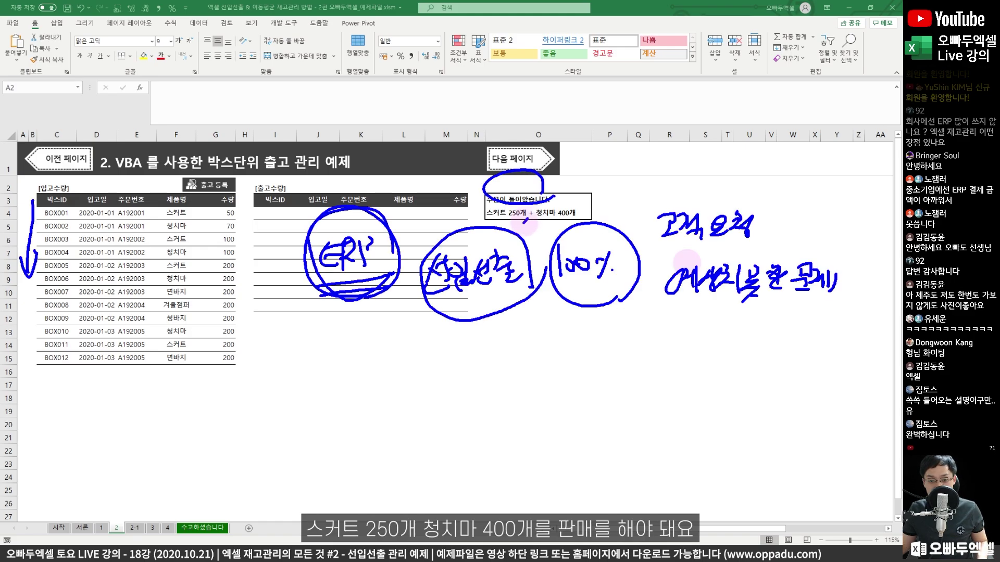
- Mark the ordered quantities 250개 and 400개 in the order note and box the 스커트 rows in the 입고수량 table with the annotation pen
{"action": "left_click_drag", "start_coordinate": [525, 223], "coordinate": [521, 208]}
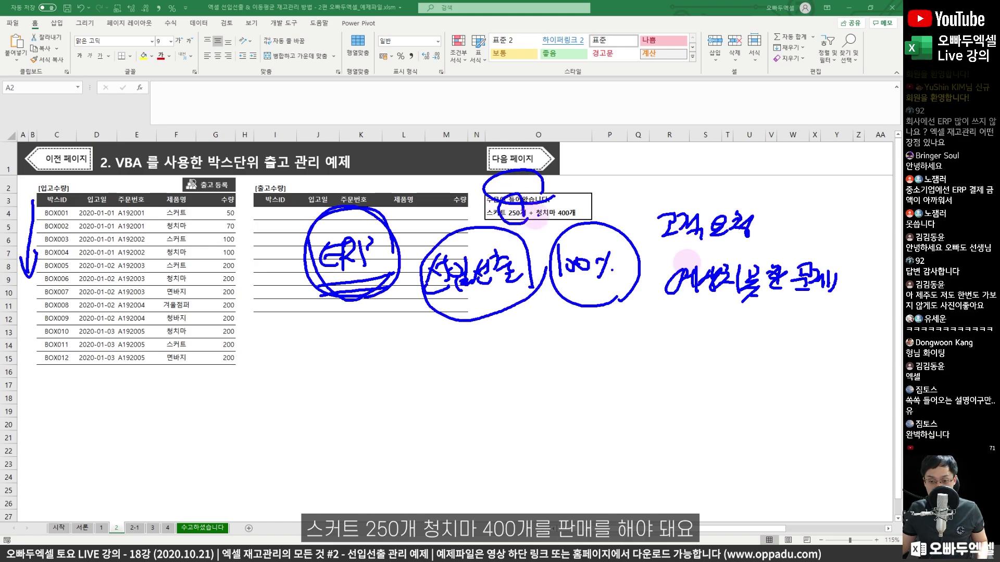
{"action": "mouse_move", "coordinate": [582, 214]}
{"action": "left_mouse_down"}
{"action": "mouse_move", "coordinate": [544, 219]}
{"action": "mouse_move", "coordinate": [575, 193]}
{"action": "left_mouse_up"}
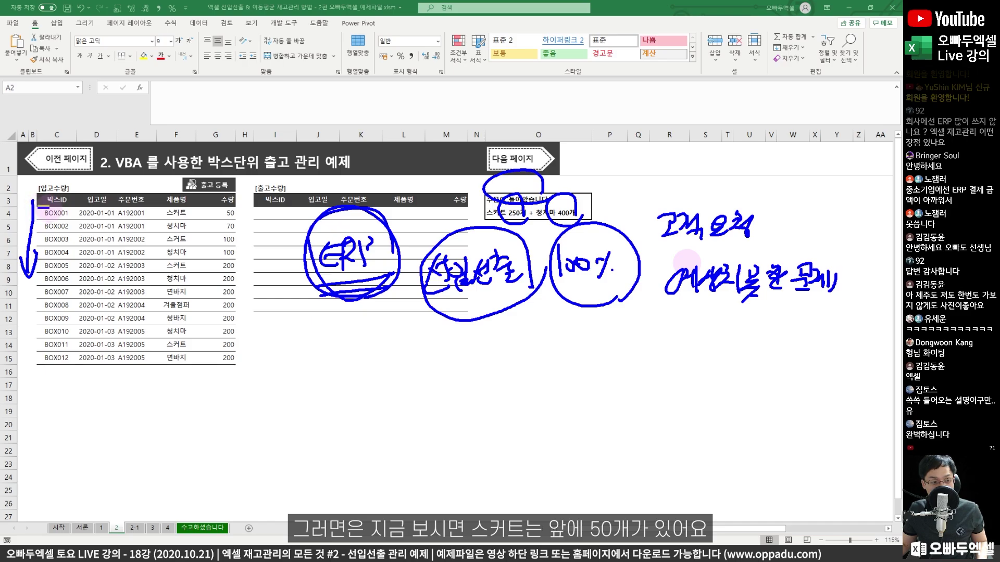
{"action": "mouse_move", "coordinate": [41, 207]}
{"action": "left_mouse_down"}
{"action": "mouse_move", "coordinate": [84, 223]}
{"action": "mouse_move", "coordinate": [245, 224]}
{"action": "mouse_move", "coordinate": [104, 238]}
{"action": "mouse_move", "coordinate": [238, 242]}
{"action": "mouse_move", "coordinate": [158, 263]}
{"action": "mouse_move", "coordinate": [57, 269]}
{"action": "mouse_move", "coordinate": [238, 267]}
{"action": "left_mouse_up"}
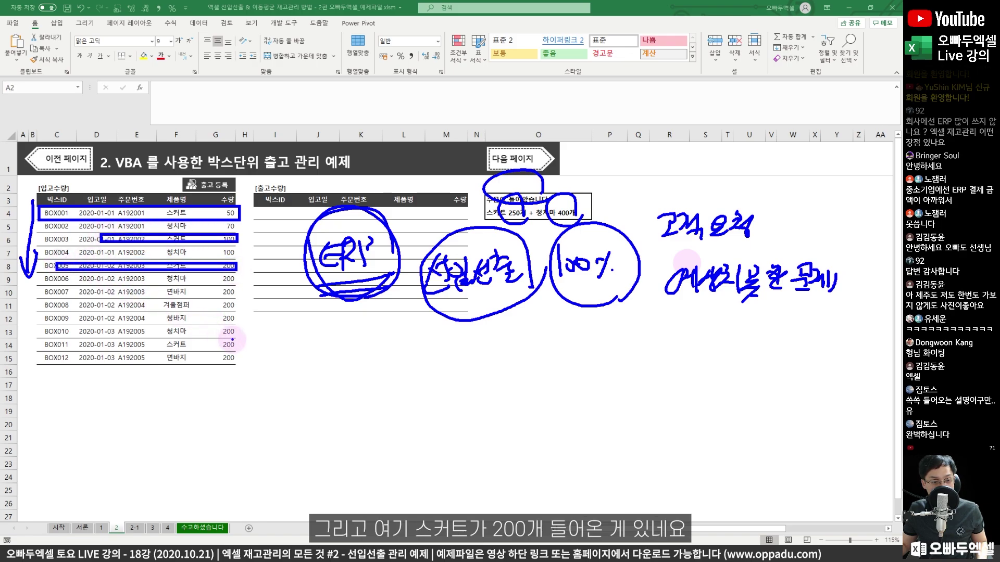
{"action": "mouse_move", "coordinate": [237, 353]}
{"action": "left_mouse_down"}
{"action": "mouse_move", "coordinate": [239, 339]}
{"action": "mouse_move", "coordinate": [39, 339]}
{"action": "mouse_move", "coordinate": [238, 352]}
{"action": "left_mouse_up"}
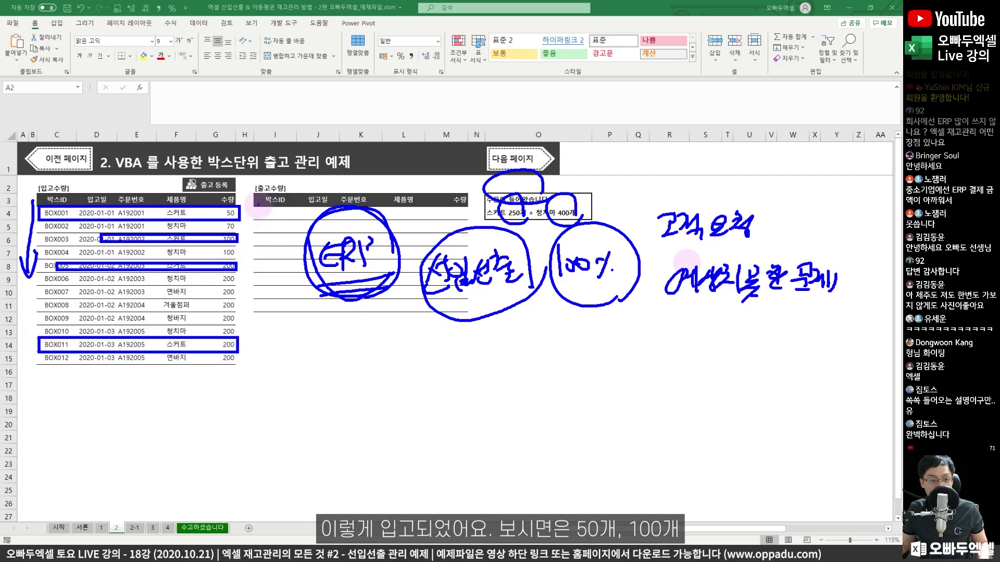
- Handwrite 50, 100, 200 and 200 beside the 스커트 rows, add a circled 250, tick the first three quantities, and clear all ink
{"action": "mouse_move", "coordinate": [267, 207]}
{"action": "left_mouse_down"}
{"action": "mouse_move", "coordinate": [252, 243]}
{"action": "mouse_move", "coordinate": [271, 239]}
{"action": "mouse_move", "coordinate": [267, 272]}
{"action": "mouse_move", "coordinate": [281, 267]}
{"action": "left_mouse_up"}
{"action": "left_click_drag", "start_coordinate": [252, 336], "coordinate": [264, 349]}
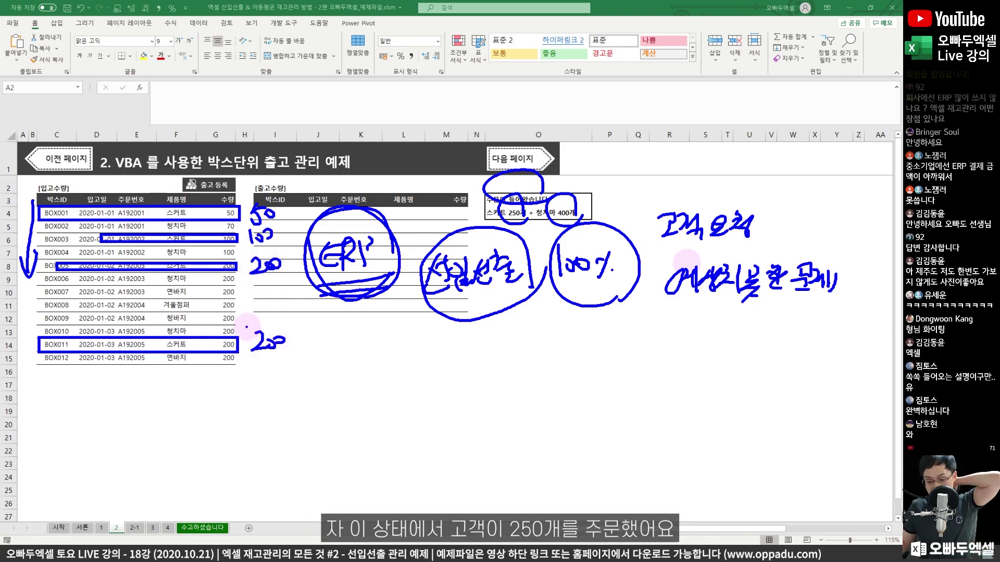
{"action": "mouse_move", "coordinate": [402, 165]}
{"action": "left_mouse_down"}
{"action": "mouse_move", "coordinate": [418, 183]}
{"action": "mouse_move", "coordinate": [431, 174]}
{"action": "mouse_move", "coordinate": [416, 125]}
{"action": "mouse_move", "coordinate": [459, 183]}
{"action": "left_mouse_up"}
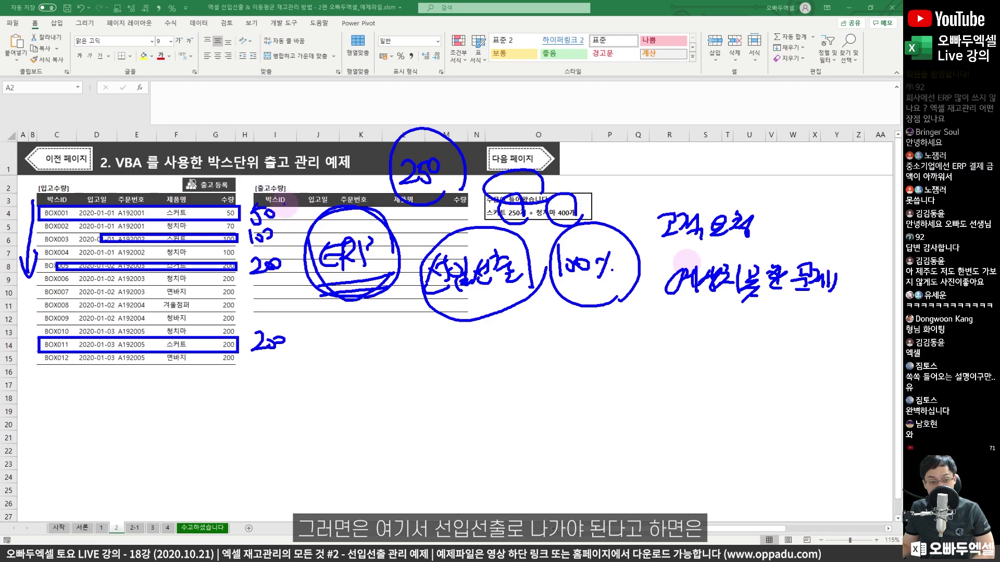
{"action": "mouse_move", "coordinate": [288, 207]}
{"action": "left_mouse_down"}
{"action": "mouse_move", "coordinate": [297, 189]}
{"action": "mouse_move", "coordinate": [295, 217]}
{"action": "left_mouse_up"}
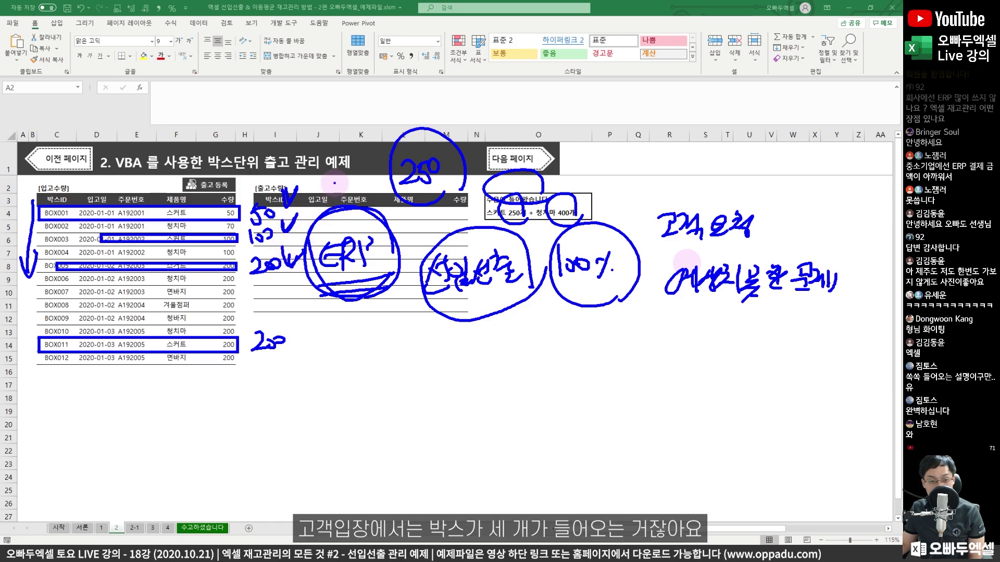
{"action": "mouse_move", "coordinate": [333, 171]}
{"action": "left_mouse_down"}
{"action": "mouse_move", "coordinate": [339, 194]}
{"action": "mouse_move", "coordinate": [355, 184]}
{"action": "left_mouse_up"}
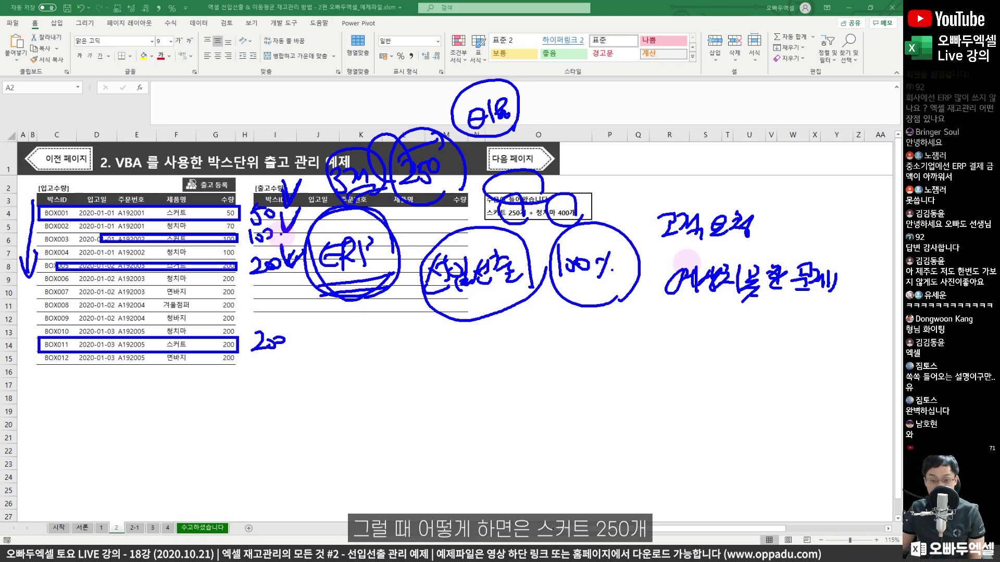
{"action": "key", "text": "Escape"}
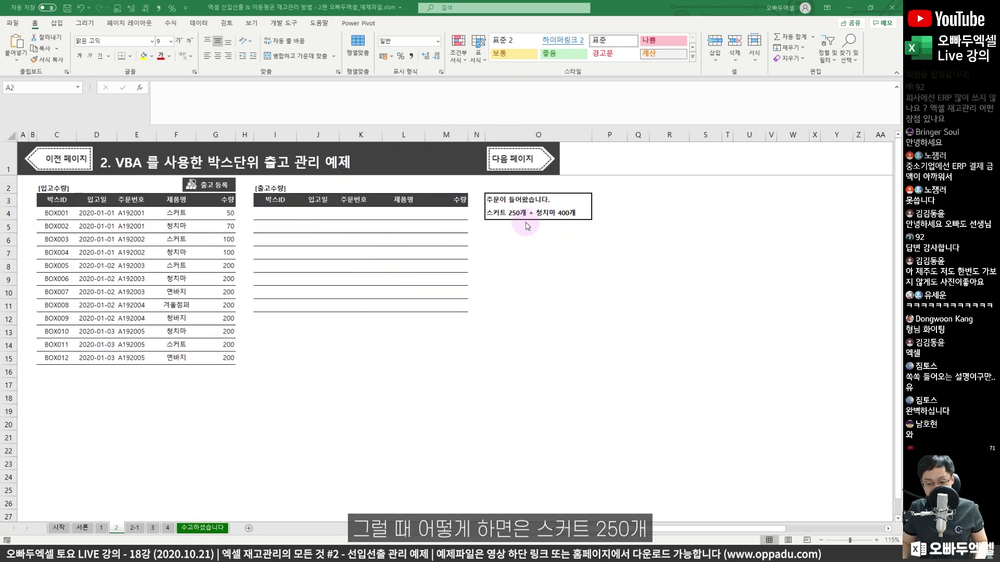
- Open the 출고 등록 form and move it below the order note so the note stays readable
{"action": "left_click_drag", "start_coordinate": [485, 204], "coordinate": [576, 218]}
{"action": "key", "text": "Escape"}
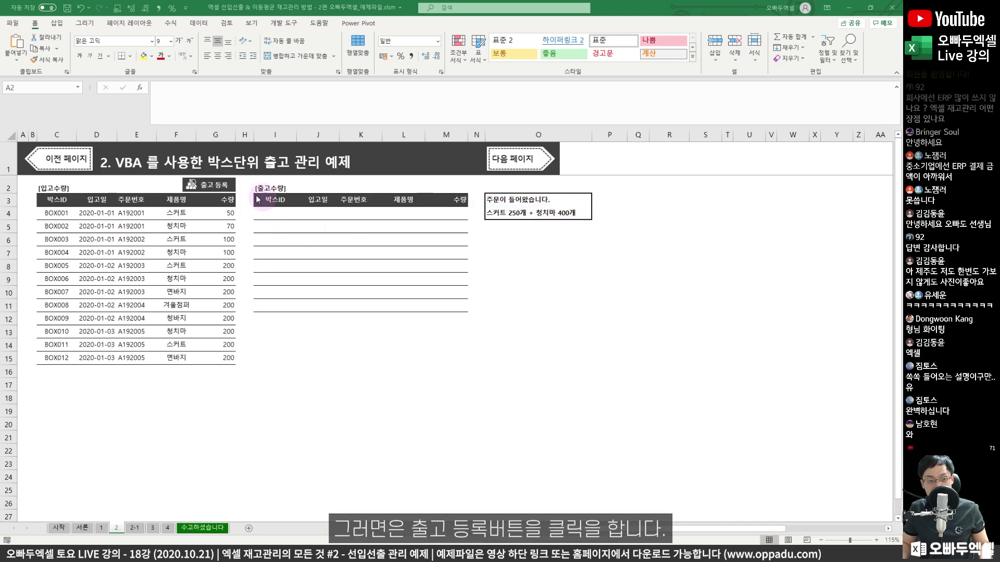
{"action": "left_click", "coordinate": [227, 195]}
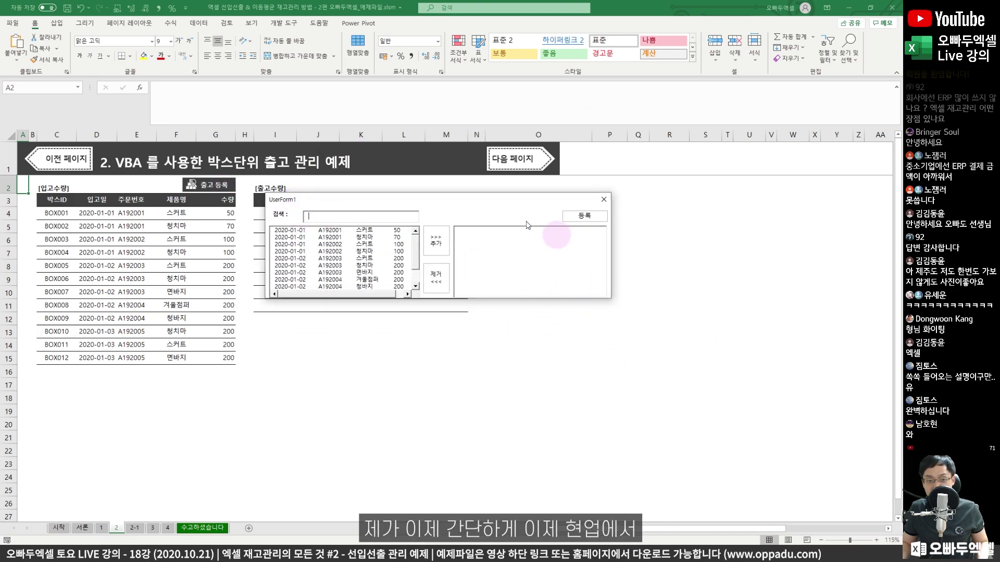
{"action": "left_click_drag", "start_coordinate": [490, 200], "coordinate": [516, 211]}
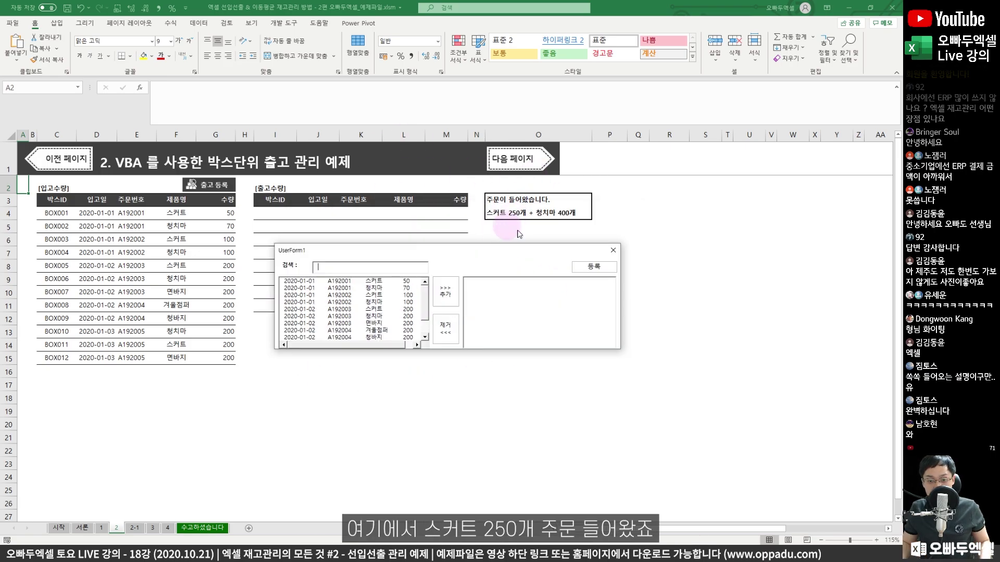
{"action": "left_click_drag", "start_coordinate": [498, 210], "coordinate": [481, 250]}
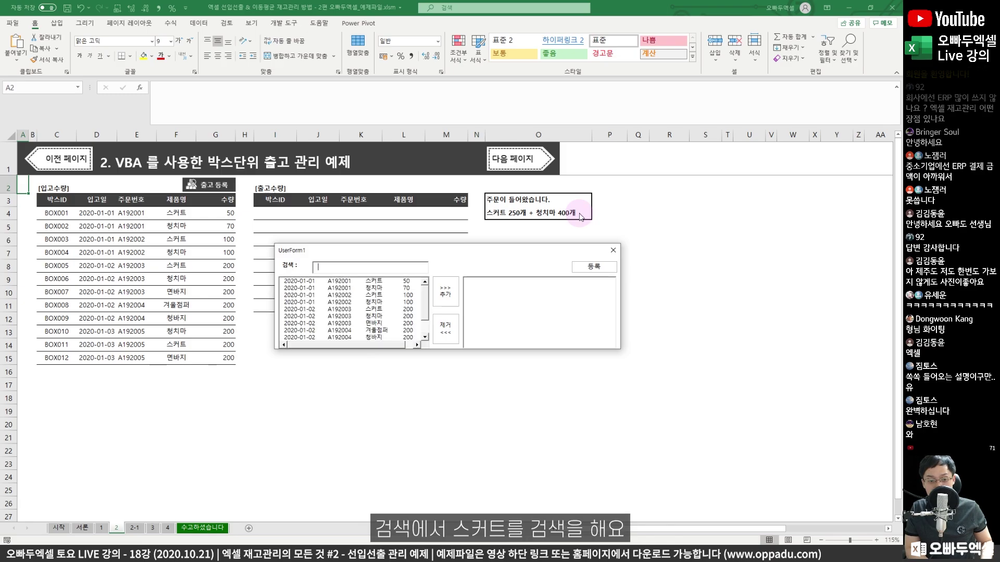
- Search the form for 스커트 and add the 2020-01-01 box of 50 and the 2020-01-02 box of 200 to the outbound list
{"action": "type", "text": "커트"}
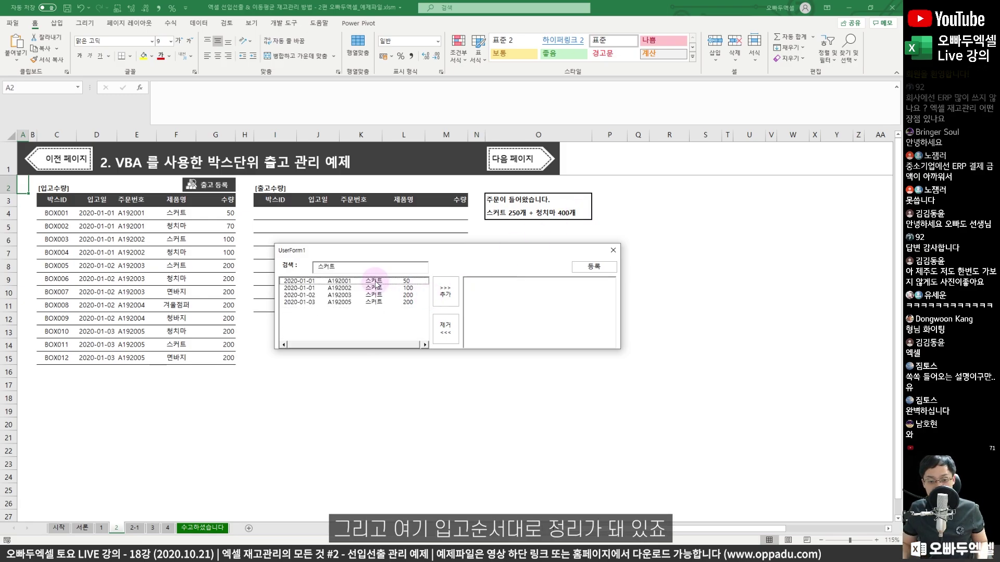
{"action": "left_click", "coordinate": [314, 282]}
{"action": "left_click", "coordinate": [313, 295]}
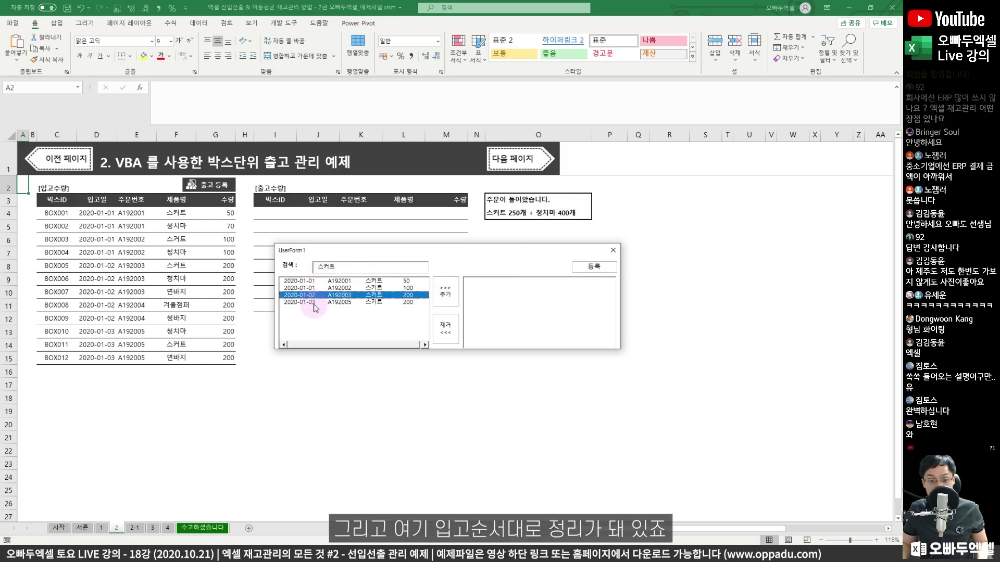
{"action": "left_click", "coordinate": [322, 282]}
{"action": "left_click", "coordinate": [438, 294]}
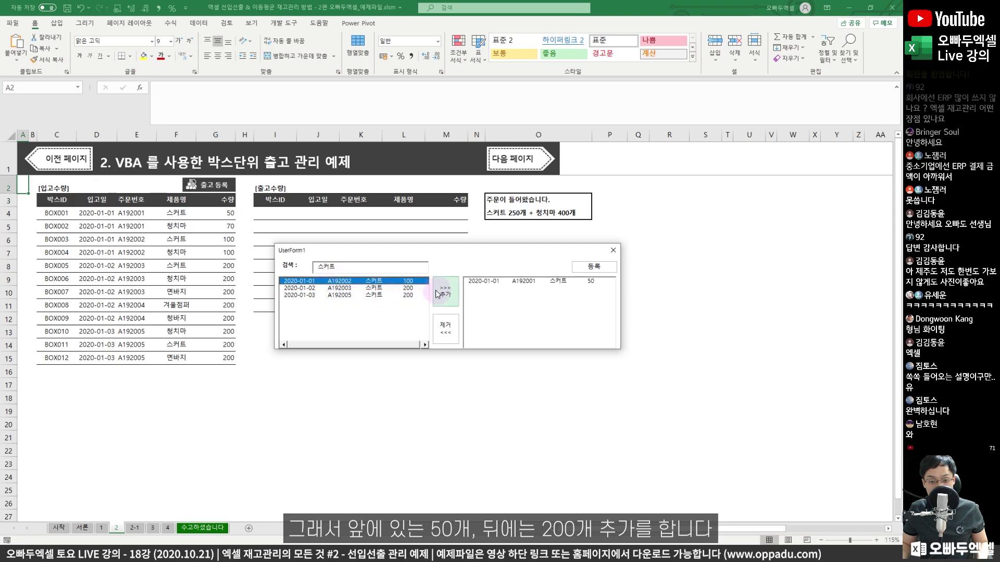
{"action": "left_click", "coordinate": [415, 288]}
{"action": "left_click", "coordinate": [444, 291]}
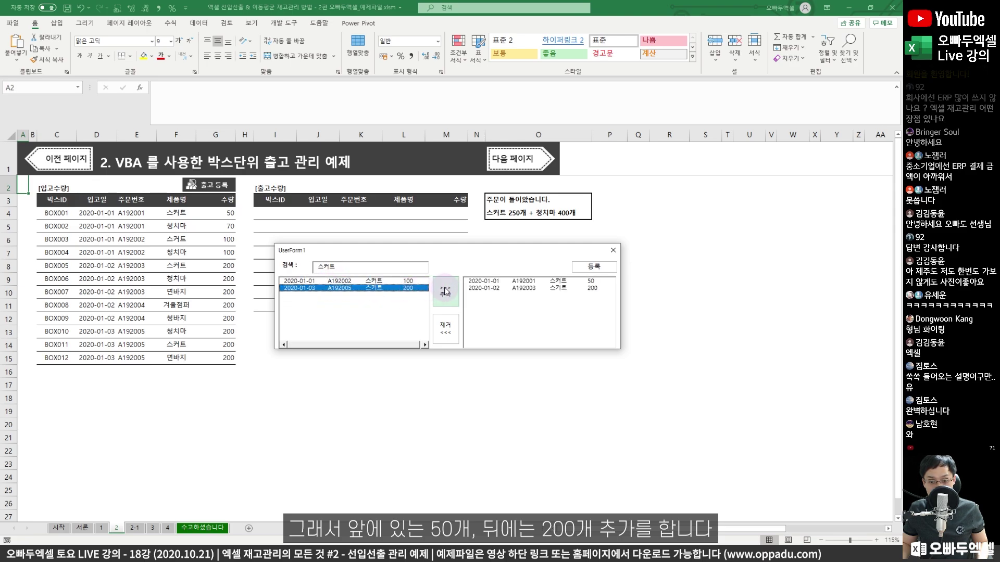
- Search the form for 청치마 and add the 200-unit boxes dated 2020-01-02 and 2020-01-03 to the outbound list
{"action": "key", "text": "BackSpace"}
{"action": "key", "text": "BackSpace"}
{"action": "key", "text": "BackSpace"}
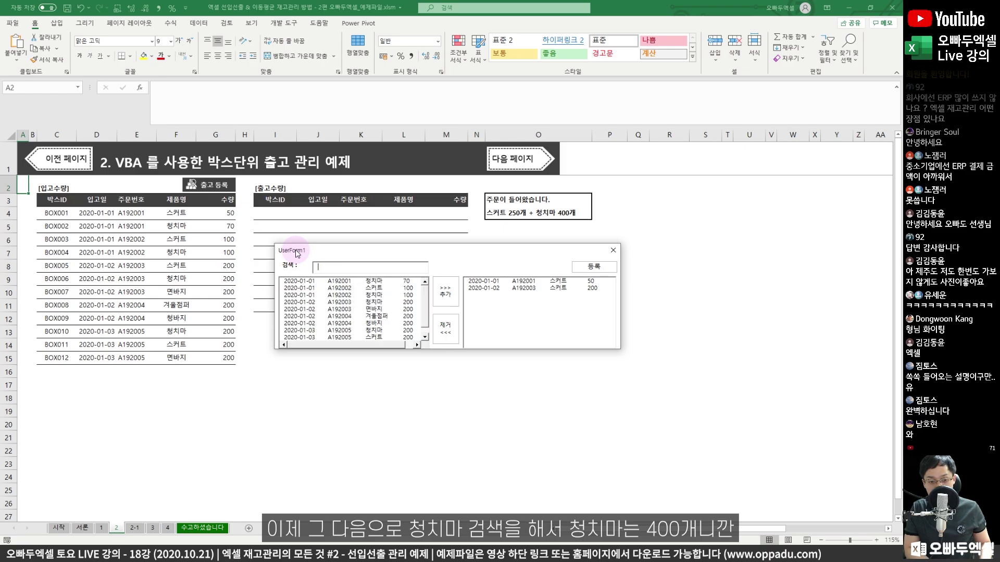
{"action": "type", "text": "청치마"}
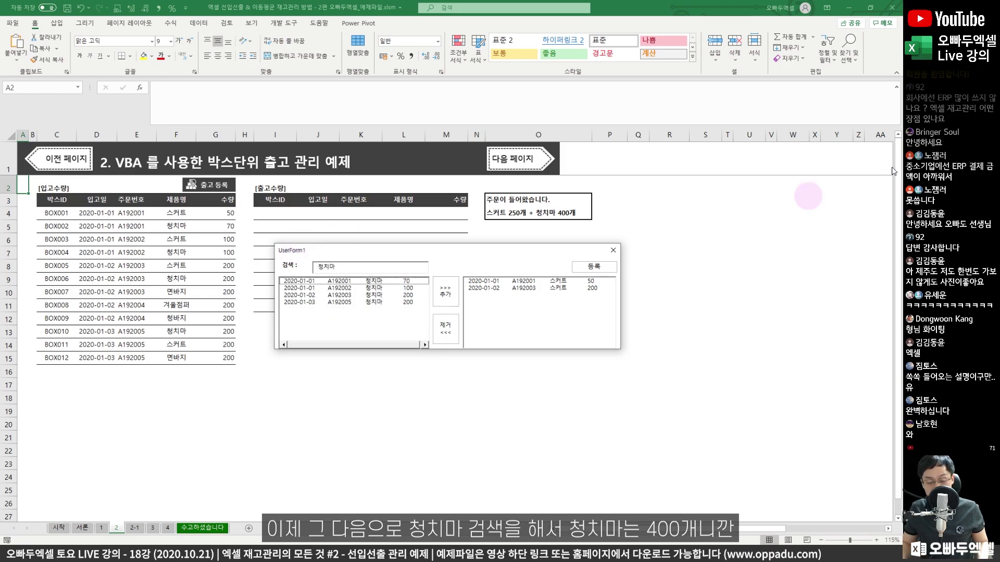
{"action": "left_click", "coordinate": [360, 295]}
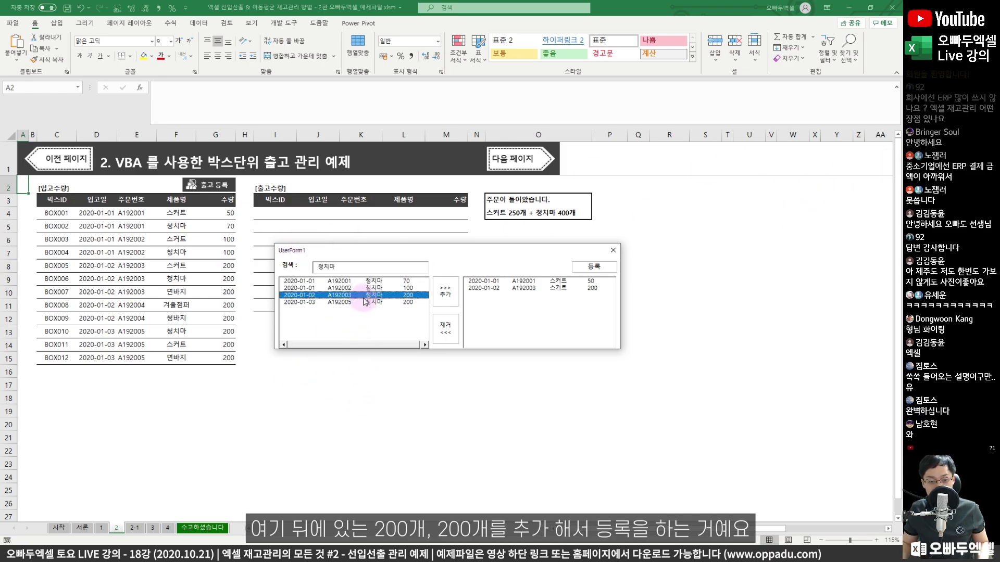
{"action": "left_click", "coordinate": [445, 291]}
{"action": "left_click", "coordinate": [445, 292]}
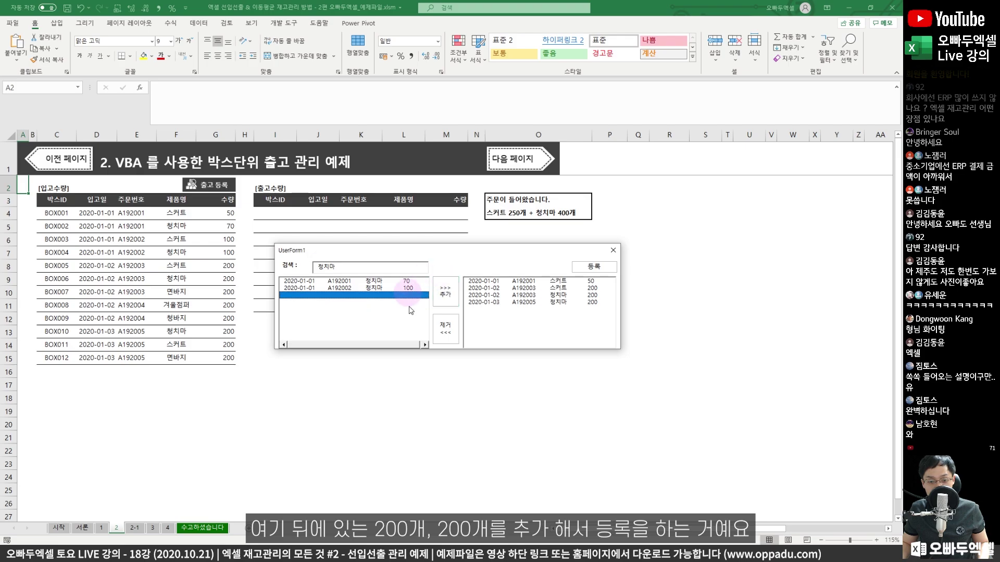
- Register the four listed boxes as outbound, confirm the registration, and select cell M10 in the 출고수량 table
{"action": "left_click", "coordinate": [583, 269]}
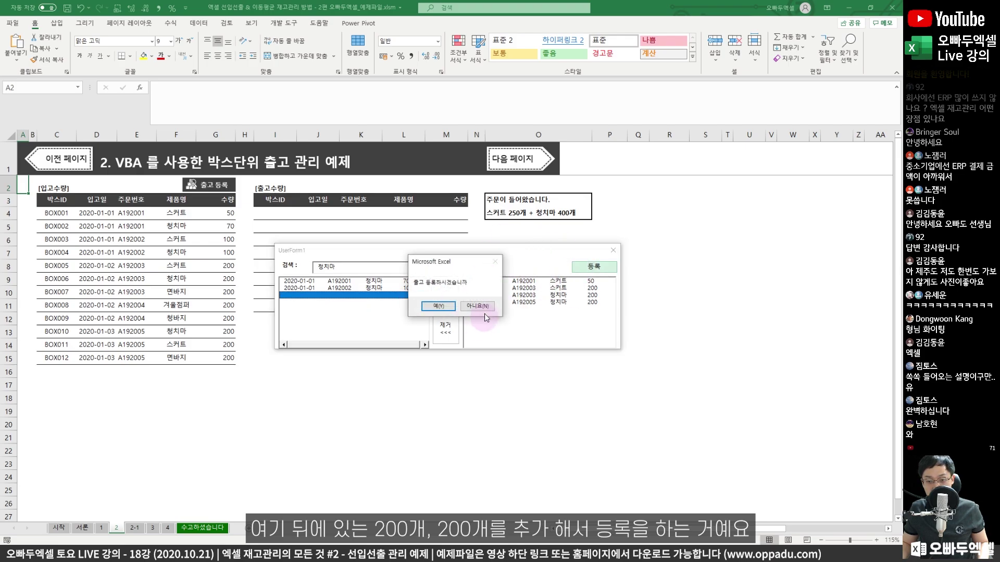
{"action": "left_click", "coordinate": [452, 307]}
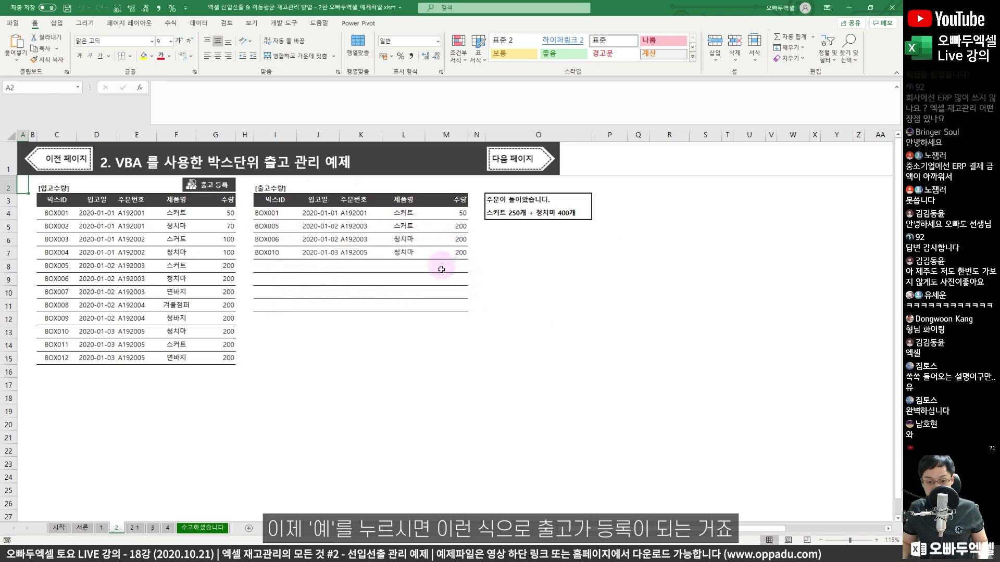
{"action": "left_click_drag", "start_coordinate": [280, 216], "coordinate": [446, 264]}
{"action": "left_click", "coordinate": [441, 289]}
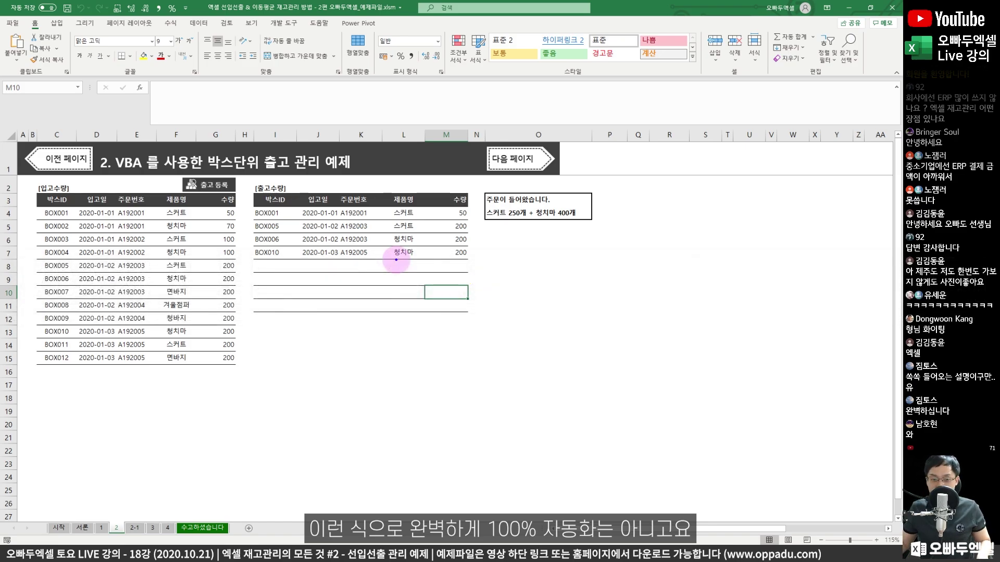
- Handwrite 100% over the empty rows of the 출고수량 table and circle it
{"action": "mouse_move", "coordinate": [408, 283]}
{"action": "left_mouse_down"}
{"action": "mouse_move", "coordinate": [407, 321]}
{"action": "mouse_move", "coordinate": [425, 312]}
{"action": "left_mouse_up"}
{"action": "left_click_drag", "start_coordinate": [428, 305], "coordinate": [444, 311]}
{"action": "mouse_move", "coordinate": [464, 293]}
{"action": "left_mouse_down"}
{"action": "mouse_move", "coordinate": [455, 315]}
{"action": "mouse_move", "coordinate": [479, 352]}
{"action": "left_mouse_up"}
{"action": "left_click", "coordinate": [471, 308]}
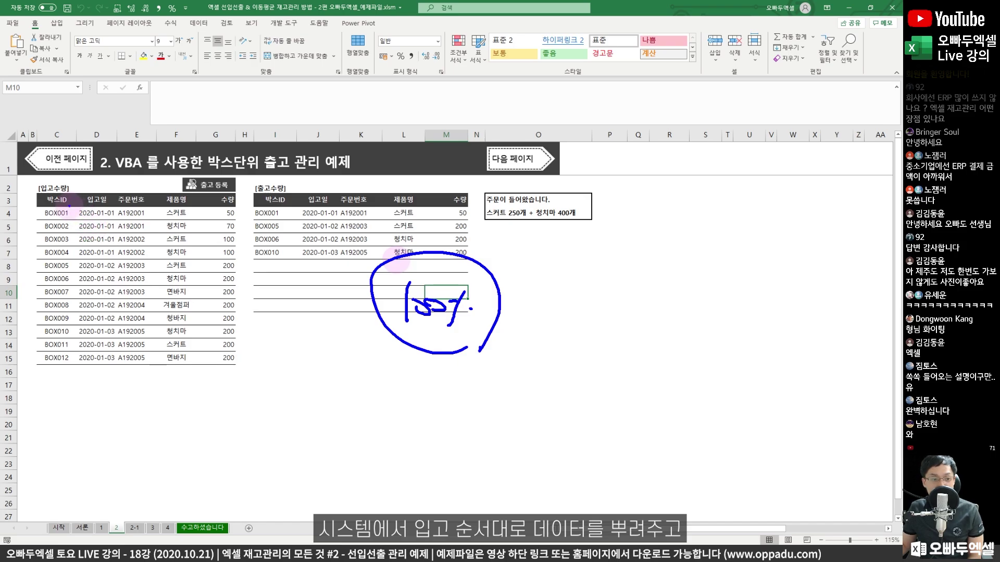
- Frame the 입고일 column of the 입고수량 table, draw an arrow out of it, and circle the order note
{"action": "mouse_move", "coordinate": [72, 205]}
{"action": "left_mouse_down"}
{"action": "mouse_move", "coordinate": [106, 243]}
{"action": "mouse_move", "coordinate": [135, 378]}
{"action": "mouse_move", "coordinate": [119, 380]}
{"action": "left_mouse_up"}
{"action": "mouse_move", "coordinate": [113, 291]}
{"action": "left_mouse_down"}
{"action": "mouse_move", "coordinate": [110, 317]}
{"action": "mouse_move", "coordinate": [156, 284]}
{"action": "left_mouse_up"}
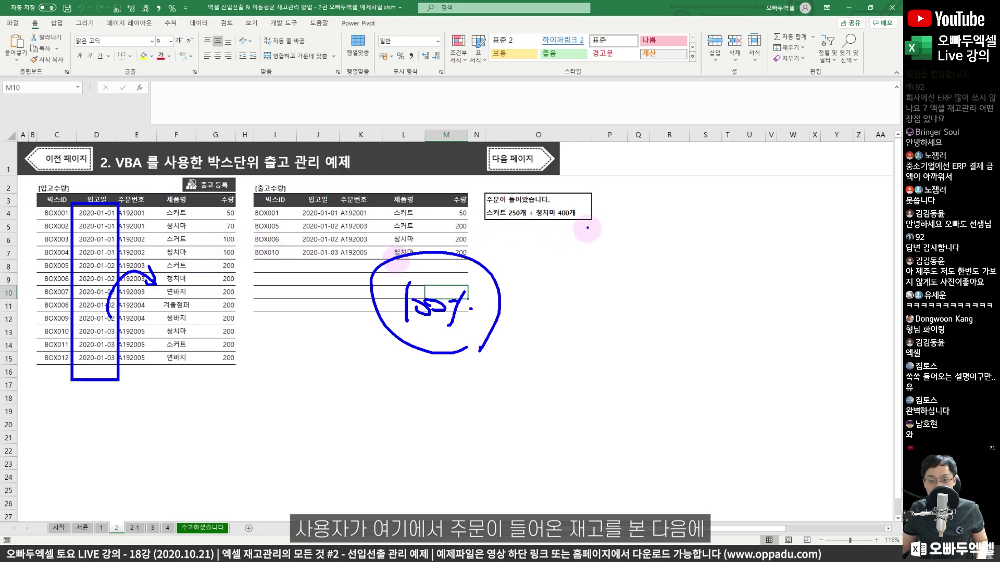
{"action": "mouse_move", "coordinate": [600, 220]}
{"action": "left_mouse_down"}
{"action": "mouse_move", "coordinate": [486, 223]}
{"action": "mouse_move", "coordinate": [527, 176]}
{"action": "mouse_move", "coordinate": [584, 229]}
{"action": "left_mouse_up"}
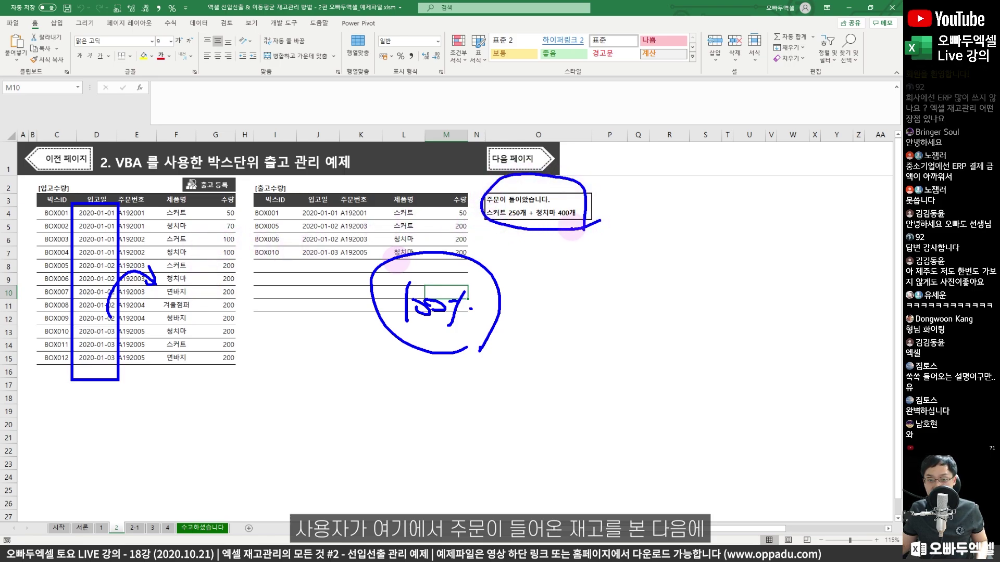
{"action": "mouse_move", "coordinate": [529, 250]}
{"action": "left_mouse_down"}
{"action": "mouse_move", "coordinate": [532, 270]}
{"action": "mouse_move", "coordinate": [599, 255]}
{"action": "mouse_move", "coordinate": [571, 255]}
{"action": "left_mouse_up"}
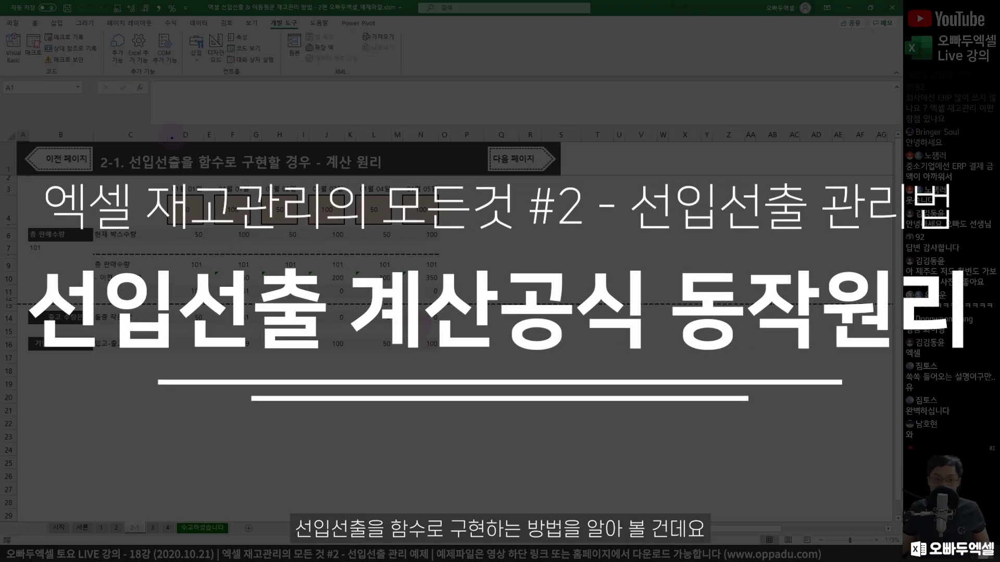
- On sheet 2-1, circle the first and last dates and all six box quantities, and handwrite BOX above the last one
{"action": "left_click_drag", "start_coordinate": [208, 156], "coordinate": [276, 178]}
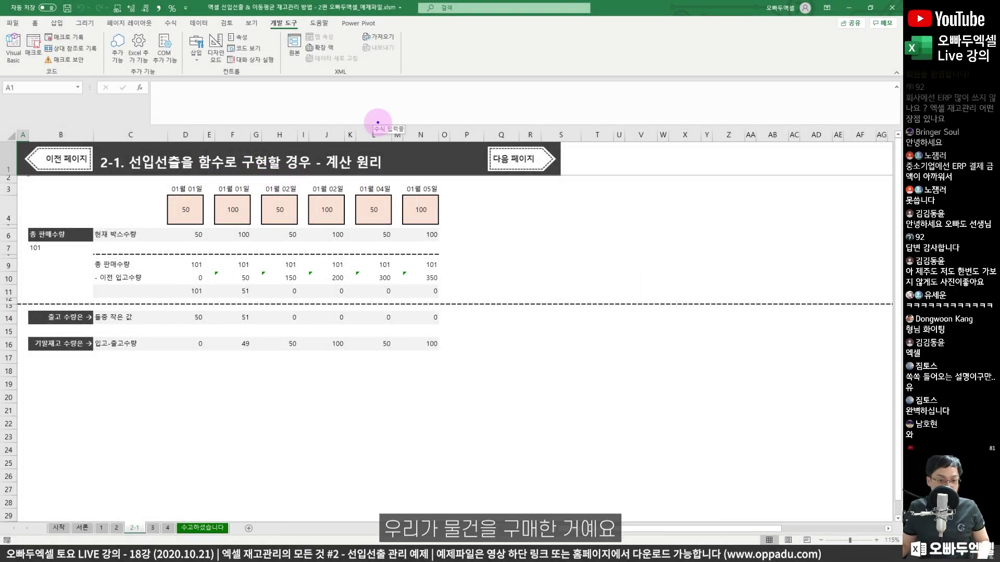
{"action": "mouse_move", "coordinate": [207, 189]}
{"action": "left_mouse_down"}
{"action": "mouse_move", "coordinate": [166, 196]}
{"action": "mouse_move", "coordinate": [199, 181]}
{"action": "left_mouse_up"}
{"action": "mouse_move", "coordinate": [428, 198]}
{"action": "left_mouse_down"}
{"action": "mouse_move", "coordinate": [415, 169]}
{"action": "mouse_move", "coordinate": [469, 156]}
{"action": "mouse_move", "coordinate": [482, 171]}
{"action": "left_mouse_up"}
{"action": "left_click_drag", "start_coordinate": [202, 214], "coordinate": [253, 217]}
{"action": "mouse_move", "coordinate": [322, 215]}
{"action": "left_mouse_down"}
{"action": "mouse_move", "coordinate": [335, 200]}
{"action": "mouse_move", "coordinate": [359, 229]}
{"action": "mouse_move", "coordinate": [388, 205]}
{"action": "left_mouse_up"}
{"action": "mouse_move", "coordinate": [434, 198]}
{"action": "left_mouse_down"}
{"action": "mouse_move", "coordinate": [417, 221]}
{"action": "mouse_move", "coordinate": [436, 228]}
{"action": "left_mouse_up"}
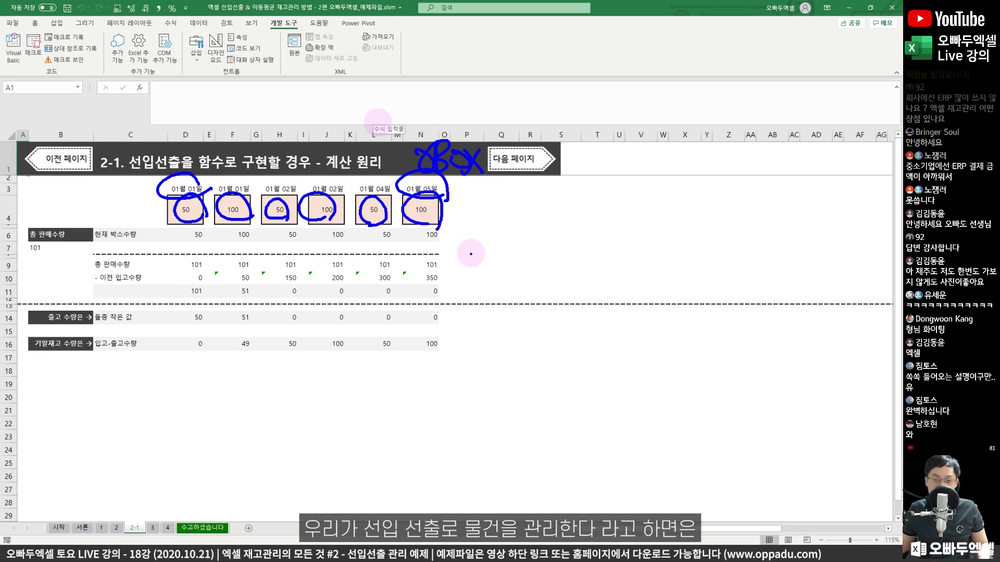
- Handwrite 선입선출 with two branching arrows beside the boxes, adding 작은 값 and 현재 박스 수량 for the first branch
{"action": "mouse_move", "coordinate": [494, 209]}
{"action": "left_mouse_down"}
{"action": "mouse_move", "coordinate": [482, 234]}
{"action": "mouse_move", "coordinate": [600, 208]}
{"action": "left_mouse_up"}
{"action": "left_click_drag", "start_coordinate": [570, 216], "coordinate": [584, 259]}
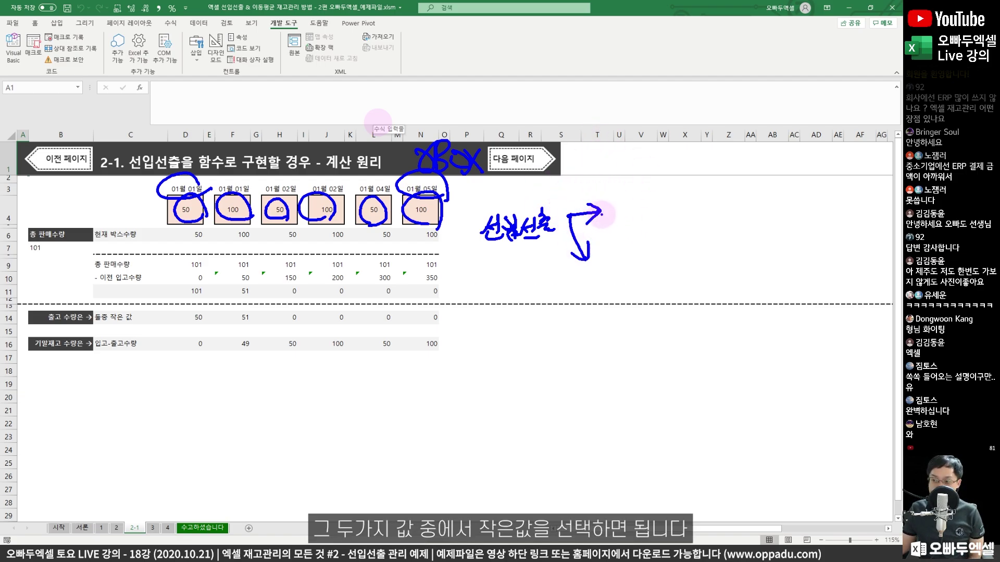
{"action": "mouse_move", "coordinate": [744, 216]}
{"action": "left_mouse_down"}
{"action": "mouse_move", "coordinate": [807, 232]}
{"action": "mouse_move", "coordinate": [781, 234]}
{"action": "mouse_move", "coordinate": [769, 213]}
{"action": "mouse_move", "coordinate": [749, 208]}
{"action": "left_mouse_up"}
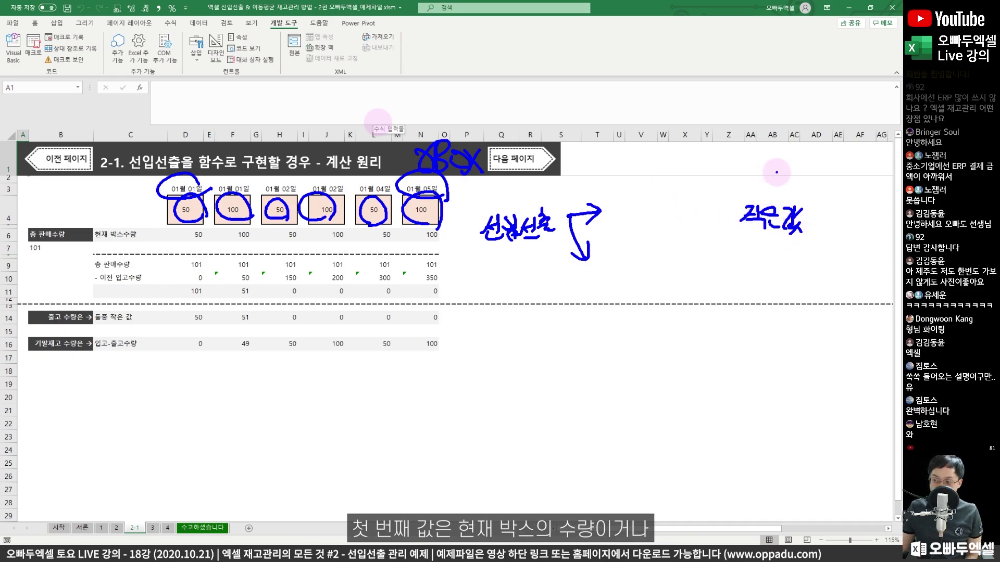
{"action": "mouse_move", "coordinate": [610, 184]}
{"action": "left_mouse_down"}
{"action": "mouse_move", "coordinate": [598, 196]}
{"action": "mouse_move", "coordinate": [710, 194]}
{"action": "mouse_move", "coordinate": [732, 208]}
{"action": "mouse_move", "coordinate": [727, 219]}
{"action": "left_mouse_up"}
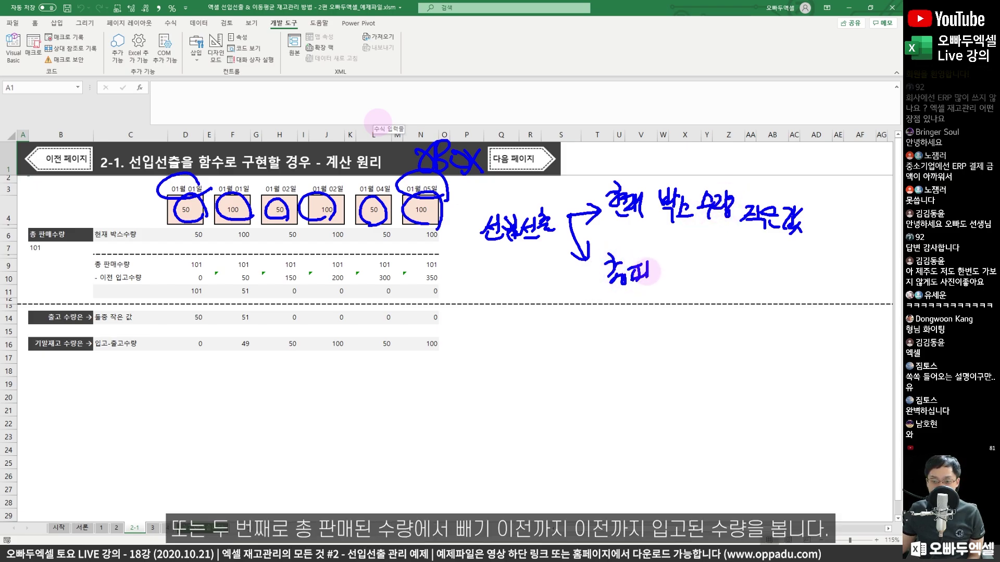
- Handwrite 총 판매 수량 − 이전 입고 수량 at the second branch, then underline and circle both branch values
{"action": "left_click_drag", "start_coordinate": [647, 271], "coordinate": [720, 271]}
{"action": "left_click_drag", "start_coordinate": [627, 316], "coordinate": [708, 328]}
{"action": "left_click", "coordinate": [672, 316]}
{"action": "mouse_move", "coordinate": [716, 307]}
{"action": "left_mouse_down"}
{"action": "mouse_move", "coordinate": [729, 326]}
{"action": "mouse_move", "coordinate": [792, 307]}
{"action": "left_mouse_up"}
{"action": "left_click_drag", "start_coordinate": [602, 299], "coordinate": [710, 297]}
{"action": "left_click_drag", "start_coordinate": [627, 356], "coordinate": [781, 348]}
{"action": "mouse_move", "coordinate": [745, 230]}
{"action": "left_mouse_down"}
{"action": "mouse_move", "coordinate": [617, 167]}
{"action": "mouse_move", "coordinate": [731, 208]}
{"action": "left_mouse_up"}
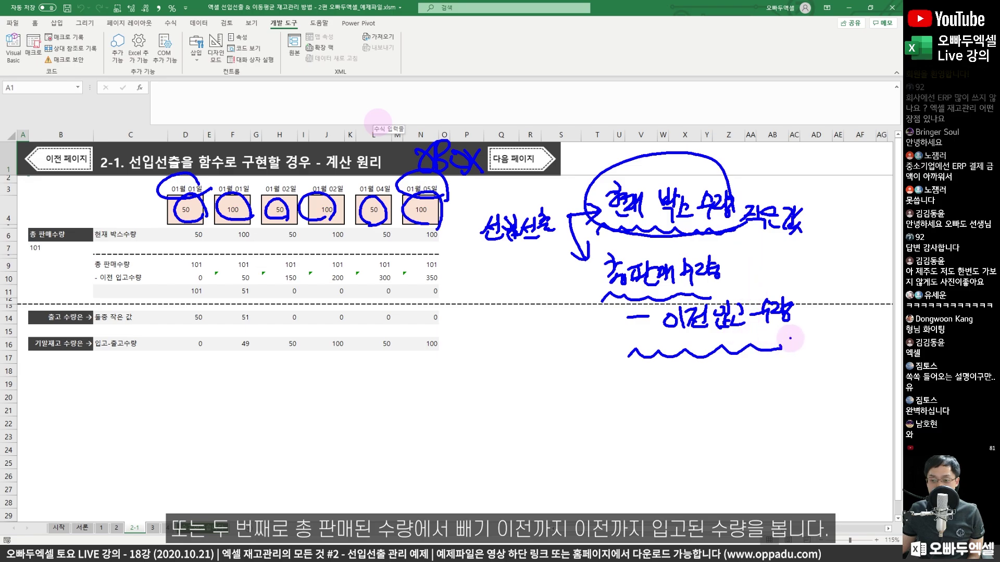
{"action": "mouse_move", "coordinate": [791, 339]}
{"action": "left_mouse_down"}
{"action": "mouse_move", "coordinate": [659, 352]}
{"action": "mouse_move", "coordinate": [662, 250]}
{"action": "mouse_move", "coordinate": [798, 341]}
{"action": "left_mouse_up"}
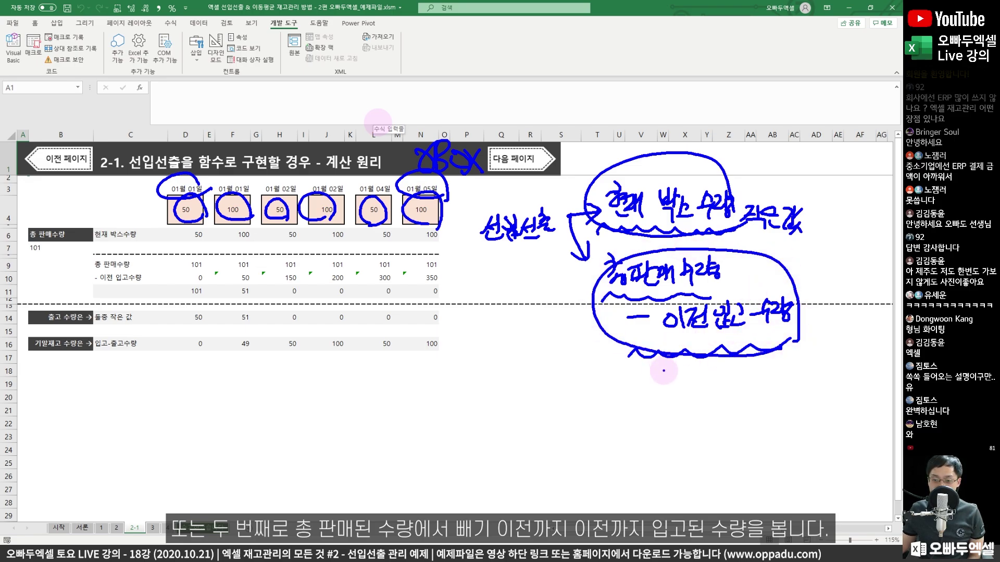
- Draw an arrow from the second branch's circled formula back up to 선입선출, then clear all handwriting from the sheet
{"action": "mouse_move", "coordinate": [607, 384]}
{"action": "left_mouse_down"}
{"action": "mouse_move", "coordinate": [602, 406]}
{"action": "mouse_move", "coordinate": [619, 399]}
{"action": "left_mouse_up"}
{"action": "mouse_move", "coordinate": [614, 334]}
{"action": "left_mouse_down"}
{"action": "mouse_move", "coordinate": [547, 369]}
{"action": "mouse_move", "coordinate": [510, 260]}
{"action": "mouse_move", "coordinate": [532, 262]}
{"action": "left_mouse_up"}
{"action": "left_click", "coordinate": [530, 254]}
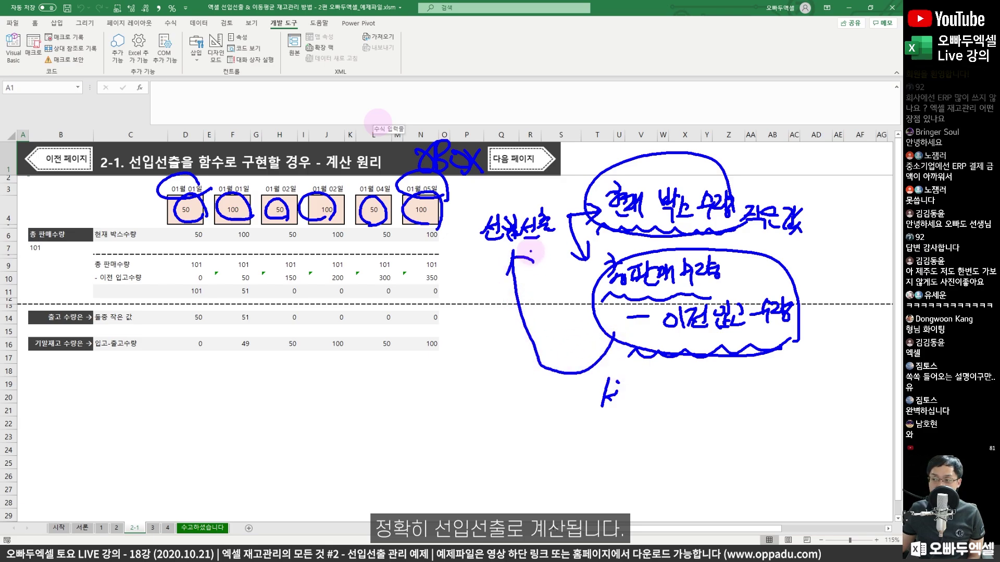
{"action": "key", "text": "Escape"}
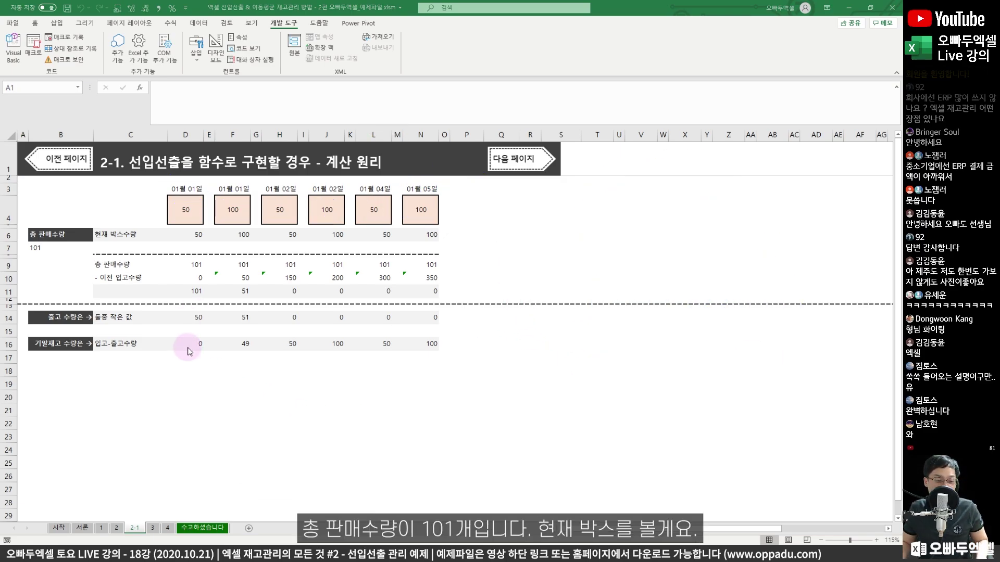
- Circle the 총 판매수량 cell and the first box's 현재 박스수량 value
{"action": "scroll", "coordinate": [135, 284], "scroll_direction": "up", "scroll_amount": 4}
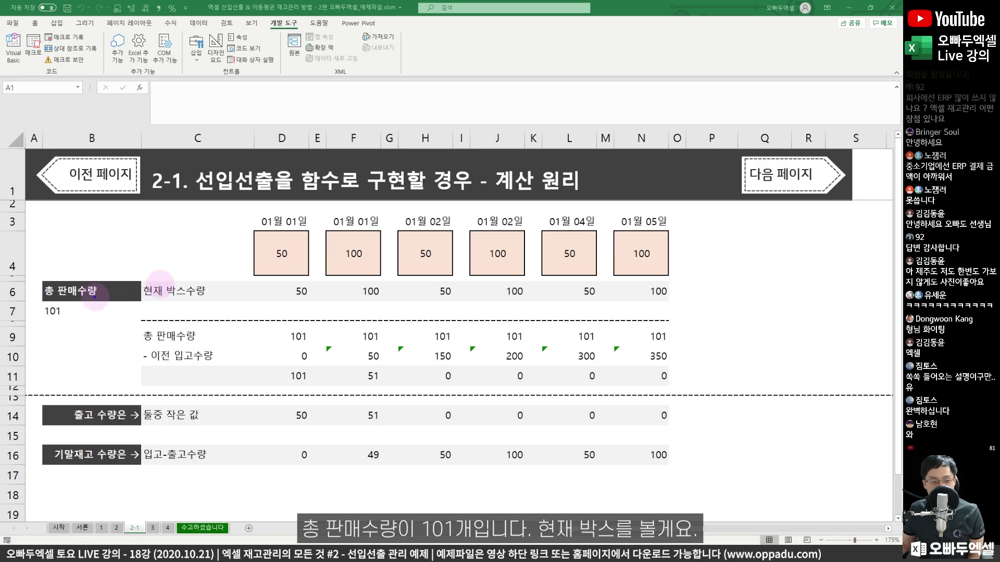
{"action": "mouse_move", "coordinate": [76, 311]}
{"action": "left_mouse_down"}
{"action": "mouse_move", "coordinate": [34, 319]}
{"action": "mouse_move", "coordinate": [38, 268]}
{"action": "mouse_move", "coordinate": [75, 319]}
{"action": "left_mouse_up"}
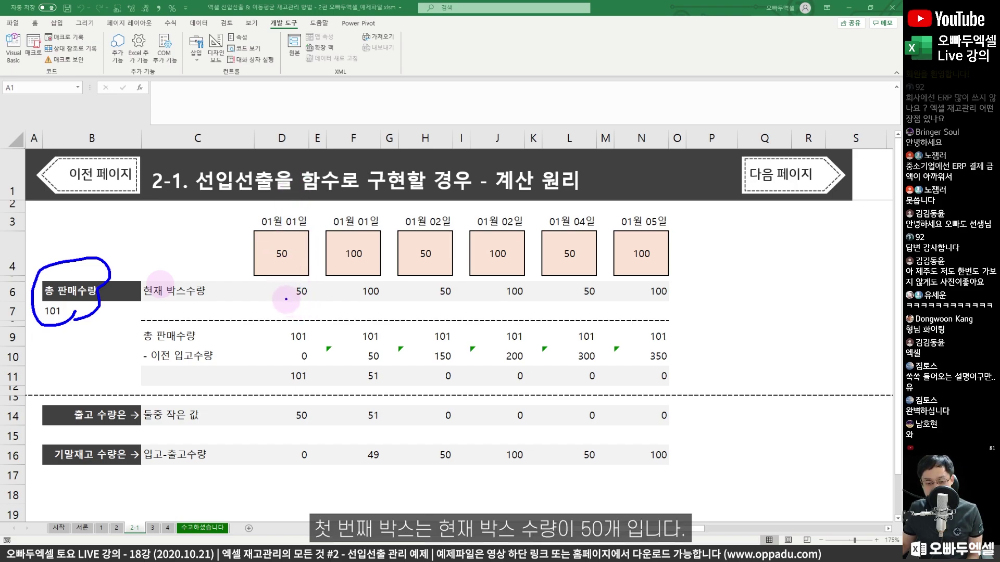
{"action": "left_click_drag", "start_coordinate": [315, 294], "coordinate": [286, 281]}
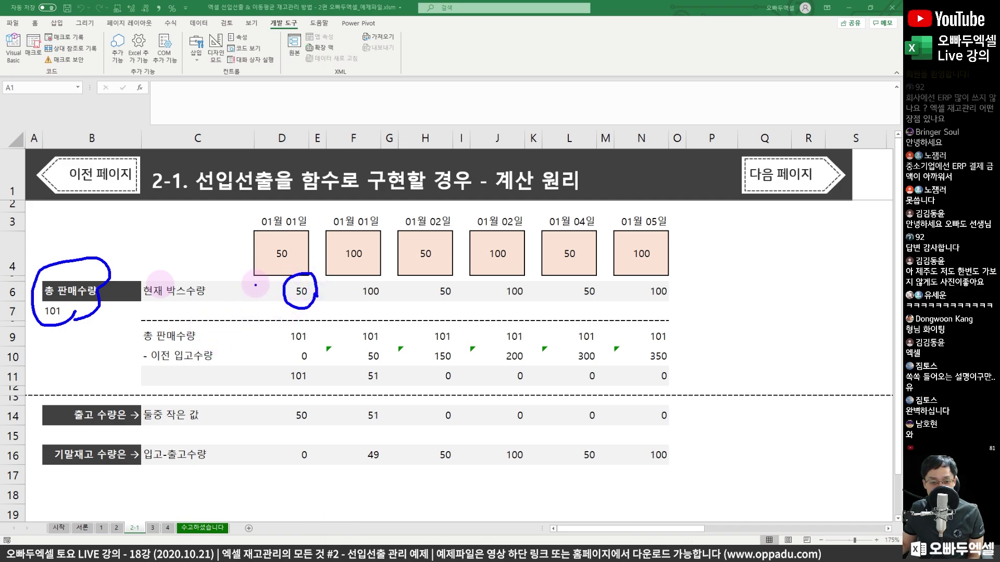
- Draw a divider before the first box with a backward arrow and 0, then circle its 이전 입고수량, difference and 출고 quantity
{"action": "left_click_drag", "start_coordinate": [264, 205], "coordinate": [264, 405]}
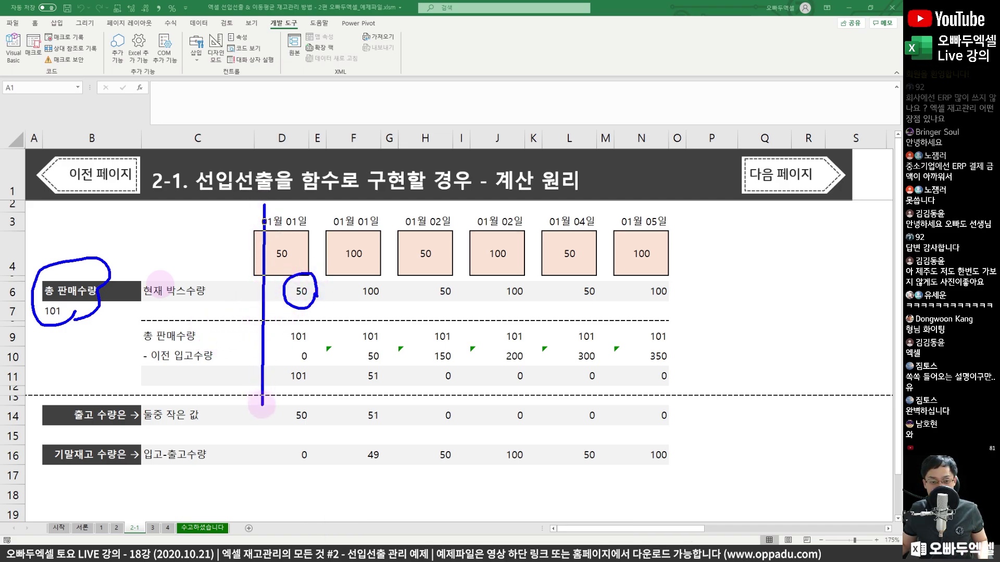
{"action": "left_click_drag", "start_coordinate": [271, 336], "coordinate": [249, 333]}
{"action": "left_click_drag", "start_coordinate": [241, 287], "coordinate": [239, 286]}
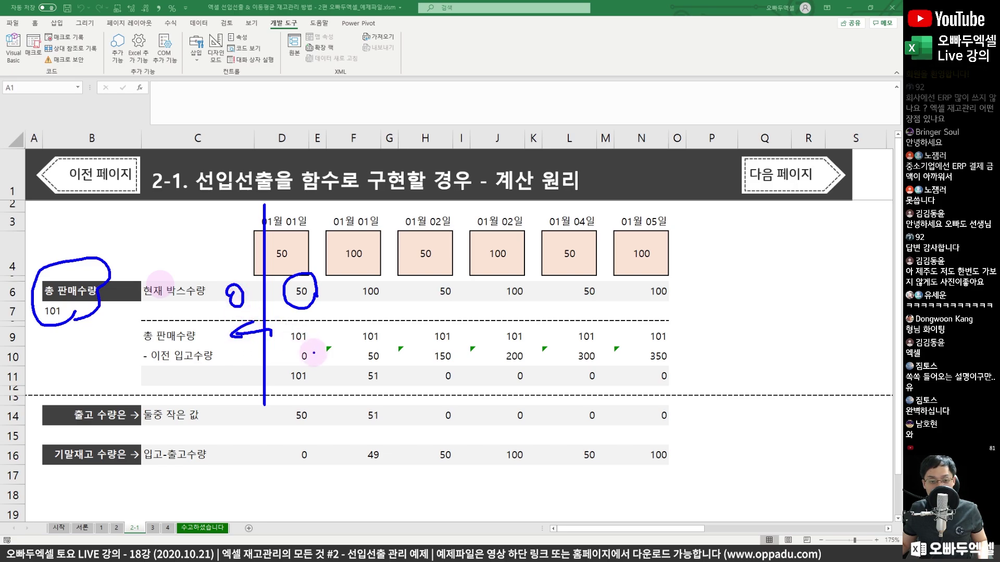
{"action": "mouse_move", "coordinate": [310, 345]}
{"action": "left_mouse_down"}
{"action": "mouse_move", "coordinate": [309, 368]}
{"action": "mouse_move", "coordinate": [284, 380]}
{"action": "mouse_move", "coordinate": [315, 386]}
{"action": "left_mouse_up"}
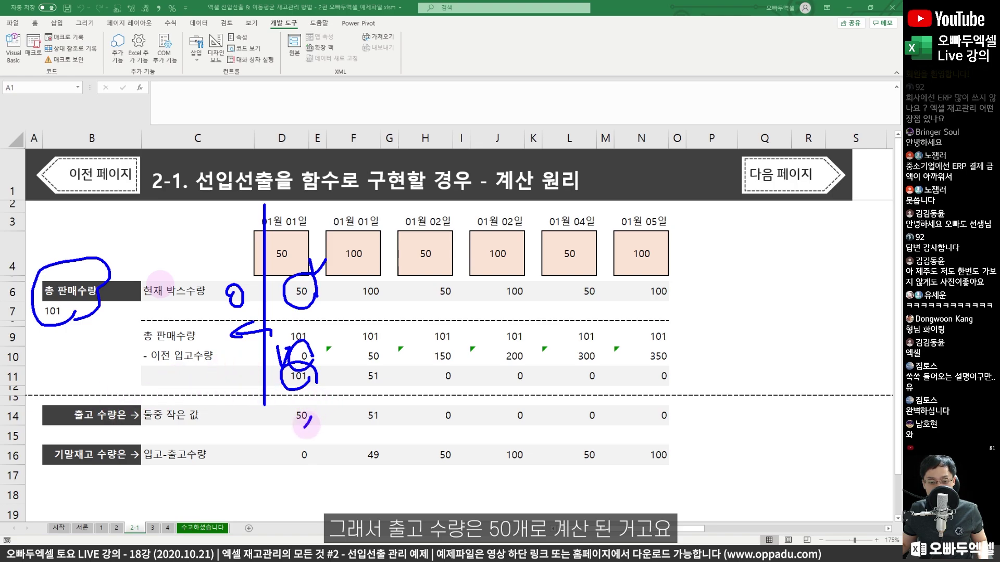
{"action": "left_click_drag", "start_coordinate": [311, 424], "coordinate": [300, 400]}
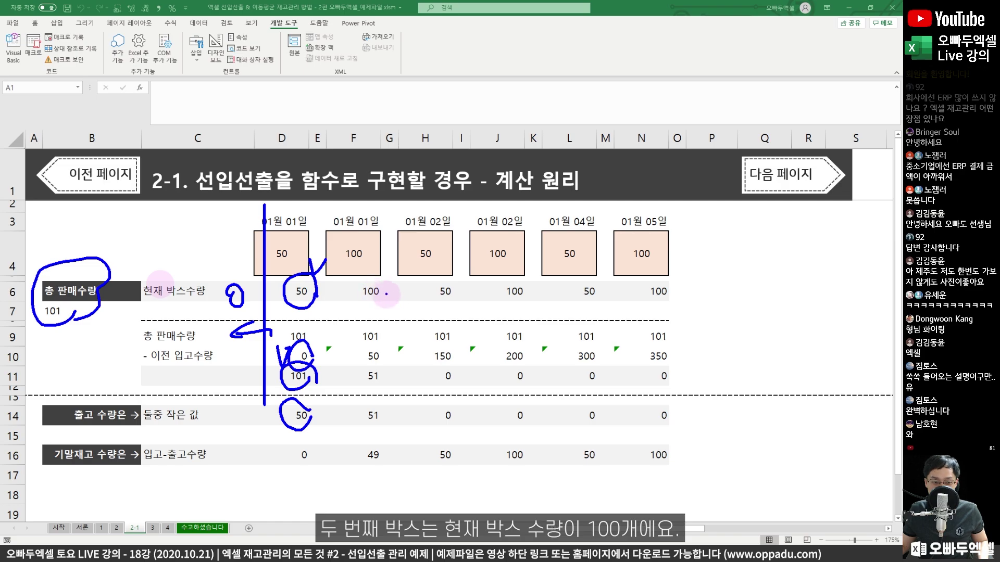
- Circle the second box's 현재 박스수량 and the preceding box, then mark the second column's calculation down to its 출고 quantity
{"action": "mouse_move", "coordinate": [387, 293]}
{"action": "left_mouse_down"}
{"action": "mouse_move", "coordinate": [352, 279]}
{"action": "mouse_move", "coordinate": [388, 289]}
{"action": "left_mouse_up"}
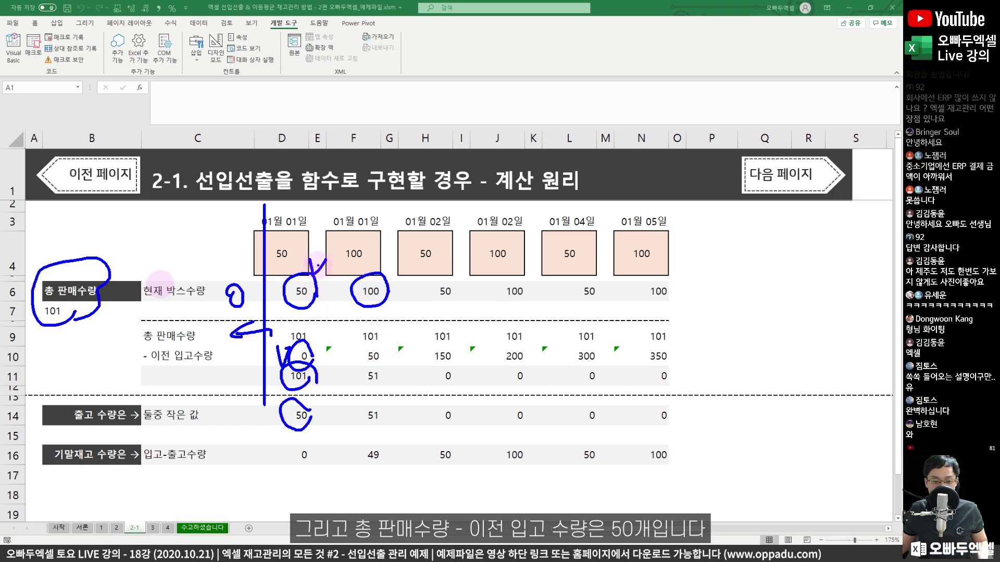
{"action": "mouse_move", "coordinate": [313, 263]}
{"action": "left_mouse_down"}
{"action": "mouse_move", "coordinate": [263, 250]}
{"action": "mouse_move", "coordinate": [271, 276]}
{"action": "left_mouse_up"}
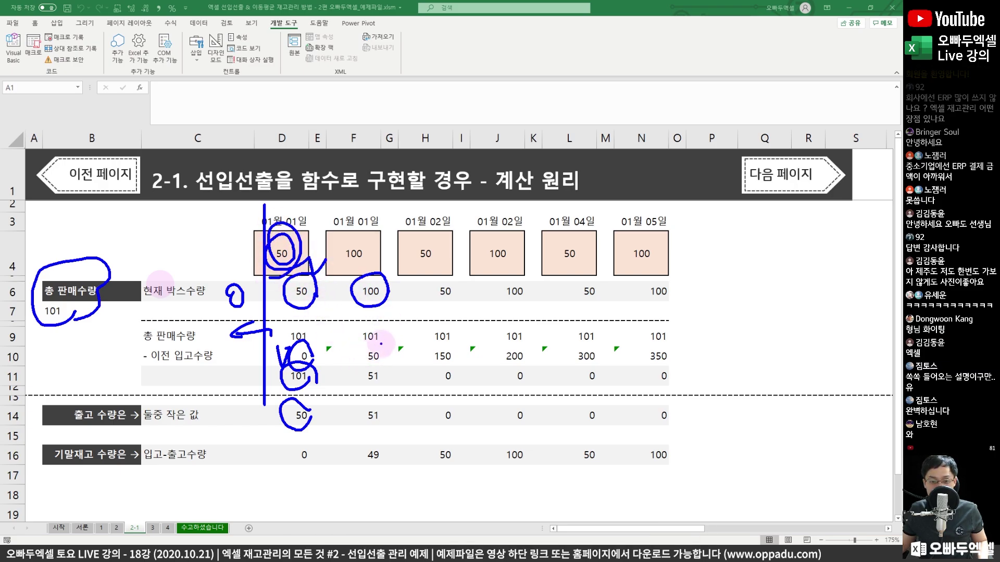
{"action": "mouse_move", "coordinate": [377, 326]}
{"action": "left_mouse_down"}
{"action": "mouse_move", "coordinate": [358, 332]}
{"action": "mouse_move", "coordinate": [379, 343]}
{"action": "mouse_move", "coordinate": [359, 347]}
{"action": "mouse_move", "coordinate": [365, 388]}
{"action": "mouse_move", "coordinate": [383, 372]}
{"action": "mouse_move", "coordinate": [355, 364]}
{"action": "mouse_move", "coordinate": [388, 388]}
{"action": "mouse_move", "coordinate": [388, 372]}
{"action": "mouse_move", "coordinate": [362, 406]}
{"action": "mouse_move", "coordinate": [385, 432]}
{"action": "mouse_move", "coordinate": [388, 416]}
{"action": "left_mouse_up"}
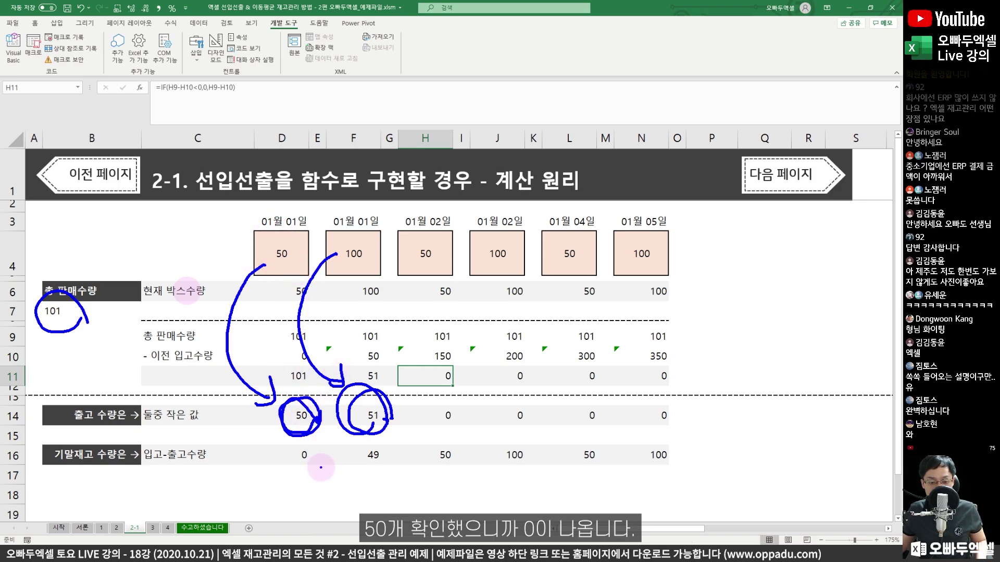
- Circle the first box's 기말재고 quantity, the second box's 100, and the second box's 기말재고 quantity
{"action": "mouse_move", "coordinate": [321, 467]}
{"action": "left_mouse_down"}
{"action": "mouse_move", "coordinate": [326, 438]}
{"action": "mouse_move", "coordinate": [327, 475]}
{"action": "left_mouse_up"}
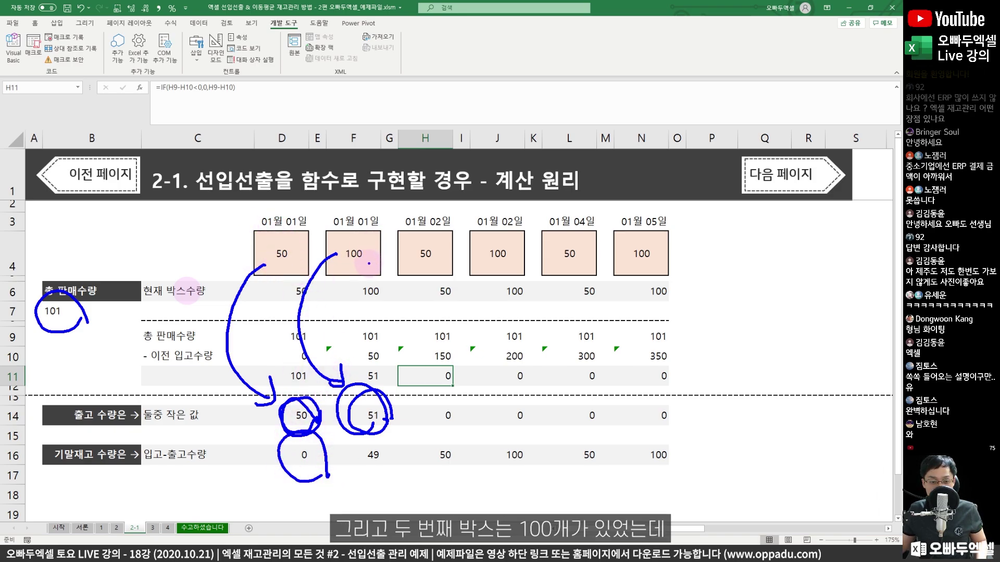
{"action": "mouse_move", "coordinate": [372, 263]}
{"action": "left_mouse_down"}
{"action": "mouse_move", "coordinate": [359, 229]}
{"action": "mouse_move", "coordinate": [374, 276]}
{"action": "left_mouse_up"}
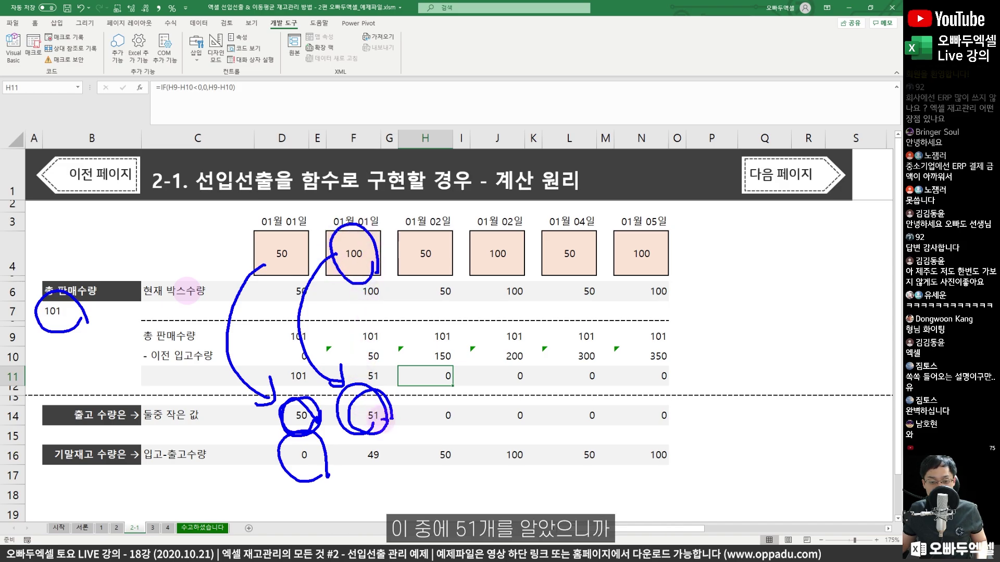
{"action": "mouse_move", "coordinate": [388, 416]}
{"action": "left_mouse_down"}
{"action": "mouse_move", "coordinate": [361, 431]}
{"action": "mouse_move", "coordinate": [391, 418]}
{"action": "mouse_move", "coordinate": [394, 466]}
{"action": "mouse_move", "coordinate": [347, 448]}
{"action": "mouse_move", "coordinate": [398, 471]}
{"action": "left_mouse_up"}
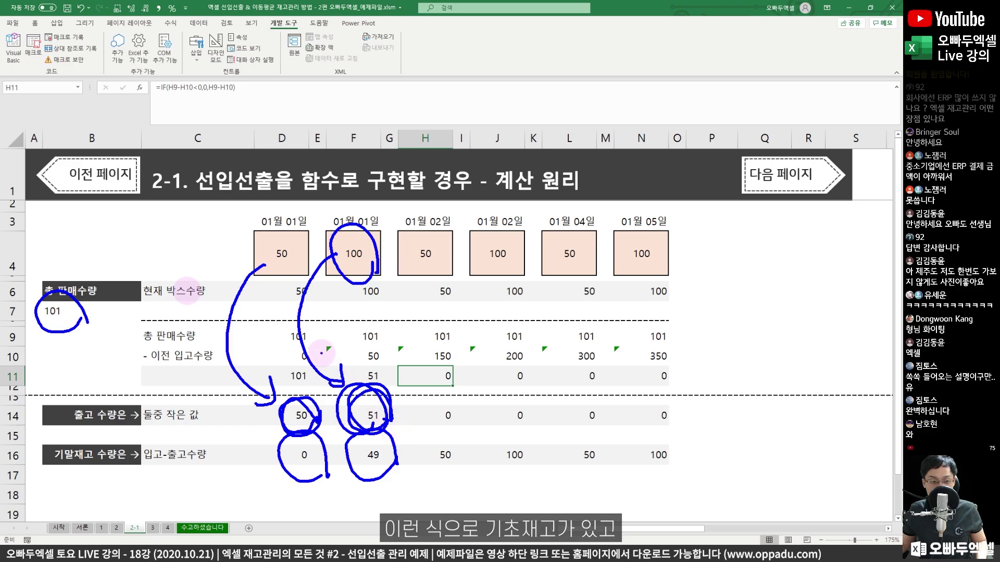
- Circle the first 현재 박스수량, frame the 현재 박스수량, 둘중 작은 값 and 입고-출고수량 labels, connect them with an arrow, and clear the ink
{"action": "mouse_move", "coordinate": [283, 284]}
{"action": "left_mouse_down"}
{"action": "mouse_move", "coordinate": [307, 316]}
{"action": "mouse_move", "coordinate": [325, 291]}
{"action": "mouse_move", "coordinate": [320, 320]}
{"action": "left_mouse_up"}
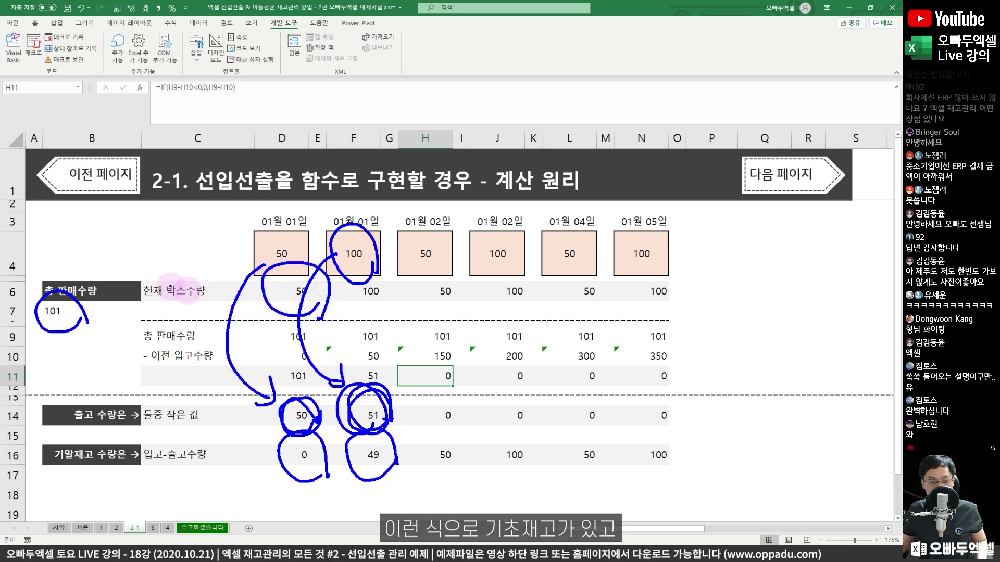
{"action": "left_click_drag", "start_coordinate": [135, 274], "coordinate": [213, 307]}
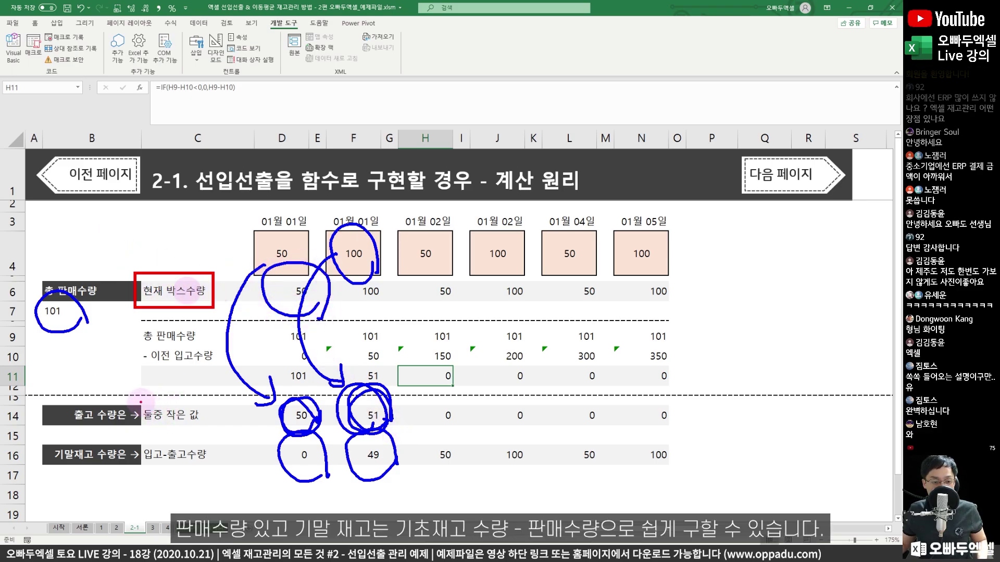
{"action": "mouse_move", "coordinate": [137, 398]}
{"action": "left_mouse_down"}
{"action": "mouse_move", "coordinate": [157, 427]}
{"action": "mouse_move", "coordinate": [214, 434]}
{"action": "left_mouse_up"}
{"action": "left_click_drag", "start_coordinate": [134, 440], "coordinate": [211, 469]}
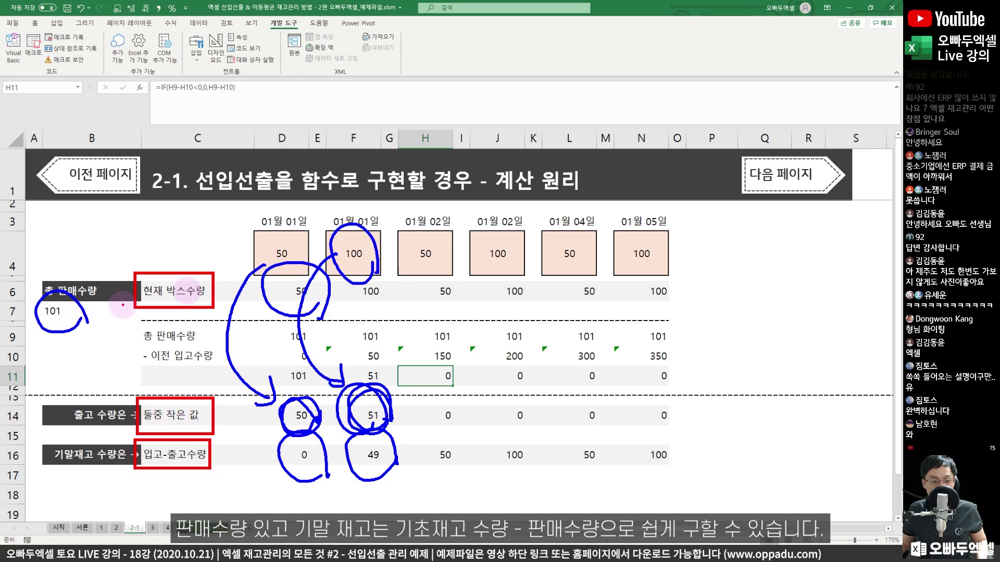
{"action": "mouse_move", "coordinate": [178, 319]}
{"action": "left_mouse_down"}
{"action": "mouse_move", "coordinate": [173, 376]}
{"action": "mouse_move", "coordinate": [104, 373]}
{"action": "mouse_move", "coordinate": [136, 433]}
{"action": "left_mouse_up"}
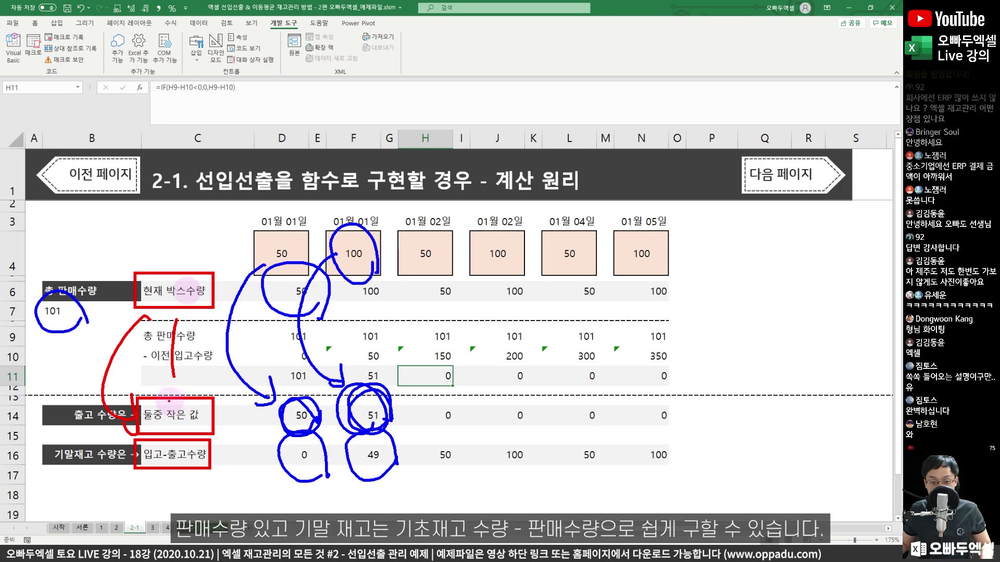
{"action": "key", "text": "Escape"}
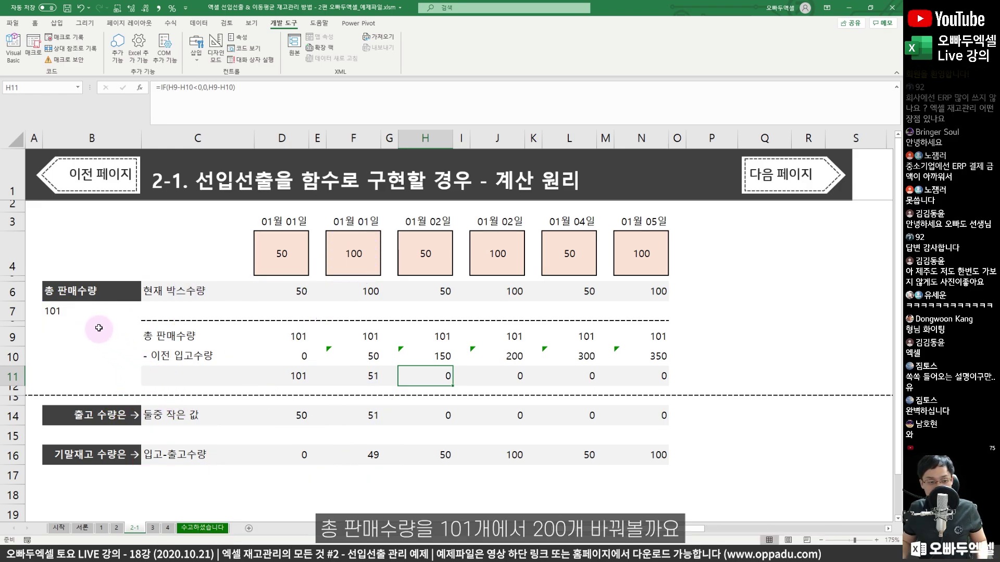
- Set the 총 판매수량 in cell B7 to 230
{"action": "left_click", "coordinate": [88, 309]}
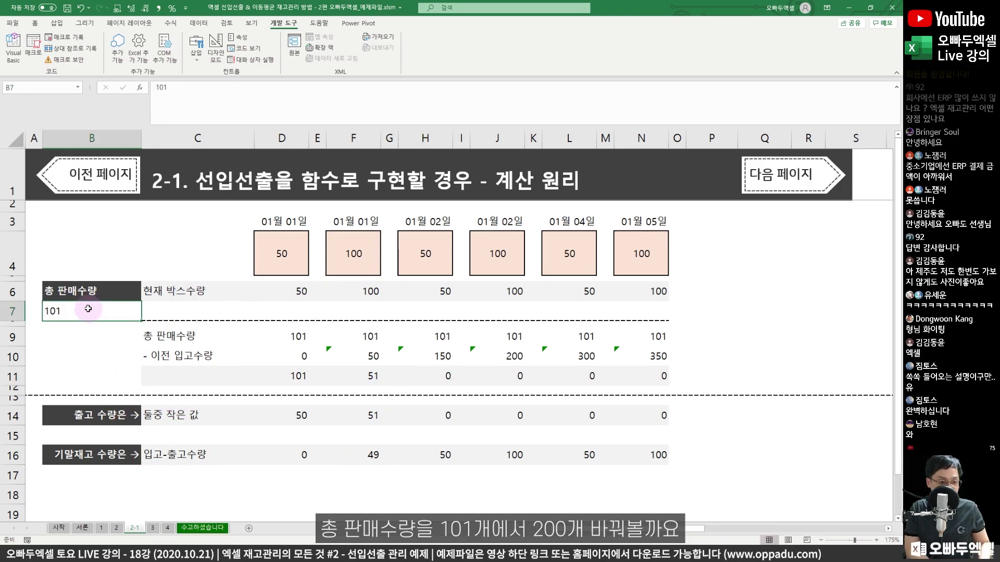
{"action": "type", "text": "20"}
{"action": "key", "text": "BackSpace"}
{"action": "key", "text": "BackSpace"}
{"action": "key", "text": "BackSpace"}
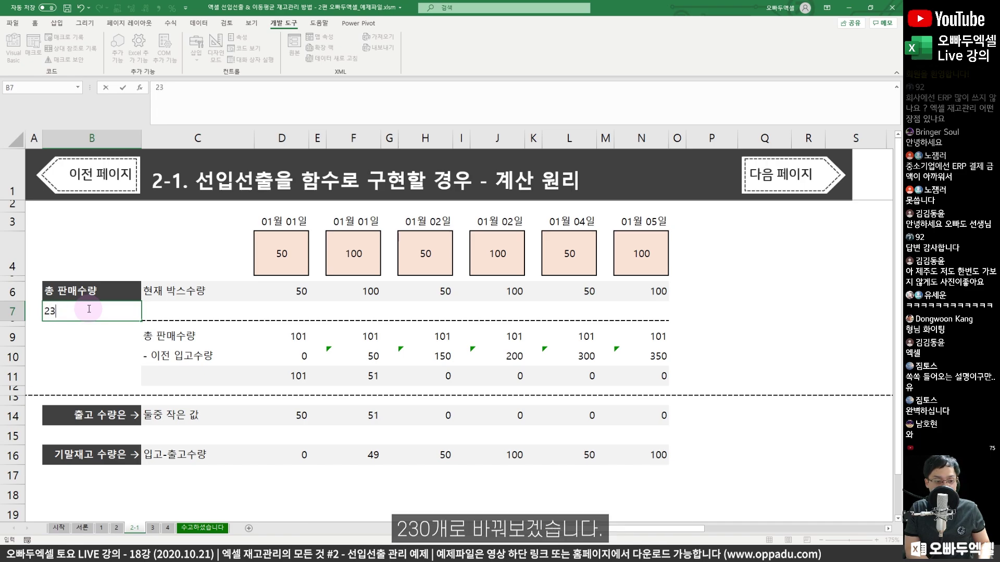
{"action": "type", "text": "230"}
{"action": "key", "text": "Return"}
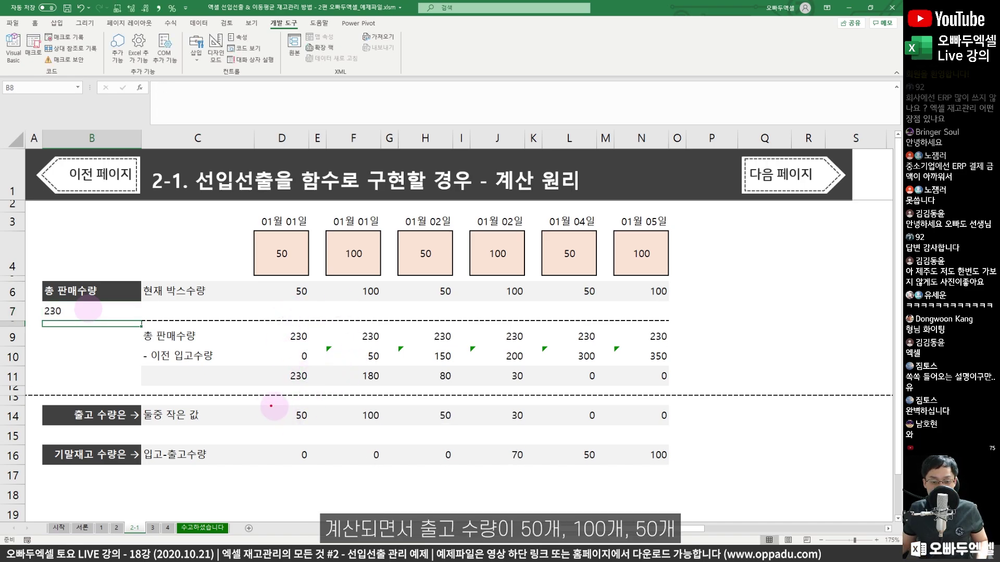
- Frame the first four 출고 quantities in red, then handwrite 선입선출 above them and circle it
{"action": "left_click_drag", "start_coordinate": [277, 401], "coordinate": [319, 435]}
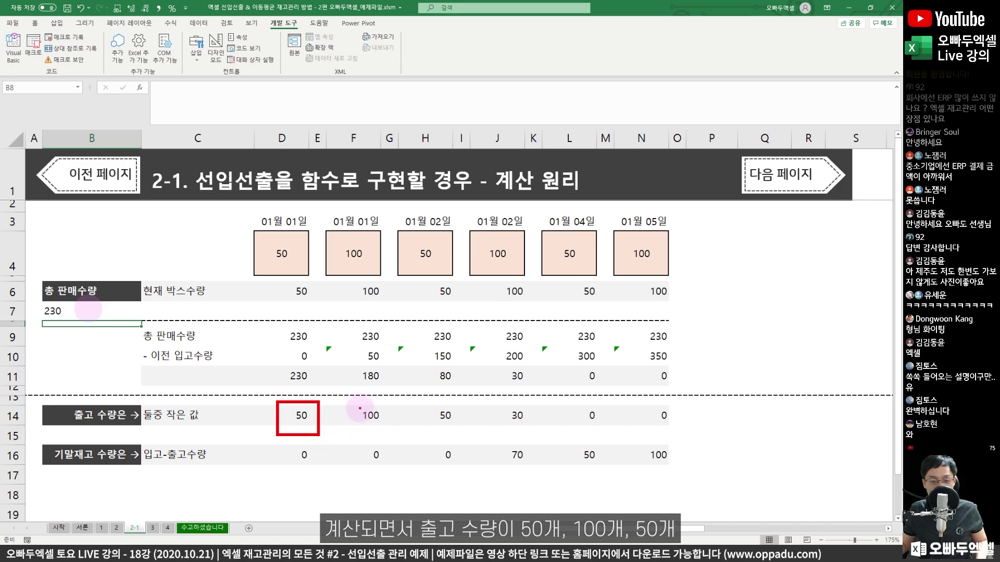
{"action": "left_click_drag", "start_coordinate": [353, 398], "coordinate": [388, 432]}
{"action": "left_click_drag", "start_coordinate": [426, 398], "coordinate": [458, 433]}
{"action": "left_click_drag", "start_coordinate": [500, 399], "coordinate": [526, 431]}
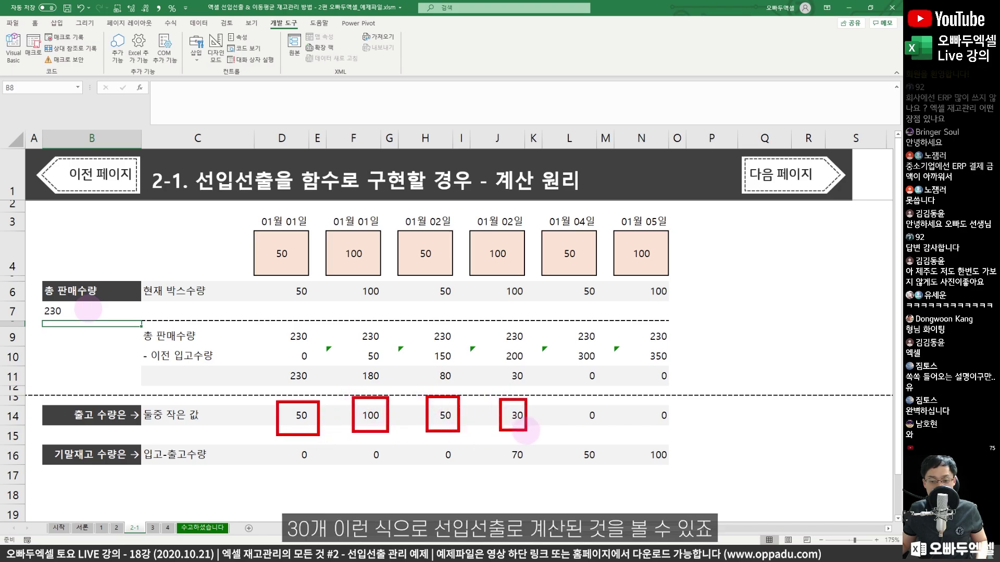
{"action": "left_click_drag", "start_coordinate": [350, 372], "coordinate": [367, 368]}
{"action": "mouse_move", "coordinate": [355, 383]}
{"action": "left_mouse_down"}
{"action": "mouse_move", "coordinate": [389, 393]}
{"action": "mouse_move", "coordinate": [395, 381]}
{"action": "left_mouse_up"}
{"action": "left_click_drag", "start_coordinate": [400, 384], "coordinate": [415, 382]}
{"action": "mouse_move", "coordinate": [438, 388]}
{"action": "left_mouse_down"}
{"action": "mouse_move", "coordinate": [440, 318]}
{"action": "mouse_move", "coordinate": [452, 377]}
{"action": "left_mouse_up"}
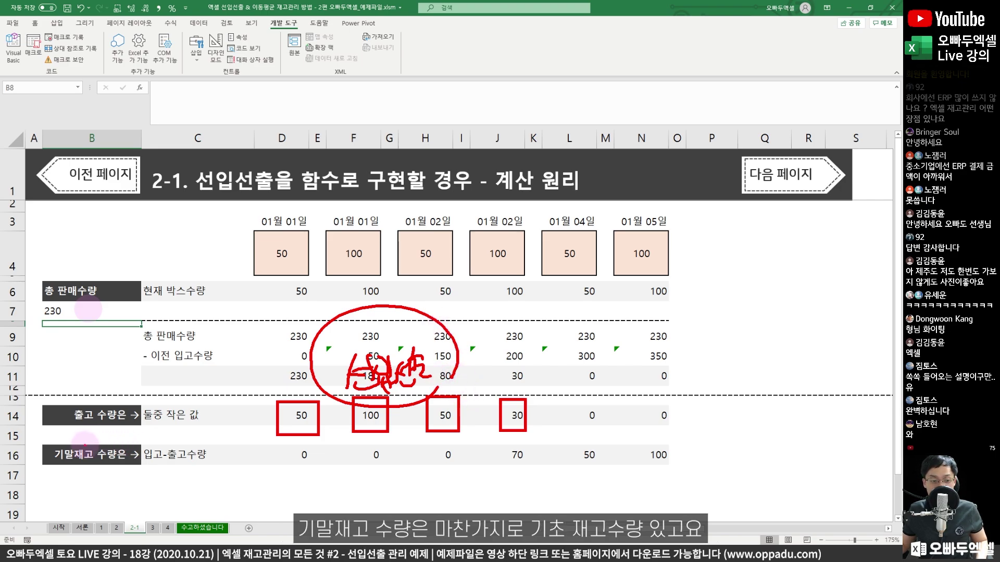
- Frame the 기말재고 수량은 label, circle the first box's 현재 박스수량, and draw an arrow from it down toward its 출고 quantity
{"action": "left_click_drag", "start_coordinate": [45, 444], "coordinate": [156, 464]}
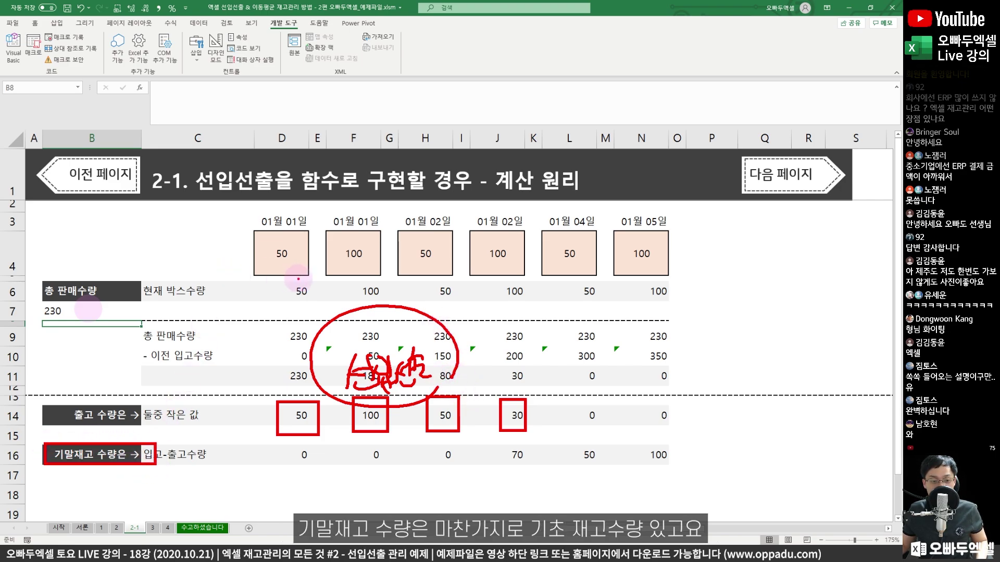
{"action": "mouse_move", "coordinate": [297, 266]}
{"action": "left_mouse_down"}
{"action": "mouse_move", "coordinate": [279, 313]}
{"action": "mouse_move", "coordinate": [327, 301]}
{"action": "mouse_move", "coordinate": [284, 295]}
{"action": "mouse_move", "coordinate": [282, 384]}
{"action": "left_mouse_up"}
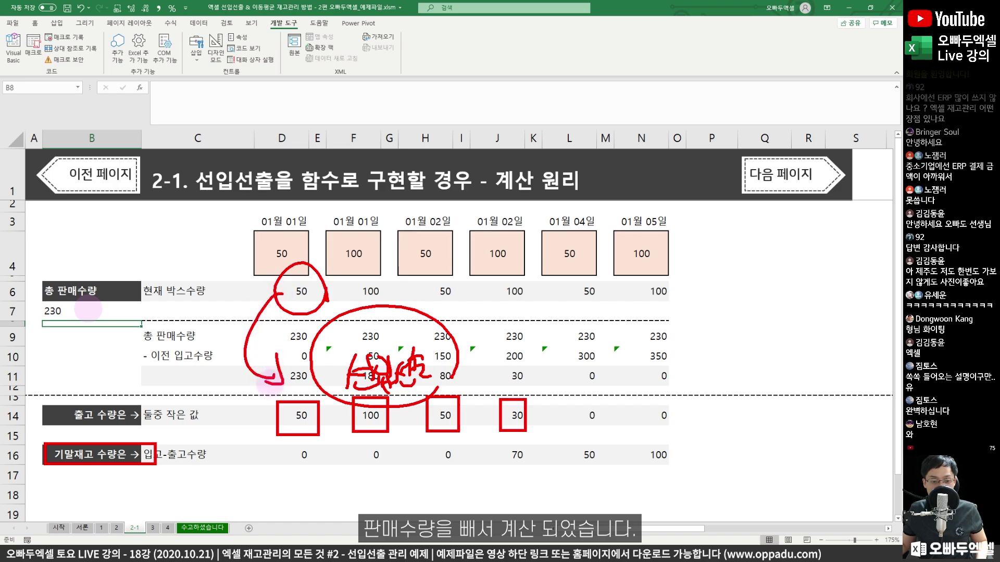
{"action": "mouse_move", "coordinate": [524, 484]}
{"action": "left_mouse_down"}
{"action": "mouse_move", "coordinate": [396, 432]}
{"action": "mouse_move", "coordinate": [292, 412]}
{"action": "mouse_move", "coordinate": [250, 437]}
{"action": "left_mouse_up"}
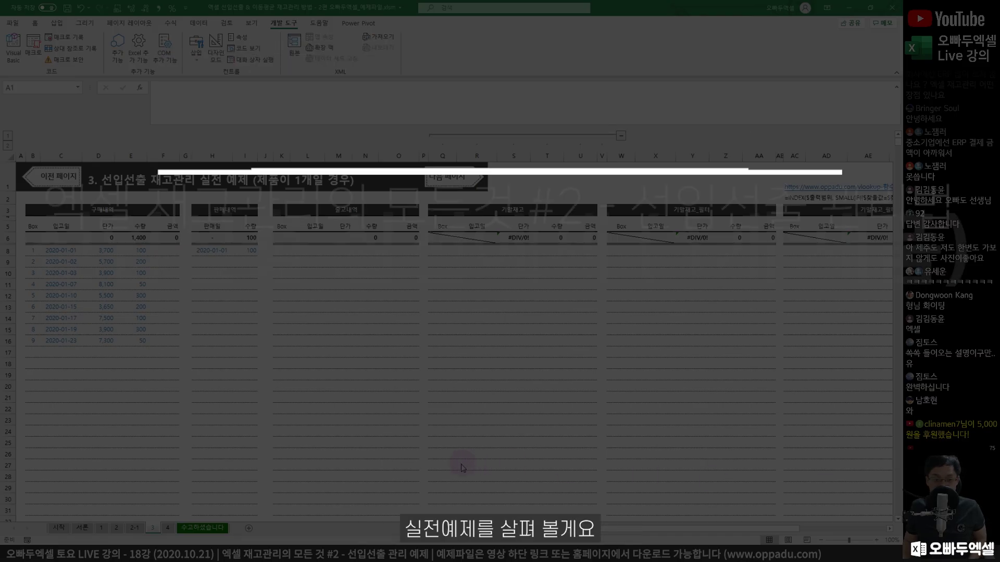
- On sheet 3, frame 제품이 1개일 경우 in the title and the 구매내역 and 판매내역 tables, then handwrite 선입선출 beside the title
{"action": "scroll", "coordinate": [330, 306], "scroll_direction": "up", "scroll_amount": 1, "text": "ctrl"}
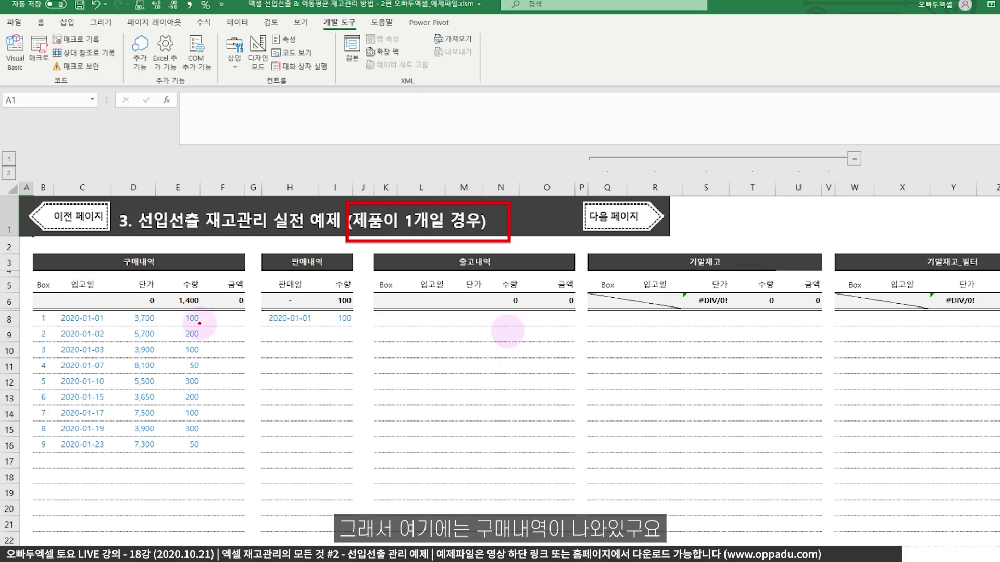
{"action": "mouse_move", "coordinate": [28, 250]}
{"action": "left_mouse_down"}
{"action": "mouse_move", "coordinate": [32, 276]}
{"action": "mouse_move", "coordinate": [254, 253]}
{"action": "mouse_move", "coordinate": [302, 291]}
{"action": "mouse_move", "coordinate": [278, 358]}
{"action": "left_mouse_up"}
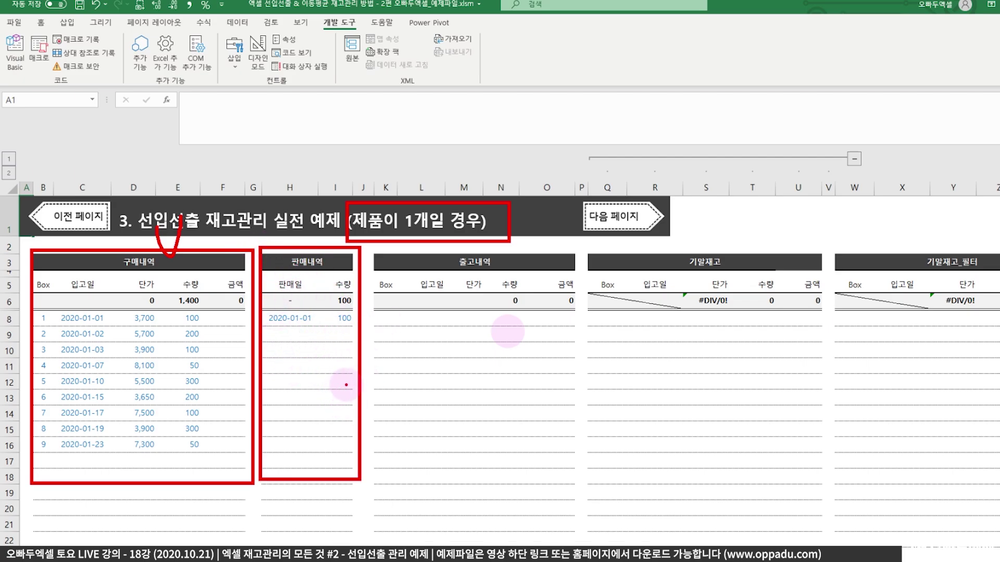
{"action": "mouse_move", "coordinate": [524, 235]}
{"action": "left_mouse_down"}
{"action": "mouse_move", "coordinate": [584, 198]}
{"action": "mouse_move", "coordinate": [607, 222]}
{"action": "left_mouse_up"}
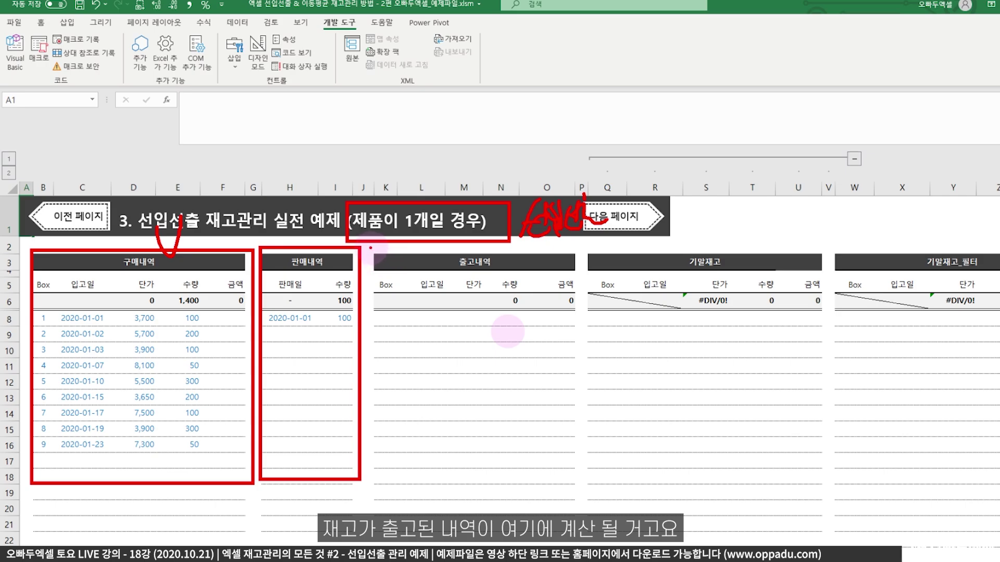
- Frame the 출고내역 table, then handwrite 기초 below 구매내역 and 판매 below 출고내역
{"action": "left_click_drag", "start_coordinate": [371, 248], "coordinate": [583, 484]}
{"action": "left_click_drag", "start_coordinate": [165, 494], "coordinate": [170, 523]}
{"action": "left_click_drag", "start_coordinate": [170, 513], "coordinate": [204, 514]}
{"action": "left_click_drag", "start_coordinate": [395, 493], "coordinate": [414, 481]}
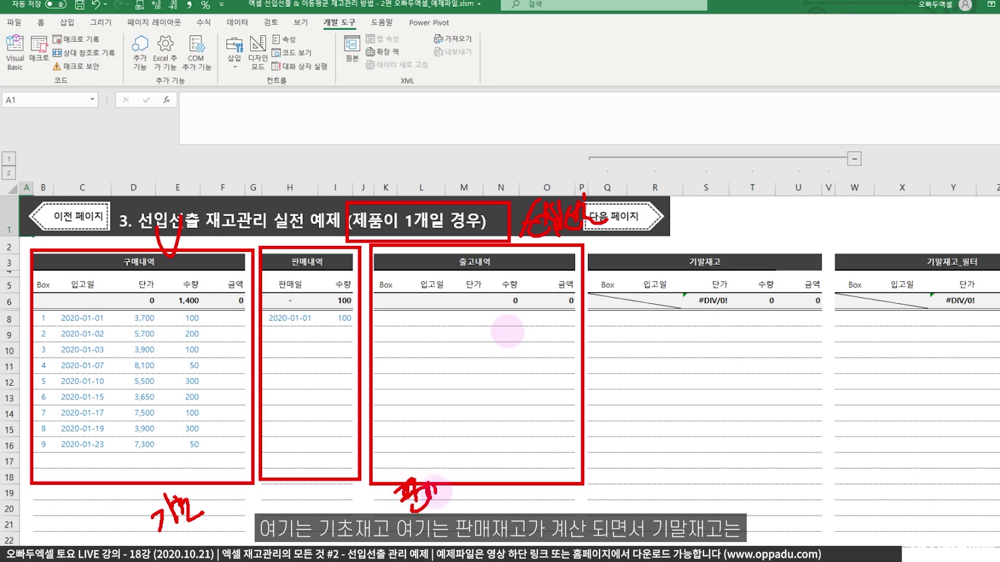
- Frame the 기말재고 table and complete the handwritten formula with a minus sign, an equals sign and a circled 기말
{"action": "mouse_move", "coordinate": [595, 240]}
{"action": "left_mouse_down"}
{"action": "mouse_move", "coordinate": [724, 404]}
{"action": "mouse_move", "coordinate": [826, 478]}
{"action": "left_mouse_up"}
{"action": "left_click_drag", "start_coordinate": [291, 502], "coordinate": [316, 501]}
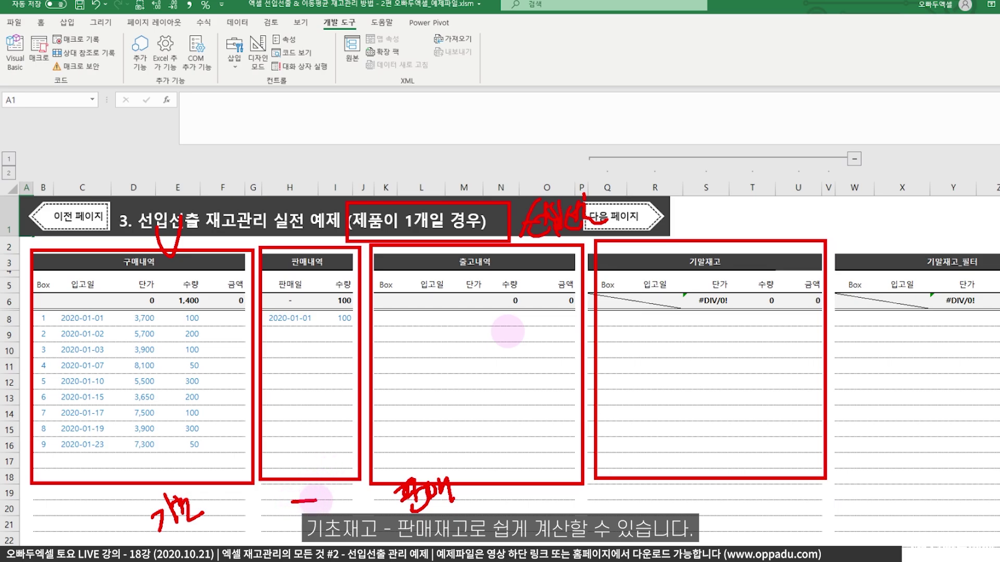
{"action": "left_click_drag", "start_coordinate": [534, 502], "coordinate": [561, 500]}
{"action": "mouse_move", "coordinate": [573, 491]}
{"action": "left_mouse_down"}
{"action": "mouse_move", "coordinate": [593, 510]}
{"action": "mouse_move", "coordinate": [610, 495]}
{"action": "mouse_move", "coordinate": [627, 508]}
{"action": "mouse_move", "coordinate": [627, 450]}
{"action": "left_mouse_up"}
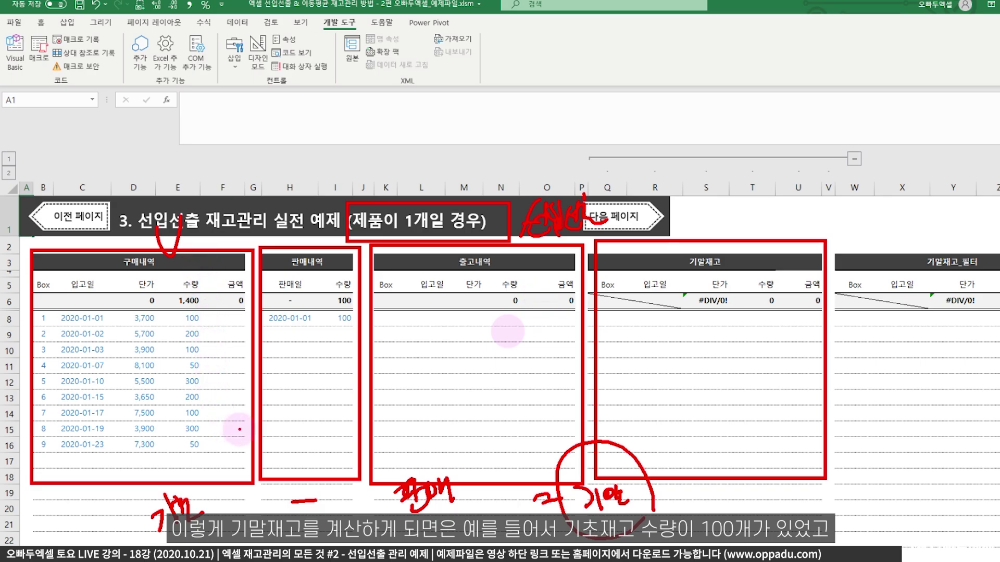
- Circle the first 구매내역 수량, handwrite 100 under the 출고내역 수량 and zeros under the 기말재고 수량
{"action": "mouse_move", "coordinate": [209, 311]}
{"action": "left_mouse_down"}
{"action": "mouse_move", "coordinate": [180, 315]}
{"action": "mouse_move", "coordinate": [193, 329]}
{"action": "mouse_move", "coordinate": [201, 301]}
{"action": "left_mouse_up"}
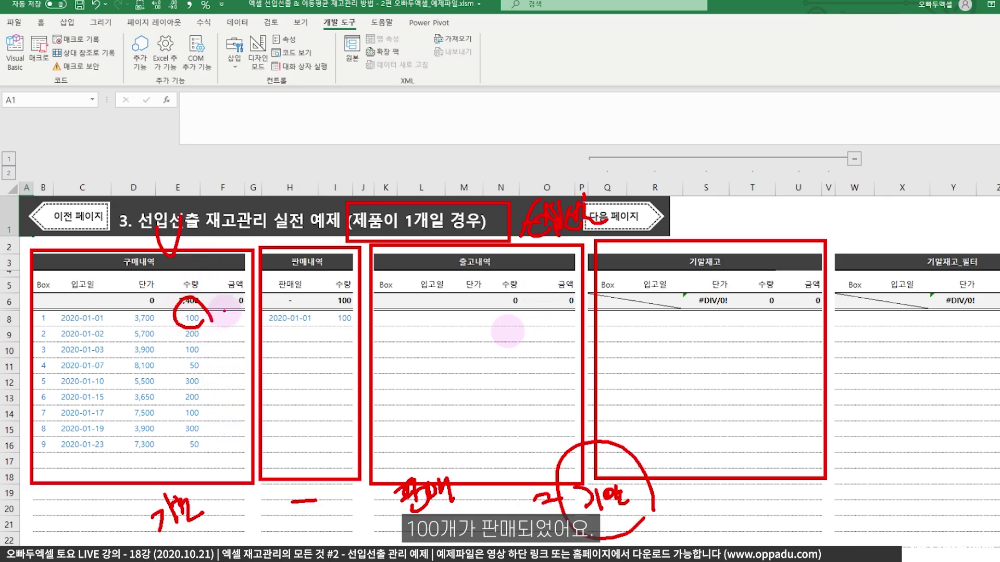
{"action": "mouse_move", "coordinate": [498, 308]}
{"action": "left_mouse_down"}
{"action": "mouse_move", "coordinate": [499, 326]}
{"action": "mouse_move", "coordinate": [507, 313]}
{"action": "left_mouse_up"}
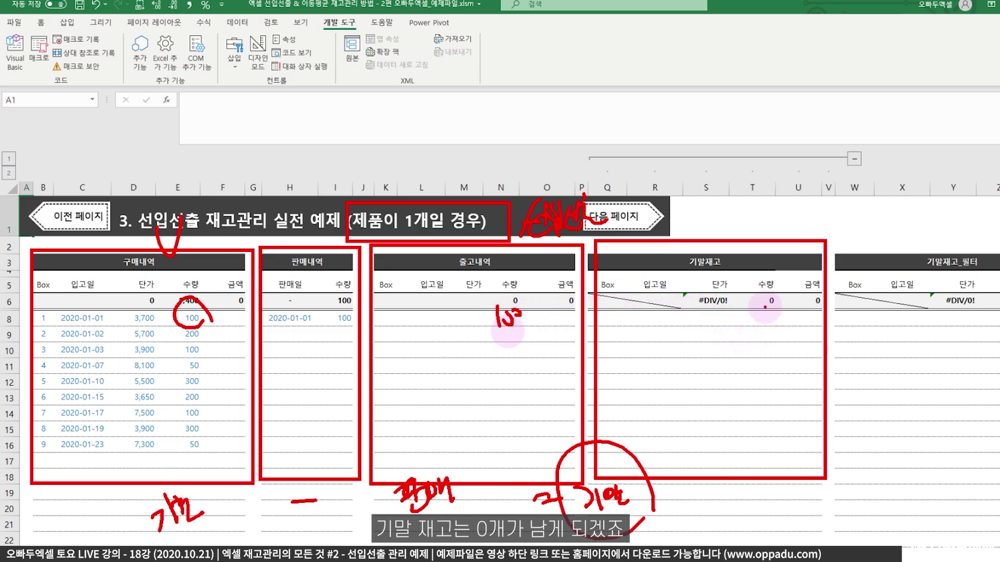
{"action": "left_click_drag", "start_coordinate": [765, 309], "coordinate": [767, 311]}
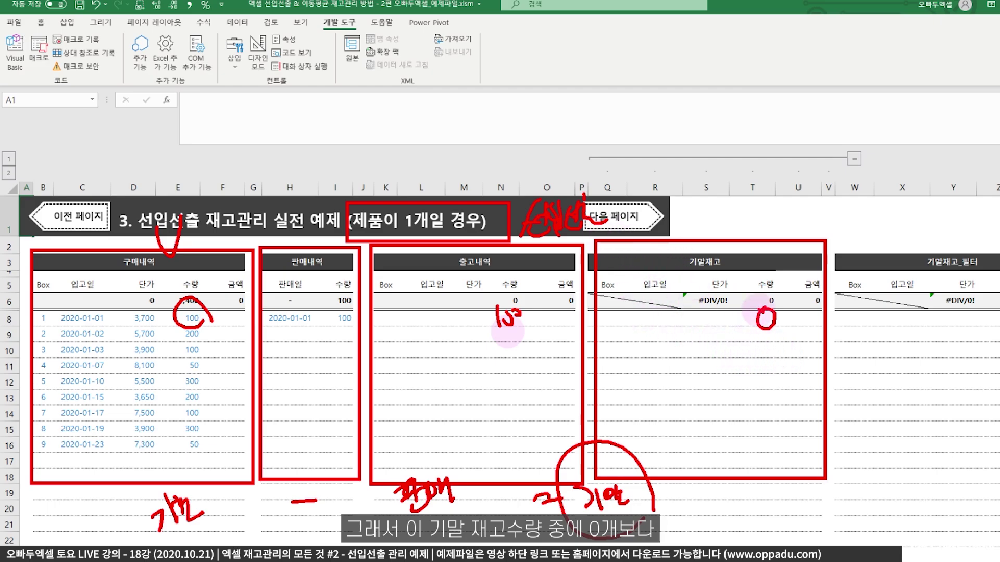
{"action": "mouse_move", "coordinate": [762, 307]}
{"action": "left_mouse_down"}
{"action": "mouse_move", "coordinate": [758, 332]}
{"action": "mouse_move", "coordinate": [766, 309]}
{"action": "mouse_move", "coordinate": [774, 328]}
{"action": "mouse_move", "coordinate": [763, 364]}
{"action": "mouse_move", "coordinate": [767, 350]}
{"action": "left_mouse_up"}
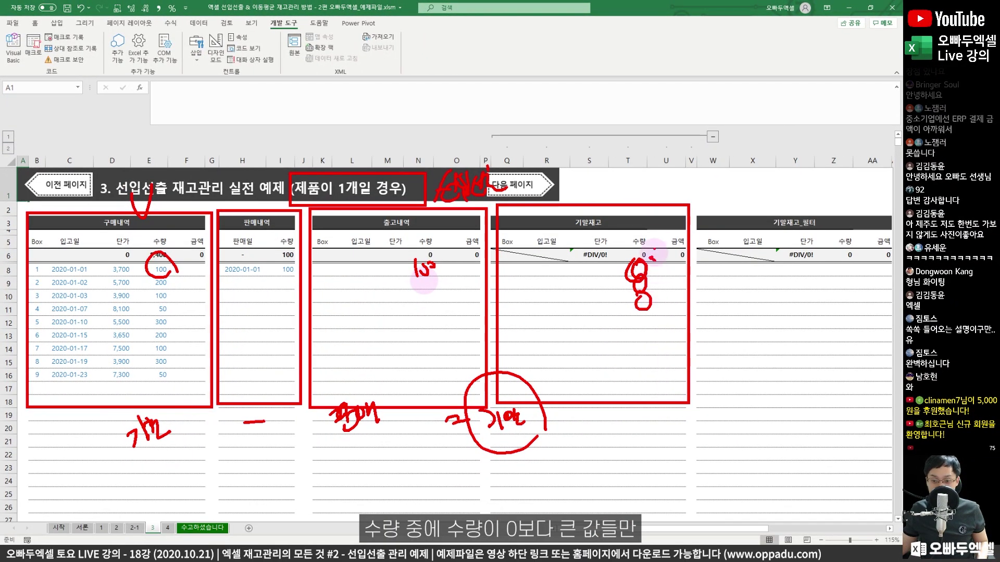
- Circle the 수량 column of 기말재고, frame the 기말재고_필터 table, and clear the annotations
{"action": "mouse_move", "coordinate": [642, 224]}
{"action": "left_mouse_down"}
{"action": "mouse_move", "coordinate": [606, 307]}
{"action": "mouse_move", "coordinate": [652, 237]}
{"action": "left_mouse_up"}
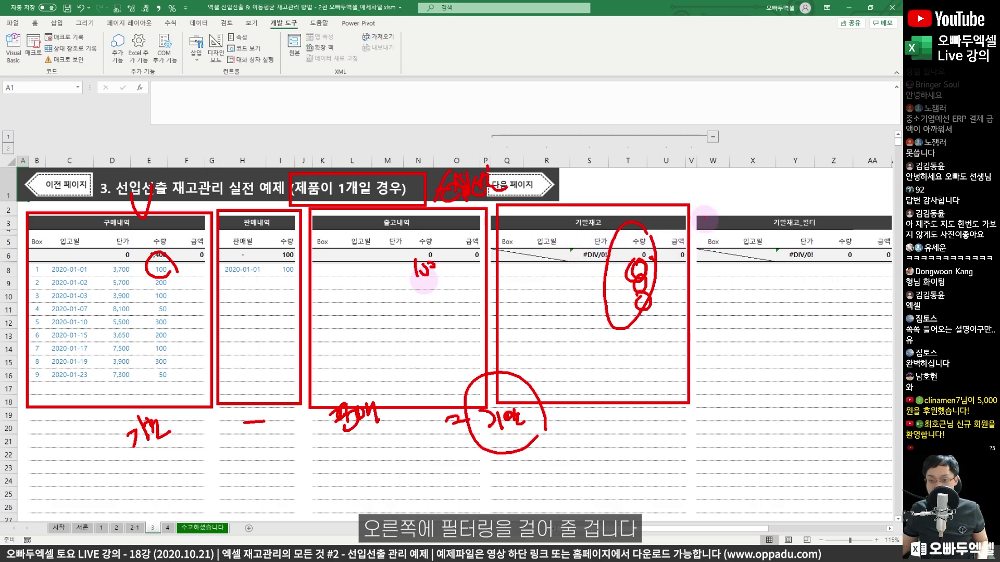
{"action": "left_click_drag", "start_coordinate": [699, 202], "coordinate": [857, 411]}
{"action": "left_click_drag", "start_coordinate": [856, 411], "coordinate": [884, 415]}
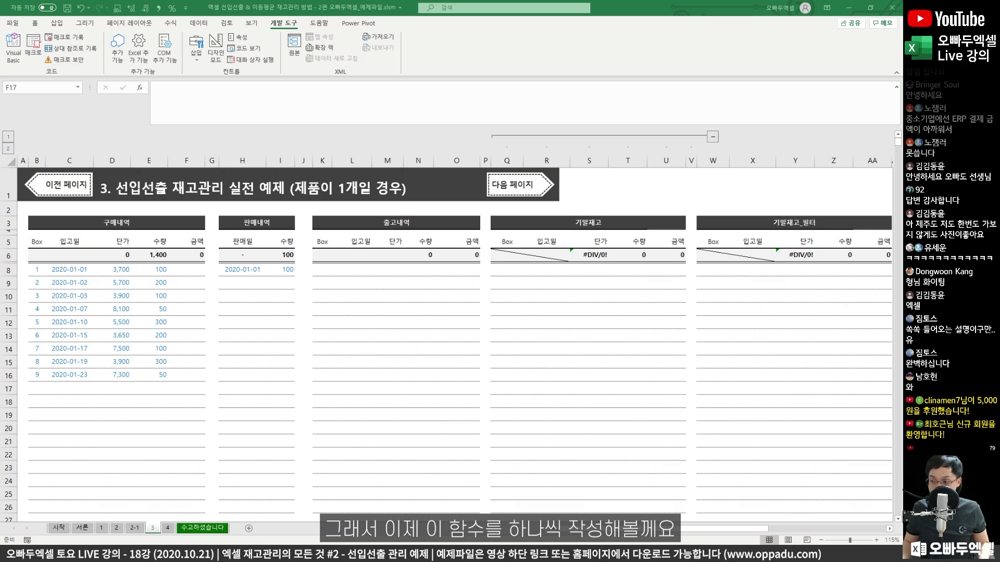
- Frame the Box column of 구매내역 and handwrite 선입선출 with an arrow to a circled, underlined Box over the title
{"action": "key", "text": "ctrl+2"}
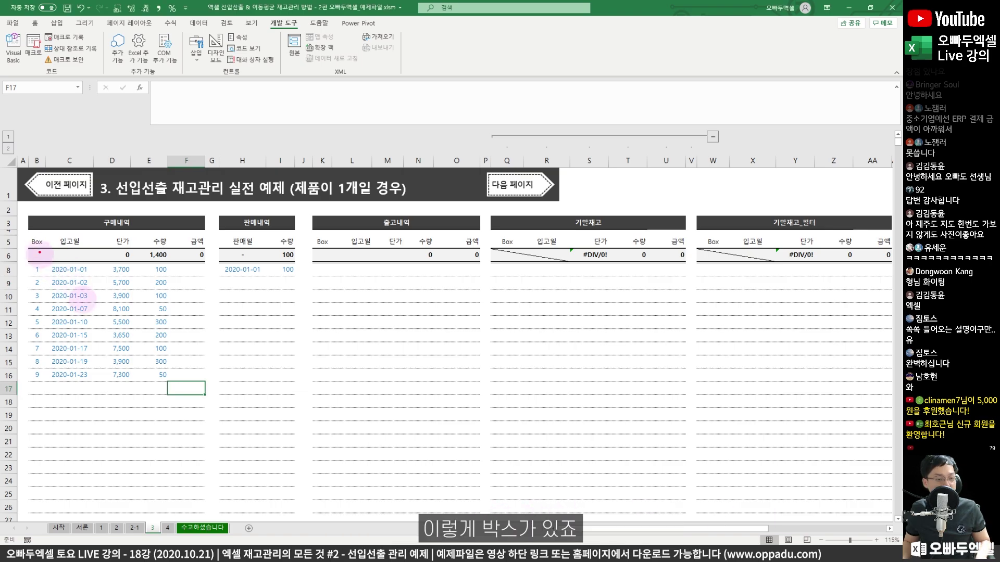
{"action": "mouse_move", "coordinate": [23, 234]}
{"action": "left_mouse_down"}
{"action": "mouse_move", "coordinate": [52, 328]}
{"action": "mouse_move", "coordinate": [56, 390]}
{"action": "mouse_move", "coordinate": [49, 385]}
{"action": "left_mouse_up"}
{"action": "mouse_move", "coordinate": [300, 174]}
{"action": "left_mouse_down"}
{"action": "mouse_move", "coordinate": [333, 168]}
{"action": "mouse_move", "coordinate": [384, 185]}
{"action": "mouse_move", "coordinate": [416, 157]}
{"action": "mouse_move", "coordinate": [473, 185]}
{"action": "left_mouse_up"}
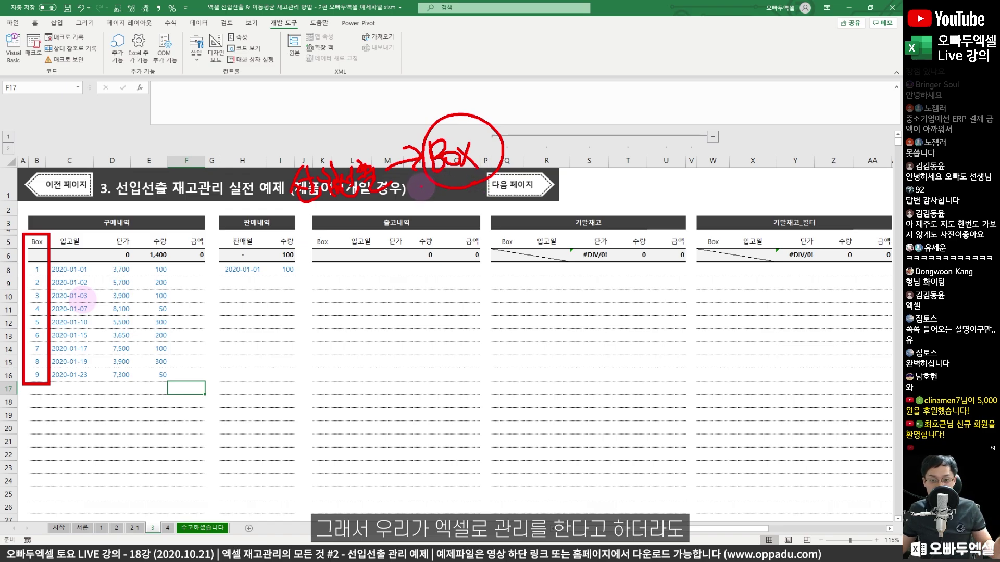
{"action": "left_click_drag", "start_coordinate": [295, 227], "coordinate": [494, 179]}
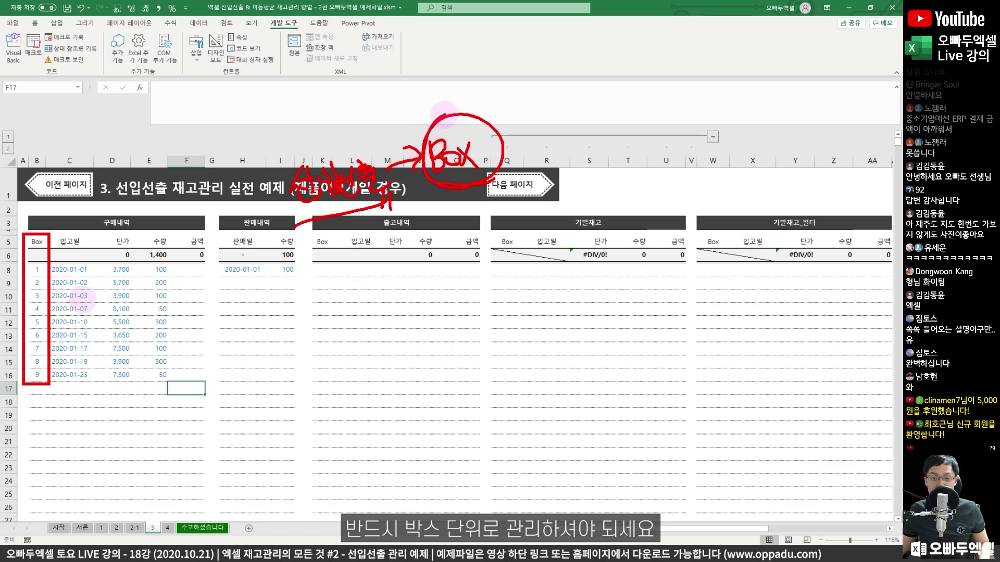
{"action": "left_click_drag", "start_coordinate": [444, 115], "coordinate": [487, 175]}
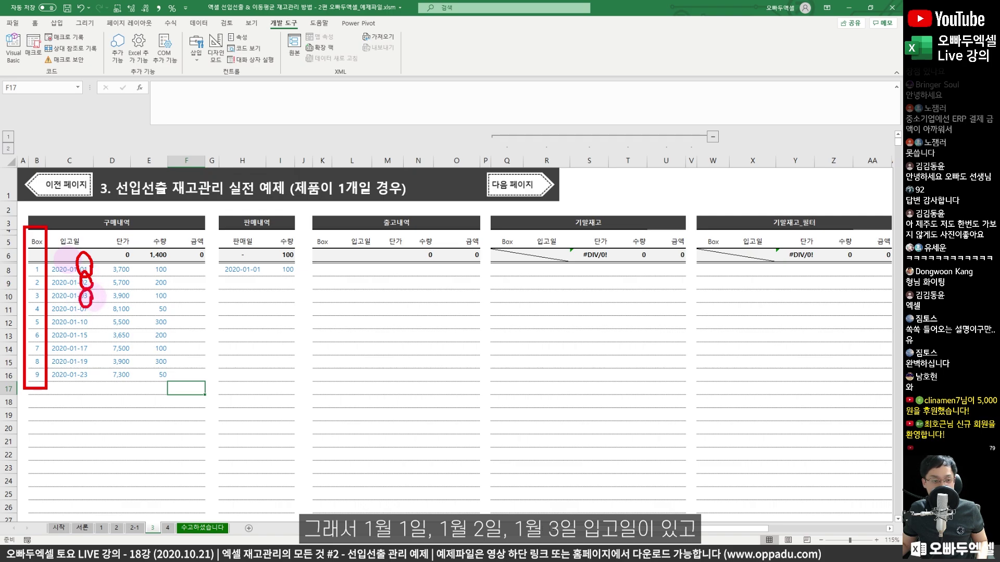
- Mark the 입고일 dates and frame the first 단가 and 수량 values in 구매내역, then clear the annotations
{"action": "left_click_drag", "start_coordinate": [96, 327], "coordinate": [99, 339]}
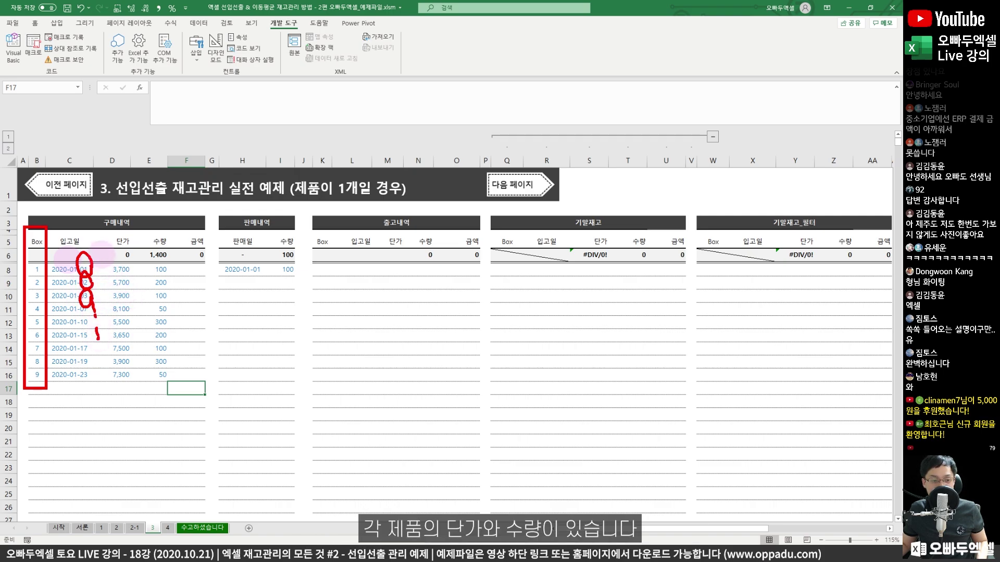
{"action": "left_click_drag", "start_coordinate": [101, 255], "coordinate": [131, 313]}
{"action": "left_click_drag", "start_coordinate": [143, 267], "coordinate": [168, 312]}
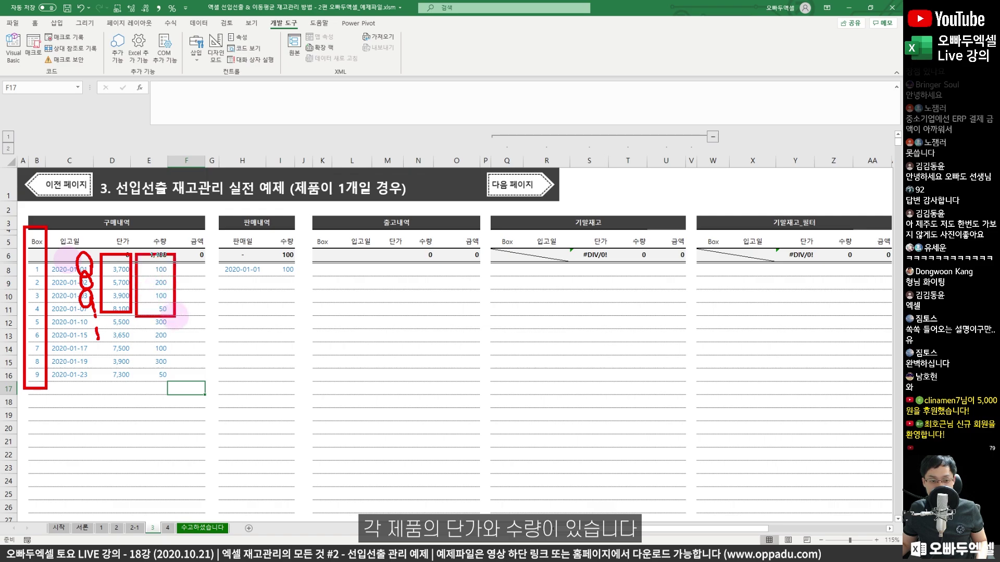
{"action": "key", "text": "Escape"}
- Calculate the first 금액 of 구매내역 in F8 as 단가 times 수량 with =D8*E8
{"action": "left_click", "coordinate": [169, 268]}
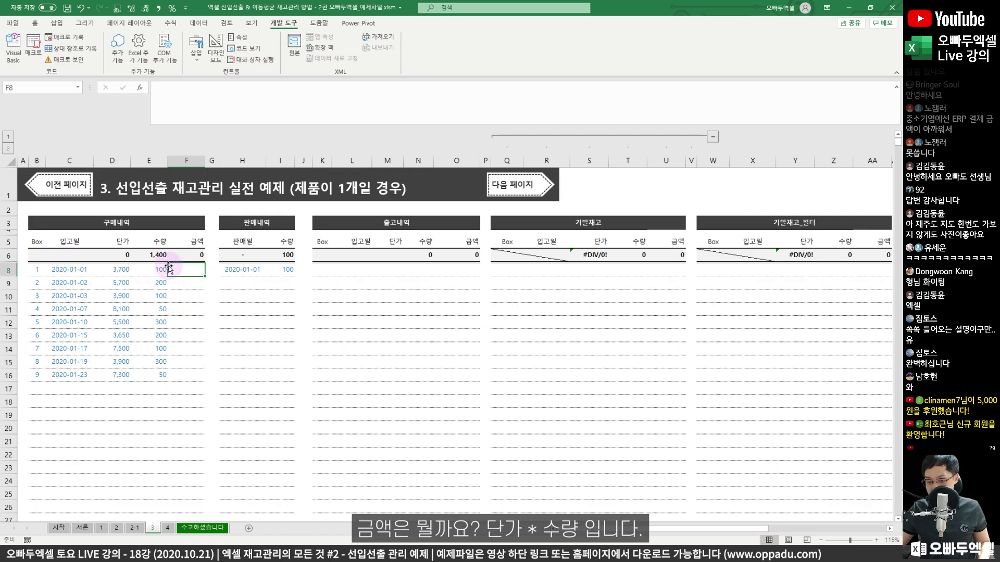
{"action": "type", "text": "="}
{"action": "key", "text": "Left"}
{"action": "key", "text": "Left"}
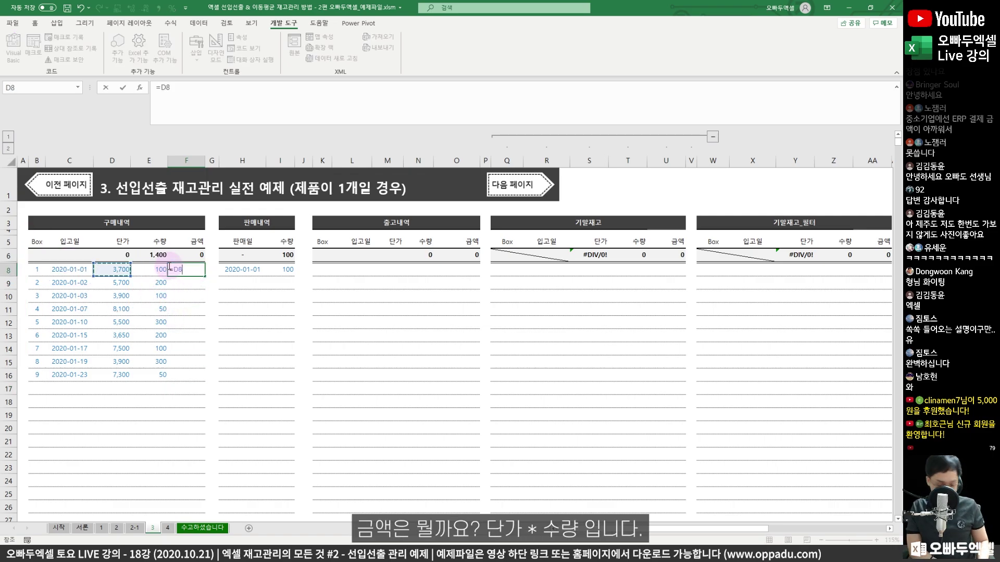
{"action": "type", "text": "*"}
{"action": "key", "text": "Left"}
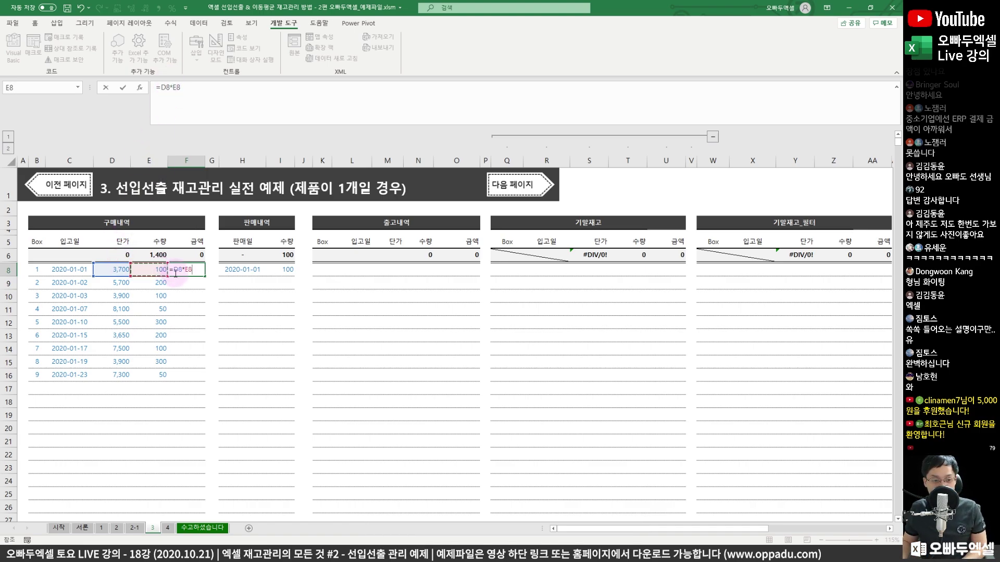
{"action": "key", "text": "Return"}
- Fill the 금액 formula from F8 down to F16 and select the filled cells to show their borders
{"action": "left_click", "coordinate": [185, 272]}
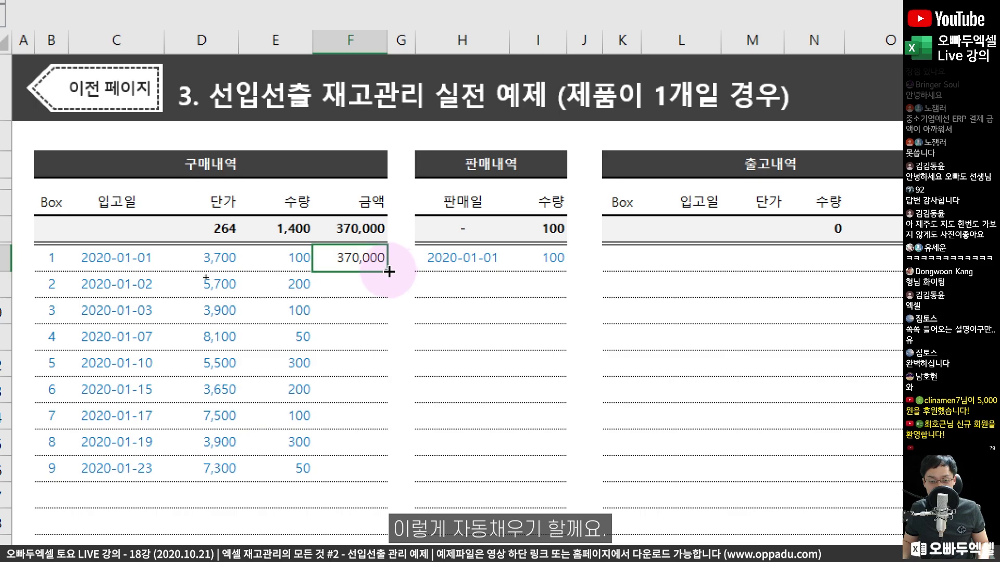
{"action": "left_click_drag", "start_coordinate": [389, 271], "coordinate": [369, 477]}
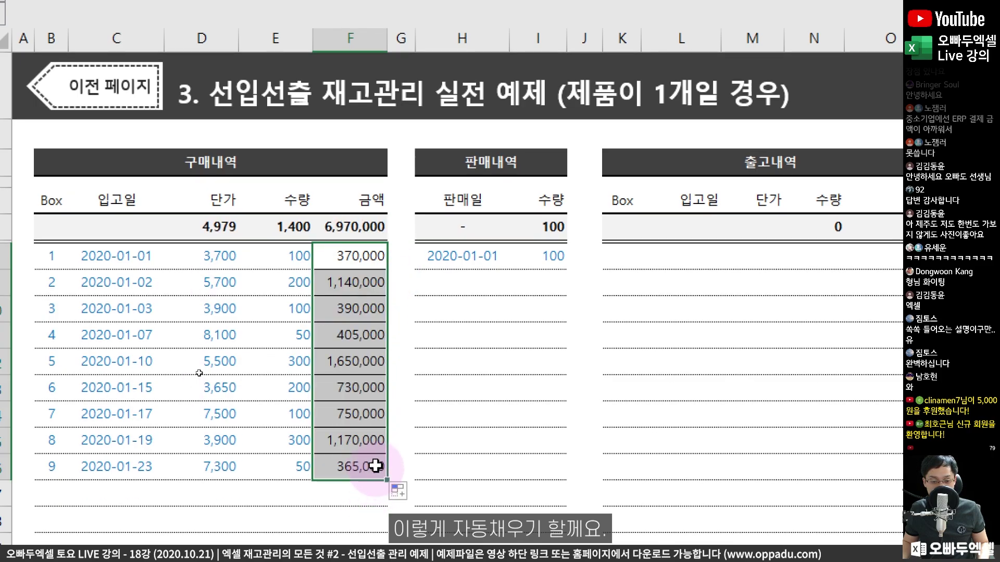
{"action": "left_click", "coordinate": [363, 388]}
{"action": "left_click", "coordinate": [340, 275]}
{"action": "left_click_drag", "start_coordinate": [339, 259], "coordinate": [345, 446]}
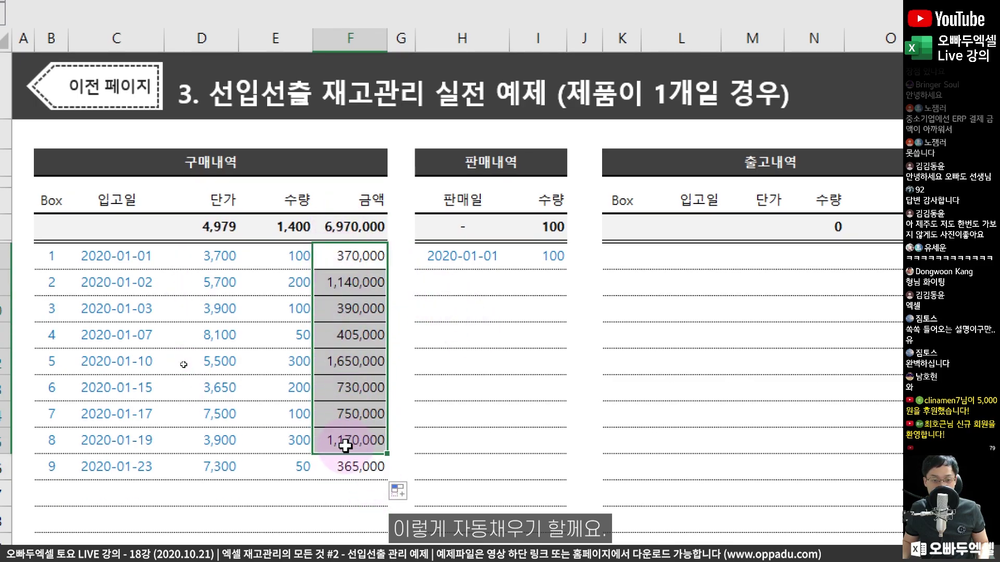
{"action": "left_click_drag", "start_coordinate": [337, 255], "coordinate": [349, 301]}
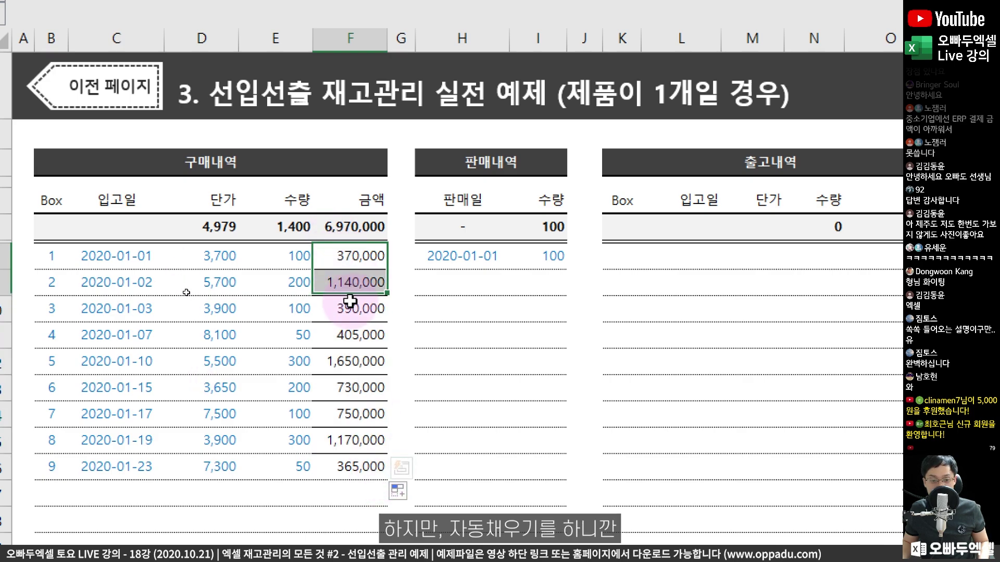
- Frame the cell borders above and below the second 금액 value, then clear the annotations
{"action": "left_click", "coordinate": [520, 285]}
{"action": "left_click_drag", "start_coordinate": [310, 263], "coordinate": [390, 277]}
{"action": "left_click_drag", "start_coordinate": [309, 285], "coordinate": [388, 303]}
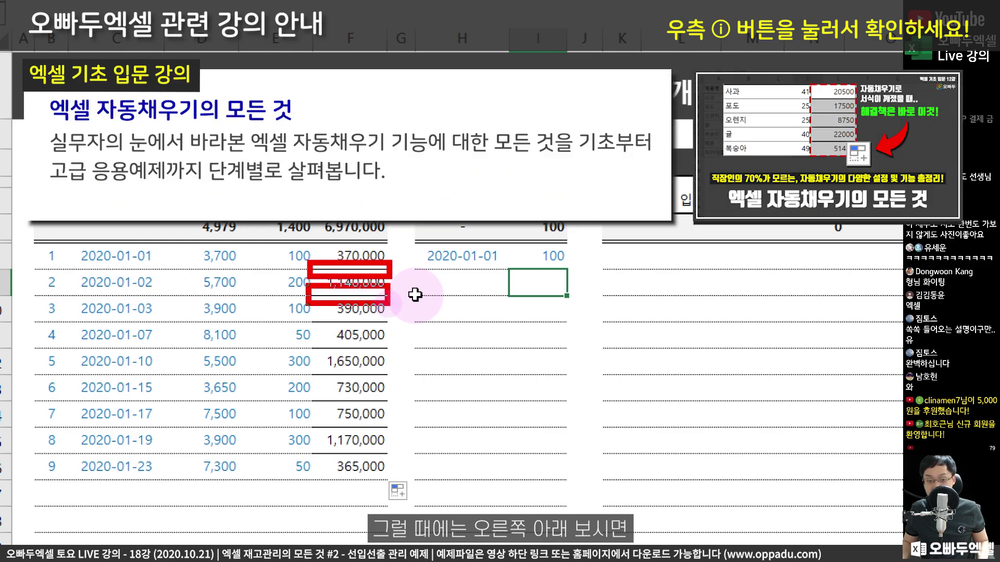
{"action": "key", "text": "Escape"}
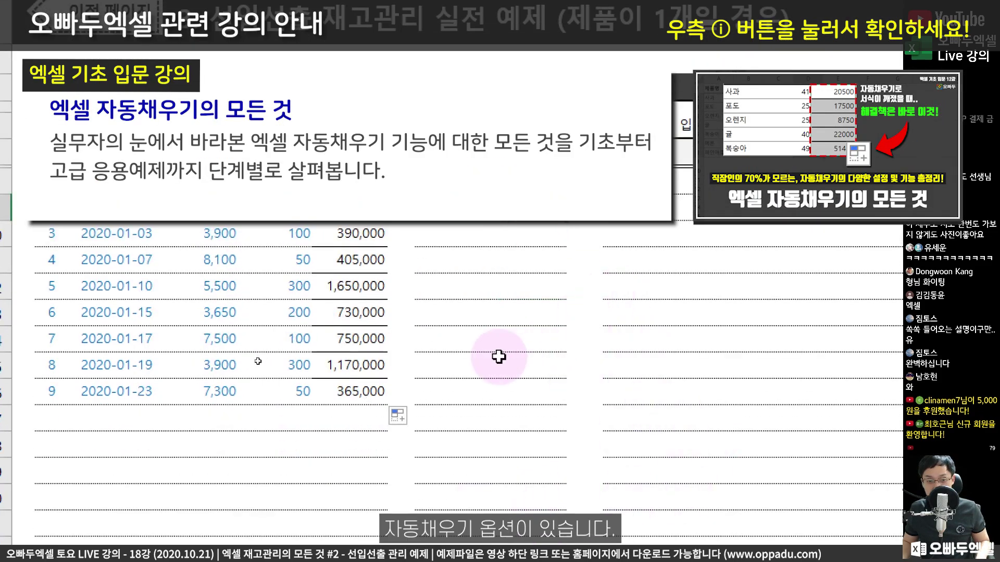
- Change the 금액 fill to 서식 없이 채우기 (fill without formatting) and check the formulas in the filled cells
{"action": "left_click", "coordinate": [414, 423]}
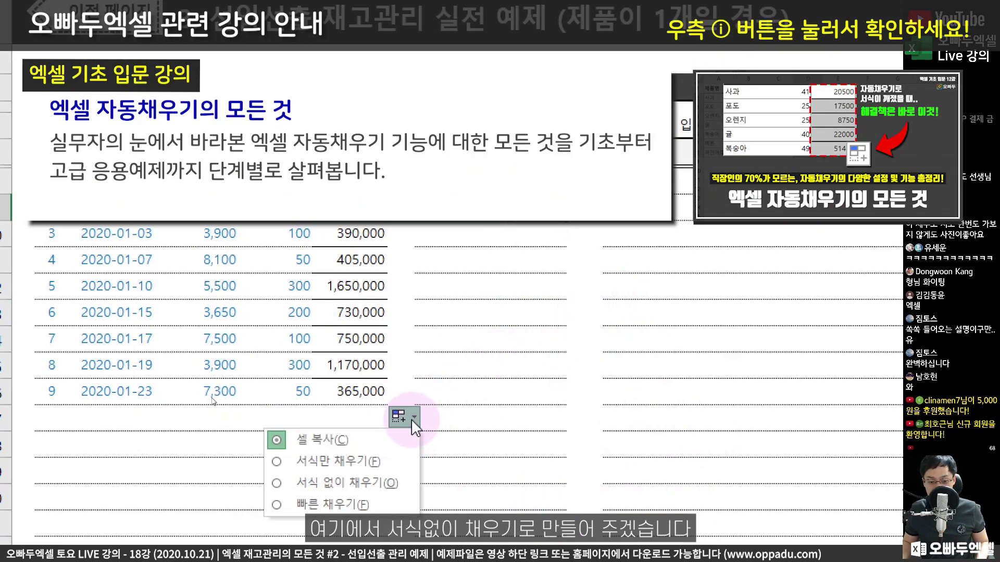
{"action": "left_click", "coordinate": [319, 475]}
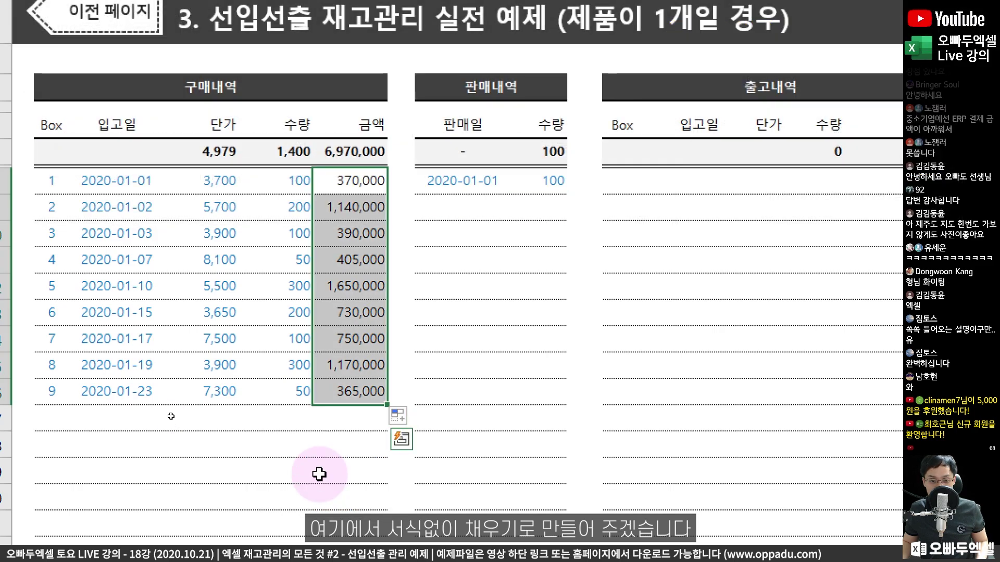
{"action": "left_click", "coordinate": [513, 282]}
{"action": "left_click", "coordinate": [342, 199]}
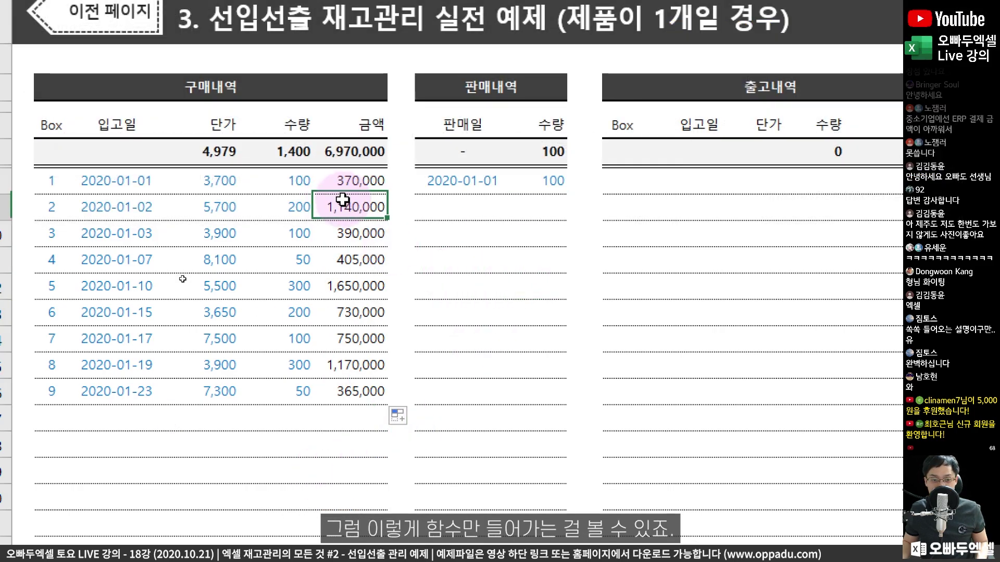
{"action": "key", "text": "Down"}
{"action": "key", "text": "Down"}
{"action": "key", "text": "Down"}
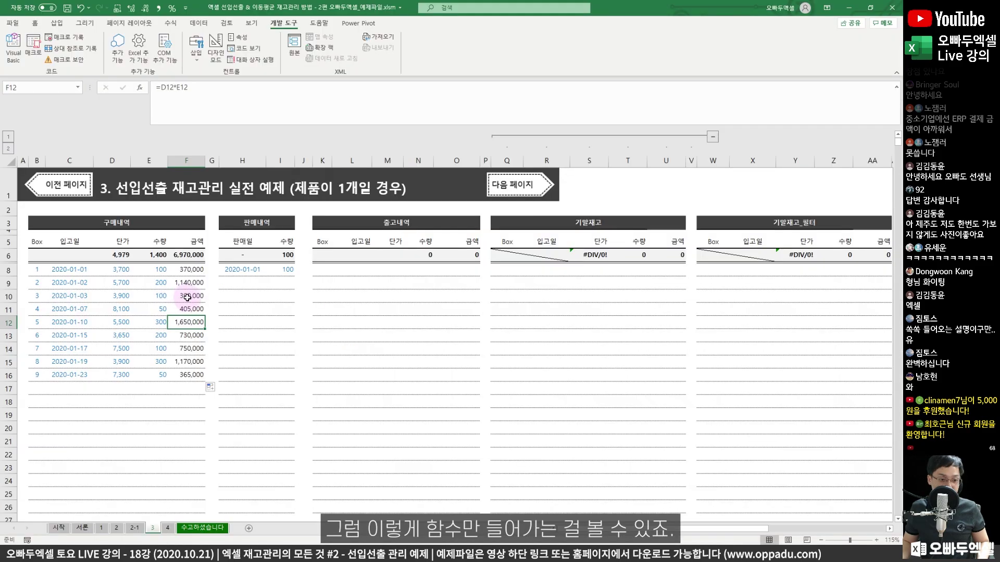
{"action": "left_click_drag", "start_coordinate": [190, 269], "coordinate": [190, 296]}
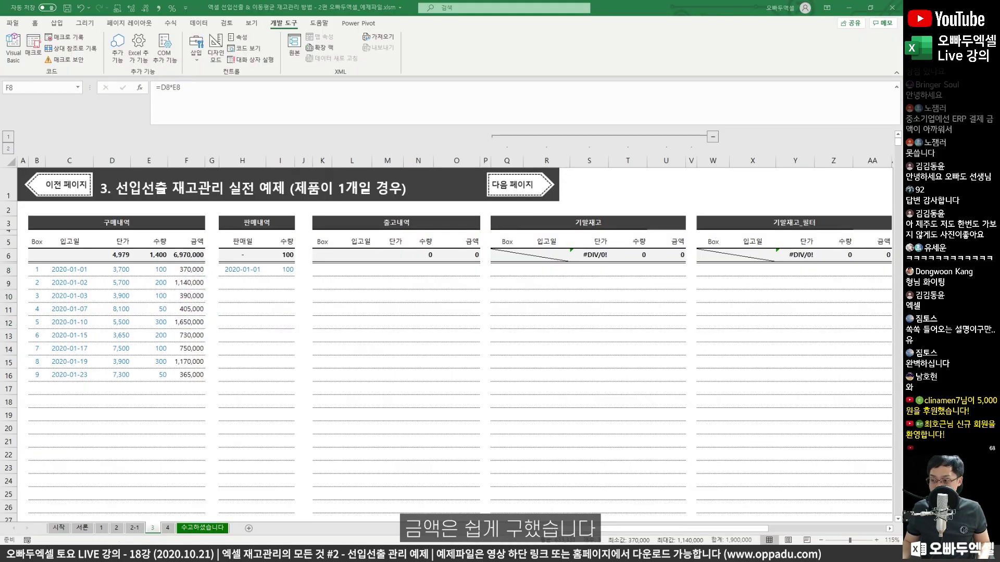
- Point out the Box and 단가 cells of 출고내역 and frame the 구매내역 Box, 입고일 and 단가 values
{"action": "left_click", "coordinate": [333, 268]}
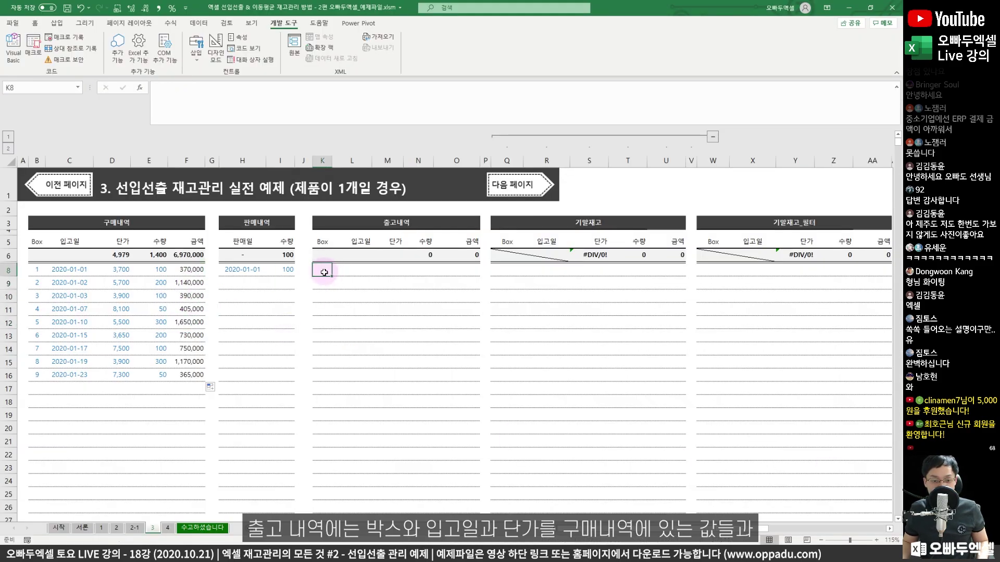
{"action": "left_click", "coordinate": [384, 271]}
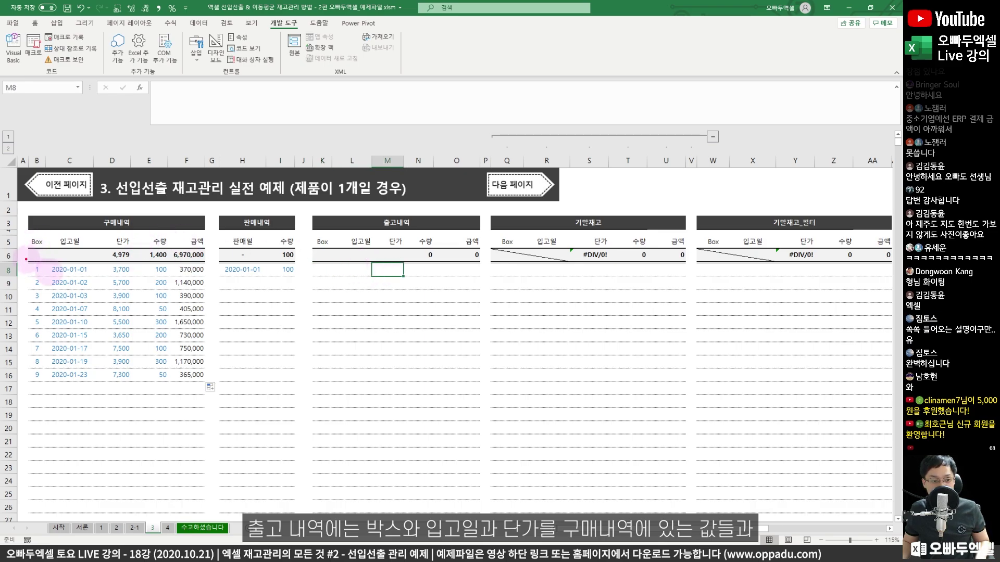
{"action": "left_click_drag", "start_coordinate": [26, 259], "coordinate": [138, 386]}
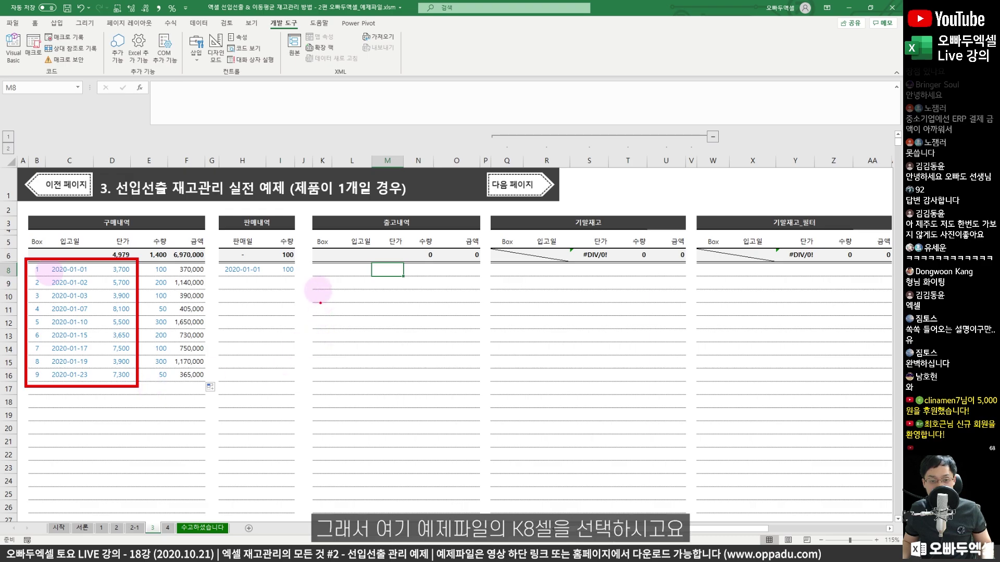
- Enter =B8 in K8 of 출고내역 and fill it across Box, 입고일 and 단가 down to M16
{"action": "left_click", "coordinate": [321, 270]}
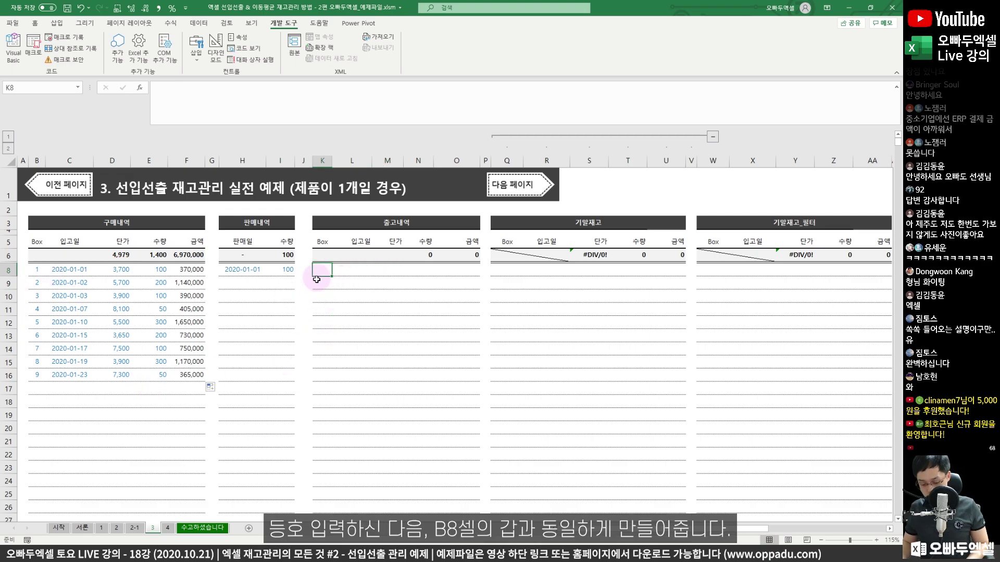
{"action": "type", "text": "="}
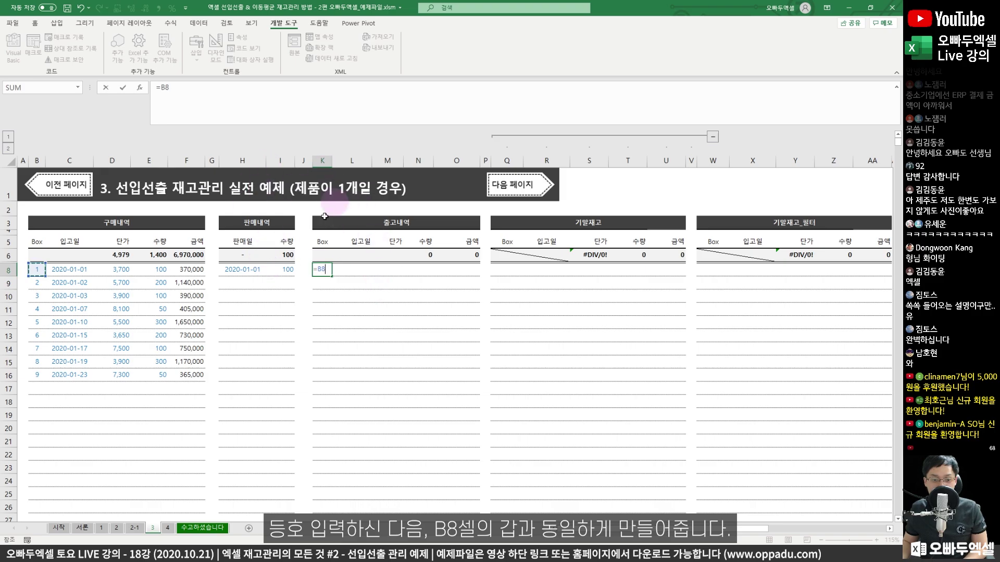
{"action": "key", "text": "Return"}
{"action": "left_click", "coordinate": [328, 273]}
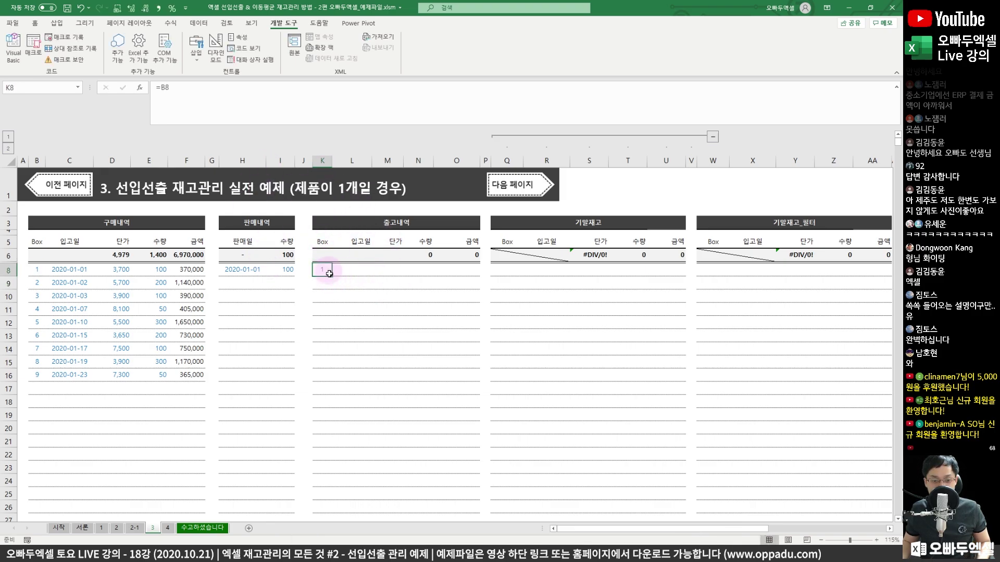
{"action": "left_click_drag", "start_coordinate": [331, 277], "coordinate": [375, 376]}
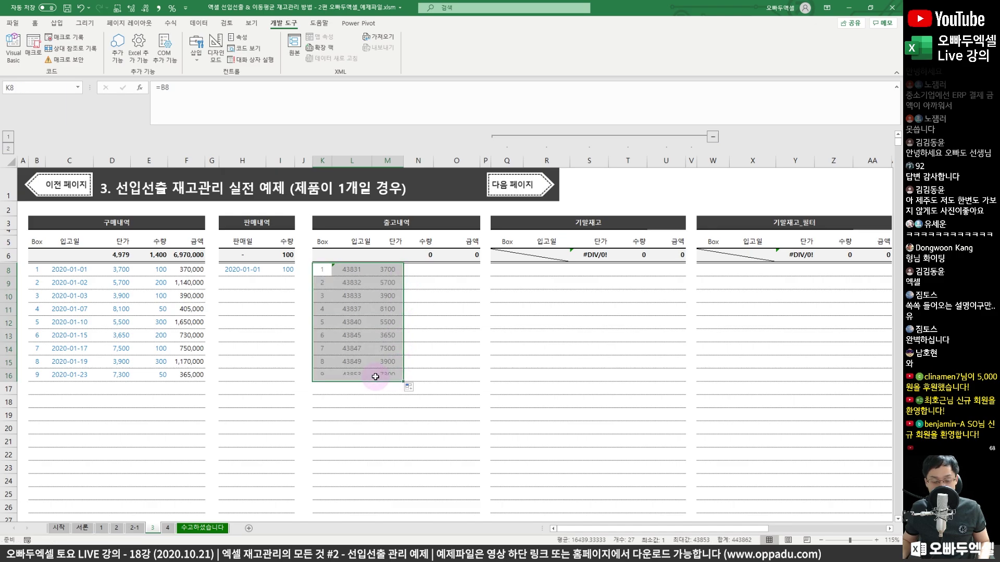
- Enter =B8 in Q8 of 기말재고 and fill it across Box, 입고일 and 단가 down to S16
{"action": "left_click", "coordinate": [498, 273]}
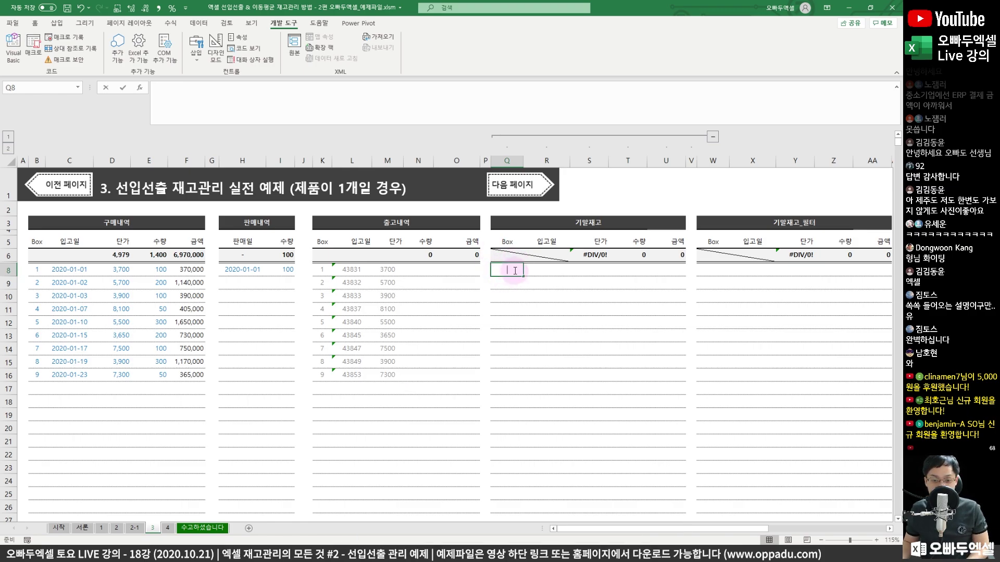
{"action": "type", "text": "="}
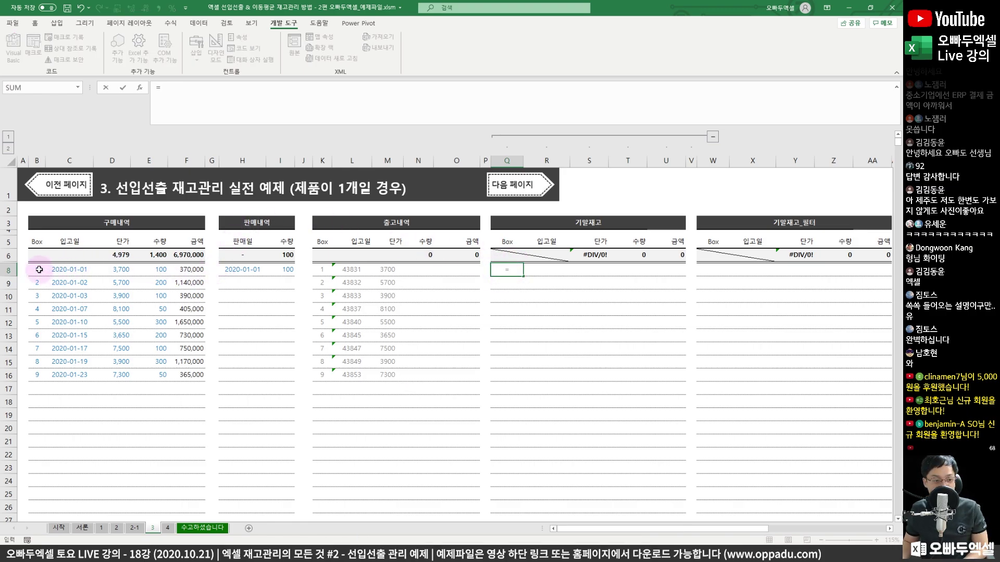
{"action": "key", "text": "ctrl+Return"}
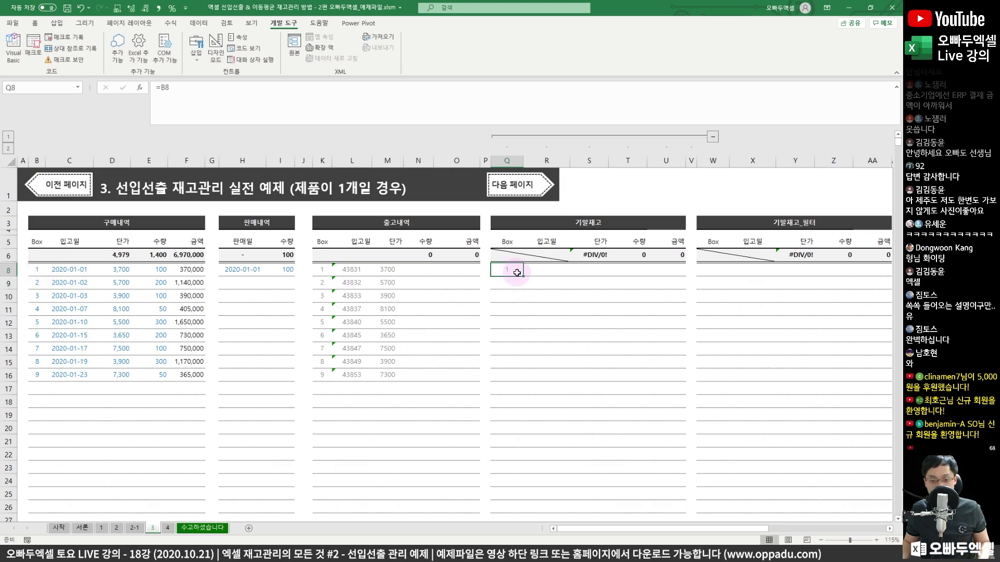
{"action": "left_click_drag", "start_coordinate": [524, 276], "coordinate": [612, 376]}
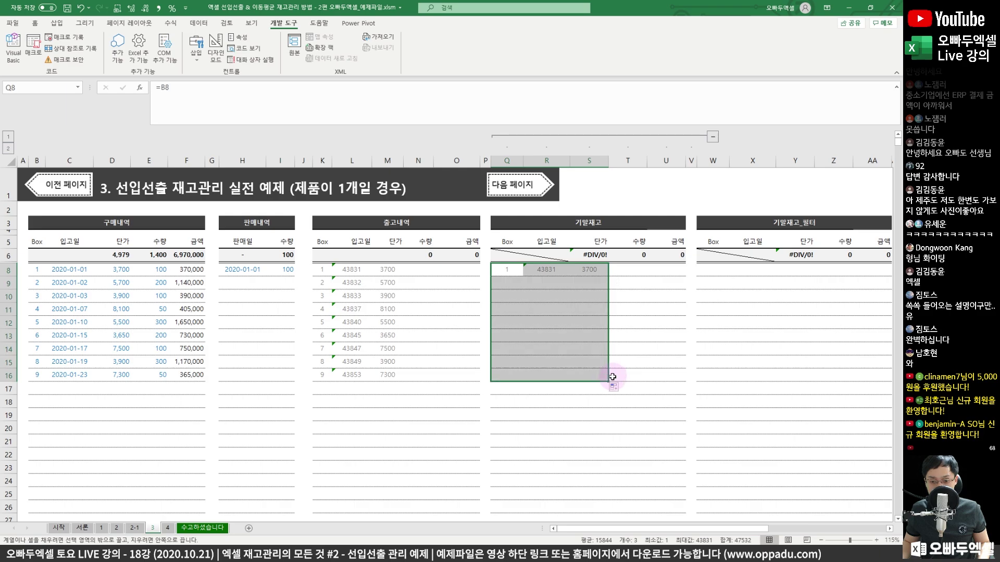
- Format the whole 입고일 column L of 출고내역 as dates
{"action": "left_click", "coordinate": [355, 244]}
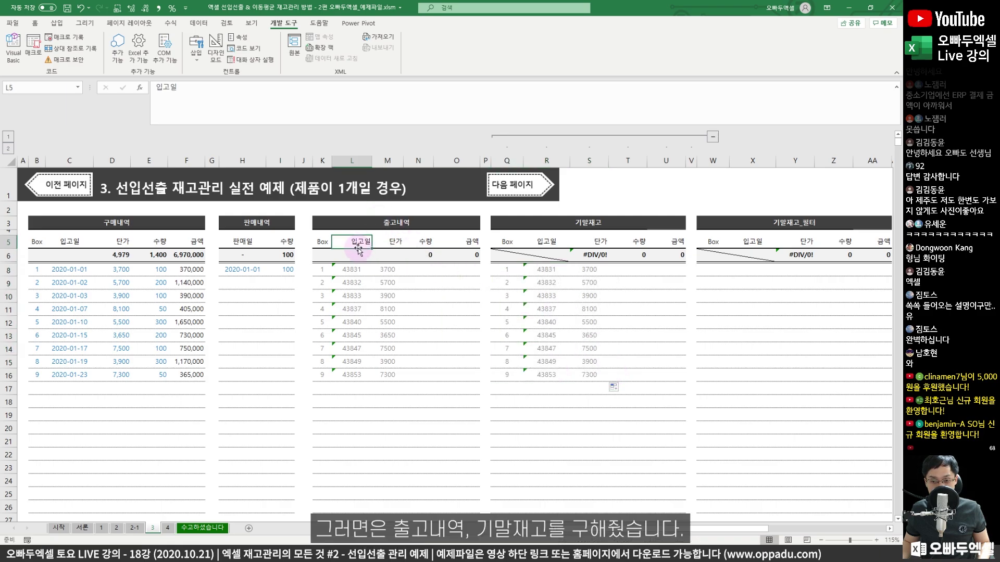
{"action": "left_click", "coordinate": [563, 265]}
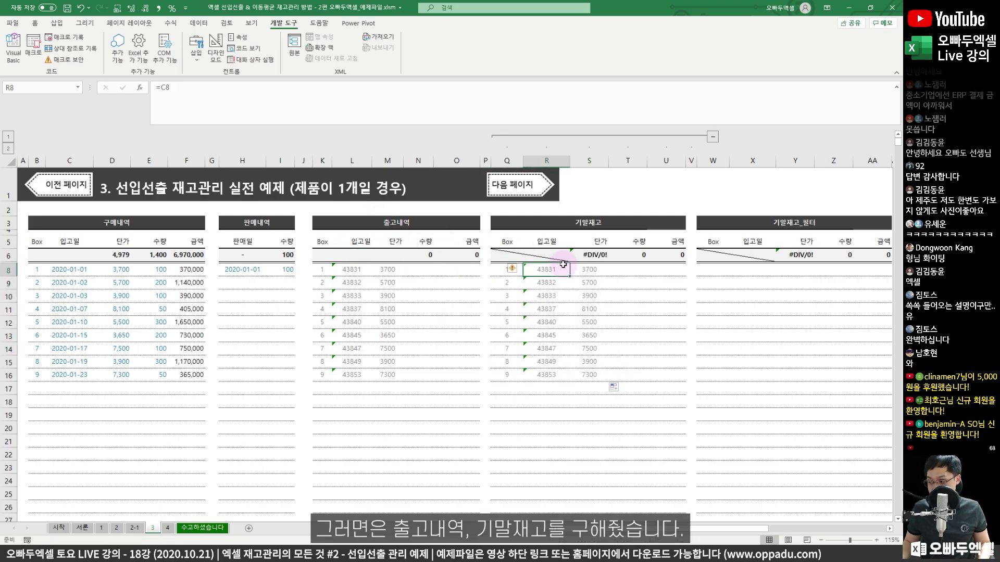
{"action": "left_click", "coordinate": [349, 161]}
{"action": "left_click_drag", "start_coordinate": [352, 270], "coordinate": [353, 297]}
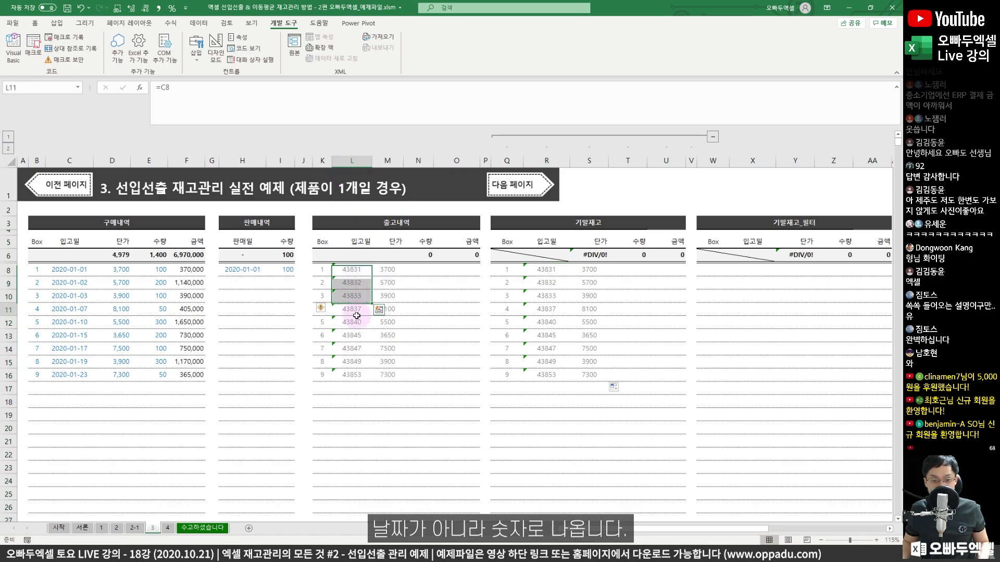
{"action": "left_click", "coordinate": [356, 316]}
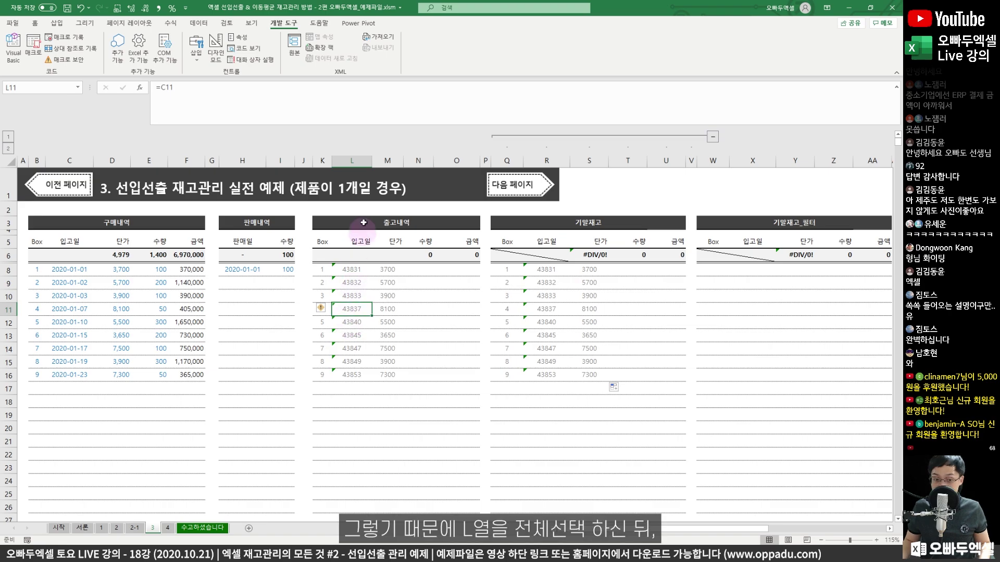
{"action": "left_click", "coordinate": [363, 159]}
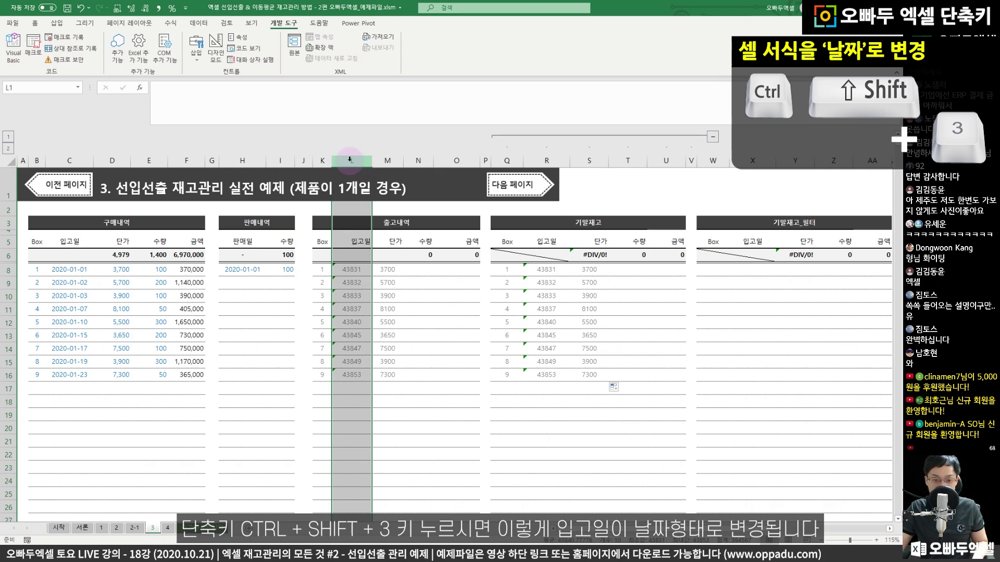
{"action": "key", "text": "ctrl+shift+3"}
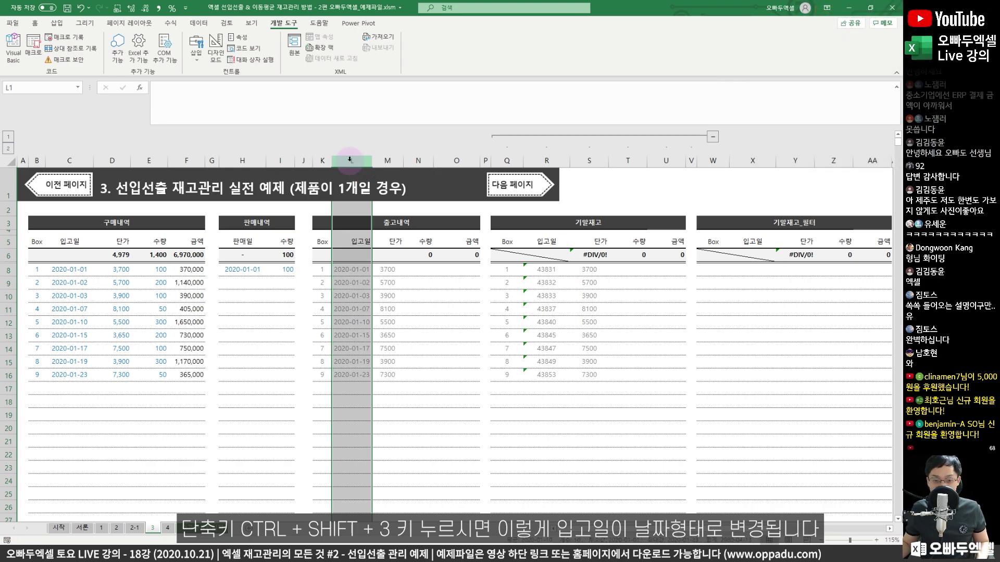
- Frame the 날짜 number format setting and apply the 간단한 날짜 (short date) format to column L
{"action": "left_click", "coordinate": [43, 22]}
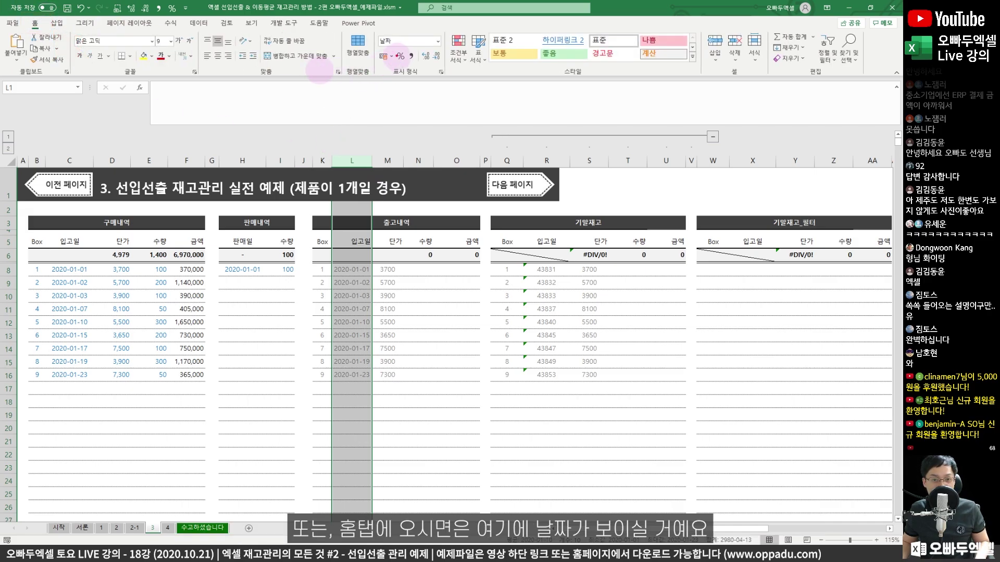
{"action": "left_click_drag", "start_coordinate": [380, 35], "coordinate": [443, 49]}
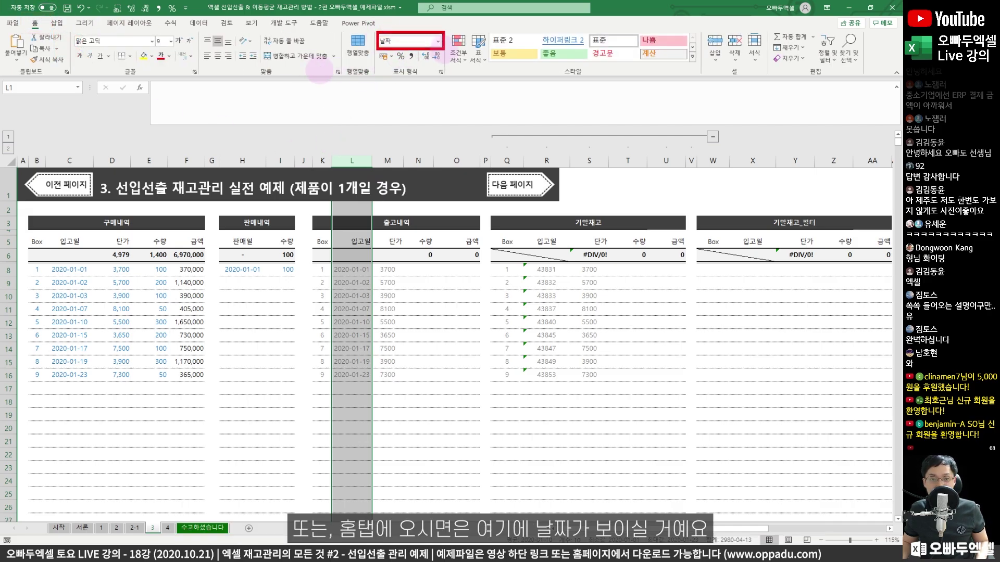
{"action": "key", "text": "Escape"}
{"action": "left_click", "coordinate": [437, 44]}
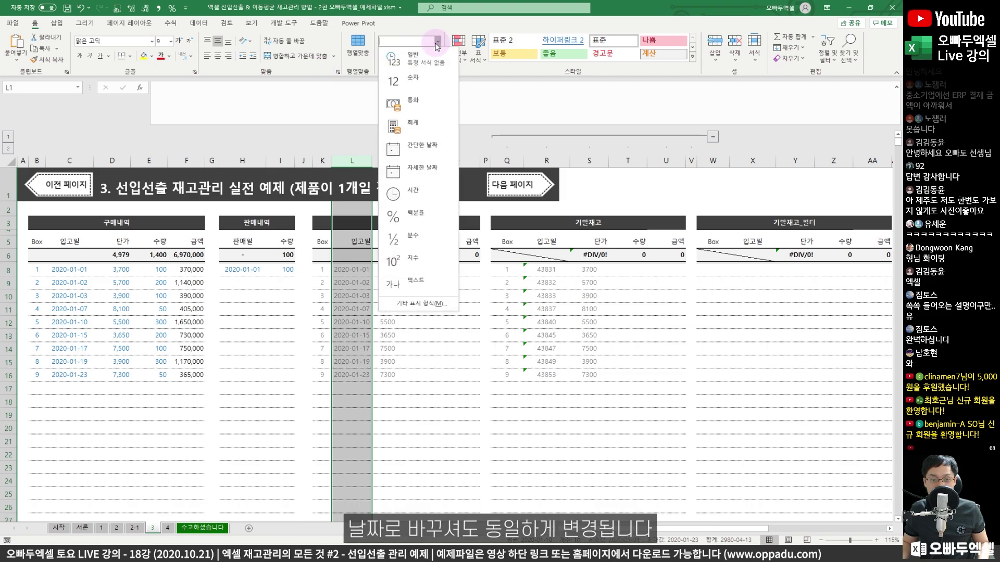
{"action": "left_click", "coordinate": [409, 151]}
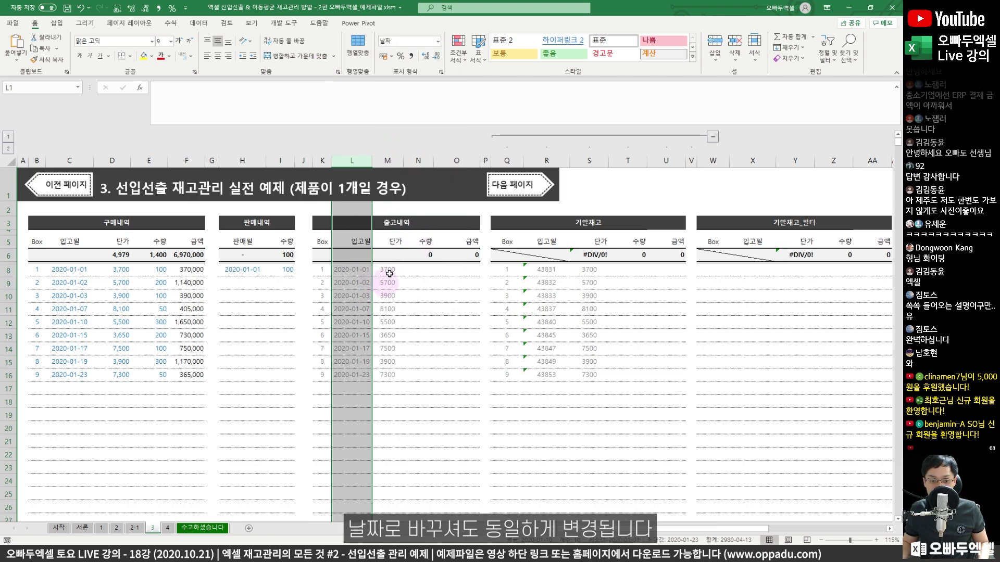
{"action": "left_click", "coordinate": [359, 293]}
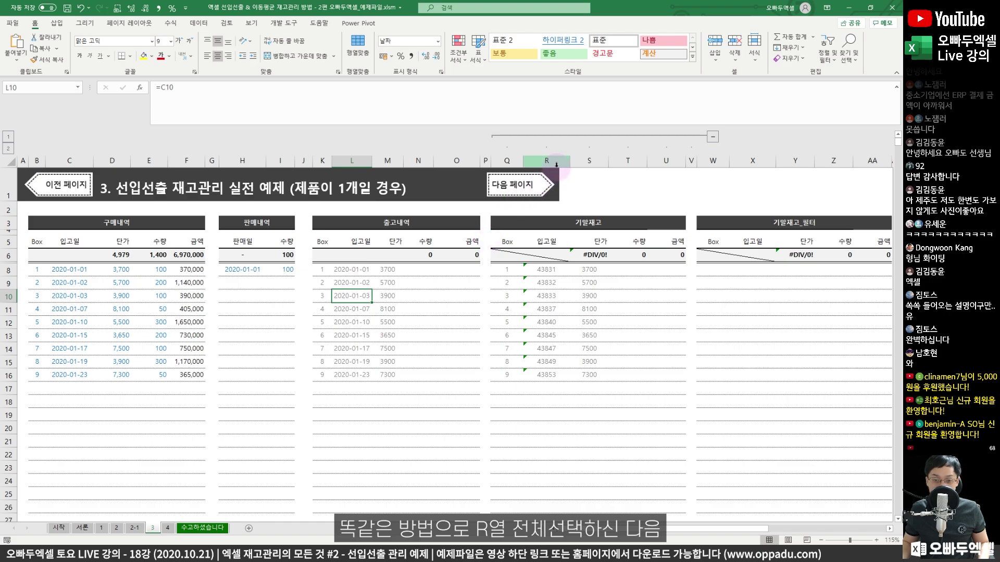
- Apply the 간단한 날짜 (short date) format to the 입고일 column R of 기말재고
{"action": "left_click", "coordinate": [546, 161]}
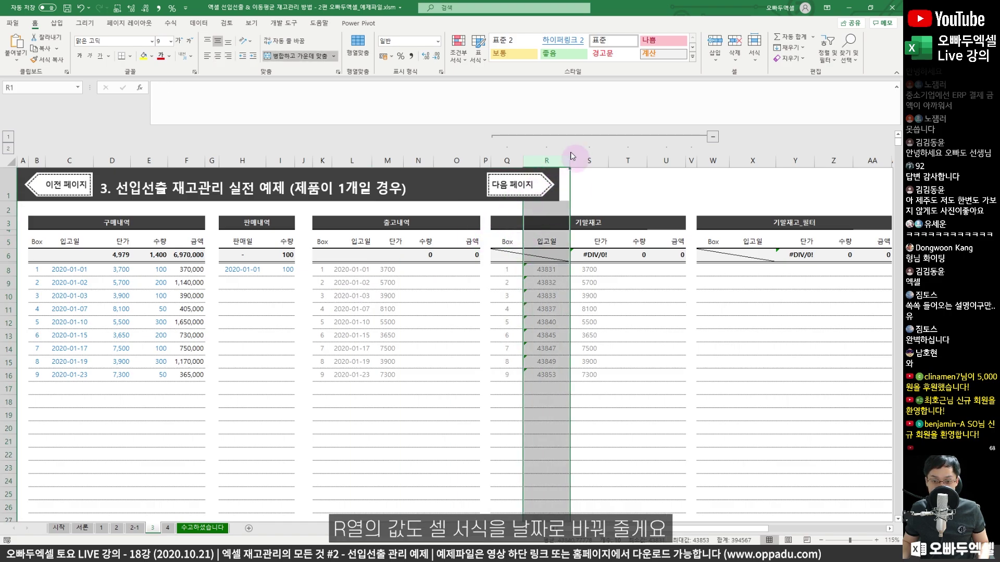
{"action": "left_click", "coordinate": [439, 42]}
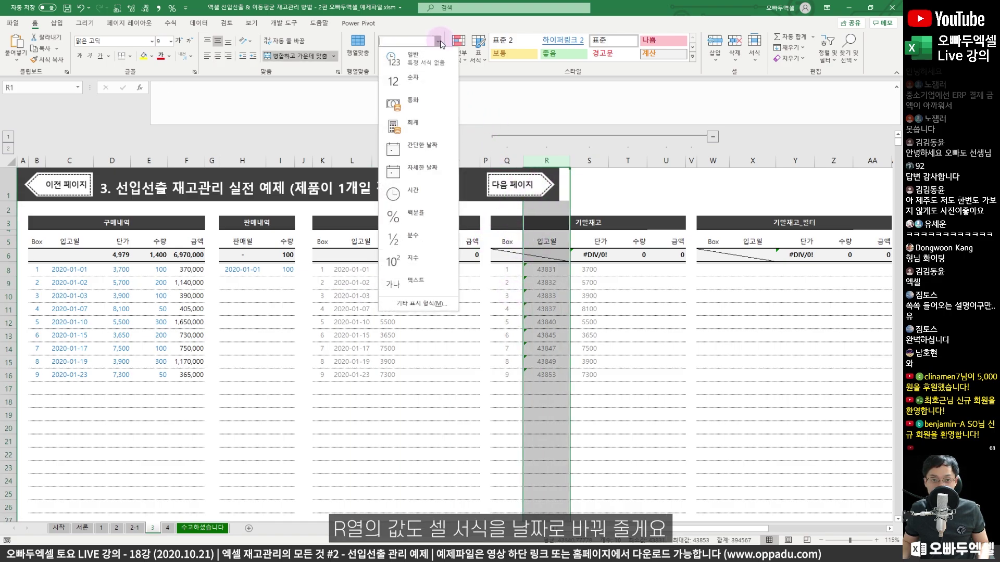
{"action": "left_click", "coordinate": [411, 152]}
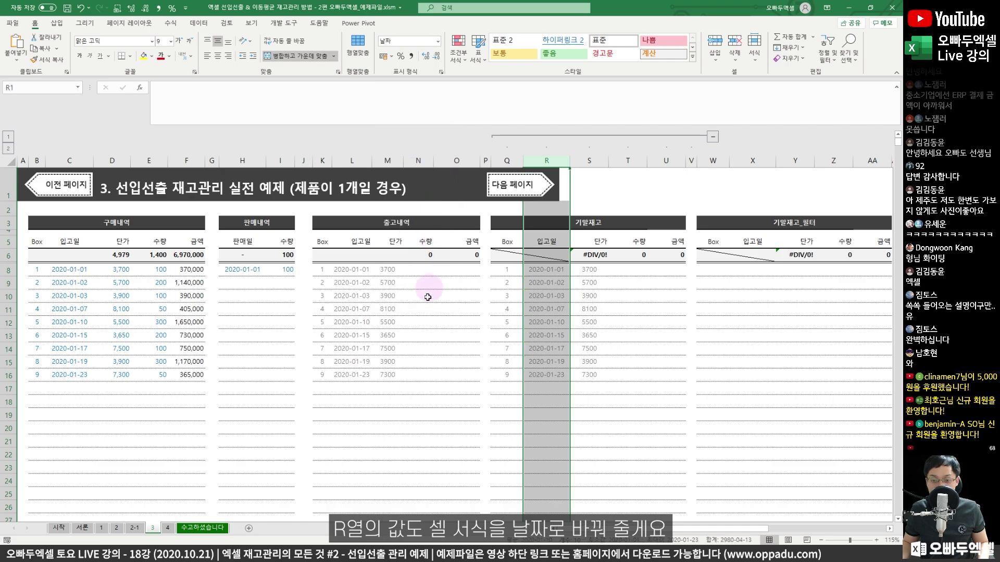
- Widen column M slightly and frame the first 단가 values of 구매내역 and 출고내역 for comparison
{"action": "left_click", "coordinate": [395, 322]}
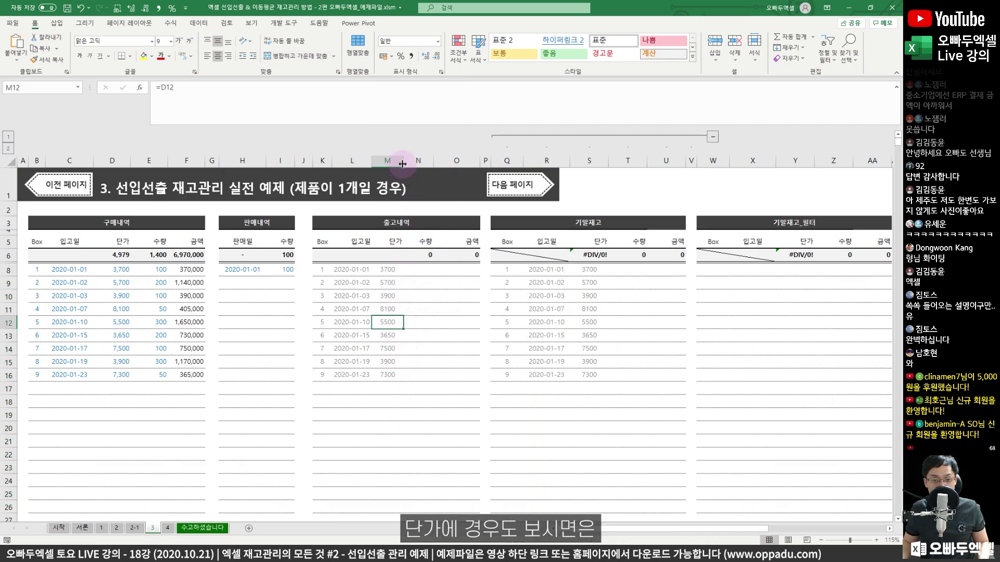
{"action": "left_click_drag", "start_coordinate": [403, 164], "coordinate": [407, 164]}
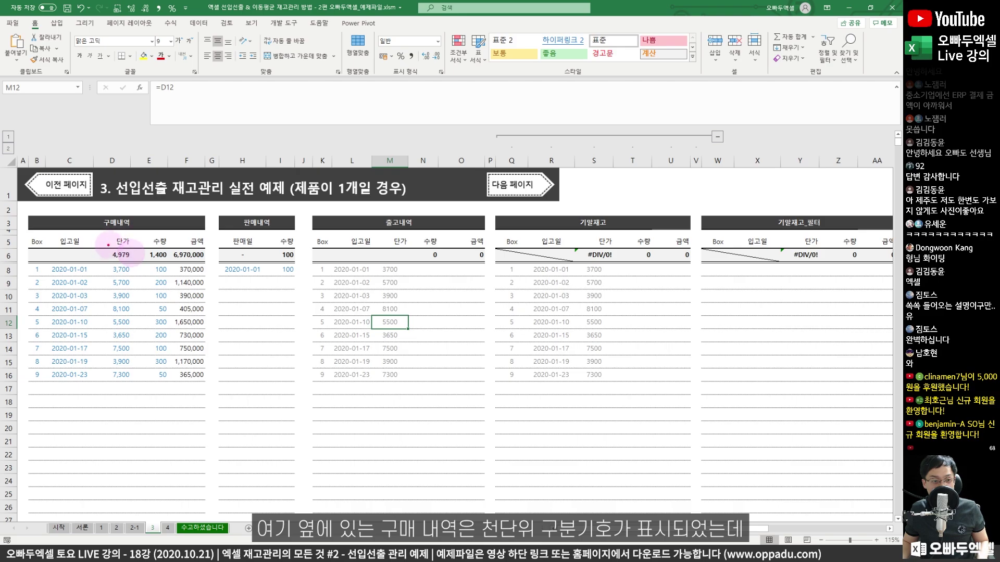
{"action": "left_click_drag", "start_coordinate": [101, 258], "coordinate": [138, 280]}
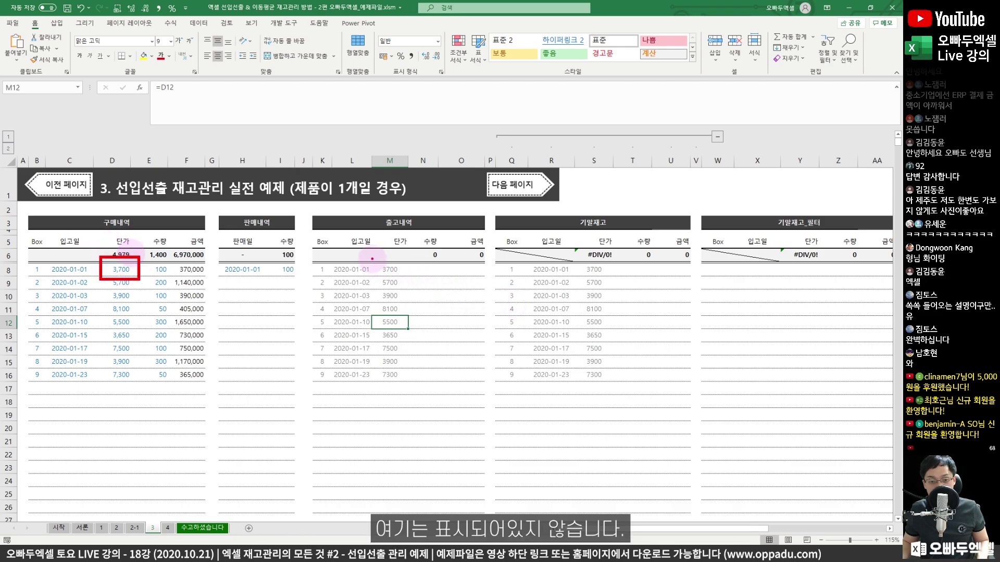
{"action": "left_click_drag", "start_coordinate": [371, 258], "coordinate": [400, 269]}
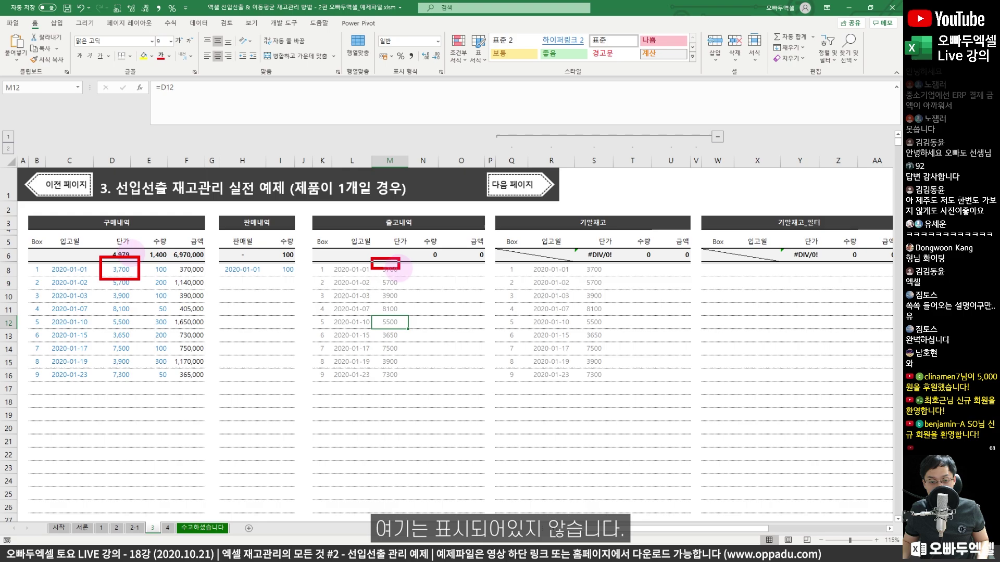
- Apply the thousands-separator number format to the 단가 columns M and S
{"action": "left_click", "coordinate": [397, 162]}
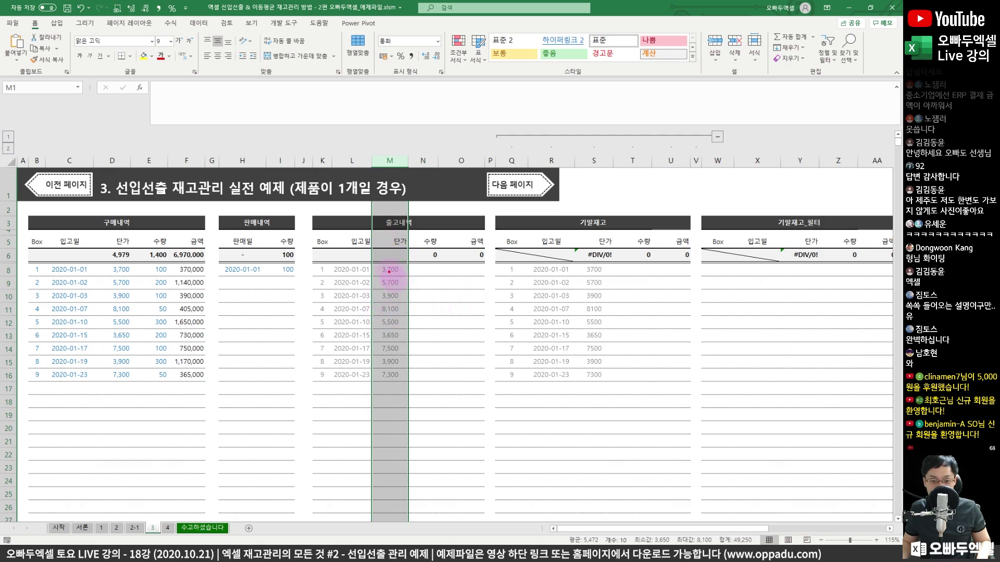
{"action": "left_click", "coordinate": [599, 161]}
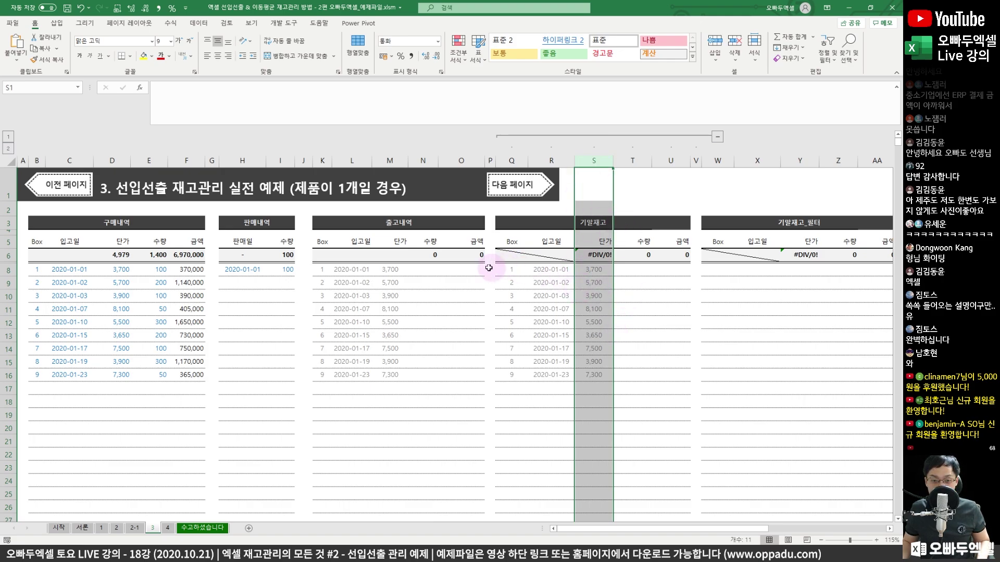
- Frame the 출고내역 단가 values and mark the area around the headers with annotations, then clear them
{"action": "left_click_drag", "start_coordinate": [376, 255], "coordinate": [408, 397]}
{"action": "left_click_drag", "start_coordinate": [409, 204], "coordinate": [427, 228]}
{"action": "left_click_drag", "start_coordinate": [430, 210], "coordinate": [453, 228]}
{"action": "mouse_move", "coordinate": [449, 244]}
{"action": "left_mouse_down"}
{"action": "mouse_move", "coordinate": [421, 181]}
{"action": "mouse_move", "coordinate": [470, 235]}
{"action": "left_mouse_up"}
{"action": "mouse_move", "coordinate": [413, 162]}
{"action": "left_mouse_down"}
{"action": "mouse_move", "coordinate": [475, 157]}
{"action": "mouse_move", "coordinate": [459, 168]}
{"action": "left_mouse_up"}
{"action": "key", "text": "Escape"}
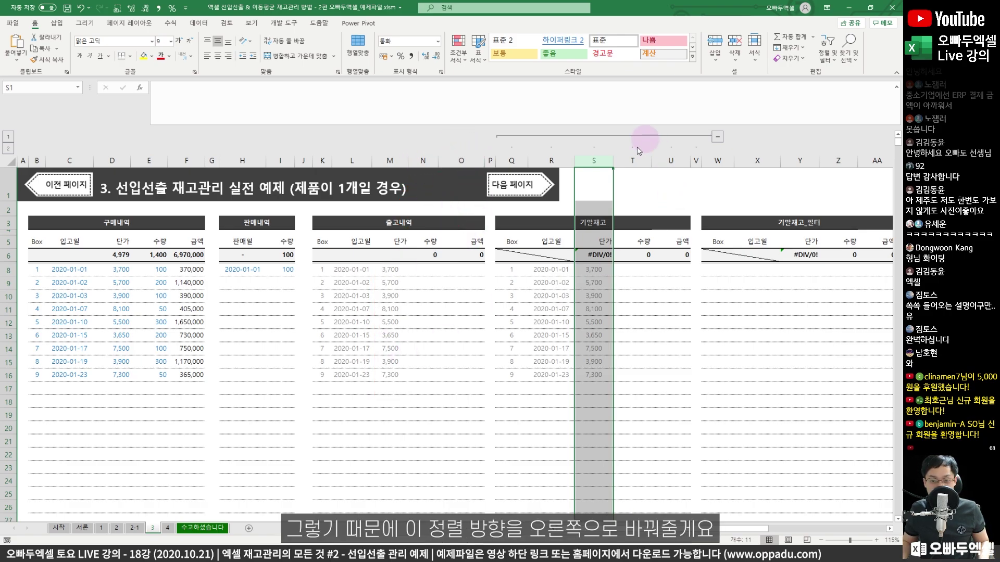
- Right-align the 단가 columns S of 기말재고 and M of 출고내역
{"action": "left_click", "coordinate": [232, 56]}
{"action": "left_click", "coordinate": [390, 160]}
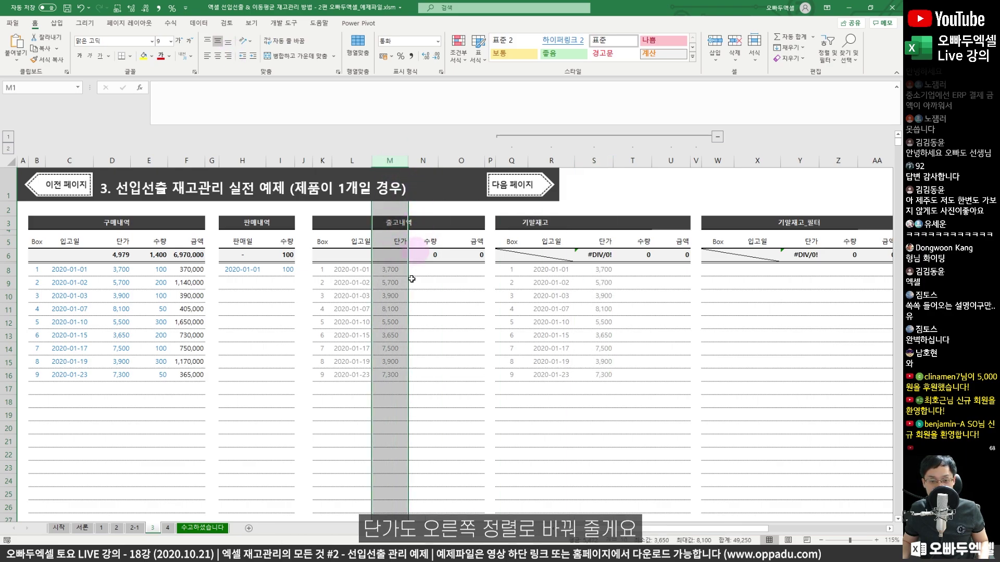
{"action": "left_click", "coordinate": [232, 55]}
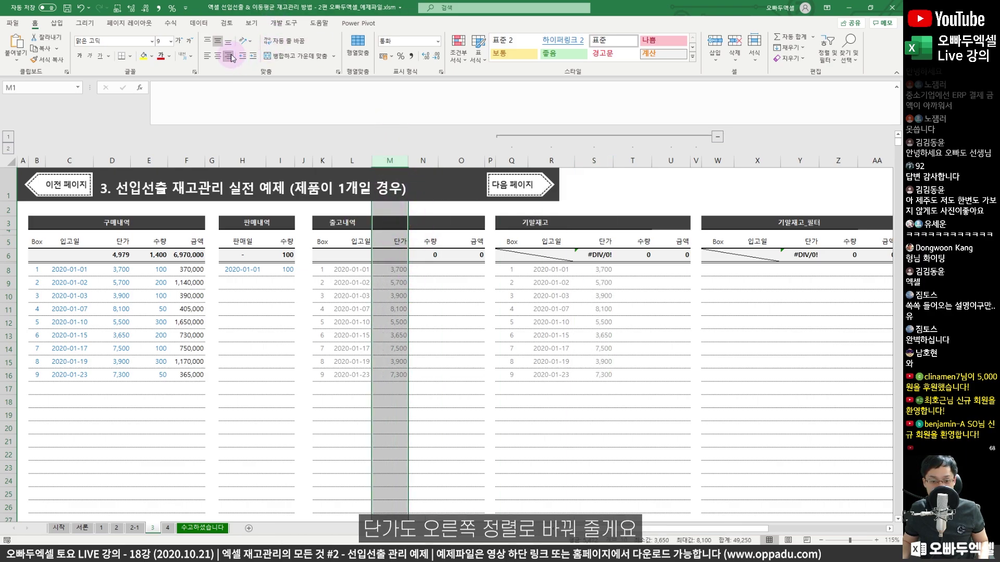
{"action": "left_click", "coordinate": [455, 324]}
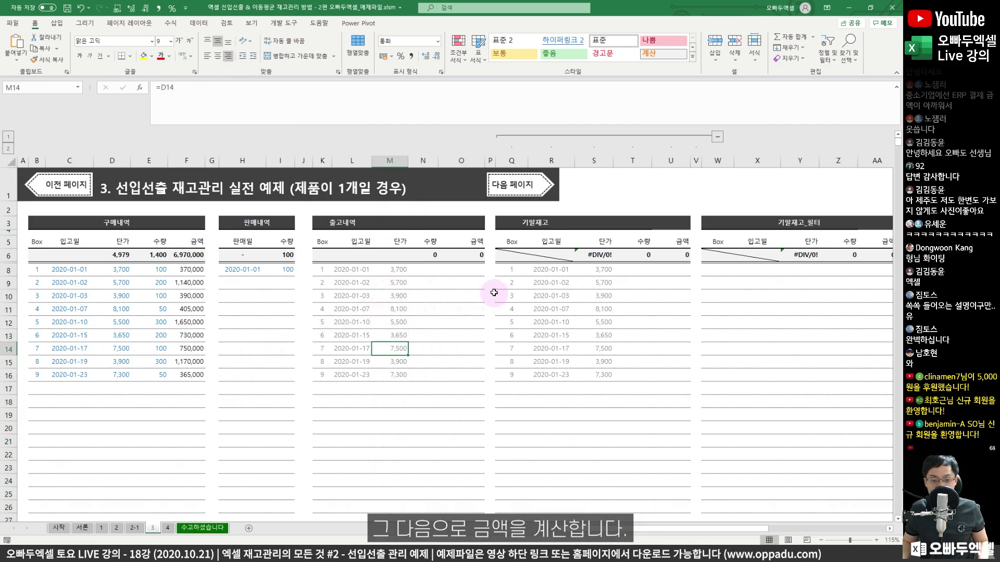
- Enter =M8*N8 as the 출고내역 금액 in O8 and fill it down to O16
{"action": "left_click", "coordinate": [480, 270]}
{"action": "type", "text": "="}
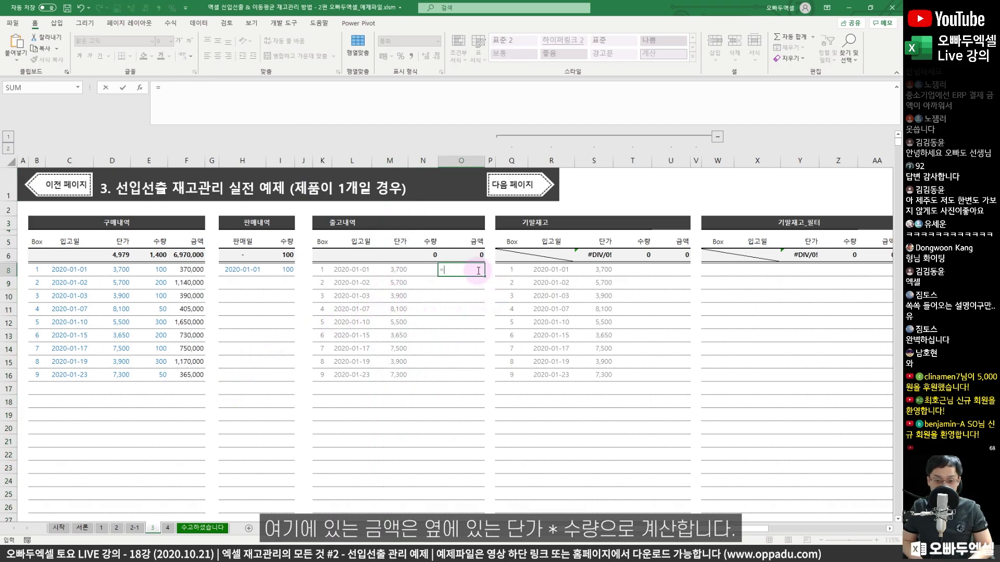
{"action": "key", "text": "Left"}
{"action": "key", "text": "Left"}
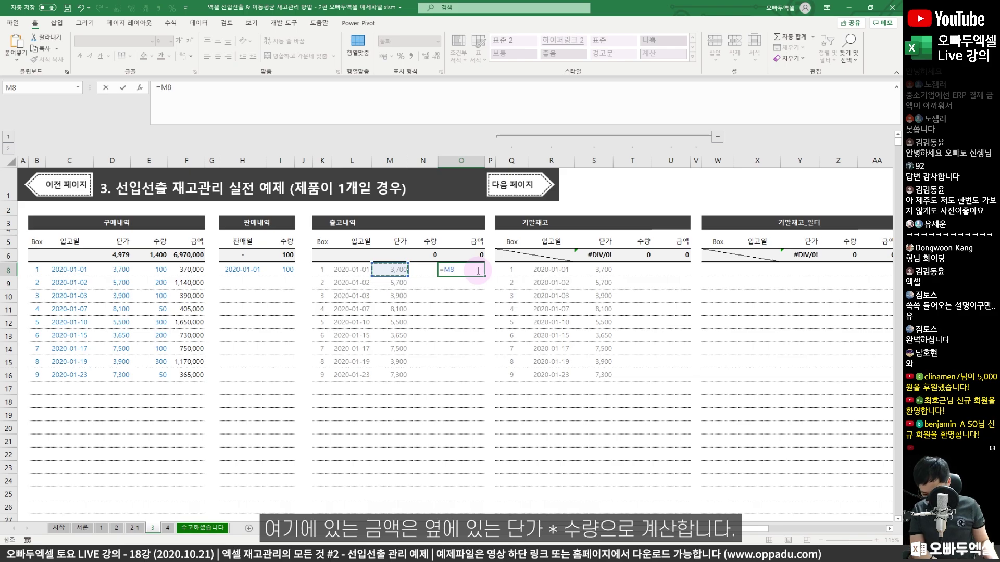
{"action": "key", "text": "ctrl+Return"}
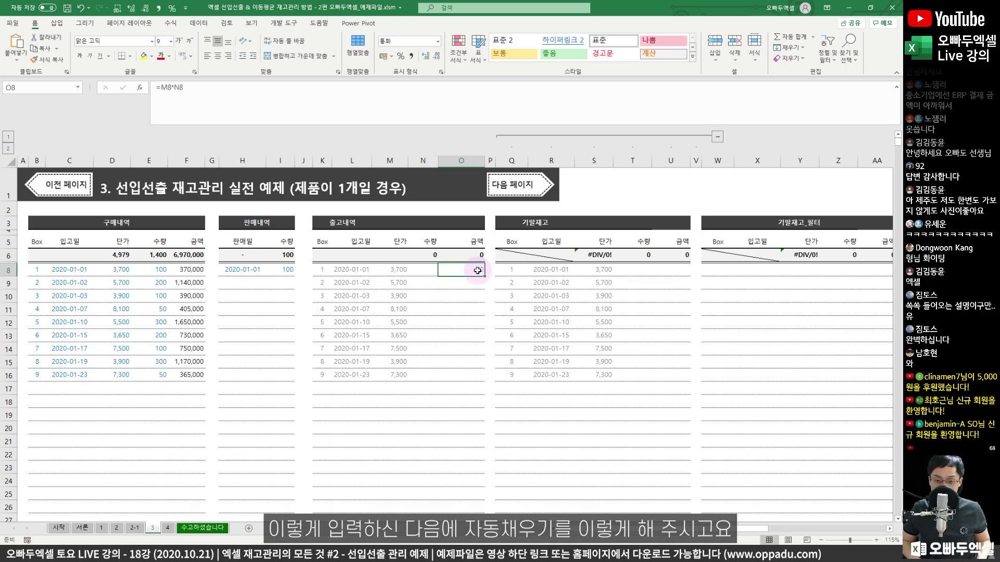
{"action": "key", "text": "ctrl+c"}
{"action": "left_click_drag", "start_coordinate": [485, 275], "coordinate": [481, 386]}
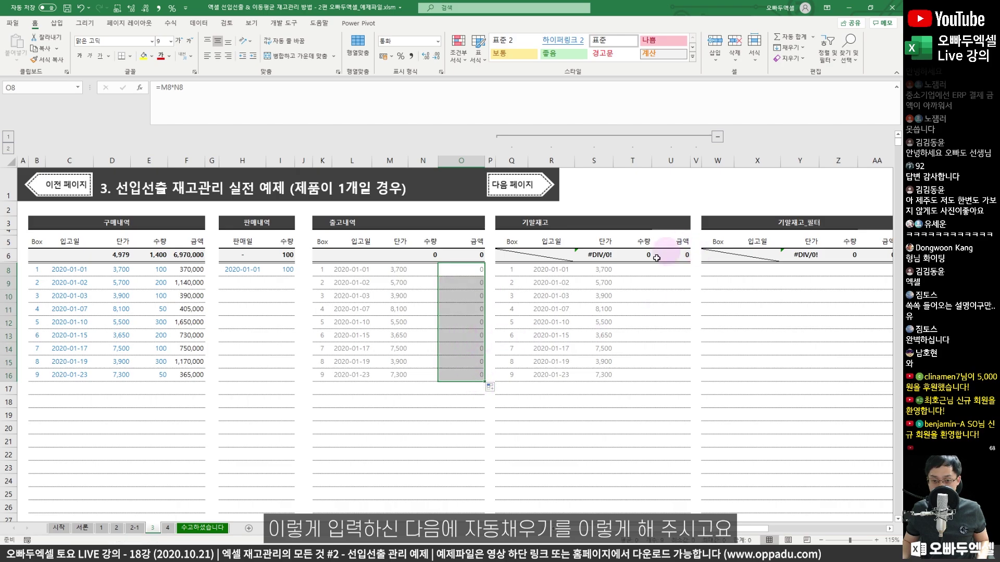
- Enter =S8*T8 as the 기말재고 금액 in U8 and fill it down to U16
{"action": "left_click", "coordinate": [673, 266]}
{"action": "type", "text": "="}
{"action": "key", "text": "Left"}
{"action": "key", "text": "Left"}
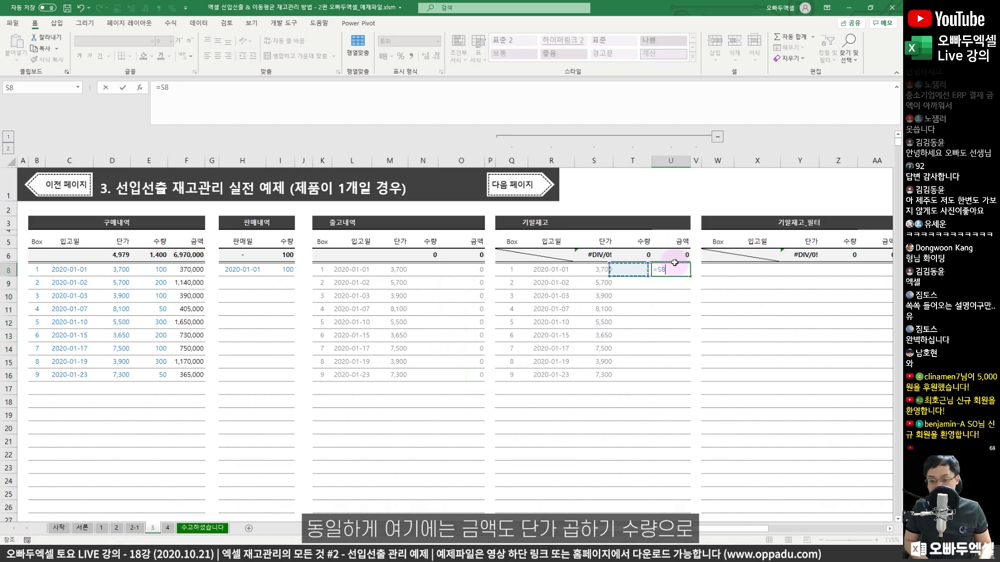
{"action": "key", "text": "Left"}
{"action": "key", "text": "ctrl+Return"}
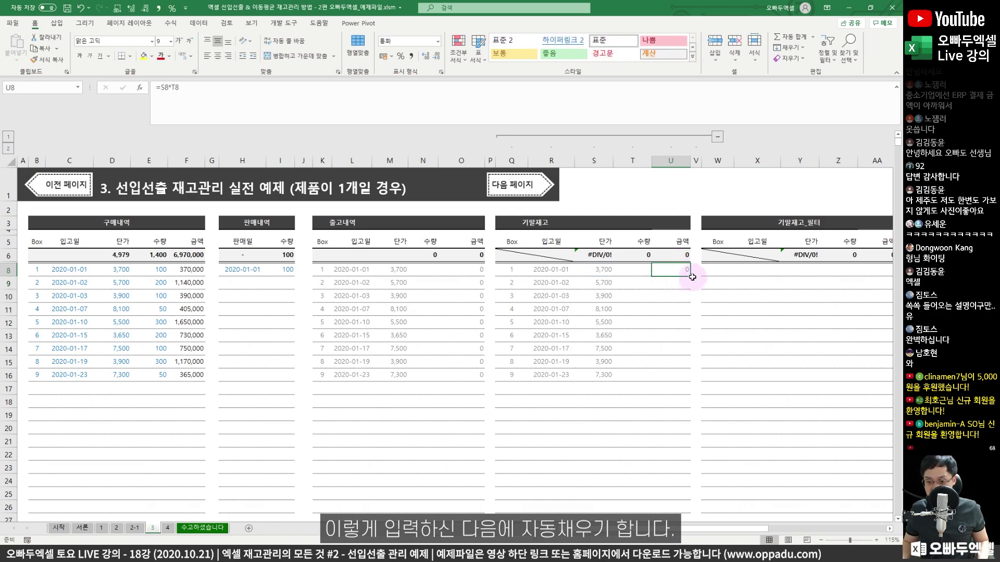
{"action": "left_click_drag", "start_coordinate": [692, 275], "coordinate": [688, 378]}
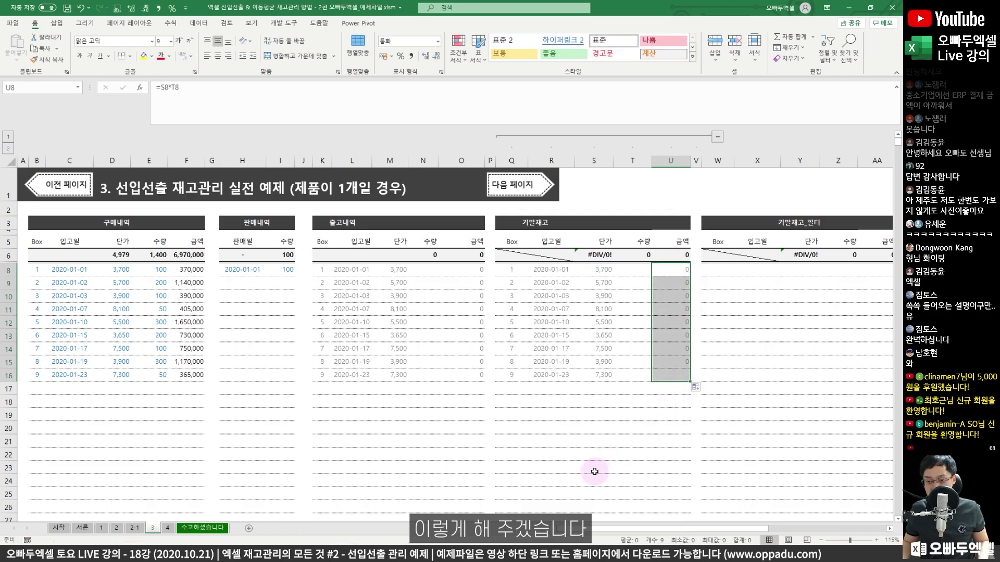
{"action": "left_click_drag", "start_coordinate": [476, 271], "coordinate": [474, 374]}
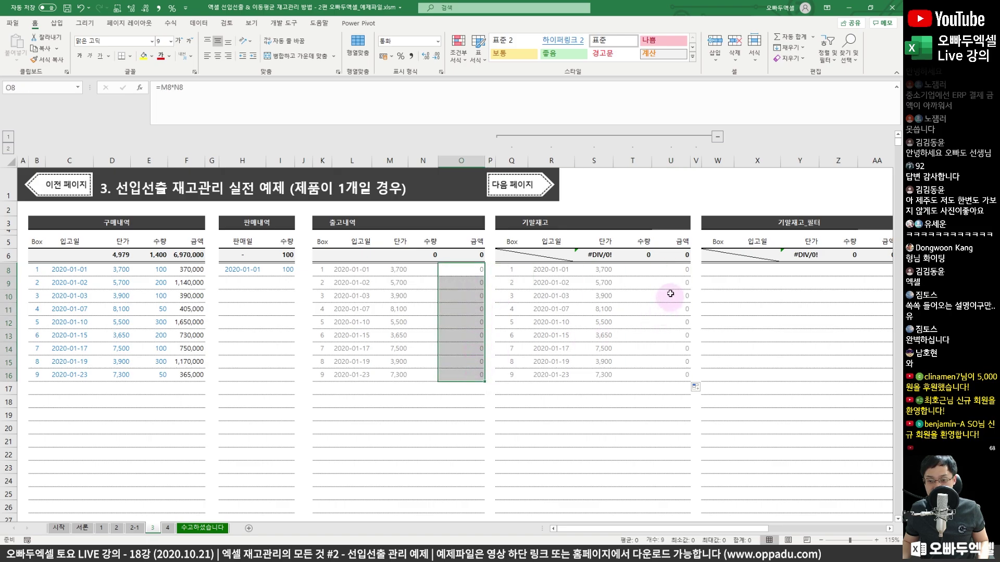
{"action": "left_click_drag", "start_coordinate": [679, 271], "coordinate": [672, 349]}
{"action": "left_click", "coordinate": [672, 349]}
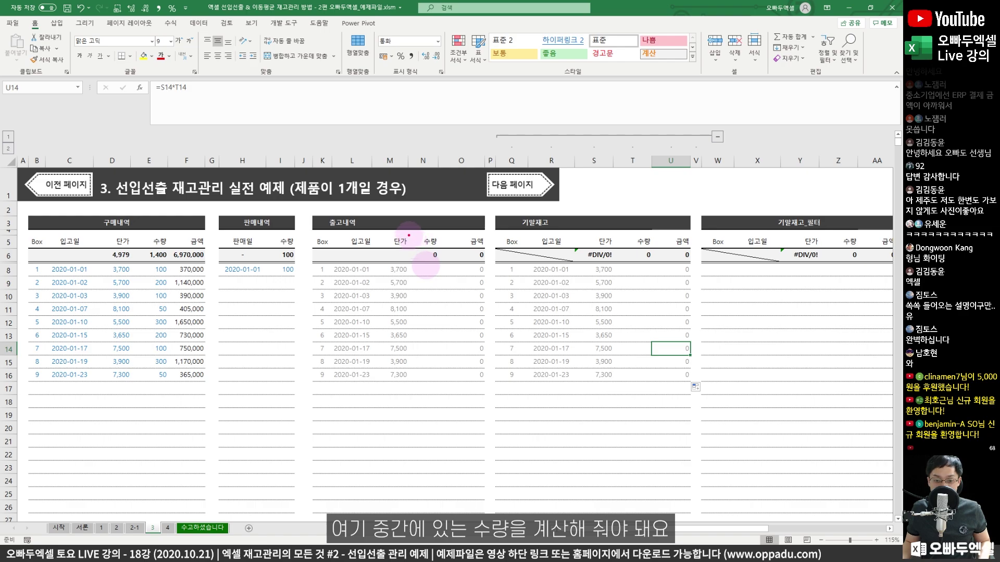
- Frame the 출고내역 수량 column with an annotation and write 선입선출 with two branch arrows, labelling the first branch 현재 박스수량
{"action": "mouse_move", "coordinate": [409, 236]}
{"action": "left_mouse_down"}
{"action": "mouse_move", "coordinate": [431, 357]}
{"action": "mouse_move", "coordinate": [449, 390]}
{"action": "left_mouse_up"}
{"action": "mouse_move", "coordinate": [390, 148]}
{"action": "left_mouse_down"}
{"action": "mouse_move", "coordinate": [408, 166]}
{"action": "mouse_move", "coordinate": [435, 162]}
{"action": "mouse_move", "coordinate": [463, 138]}
{"action": "mouse_move", "coordinate": [482, 167]}
{"action": "left_mouse_up"}
{"action": "left_click_drag", "start_coordinate": [530, 115], "coordinate": [513, 136]}
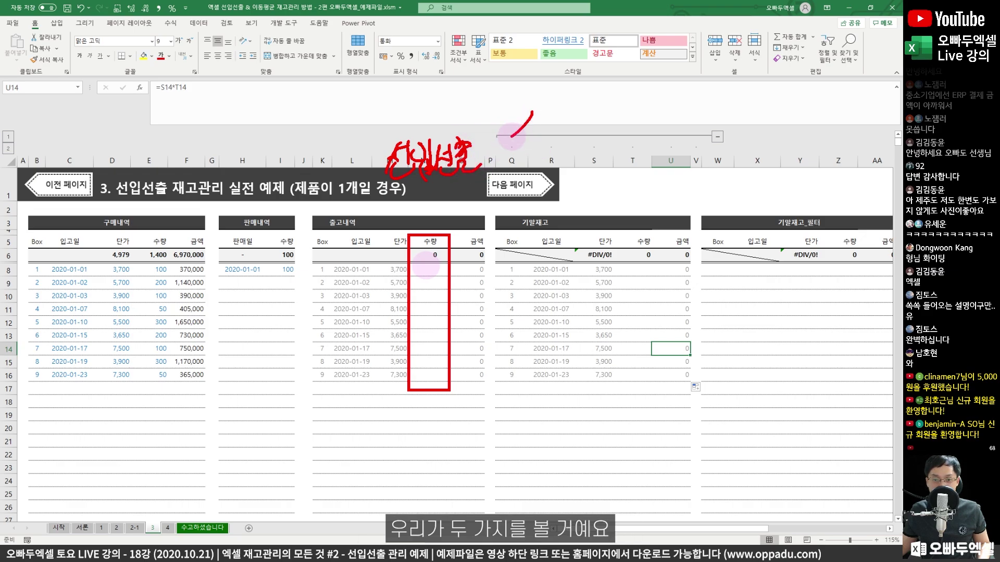
{"action": "left_click_drag", "start_coordinate": [513, 137], "coordinate": [550, 185]}
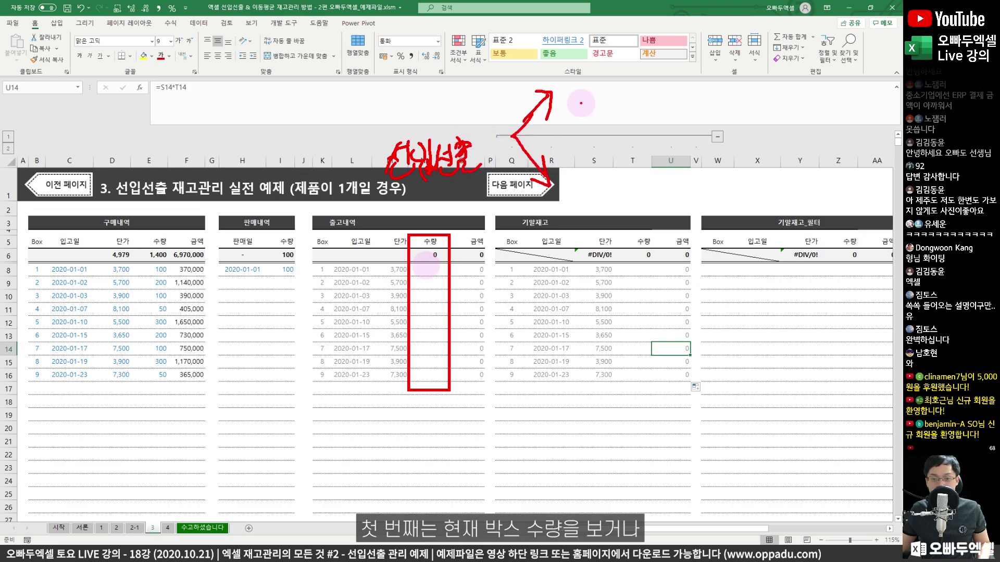
{"action": "mouse_move", "coordinate": [576, 71]}
{"action": "left_mouse_down"}
{"action": "mouse_move", "coordinate": [582, 83]}
{"action": "mouse_move", "coordinate": [685, 86]}
{"action": "left_mouse_up"}
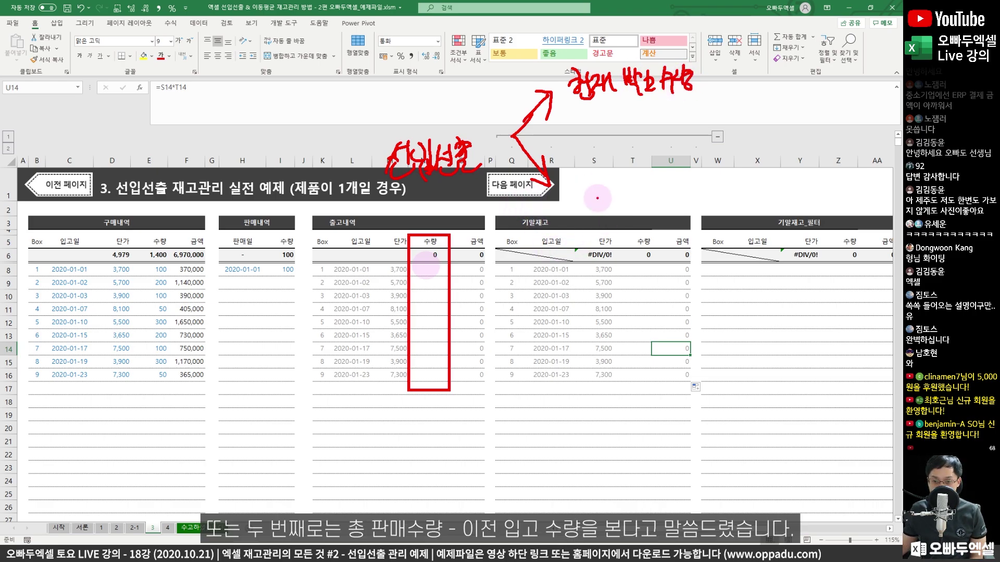
- Label the second branch 총판매수량 - 이전입고수량, underline and bracket the two values, write MIN, and clear all annotations
{"action": "mouse_move", "coordinate": [583, 183]}
{"action": "left_mouse_down"}
{"action": "mouse_move", "coordinate": [588, 197]}
{"action": "mouse_move", "coordinate": [672, 183]}
{"action": "mouse_move", "coordinate": [678, 201]}
{"action": "left_mouse_up"}
{"action": "left_click_drag", "start_coordinate": [630, 241], "coordinate": [782, 239]}
{"action": "left_click_drag", "start_coordinate": [576, 116], "coordinate": [701, 113]}
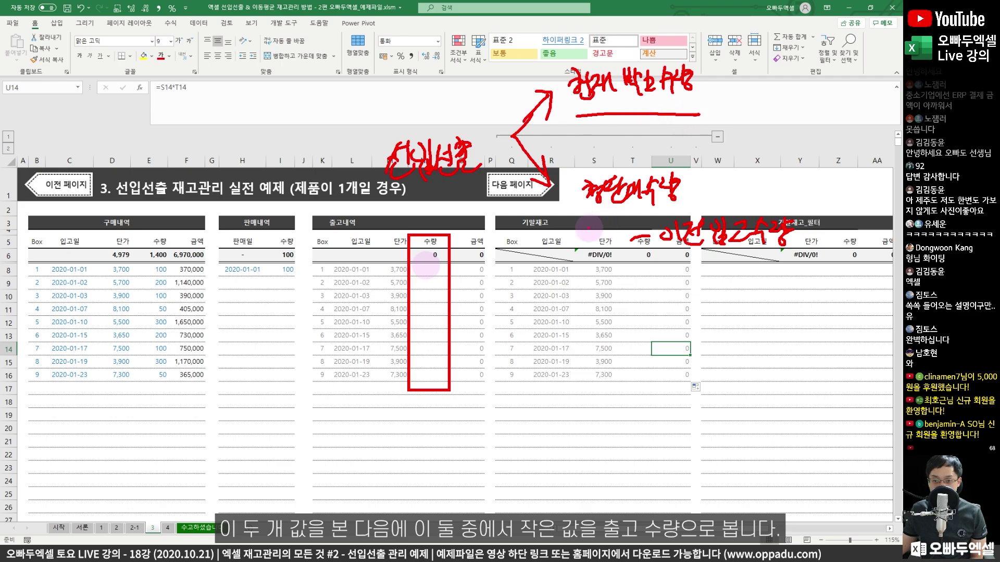
{"action": "mouse_move", "coordinate": [781, 170]}
{"action": "left_mouse_down"}
{"action": "mouse_move", "coordinate": [805, 208]}
{"action": "mouse_move", "coordinate": [799, 248]}
{"action": "left_mouse_up"}
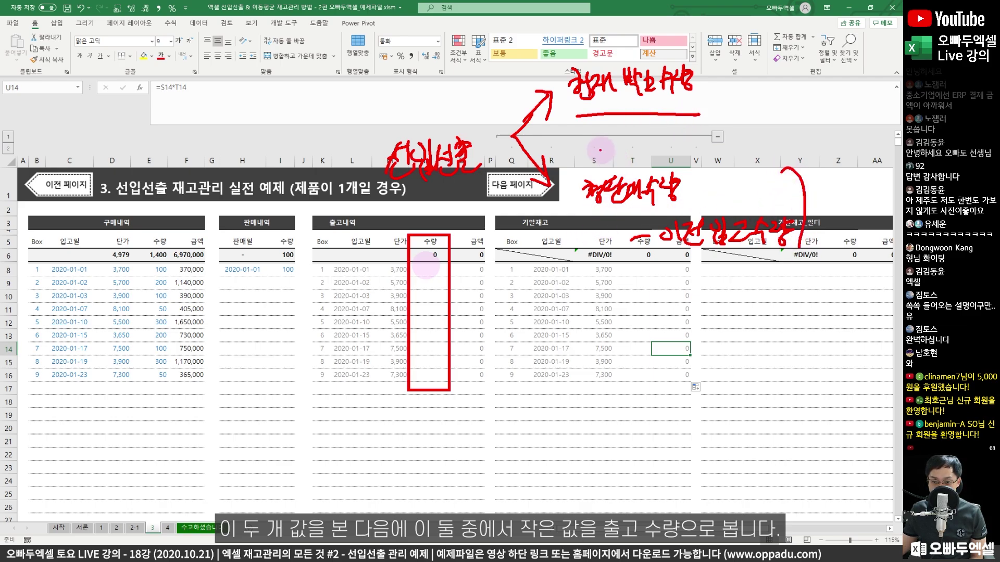
{"action": "left_click_drag", "start_coordinate": [593, 149], "coordinate": [584, 249]}
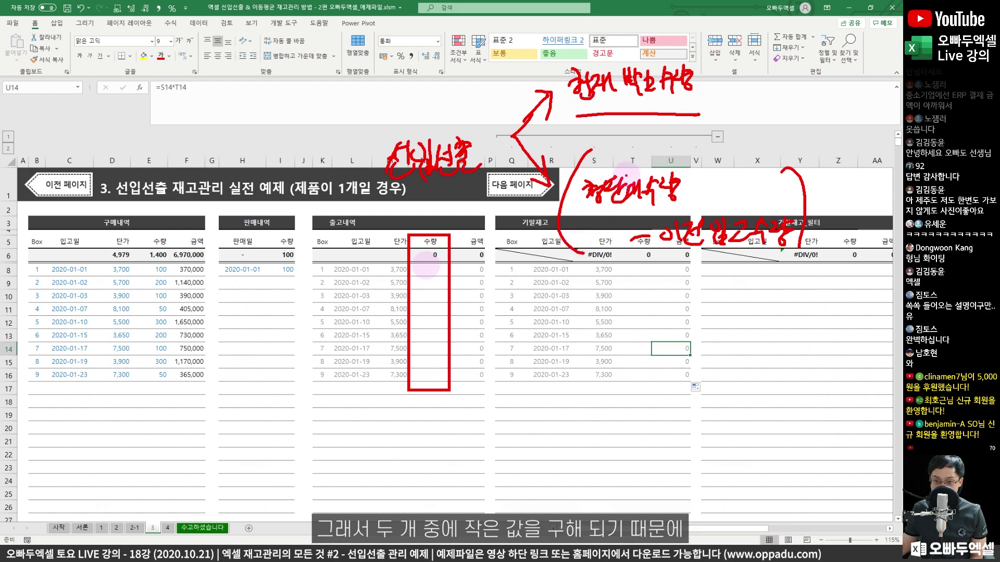
{"action": "mouse_move", "coordinate": [805, 44]}
{"action": "left_mouse_down"}
{"action": "mouse_move", "coordinate": [832, 109]}
{"action": "mouse_move", "coordinate": [822, 229]}
{"action": "left_mouse_up"}
{"action": "mouse_move", "coordinate": [552, 266]}
{"action": "left_mouse_down"}
{"action": "mouse_move", "coordinate": [519, 329]}
{"action": "mouse_move", "coordinate": [555, 304]}
{"action": "mouse_move", "coordinate": [573, 313]}
{"action": "mouse_move", "coordinate": [589, 284]}
{"action": "left_mouse_up"}
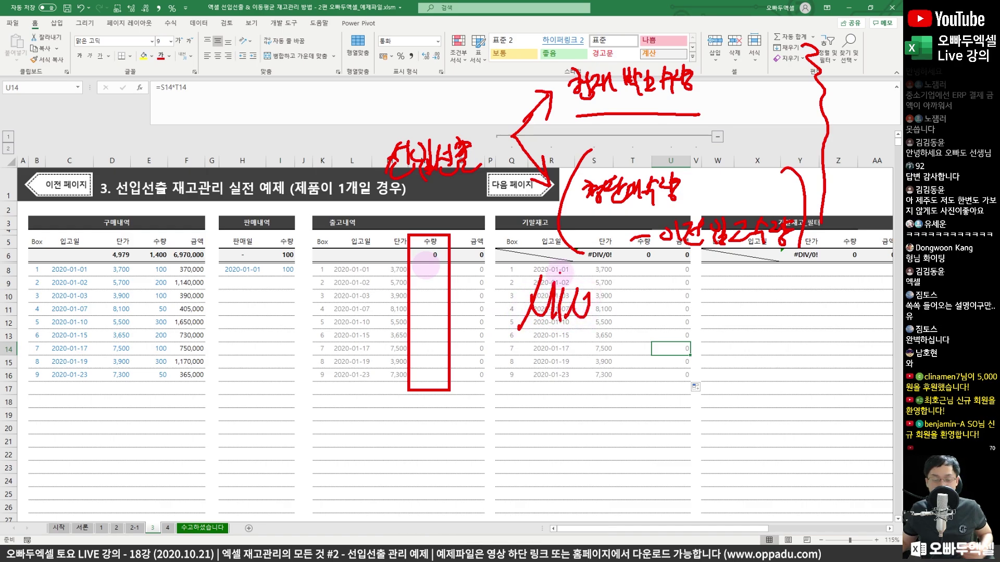
{"action": "key", "text": "Escape"}
{"action": "left_click", "coordinate": [425, 269]}
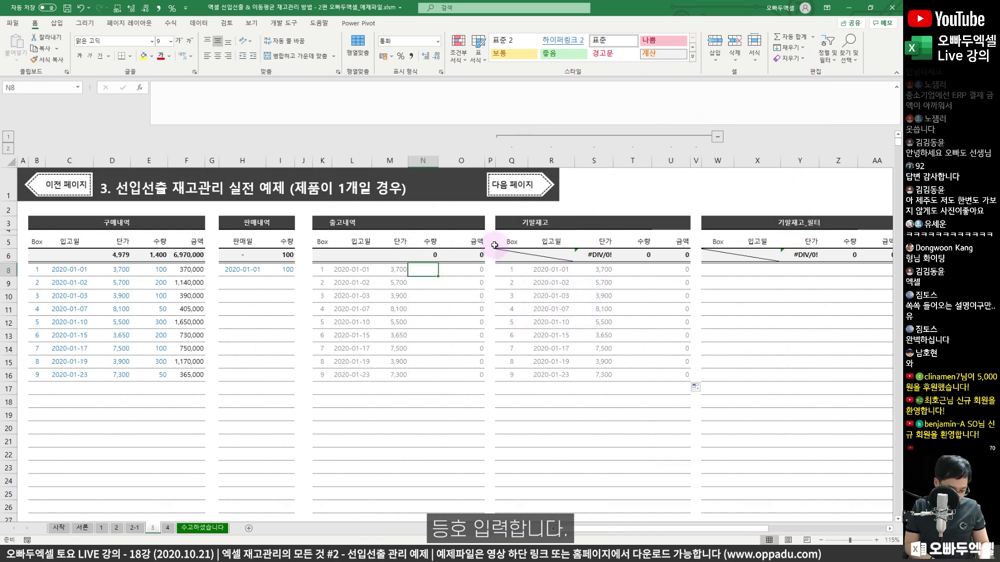
{"action": "type", "text": "="}
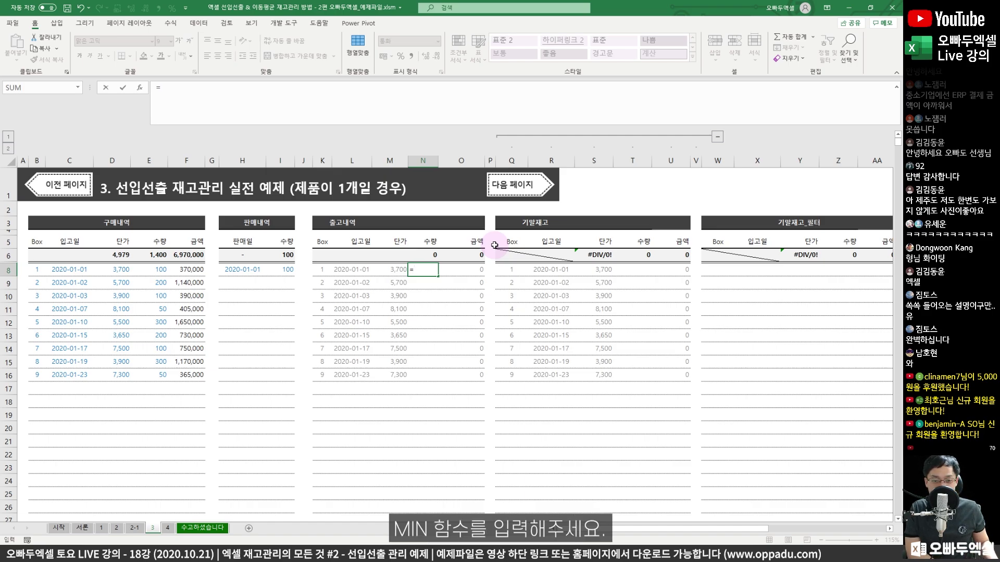
{"action": "type", "text": "min"}
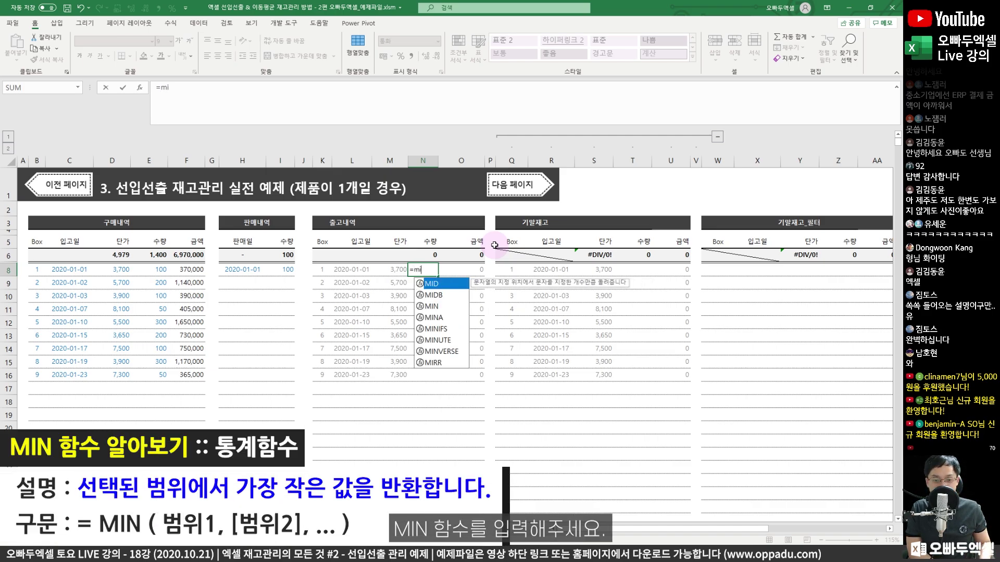
{"action": "type", "text": "=MIN("}
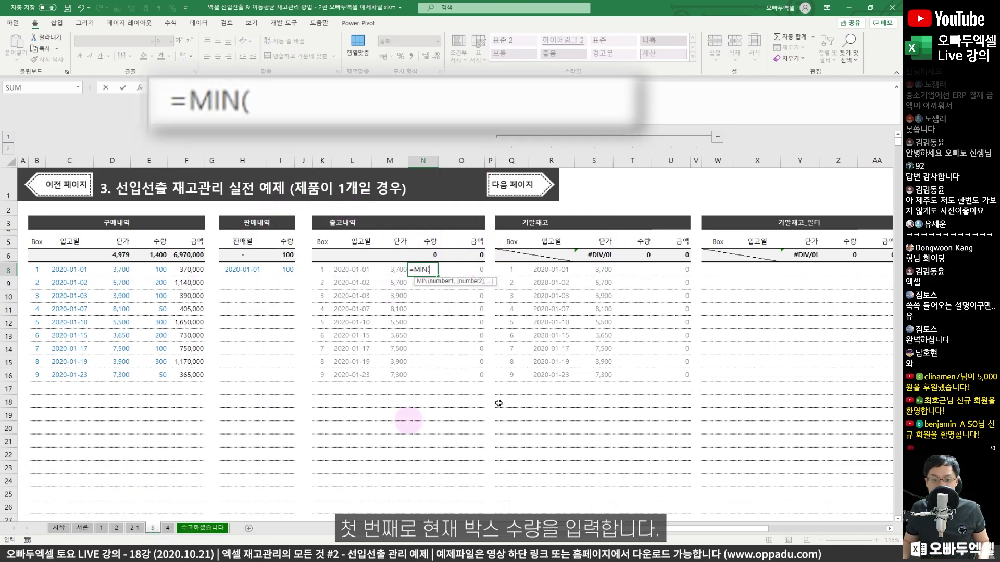
{"action": "left_click", "coordinate": [160, 271]}
{"action": "type", "text": ","}
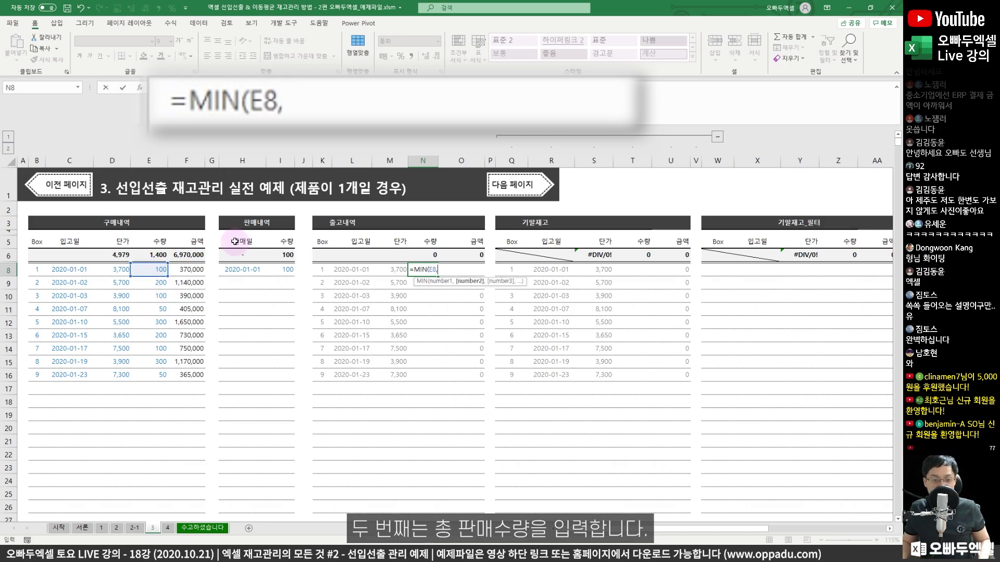
{"action": "mouse_move", "coordinate": [266, 248]}
{"action": "left_mouse_down"}
{"action": "mouse_move", "coordinate": [297, 264]}
{"action": "mouse_move", "coordinate": [307, 220]}
{"action": "left_mouse_up"}
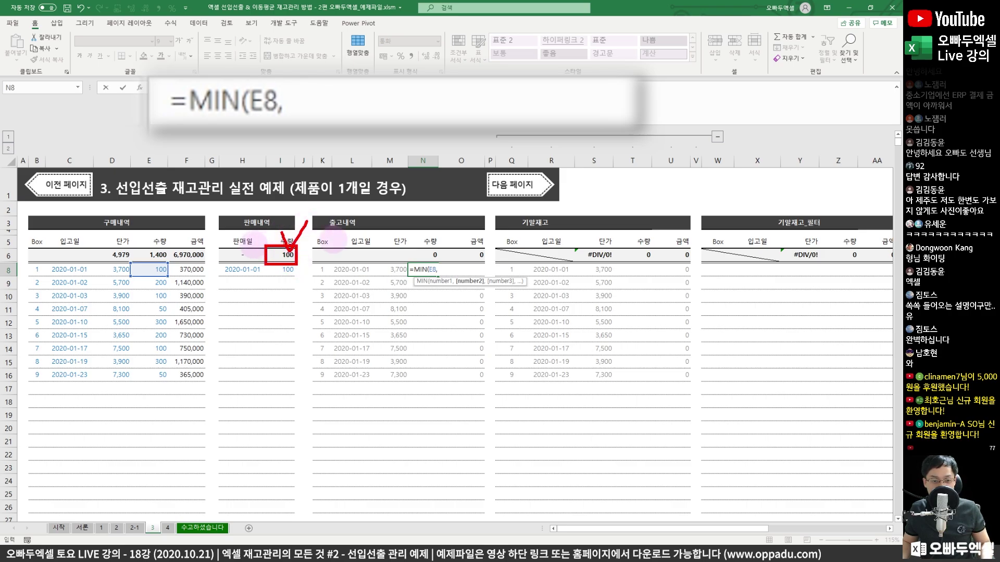
{"action": "key", "text": "Escape"}
{"action": "left_click", "coordinate": [283, 255]}
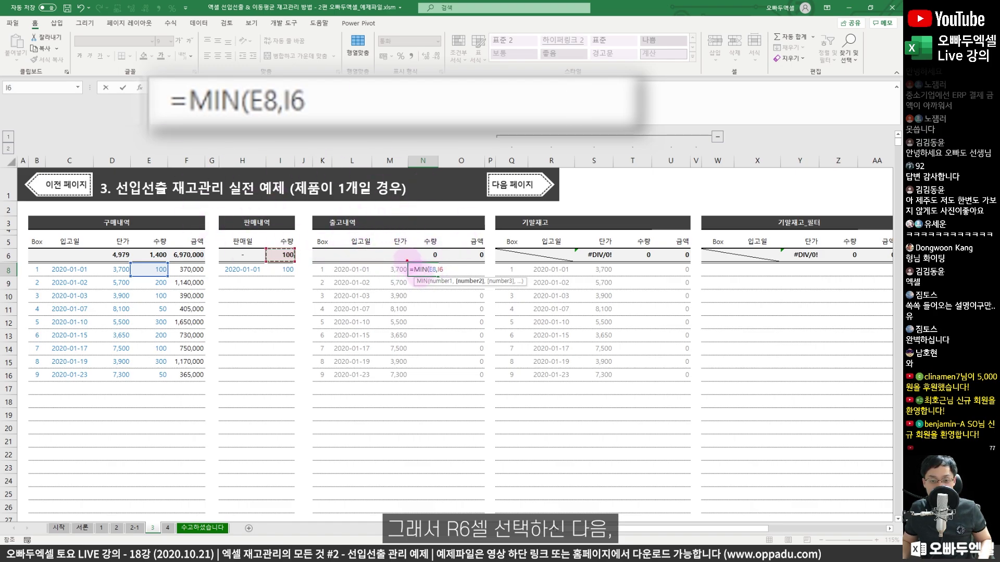
{"action": "mouse_move", "coordinate": [407, 261]}
{"action": "left_mouse_down"}
{"action": "mouse_move", "coordinate": [448, 278]}
{"action": "mouse_move", "coordinate": [422, 312]}
{"action": "mouse_move", "coordinate": [422, 407]}
{"action": "mouse_move", "coordinate": [448, 384]}
{"action": "left_mouse_up"}
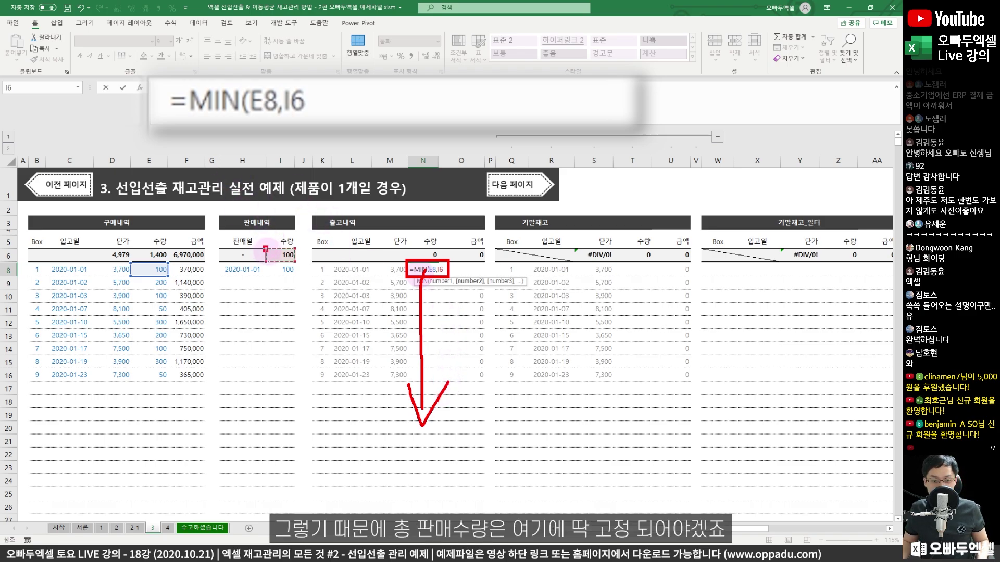
{"action": "left_click_drag", "start_coordinate": [271, 250], "coordinate": [298, 261]}
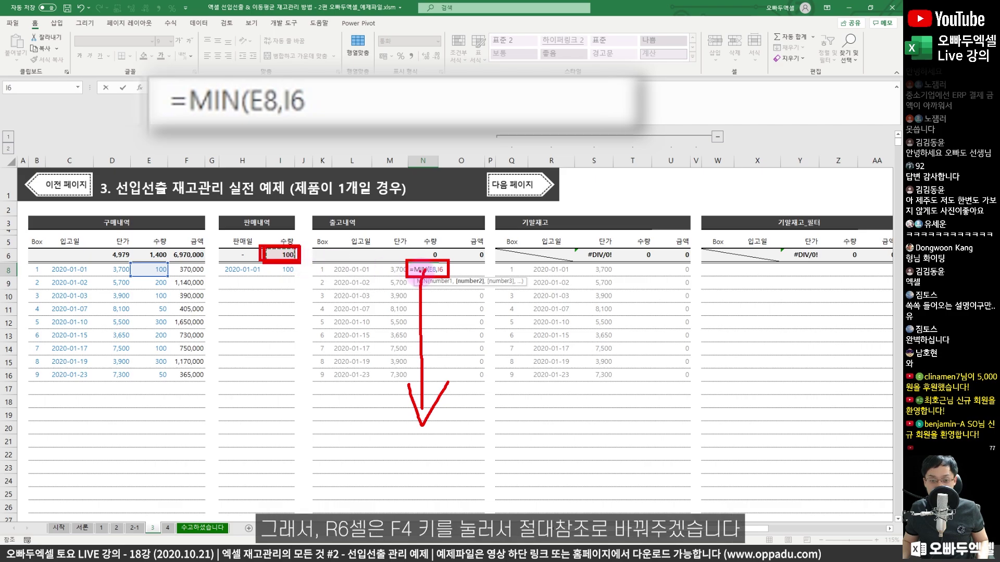
{"action": "key", "text": "Escape"}
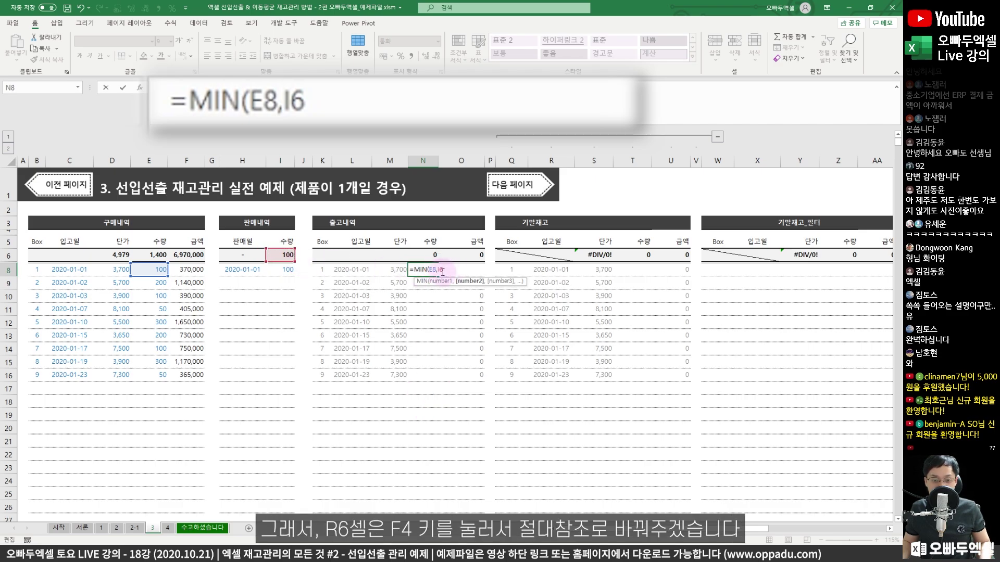
{"action": "key", "text": "F4"}
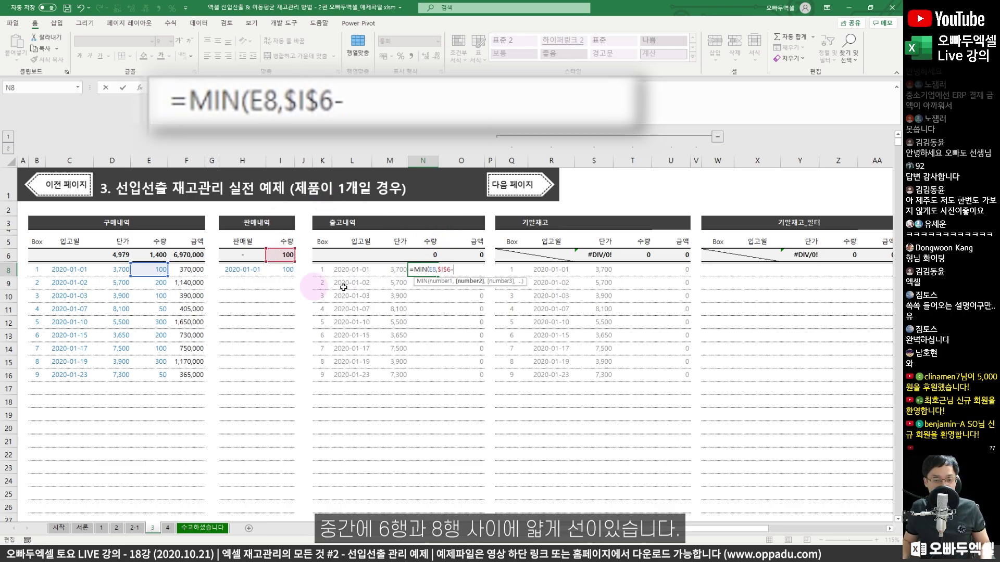
{"action": "key", "text": "Escape"}
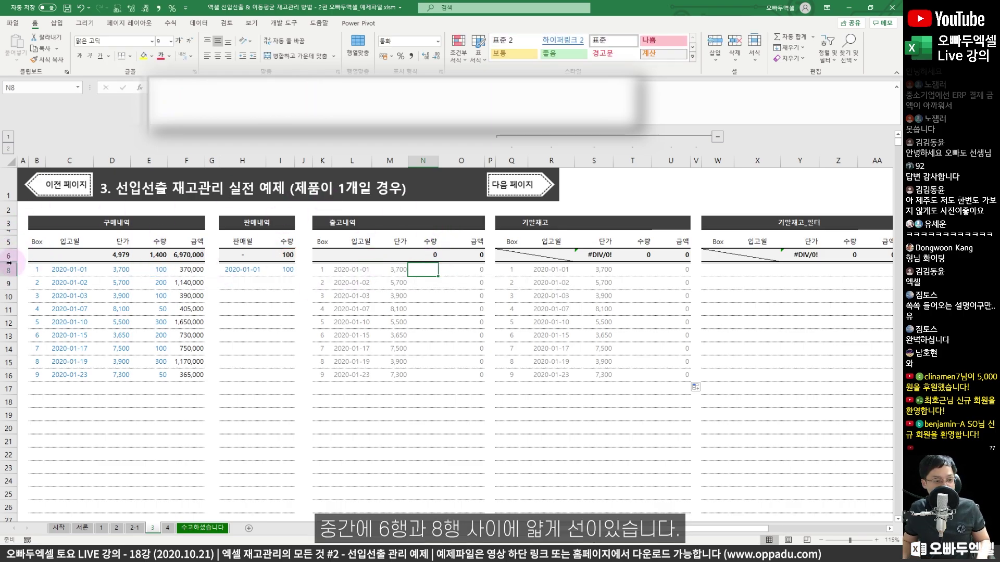
- Reveal the hidden row 7 between rows 6 and 8
{"action": "left_click_drag", "start_coordinate": [9, 258], "coordinate": [8, 271]}
{"action": "left_click", "coordinate": [8, 271]}
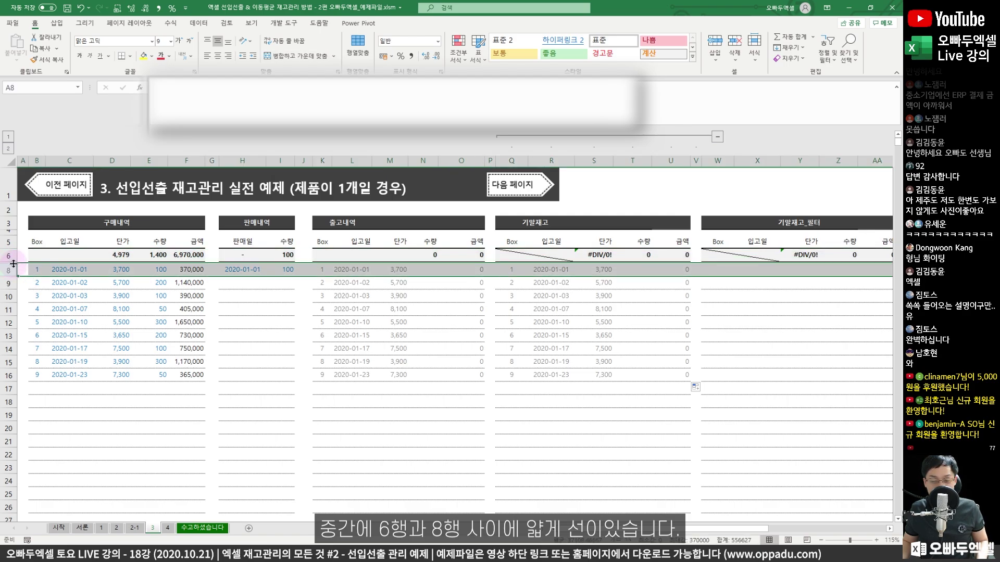
{"action": "left_click_drag", "start_coordinate": [14, 264], "coordinate": [16, 276]}
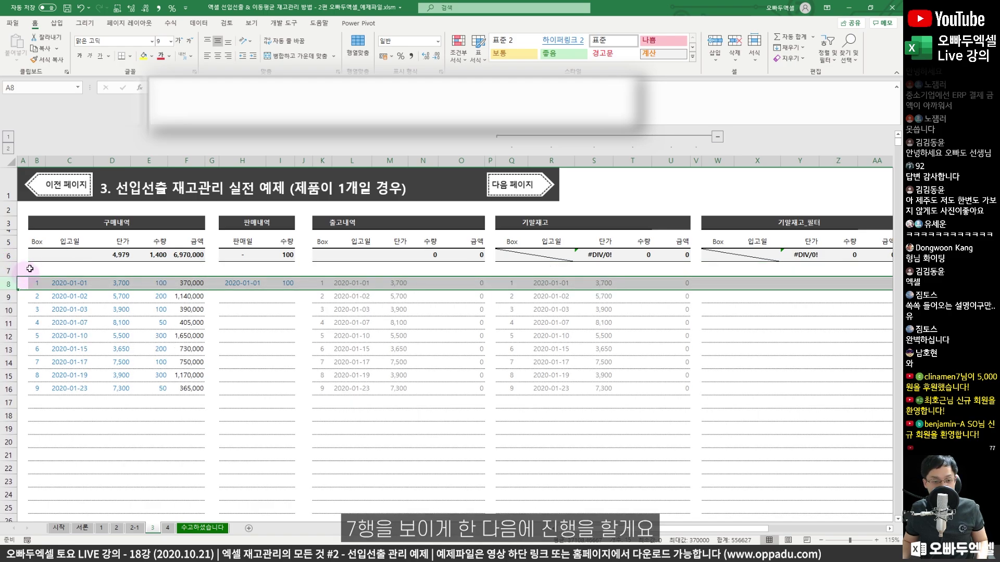
- Begin the 출고내역 수량 formula in N8 with =MIN(E8,$I$6-, keeping the total sales quantity as an absolute reference
{"action": "left_click", "coordinate": [433, 283]}
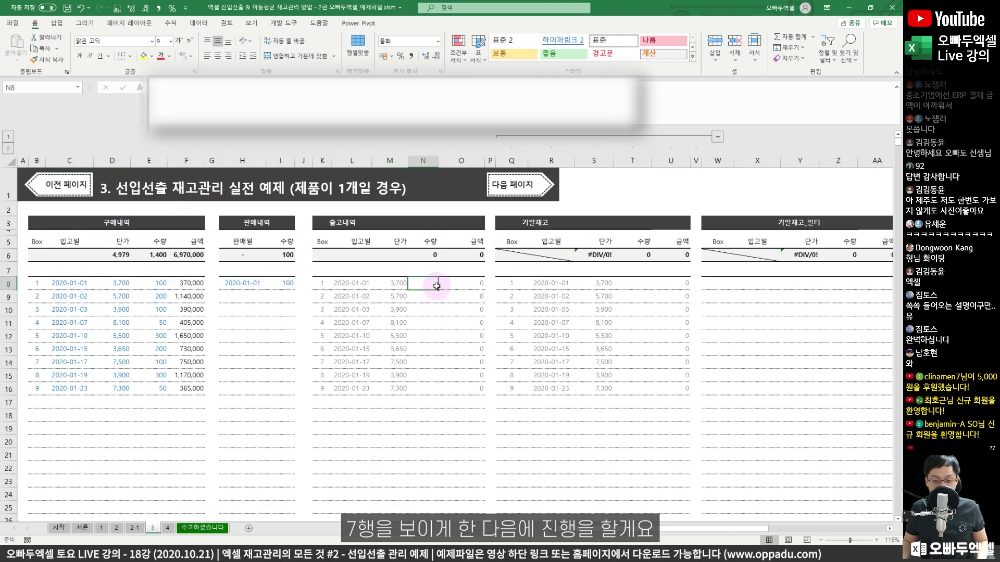
{"action": "type", "text": "=MIN("}
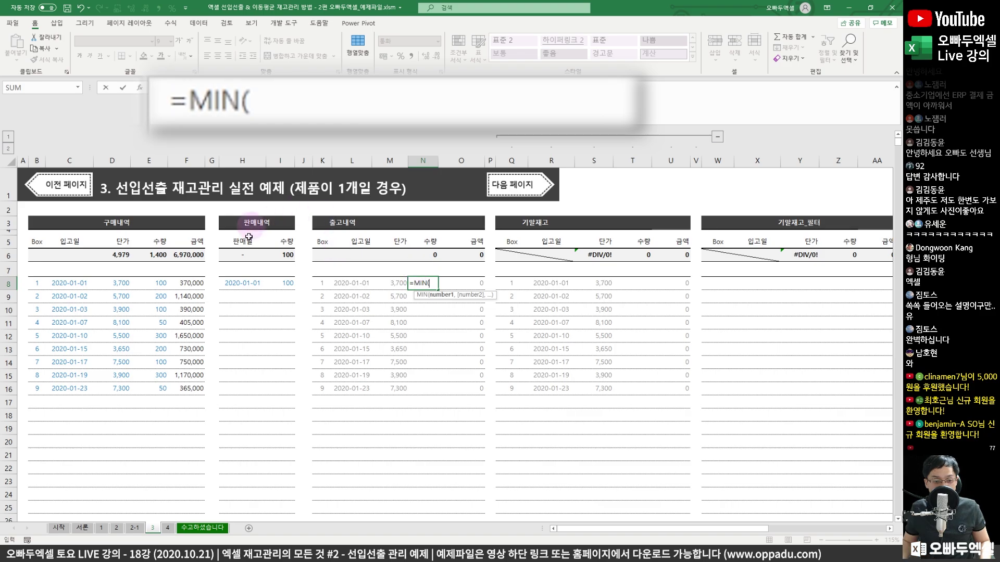
{"action": "left_click", "coordinate": [163, 283]}
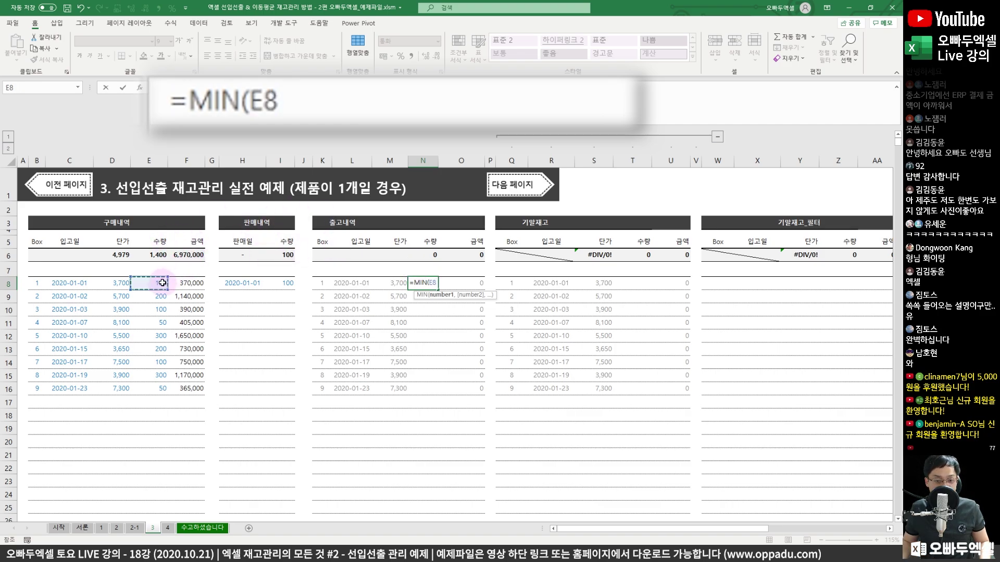
{"action": "type", "text": ","}
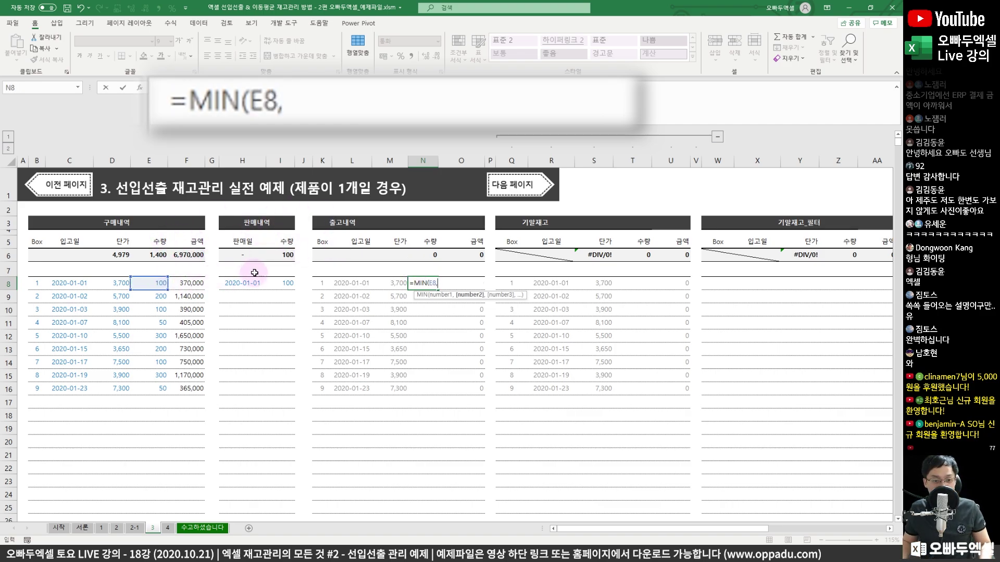
{"action": "left_click", "coordinate": [281, 254]}
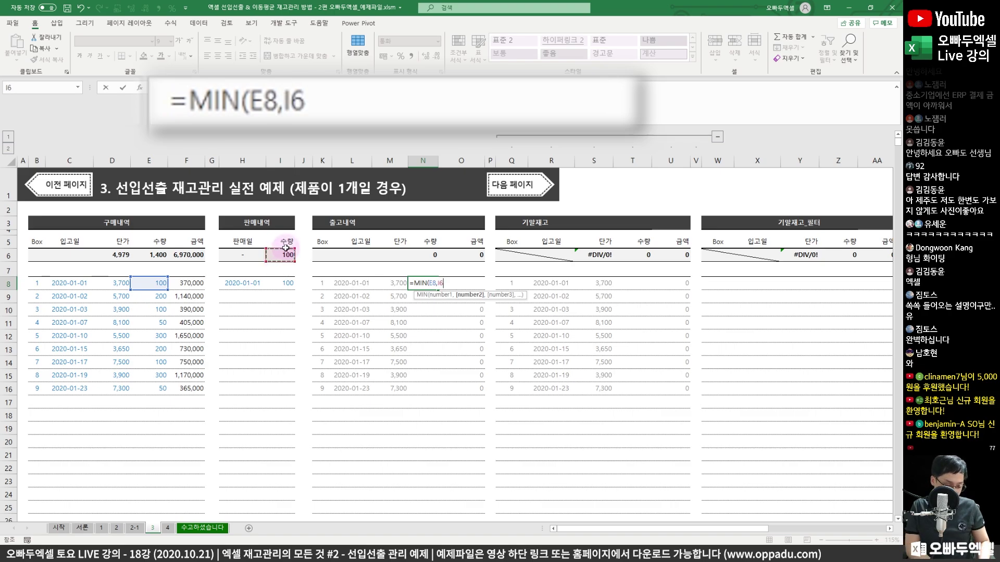
{"action": "key", "text": "F4"}
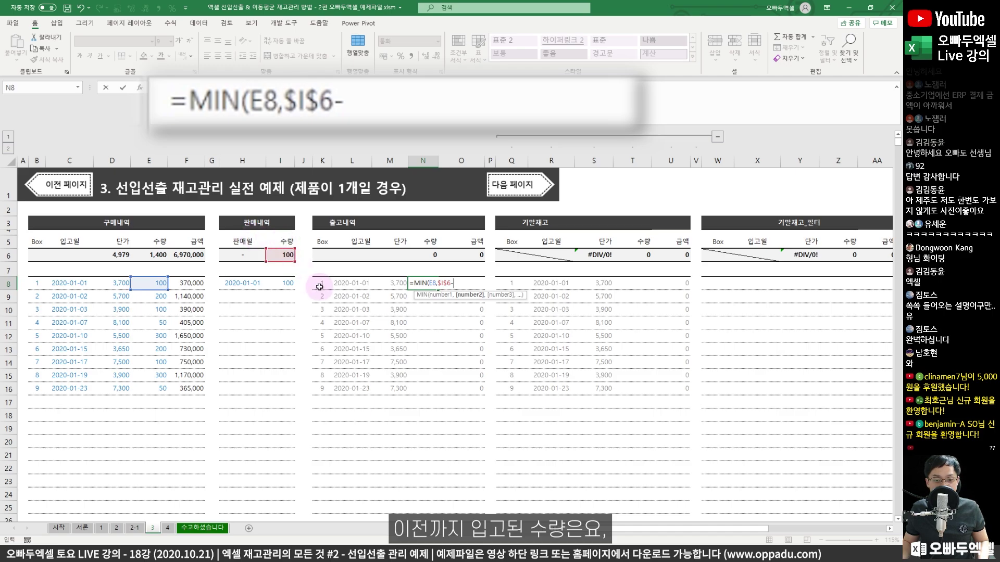
- Extend the N8 formula with SUMIF over column C and a "<" criterion, briefly framing the L8 date and the operator with annotations
{"action": "type", "text": "SUMIF("}
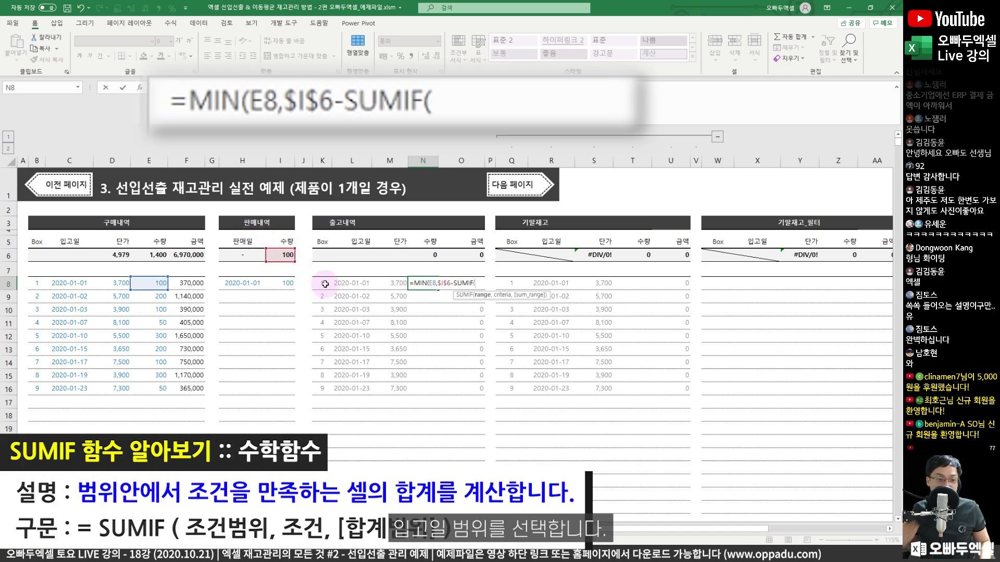
{"action": "left_click", "coordinate": [70, 162]}
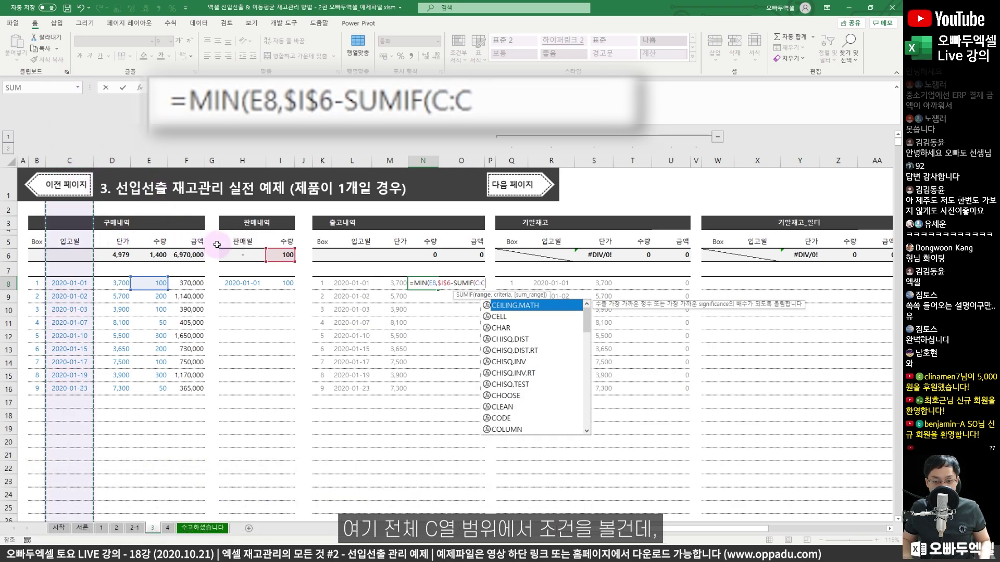
{"action": "type", "text": ","}
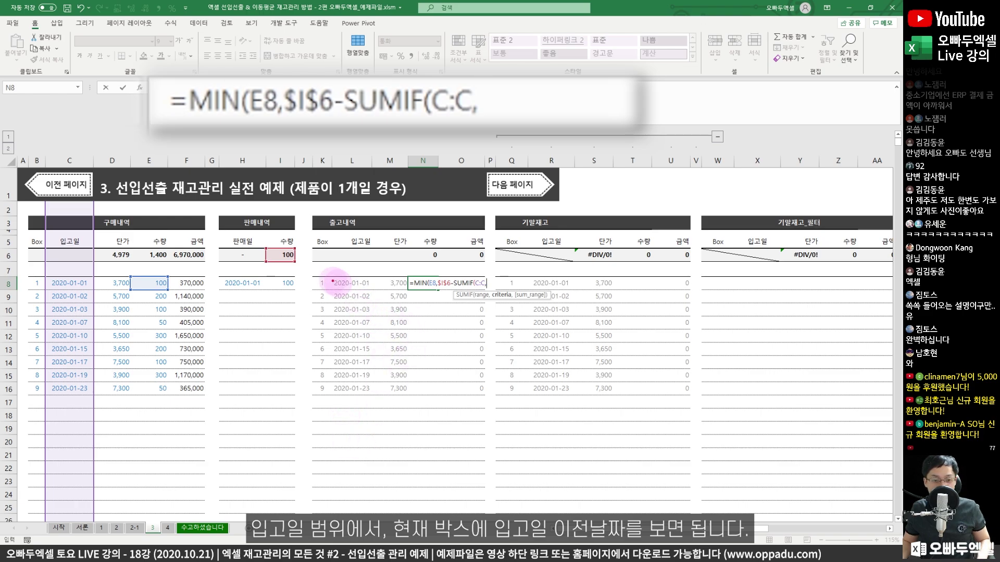
{"action": "left_click_drag", "start_coordinate": [328, 276], "coordinate": [372, 289]}
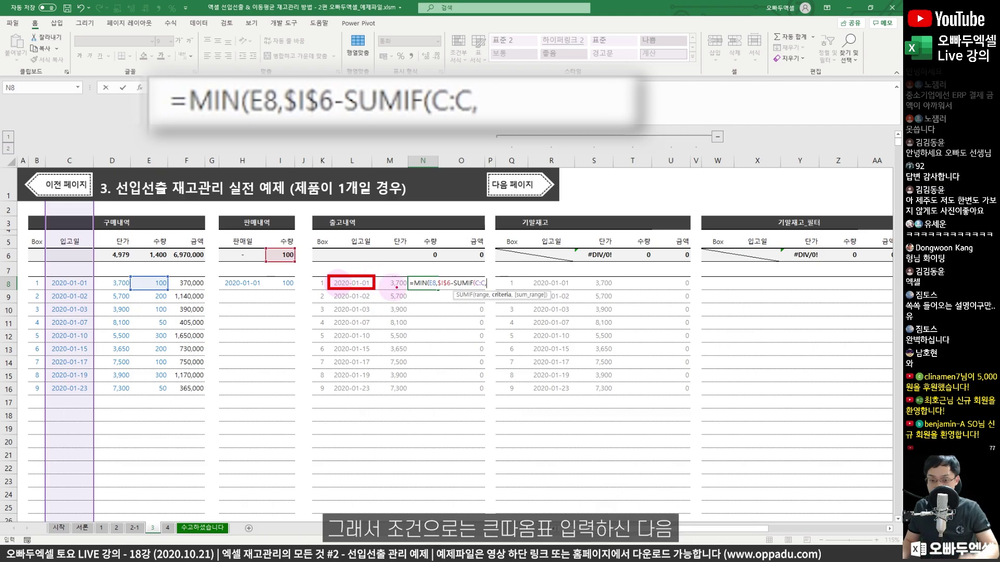
{"action": "key", "text": "Escape"}
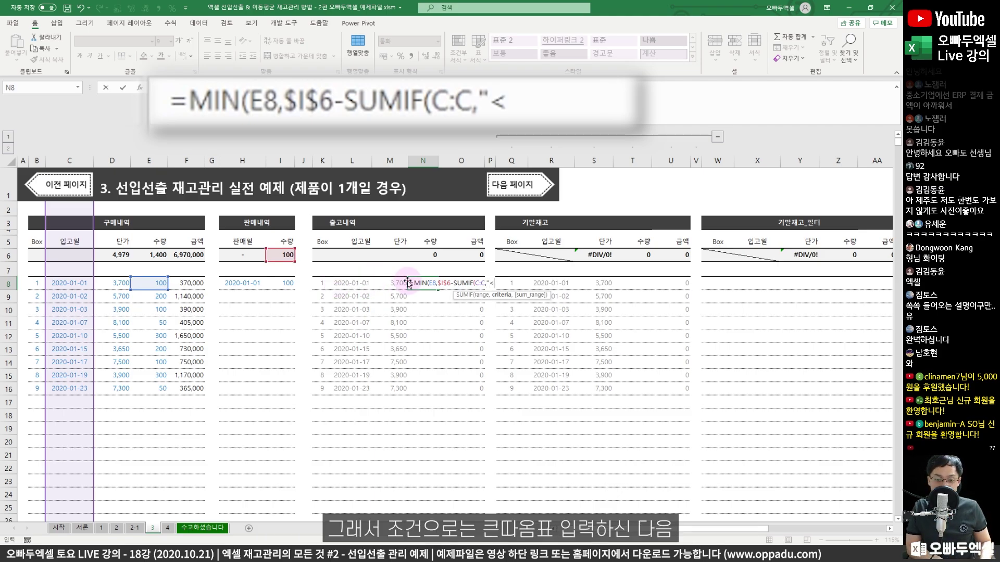
{"action": "type", "text": "\""}
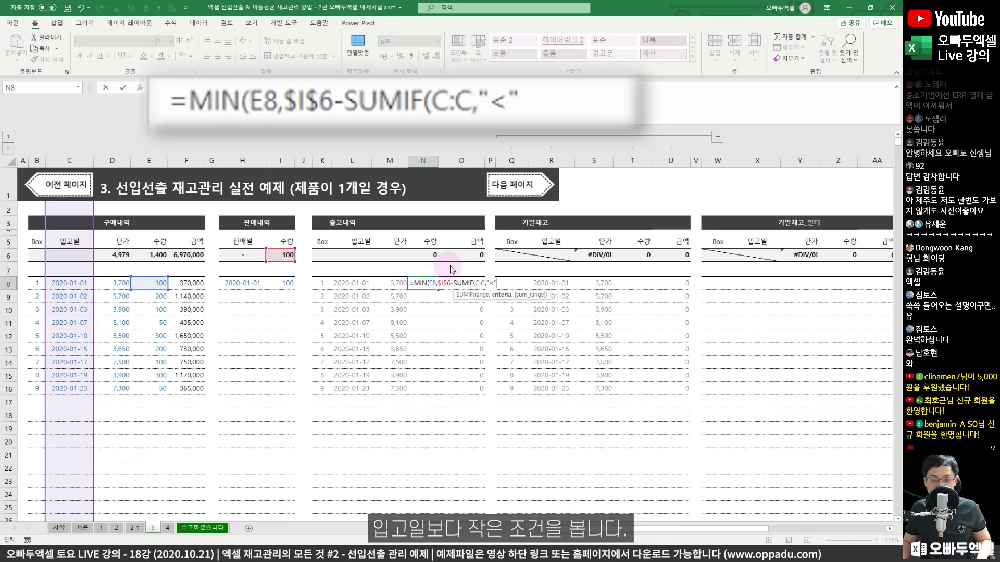
{"action": "left_click_drag", "start_coordinate": [483, 277], "coordinate": [502, 292]}
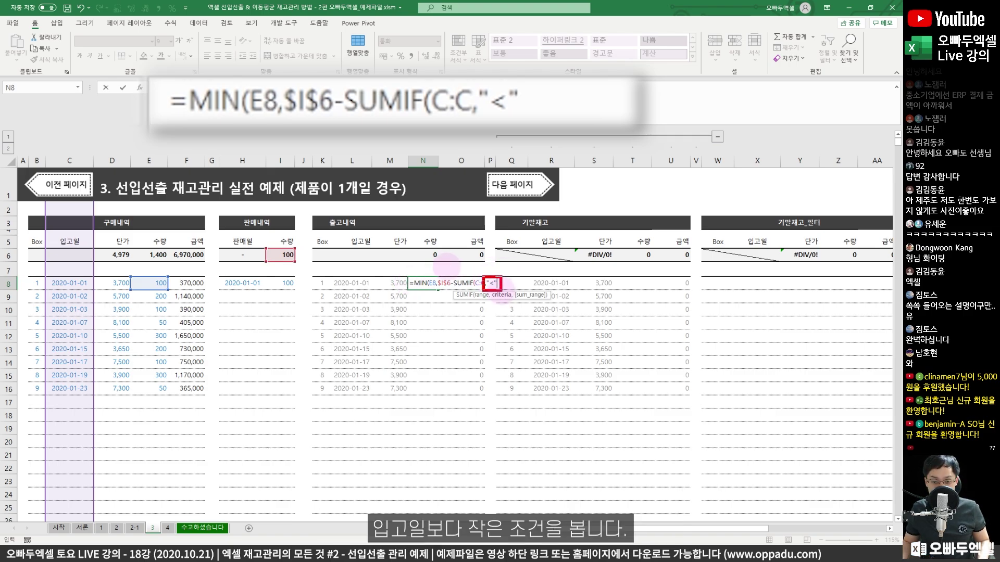
{"action": "key", "text": "Escape"}
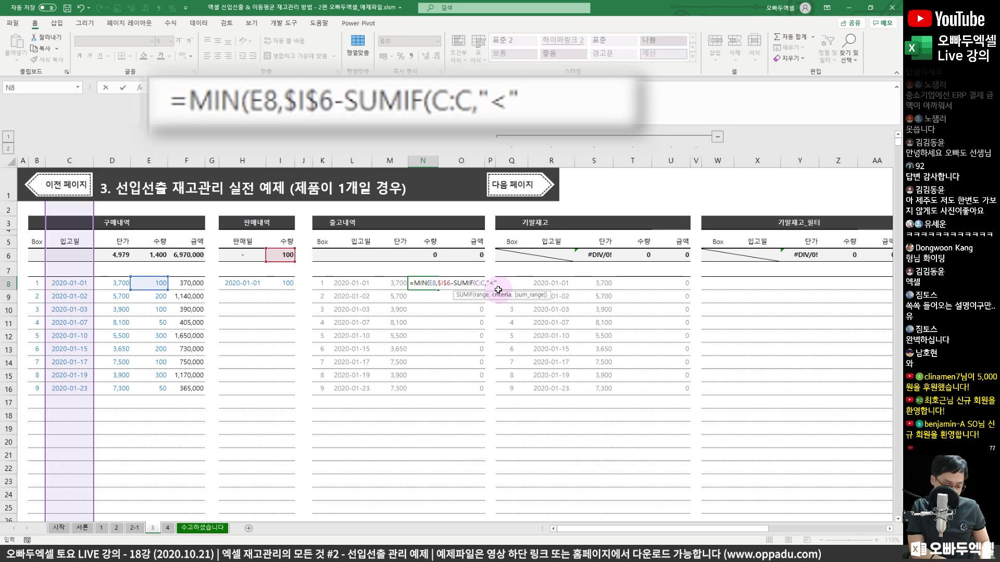
- Join L8 to the SUMIF criterion, use column E as the sum range, briefly mark the criterion, and enter the completed MIN formula in N8
{"action": "type", "text": "&"}
{"action": "left_click", "coordinate": [353, 283]}
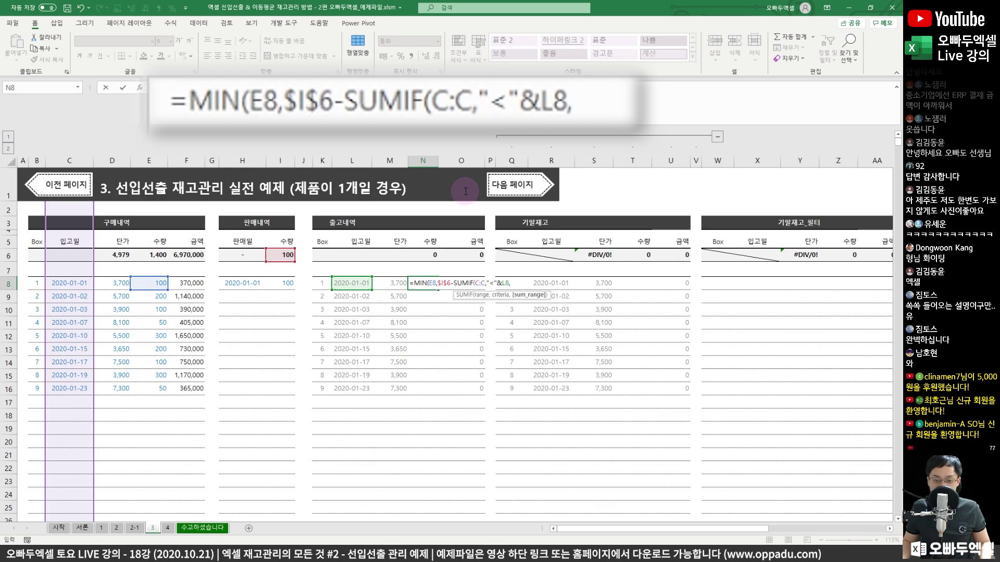
{"action": "mouse_move", "coordinate": [486, 277]}
{"action": "left_mouse_down"}
{"action": "mouse_move", "coordinate": [510, 290]}
{"action": "mouse_move", "coordinate": [513, 253]}
{"action": "left_mouse_up"}
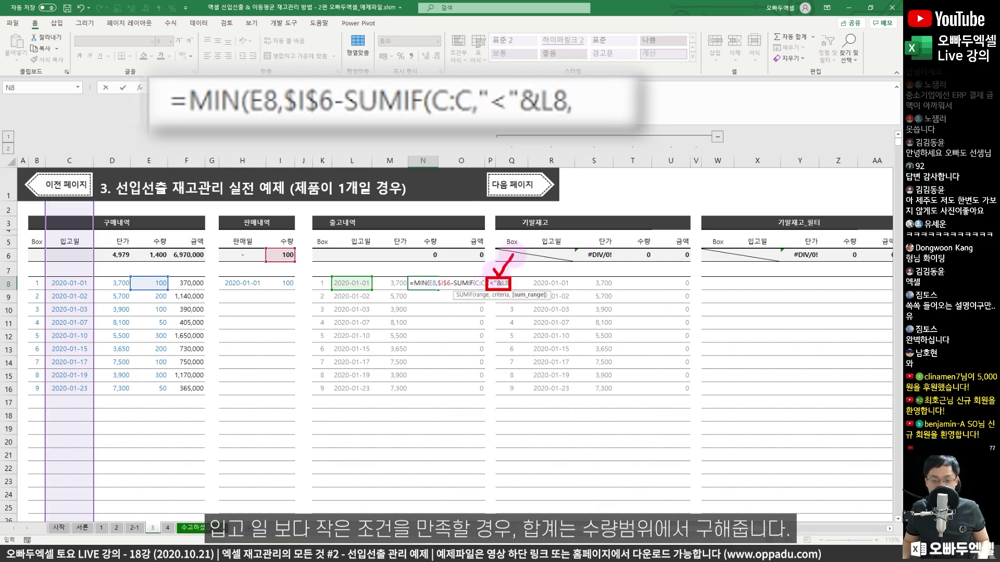
{"action": "key", "text": "Escape"}
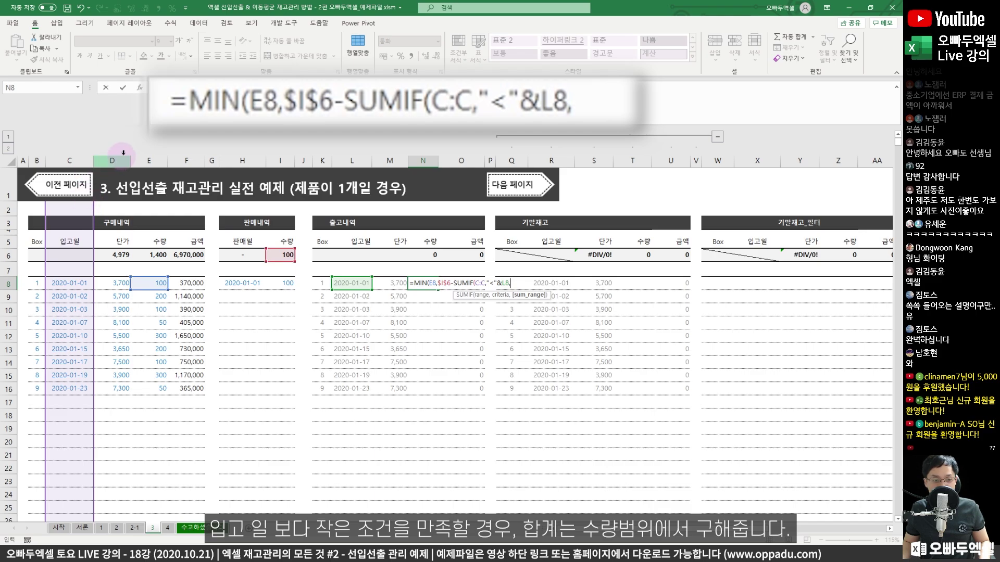
{"action": "left_click", "coordinate": [146, 161]}
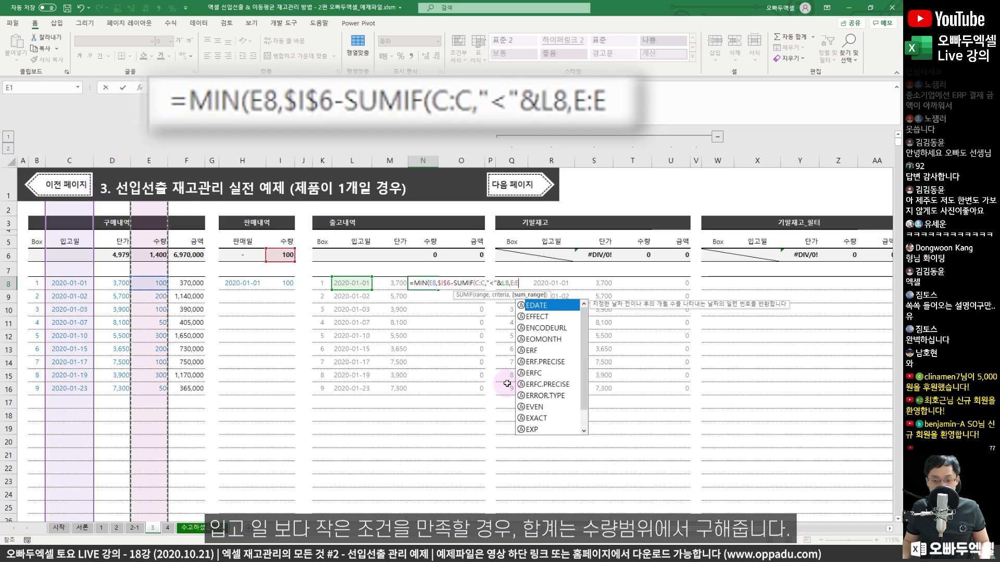
{"action": "type", "text": ")"}
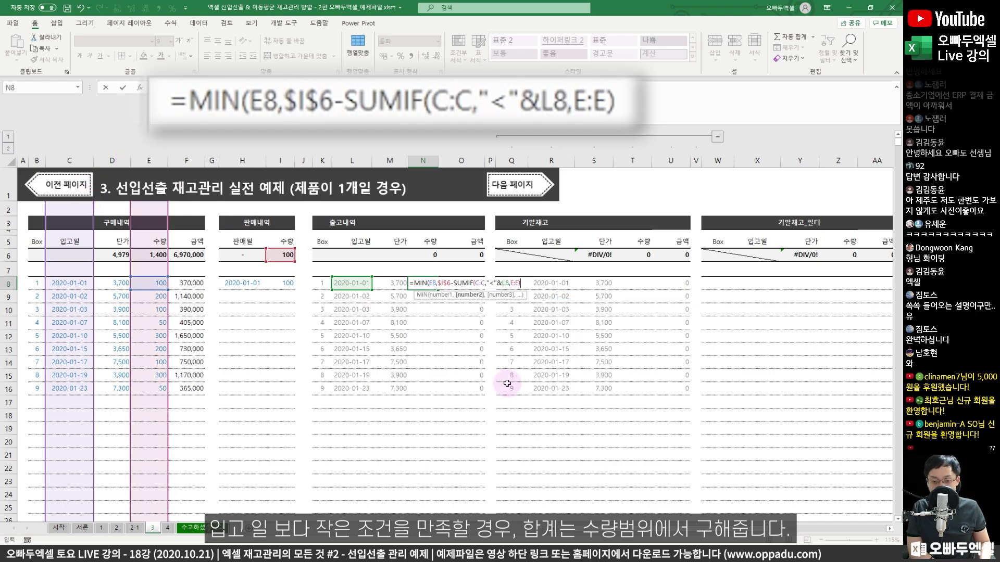
{"action": "type", "text": ")"}
{"action": "key", "text": "ctrl+Return"}
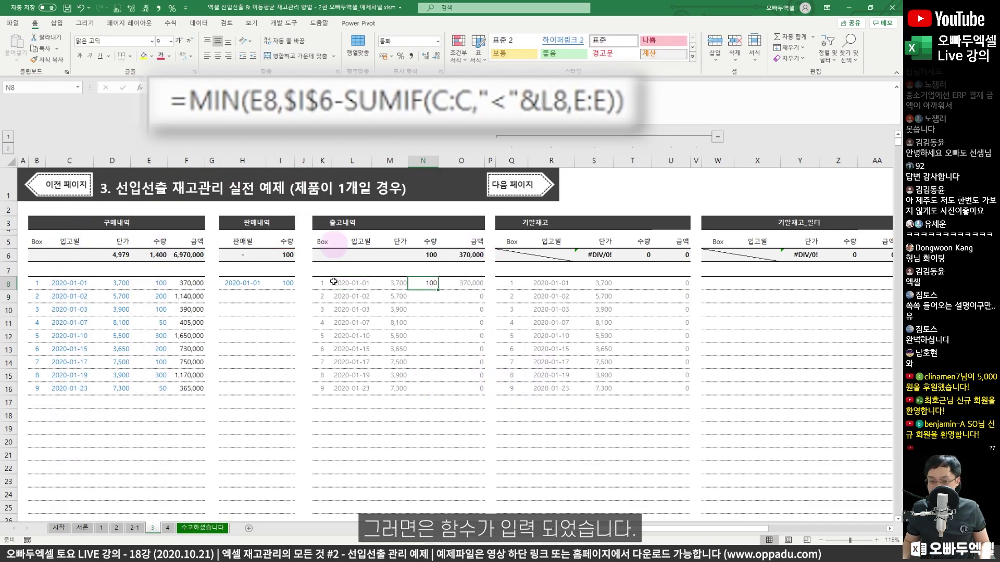
- Fill the N8 formula down through N16 and inspect the resulting 출고내역 quantities
{"action": "left_click_drag", "start_coordinate": [439, 290], "coordinate": [439, 396]}
{"action": "left_click", "coordinate": [432, 287]}
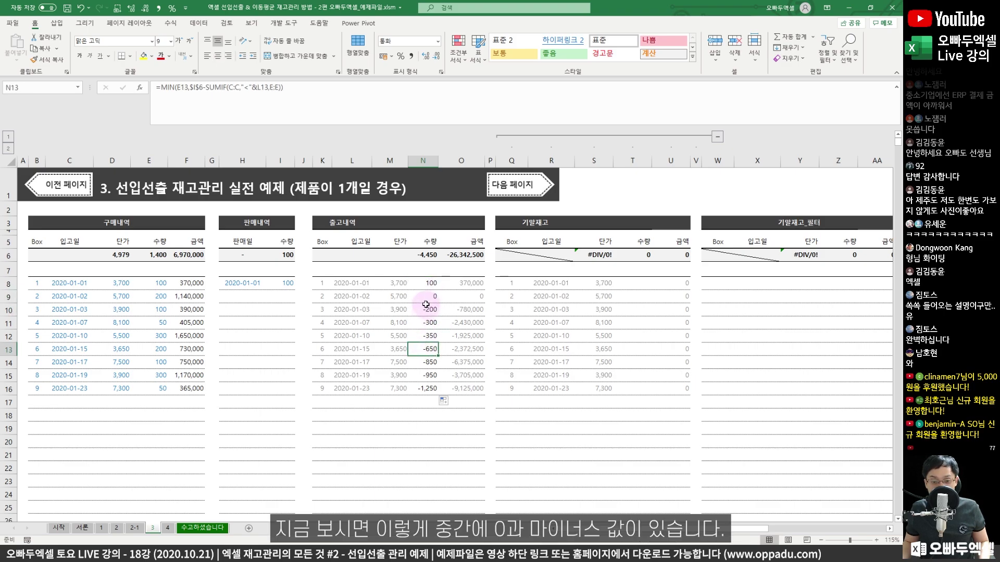
{"action": "left_click", "coordinate": [430, 296]}
{"action": "left_click", "coordinate": [427, 309]}
{"action": "left_click", "coordinate": [430, 299]}
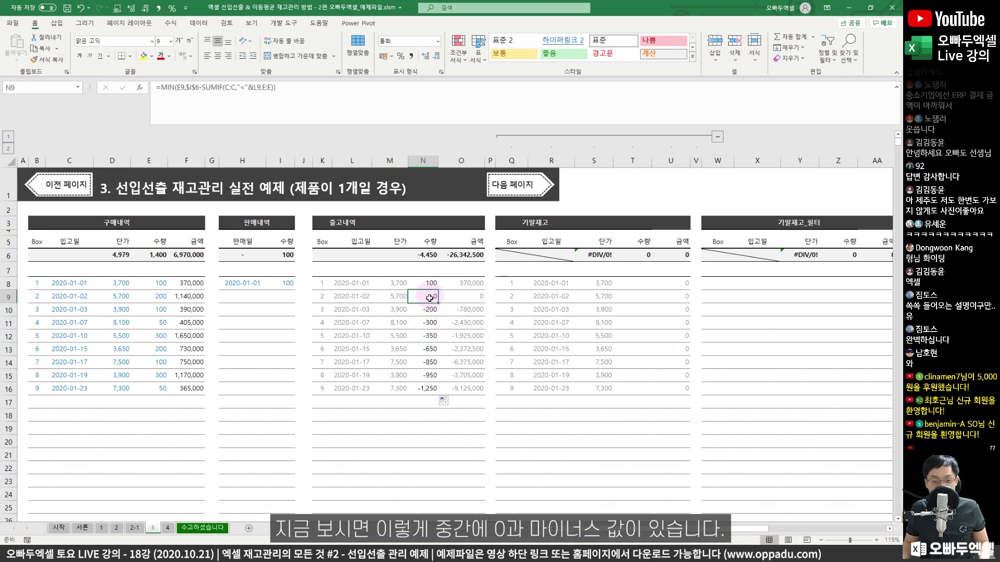
{"action": "left_click", "coordinate": [429, 308]}
{"action": "left_click", "coordinate": [428, 323]}
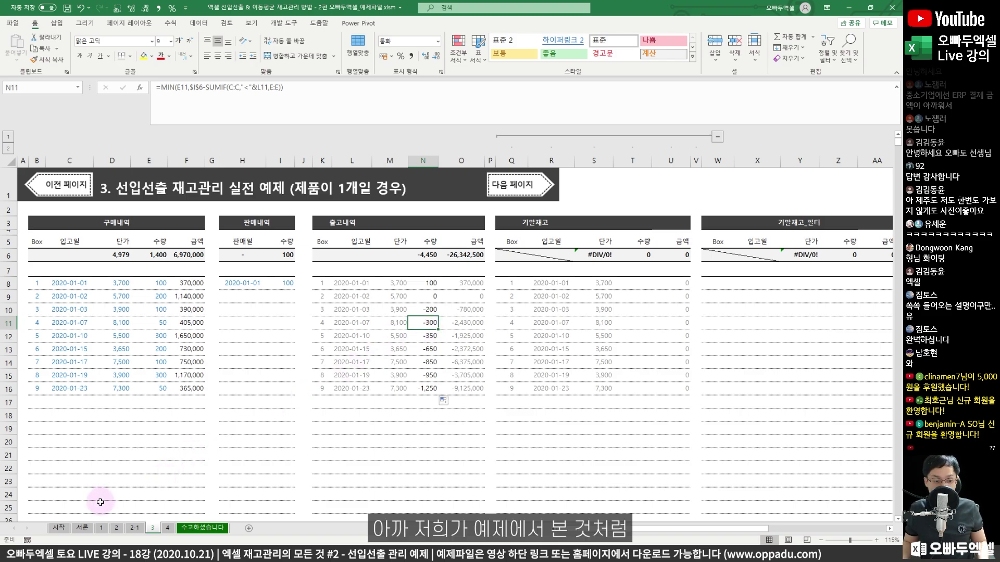
- Examine on sheet 2-1 how the IF formula in H11 handles a negative difference between total sales and previous receipts
{"action": "left_click", "coordinate": [134, 529]}
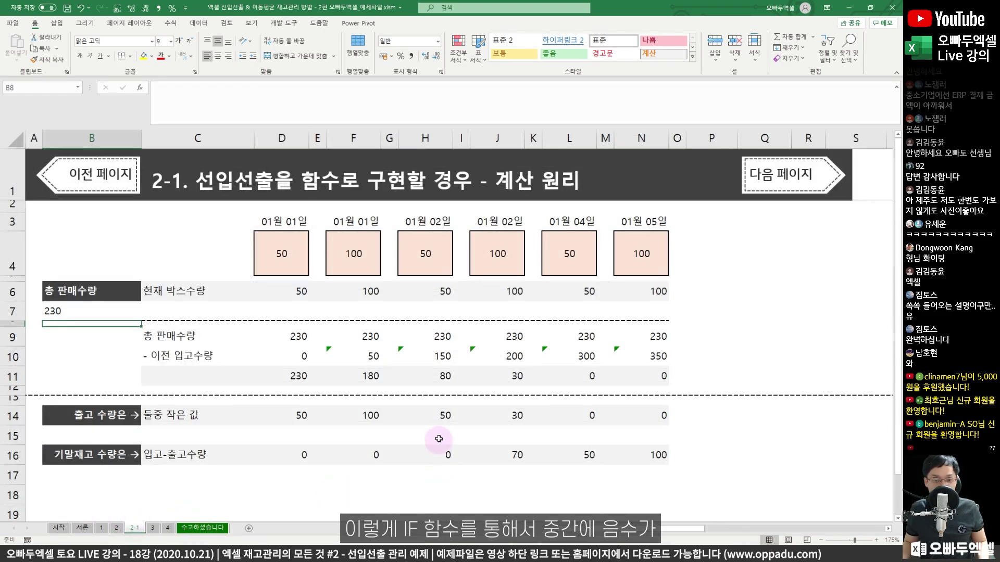
{"action": "left_click", "coordinate": [443, 416]}
{"action": "left_click", "coordinate": [443, 377]}
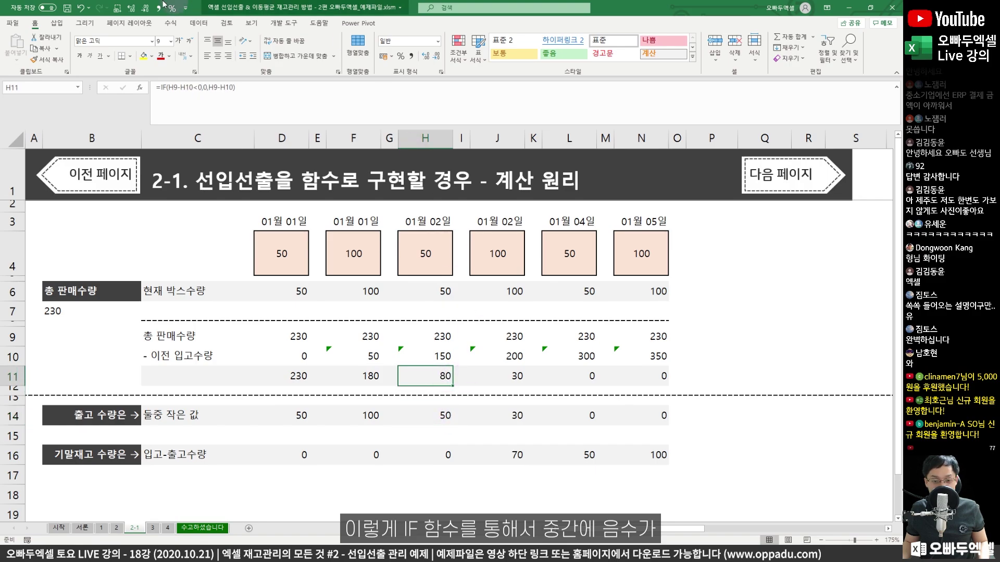
{"action": "left_click", "coordinate": [192, 87]}
{"action": "mouse_move", "coordinate": [203, 86]}
{"action": "left_mouse_down"}
{"action": "mouse_move", "coordinate": [184, 90]}
{"action": "mouse_move", "coordinate": [201, 87]}
{"action": "left_mouse_up"}
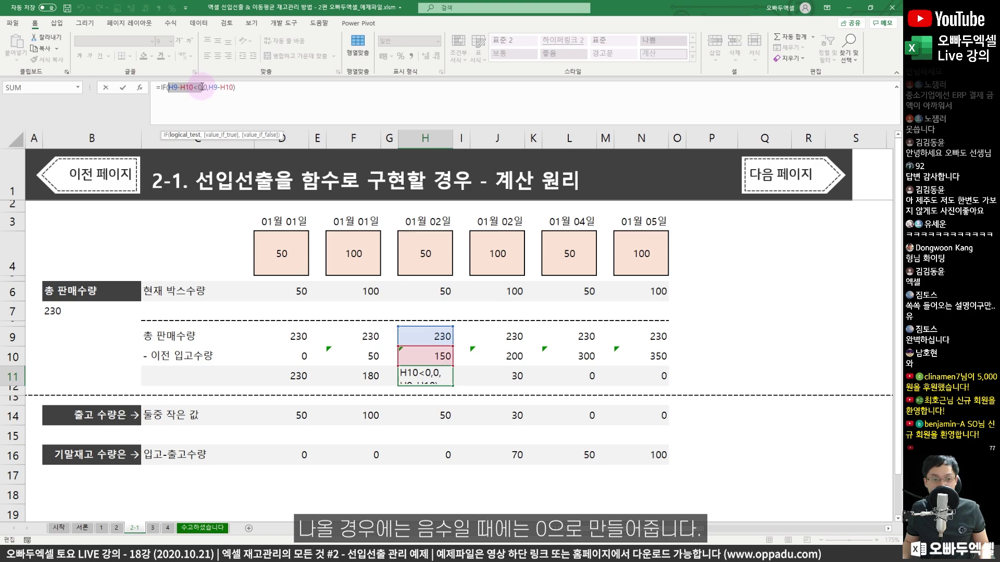
{"action": "key", "text": "Escape"}
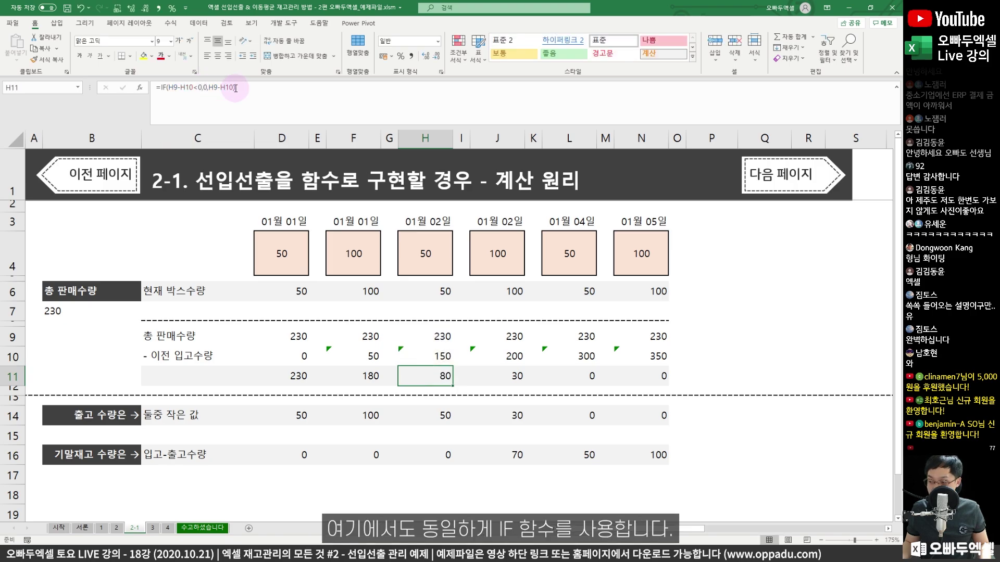
- On sheet 3, wrap the N8 formula in IF so a MIN result below 0 returns 0 and otherwise the same MIN calculation
{"action": "left_click", "coordinate": [153, 528]}
{"action": "left_click", "coordinate": [423, 283]}
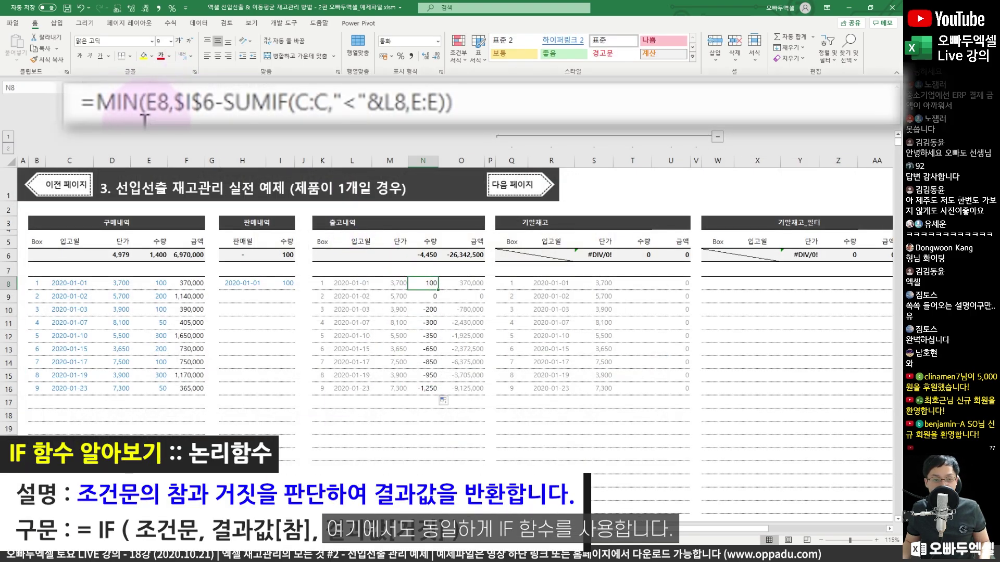
{"action": "left_click", "coordinate": [95, 111]}
{"action": "type", "text": "IF("}
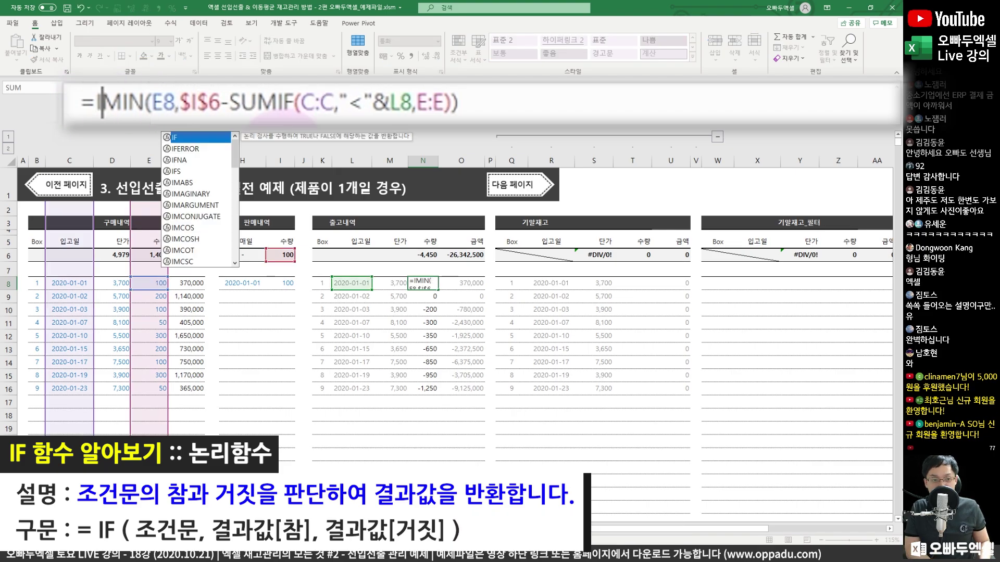
{"action": "left_click", "coordinate": [543, 106]}
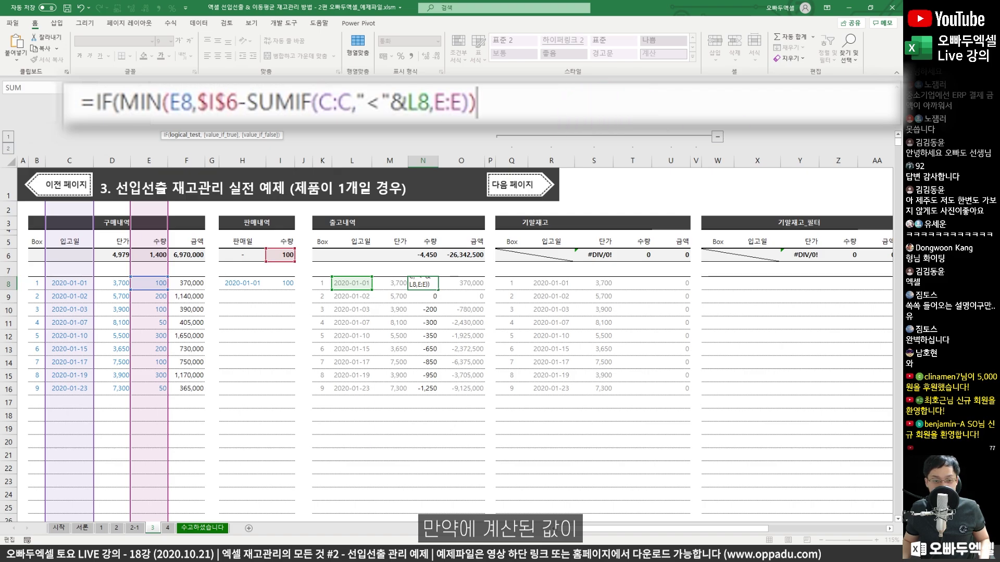
{"action": "type", "text": "<0"}
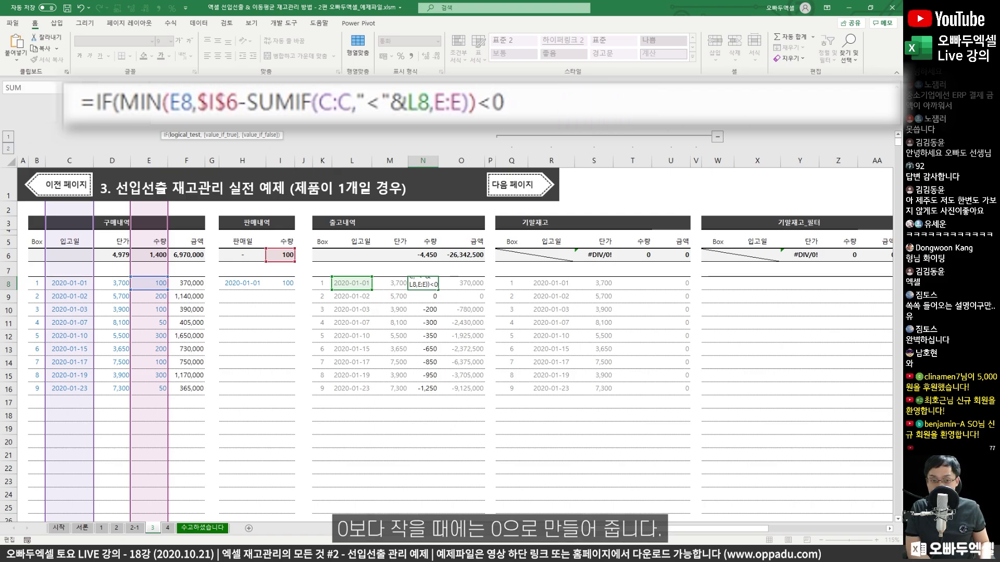
{"action": "type", "text": ",0"}
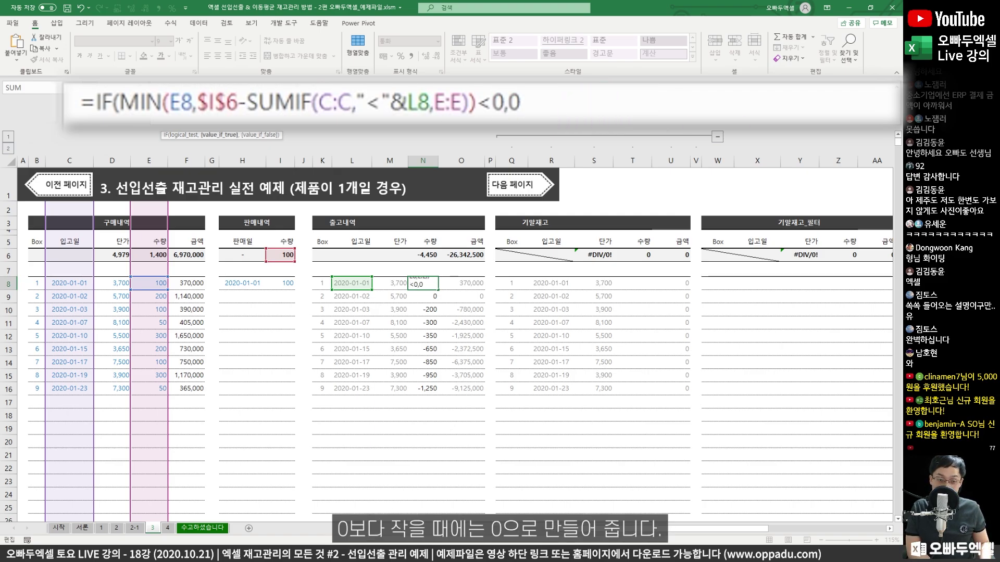
{"action": "type", "text": ","}
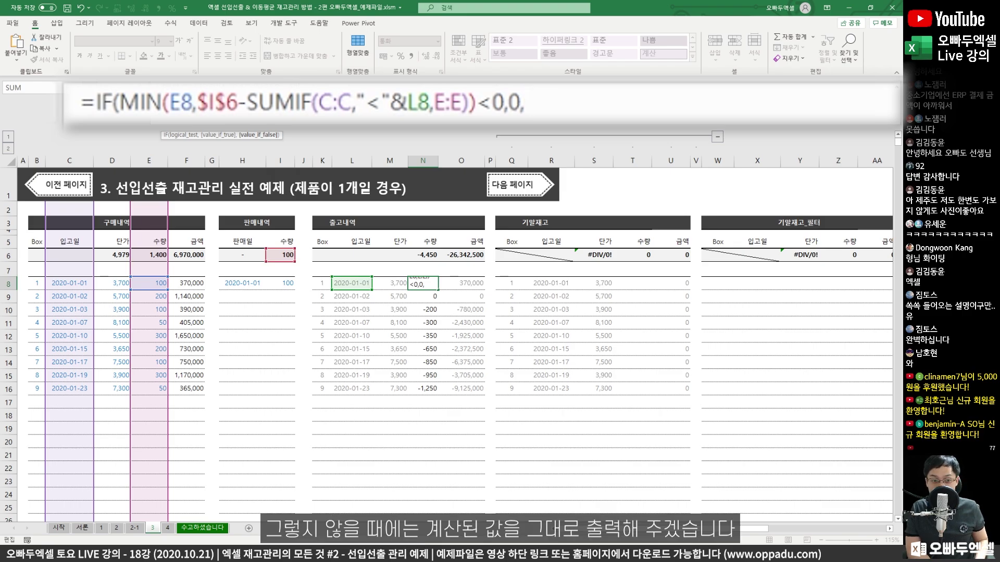
{"action": "type", "text": "MIN(E8,$I$6-SUMIF(C:C,\"<\"&L8,E:E))"}
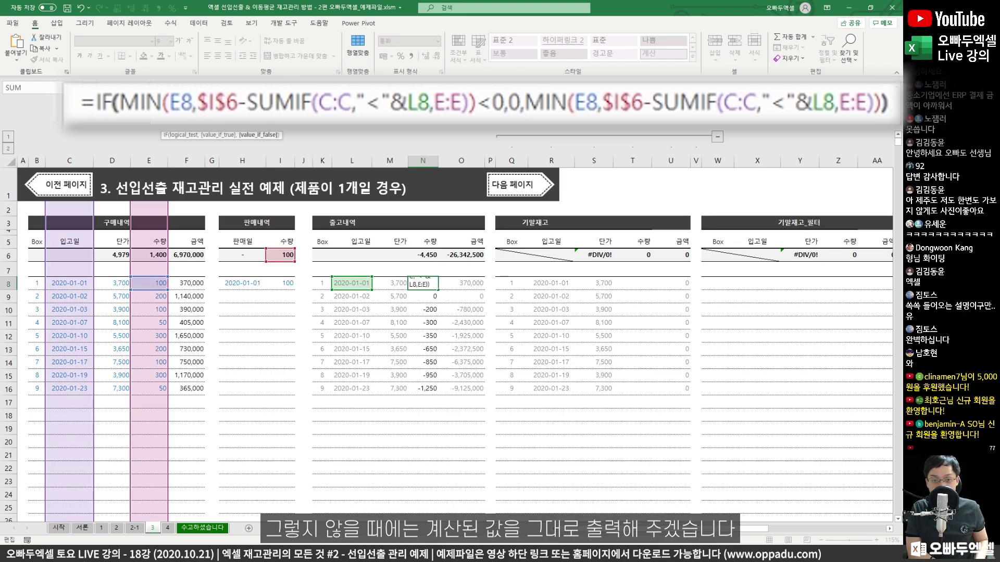
{"action": "type", "text": ")"}
{"action": "key", "text": "Return"}
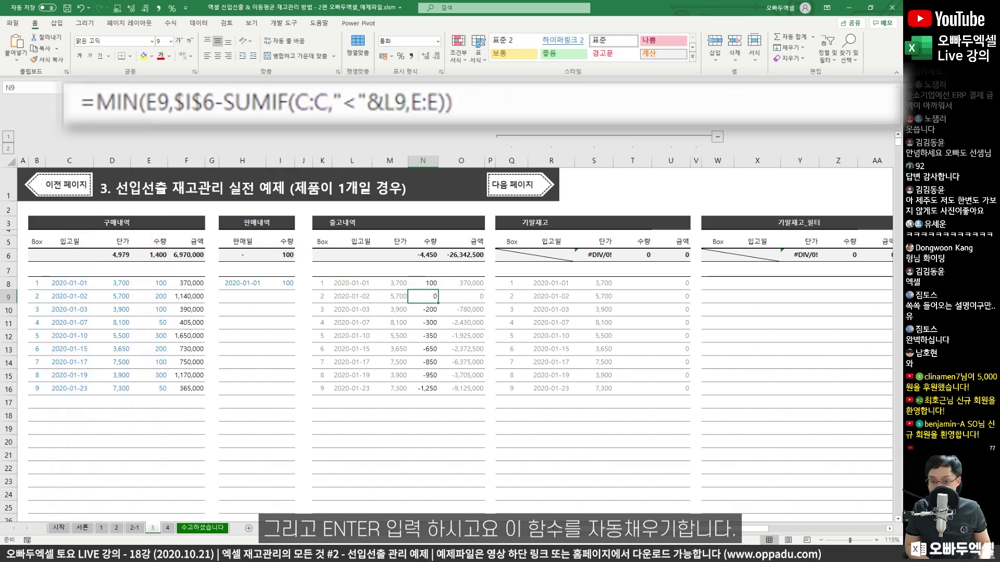
- Fill the revised IF formula from N8 down to N16 and check the outgoing quantities
{"action": "left_click", "coordinate": [421, 288]}
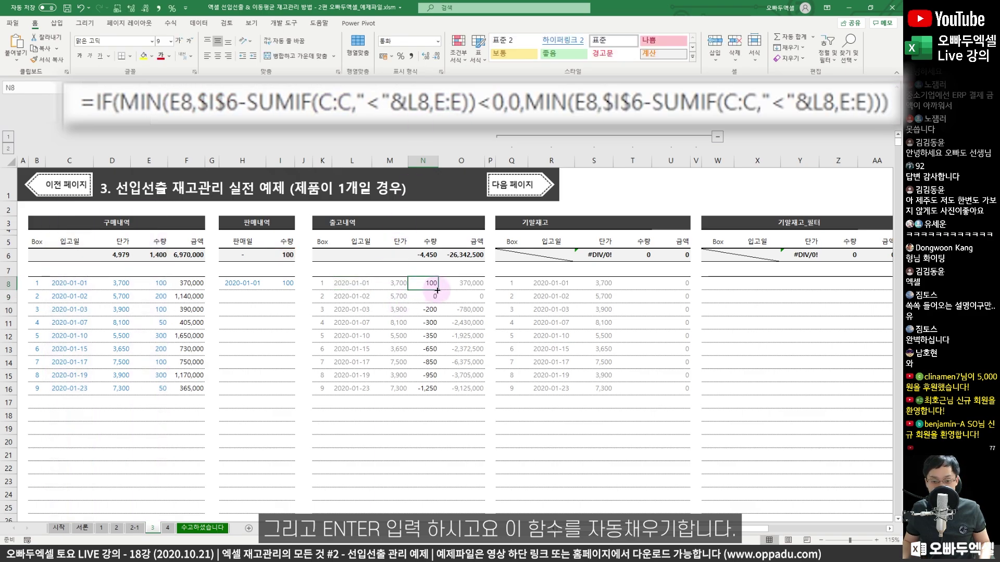
{"action": "left_click_drag", "start_coordinate": [437, 290], "coordinate": [428, 392]}
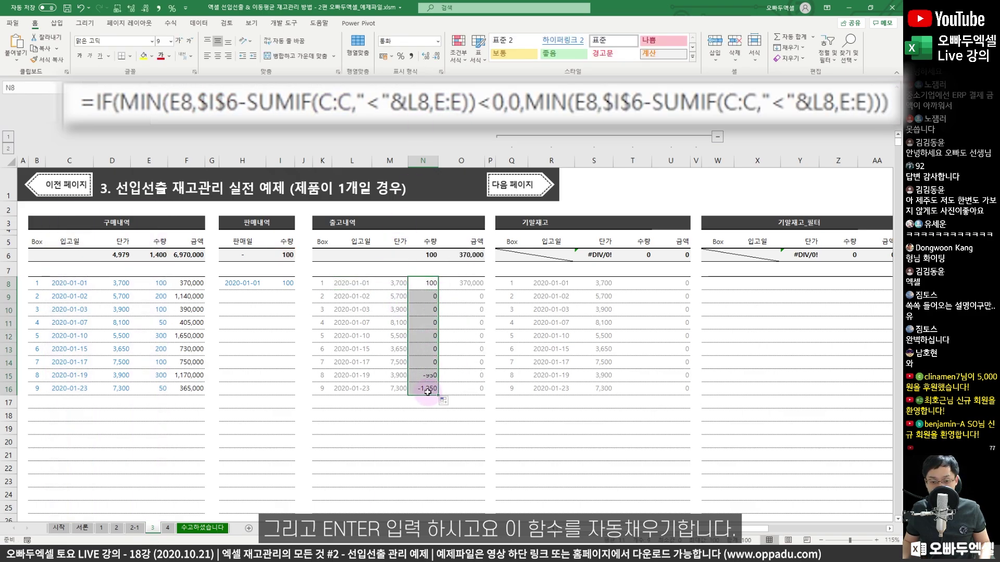
{"action": "left_click", "coordinate": [424, 348]}
{"action": "left_click", "coordinate": [429, 283]}
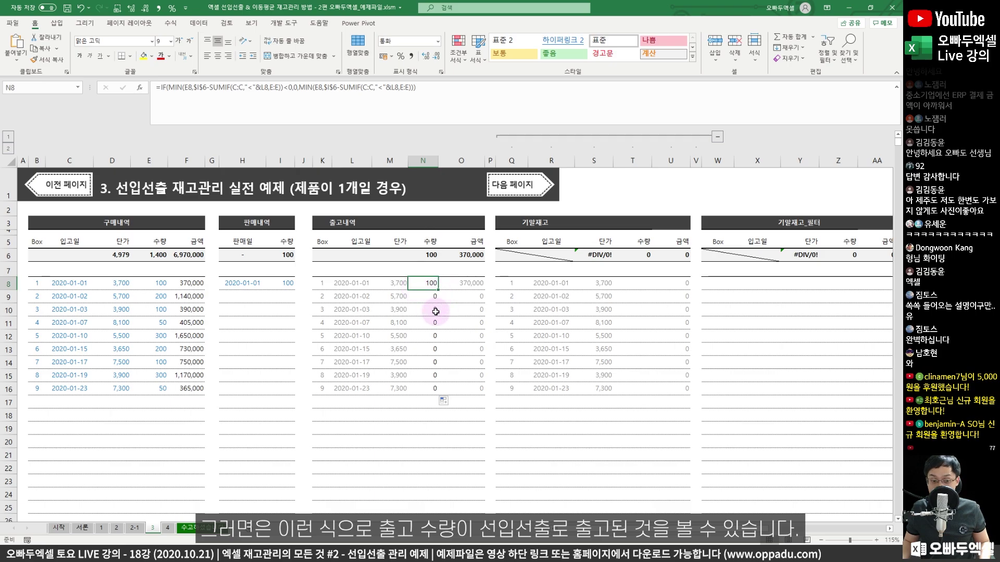
- Record a sale in row 9 of 판매내역 with date 1/3 and quantity 50
{"action": "left_click", "coordinate": [241, 297]}
{"action": "type", "text": "1/3"}
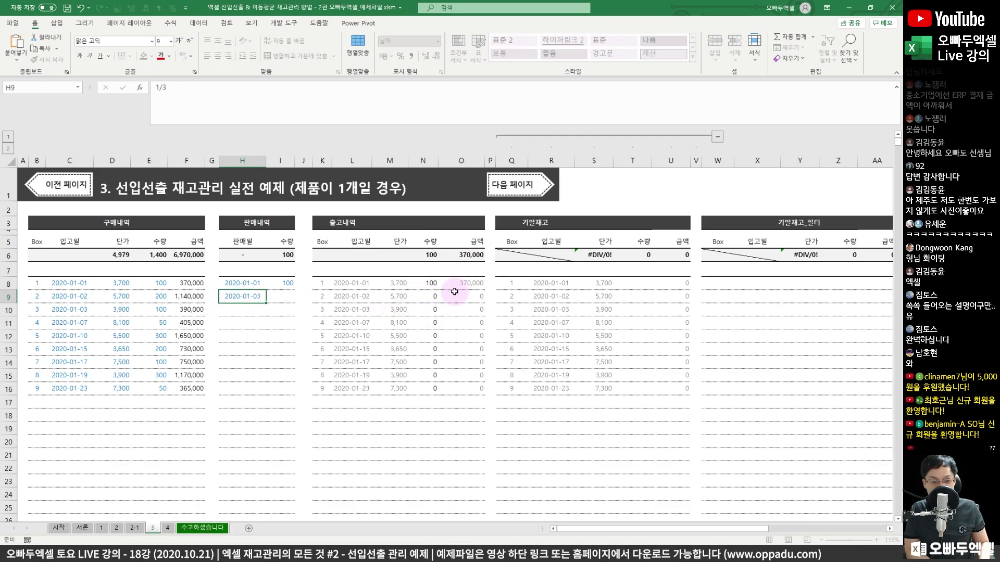
{"action": "key", "text": "Tab"}
{"action": "type", "text": "50"}
{"action": "key", "text": "Return"}
- Record a sale in row 10 of 판매내역 with date 1/5 and quantity 150
{"action": "type", "text": "1"}
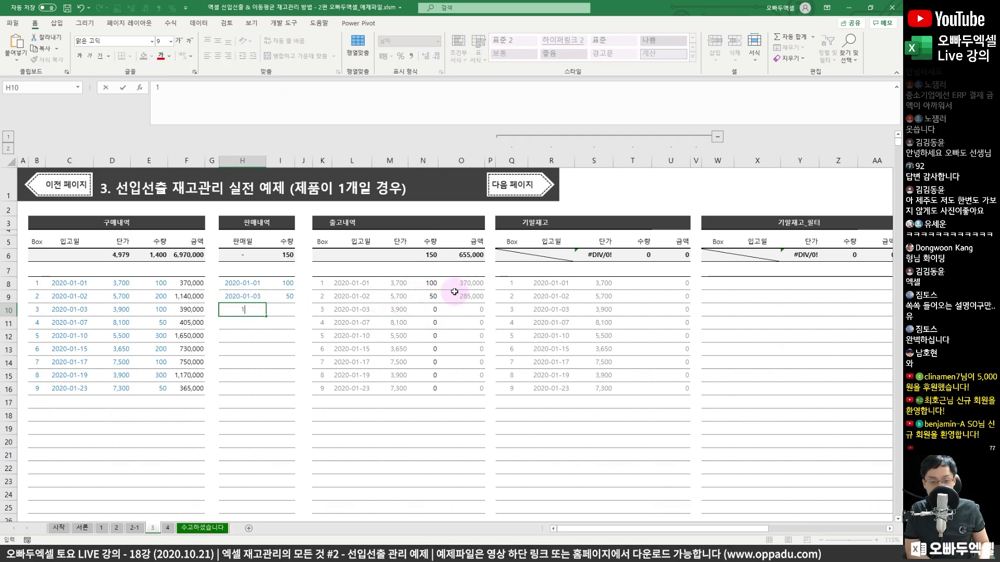
{"action": "type", "text": "/5"}
{"action": "key", "text": "Tab"}
{"action": "type", "text": "150"}
{"action": "key", "text": "Return"}
- Record a sale in row 11 of 판매내역 with date 1/10 and quantity 200
{"action": "type", "text": "1"}
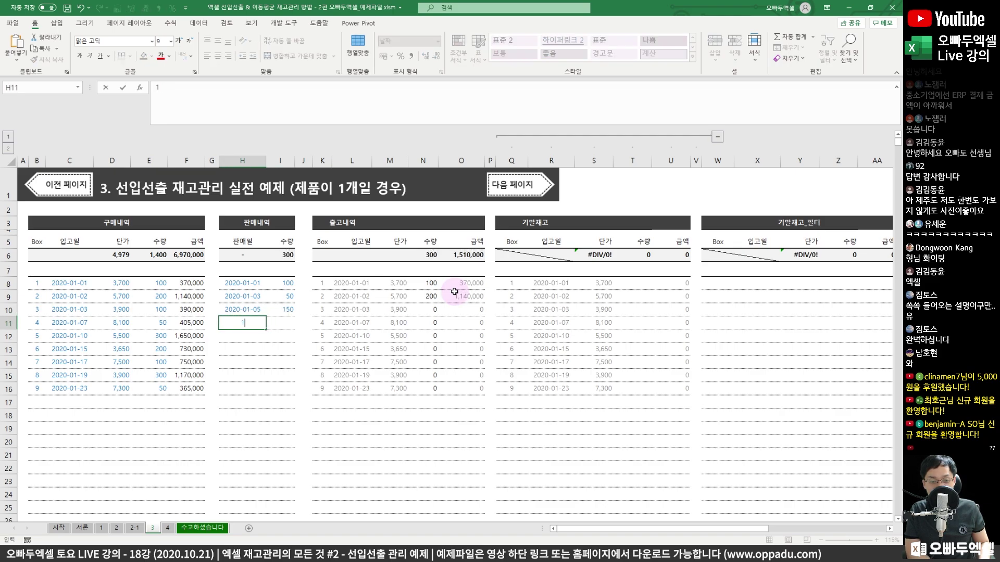
{"action": "type", "text": "/10"}
{"action": "key", "text": "Return"}
{"action": "key", "text": "Up"}
{"action": "key", "text": "Right"}
{"action": "type", "text": "200"}
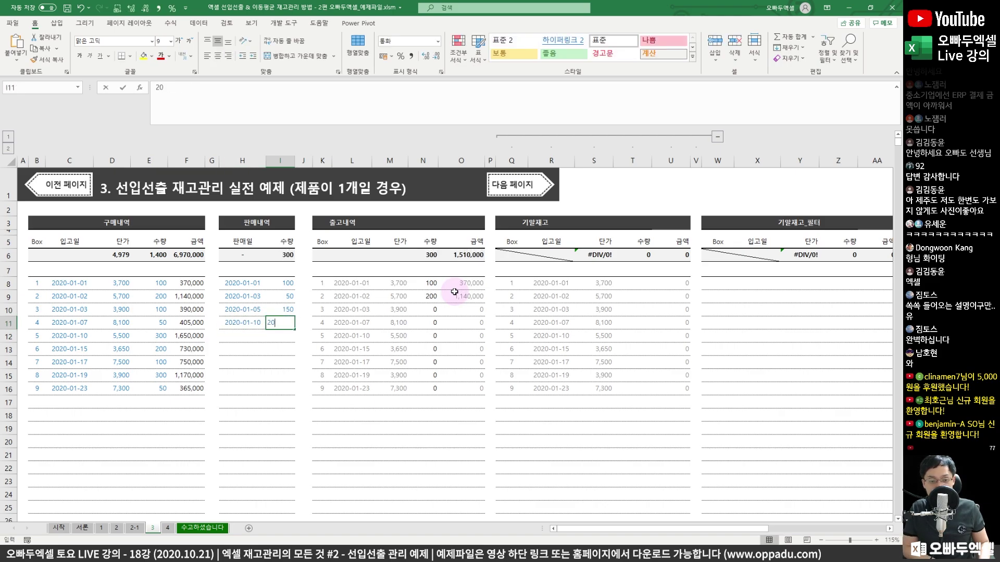
{"action": "key", "text": "Return"}
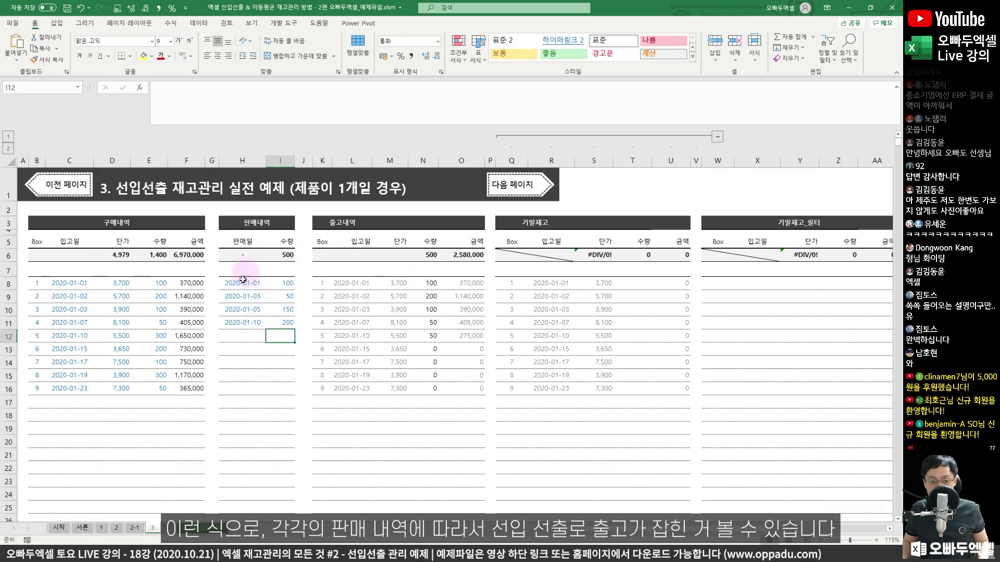
- Compare the recorded sales with the 출고내역 quantities and review the receipt dates of the first three boxes in 구매내역
{"action": "left_click_drag", "start_coordinate": [242, 283], "coordinate": [268, 315]}
{"action": "left_click", "coordinate": [276, 363]}
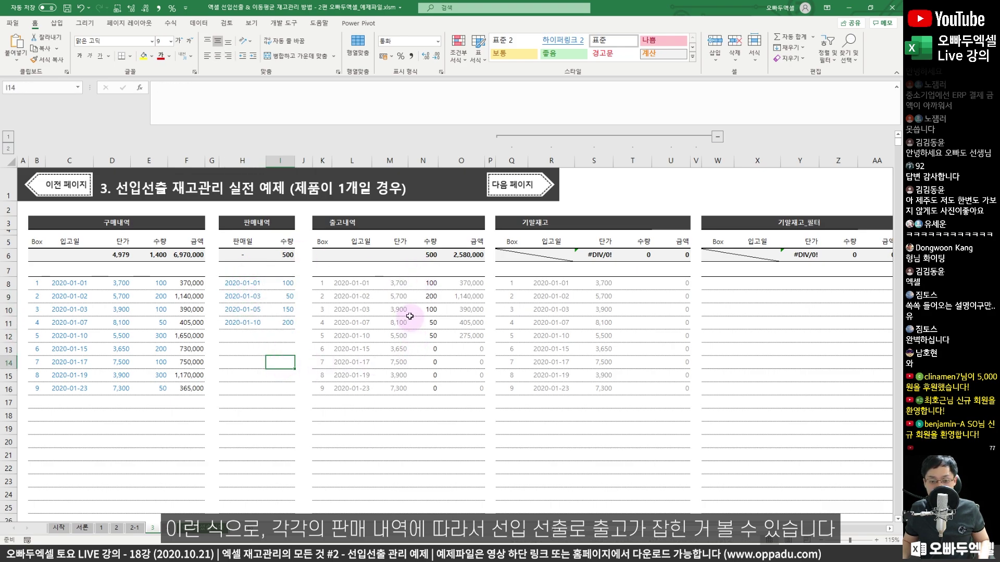
{"action": "left_click_drag", "start_coordinate": [311, 272], "coordinate": [489, 346]}
{"action": "key", "text": "Escape"}
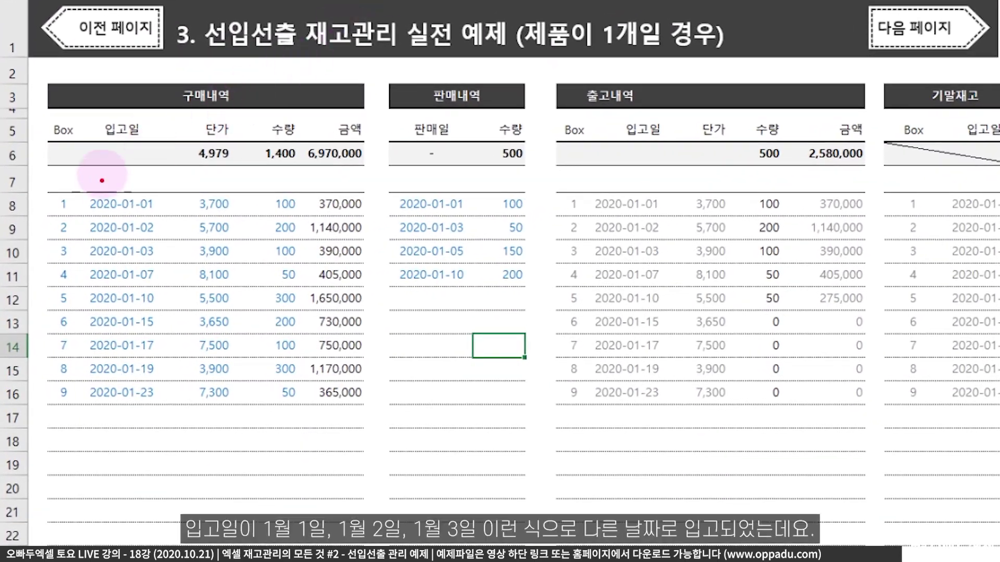
{"action": "left_click_drag", "start_coordinate": [147, 179], "coordinate": [166, 169]}
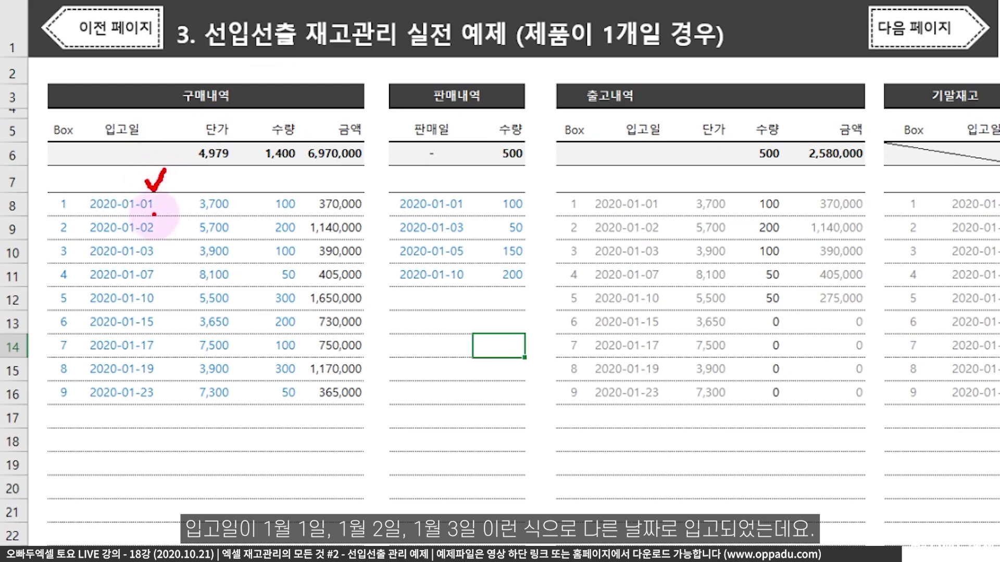
{"action": "left_click_drag", "start_coordinate": [154, 211], "coordinate": [175, 194]}
{"action": "left_click_drag", "start_coordinate": [152, 237], "coordinate": [185, 216]}
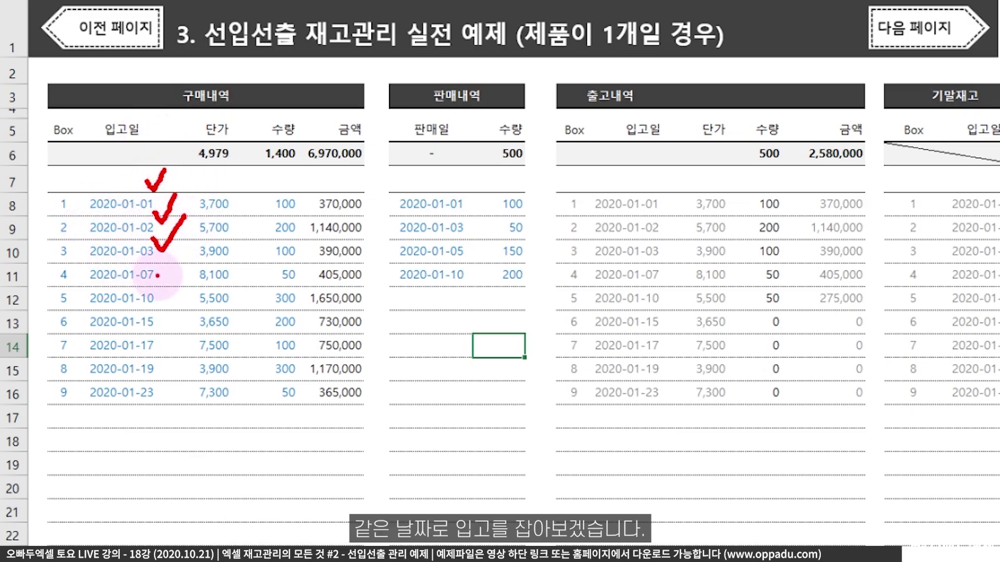
- Set the receipt date of box 2 in 구매내역 to 2020-01-01 and delete the sales in rows 9 to 11 of 판매내역
{"action": "left_click", "coordinate": [156, 236]}
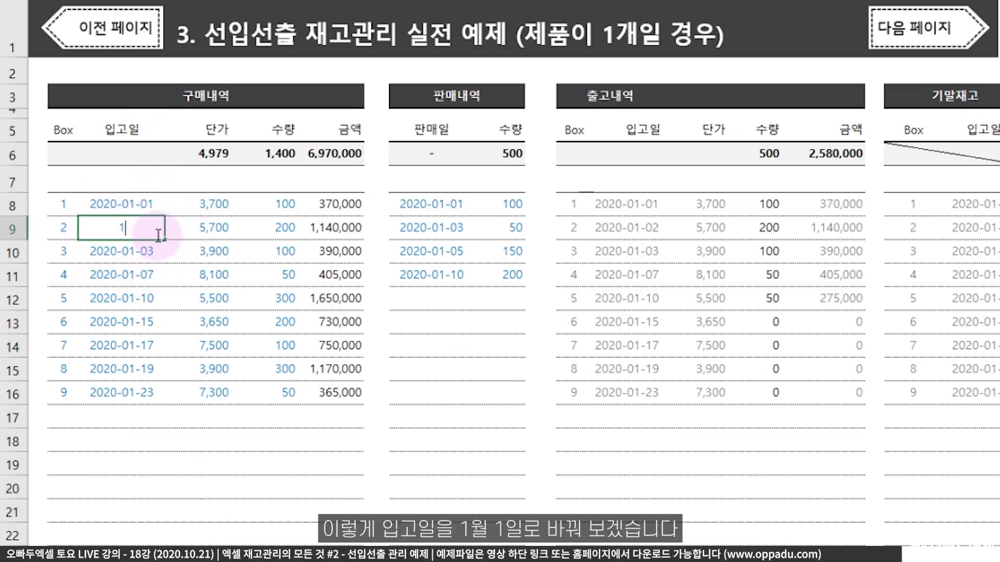
{"action": "key", "text": "Return"}
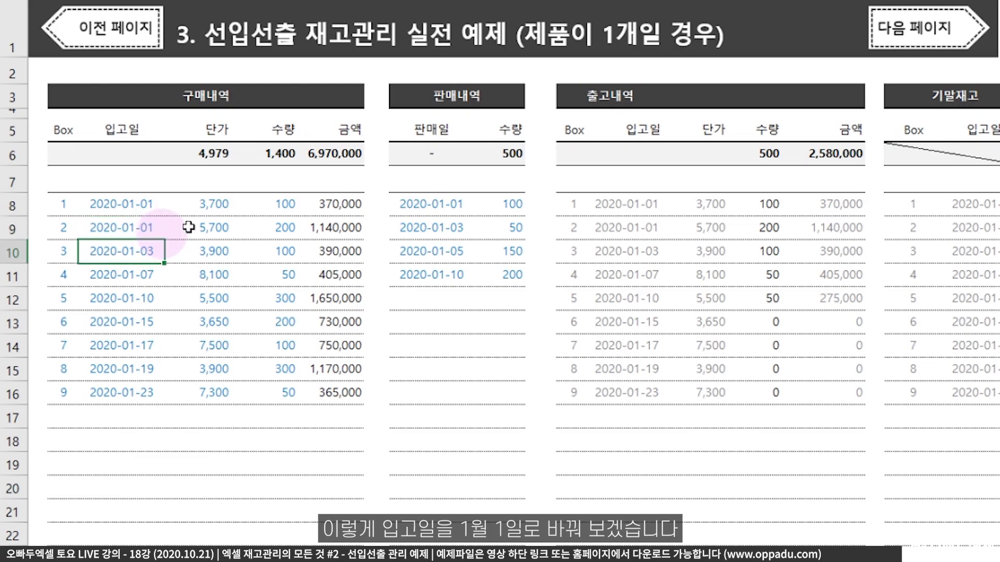
{"action": "left_click_drag", "start_coordinate": [431, 233], "coordinate": [480, 274]}
{"action": "key", "text": "Delete"}
{"action": "left_click", "coordinate": [451, 348]}
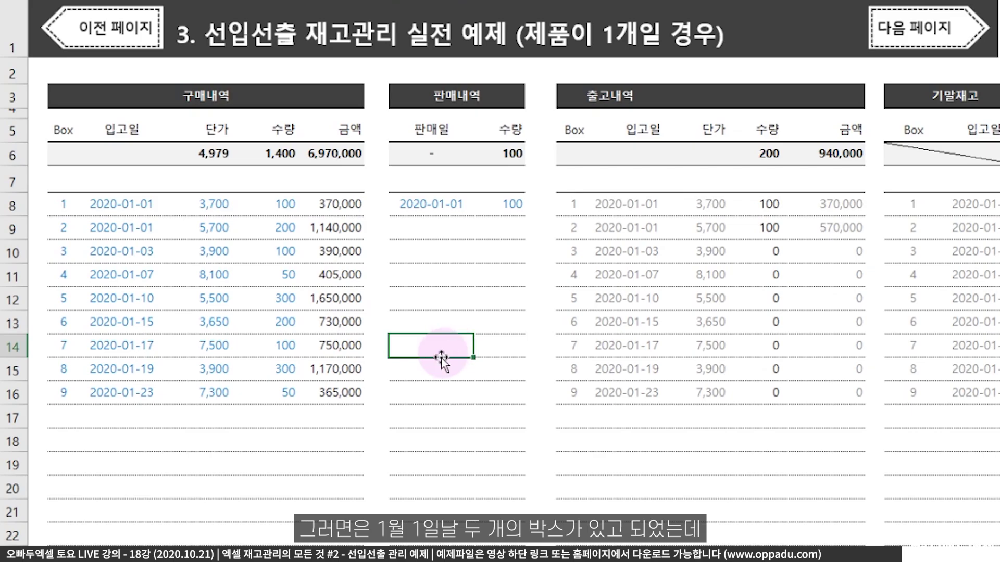
- Compare the two boxes received on 2020-01-01 and the single sale of that date with their outgoing quantities in 출고내역
{"action": "left_click_drag", "start_coordinate": [40, 189], "coordinate": [166, 241]}
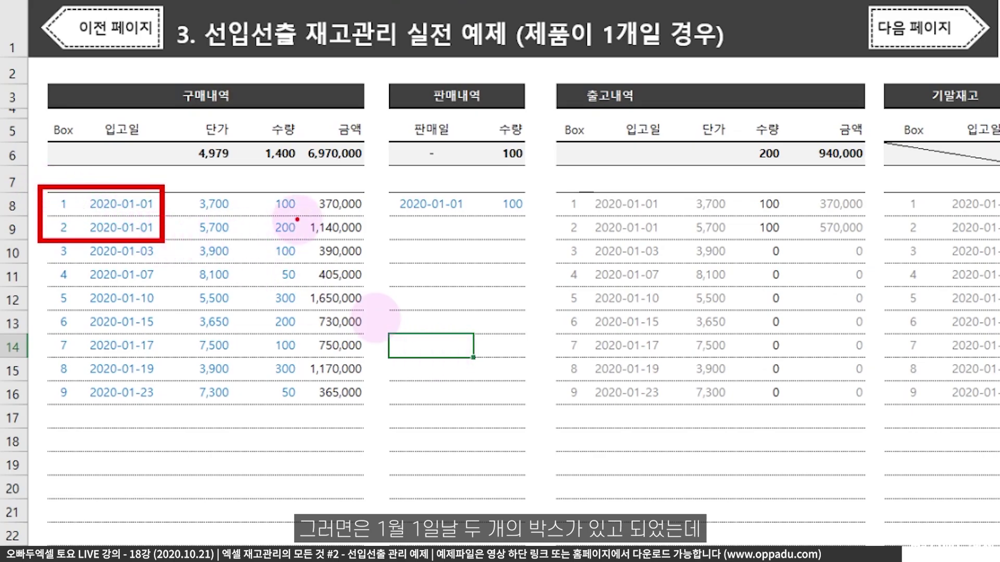
{"action": "mouse_move", "coordinate": [292, 192]}
{"action": "left_mouse_down"}
{"action": "mouse_move", "coordinate": [276, 199]}
{"action": "mouse_move", "coordinate": [299, 213]}
{"action": "mouse_move", "coordinate": [274, 233]}
{"action": "mouse_move", "coordinate": [305, 237]}
{"action": "mouse_move", "coordinate": [310, 221]}
{"action": "left_mouse_up"}
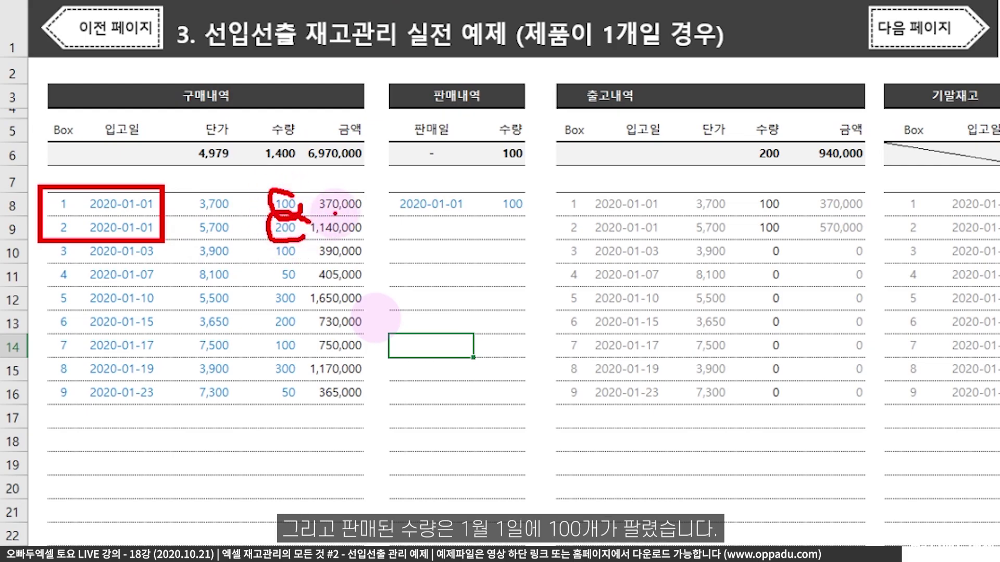
{"action": "left_click", "coordinate": [393, 203]}
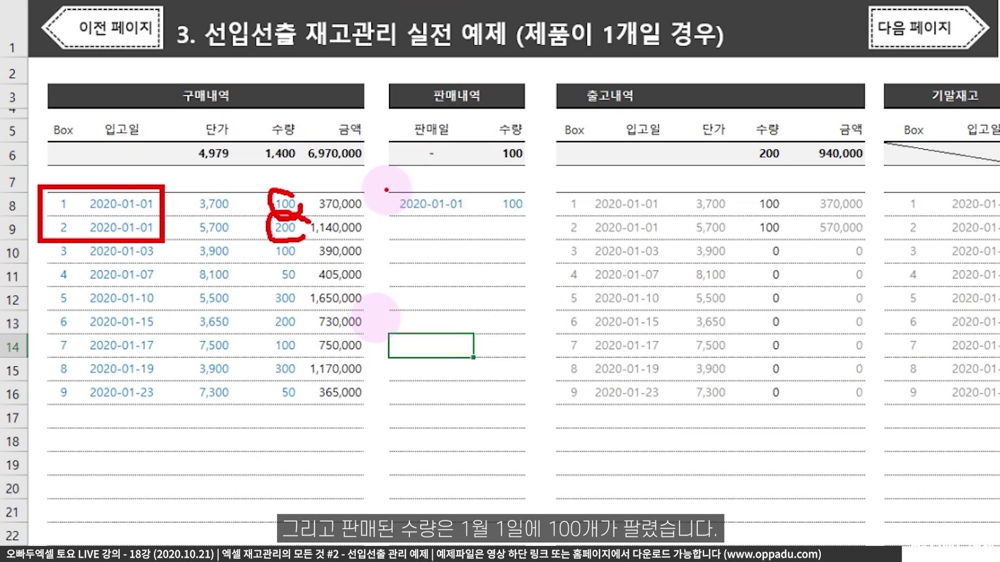
{"action": "mouse_move", "coordinate": [386, 190]}
{"action": "left_mouse_down"}
{"action": "mouse_move", "coordinate": [490, 221]}
{"action": "mouse_move", "coordinate": [529, 221]}
{"action": "left_mouse_up"}
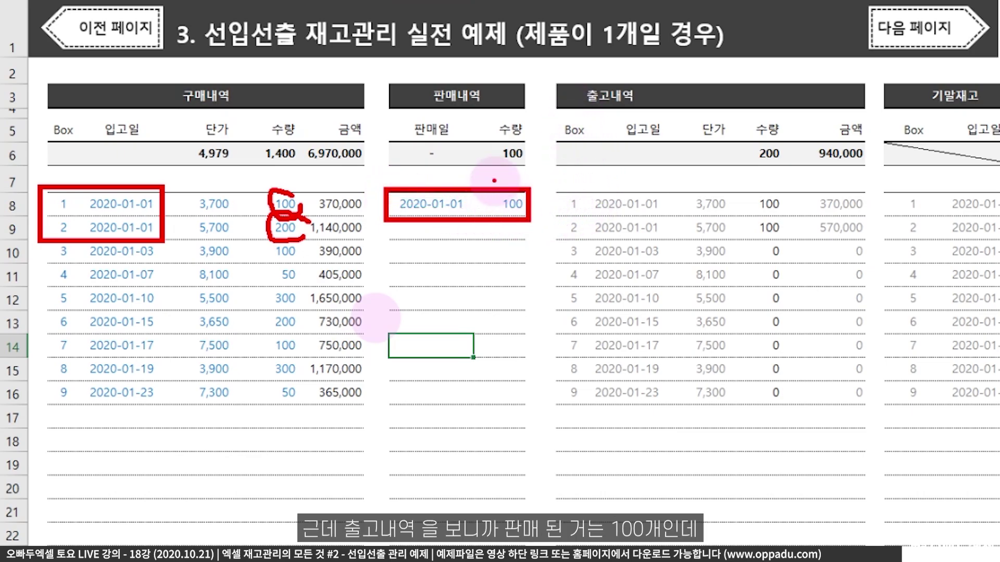
{"action": "mouse_move", "coordinate": [463, 164]}
{"action": "left_mouse_down"}
{"action": "mouse_move", "coordinate": [474, 185]}
{"action": "mouse_move", "coordinate": [488, 158]}
{"action": "left_mouse_up"}
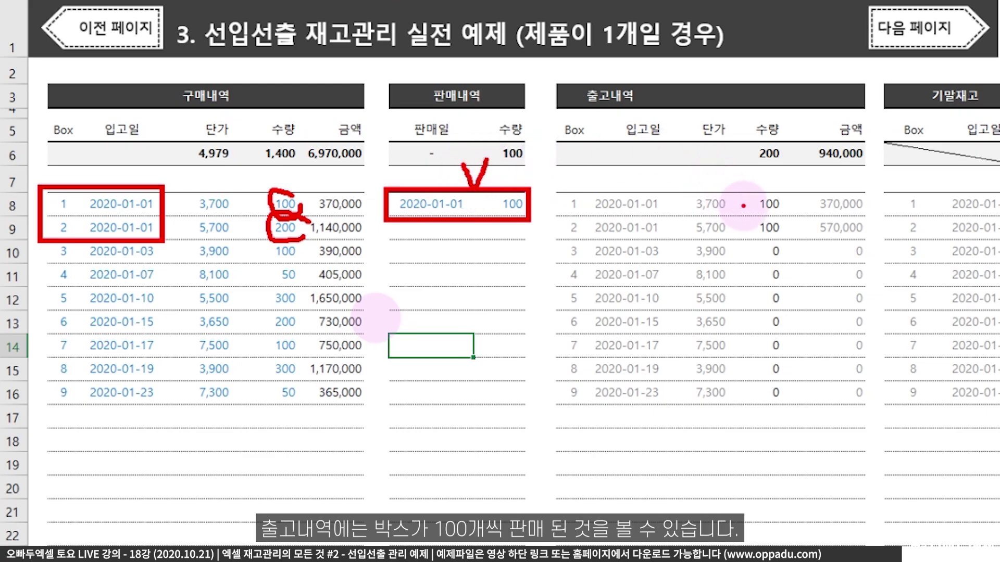
{"action": "mouse_move", "coordinate": [745, 190]}
{"action": "left_mouse_down"}
{"action": "mouse_move", "coordinate": [782, 189]}
{"action": "mouse_move", "coordinate": [742, 214]}
{"action": "mouse_move", "coordinate": [742, 192]}
{"action": "left_mouse_up"}
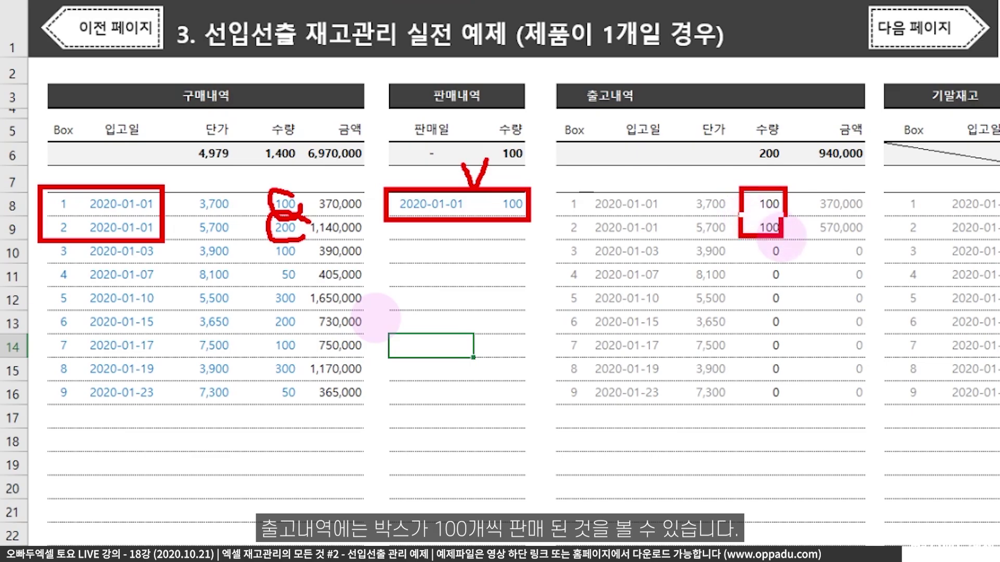
{"action": "key", "text": "Escape"}
- Open the N9 formula and examine how its references handle two boxes that share the same receipt date
{"action": "double_click", "coordinate": [754, 228]}
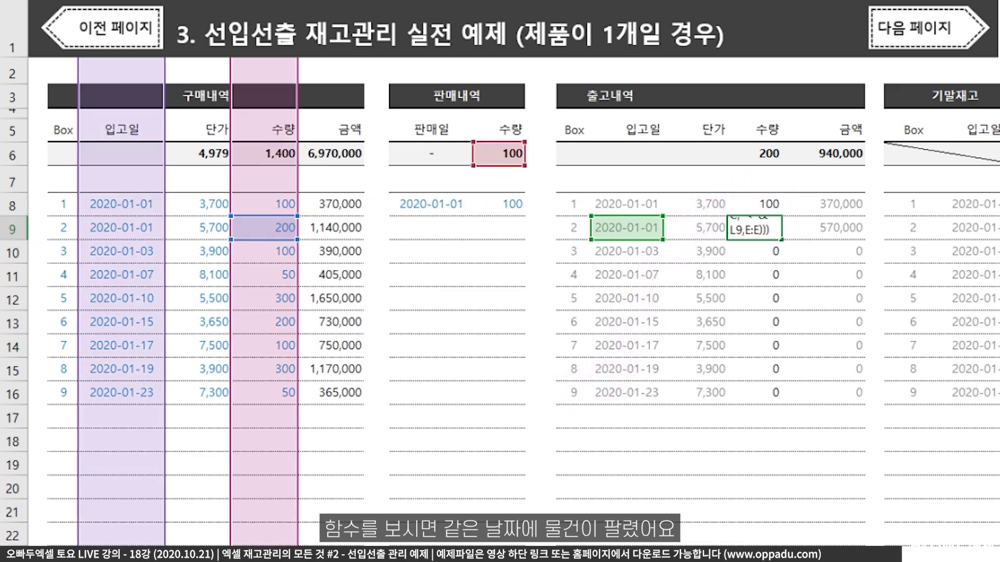
{"action": "left_click_drag", "start_coordinate": [469, 141], "coordinate": [526, 167]}
{"action": "left_click_drag", "start_coordinate": [588, 190], "coordinate": [668, 216]}
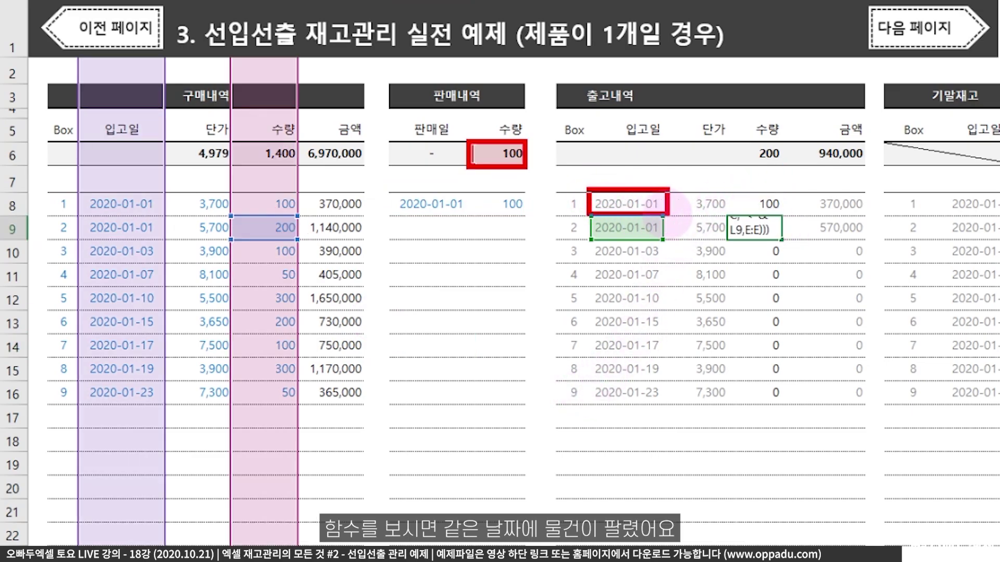
{"action": "left_click_drag", "start_coordinate": [589, 216], "coordinate": [669, 241]}
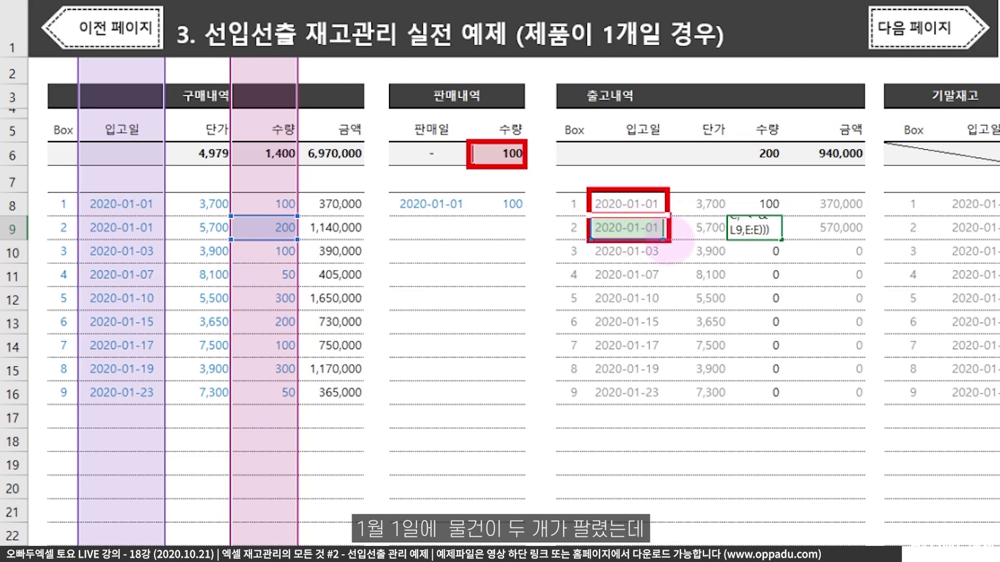
{"action": "left_click_drag", "start_coordinate": [646, 169], "coordinate": [662, 169]}
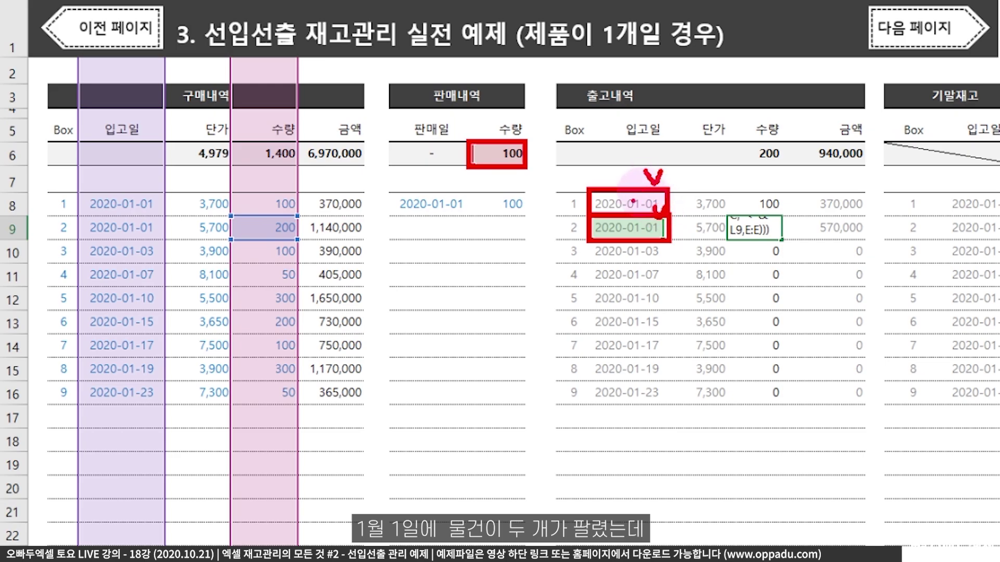
{"action": "mouse_move", "coordinate": [552, 213]}
{"action": "left_mouse_down"}
{"action": "mouse_move", "coordinate": [610, 245]}
{"action": "mouse_move", "coordinate": [855, 252]}
{"action": "mouse_move", "coordinate": [873, 243]}
{"action": "left_mouse_up"}
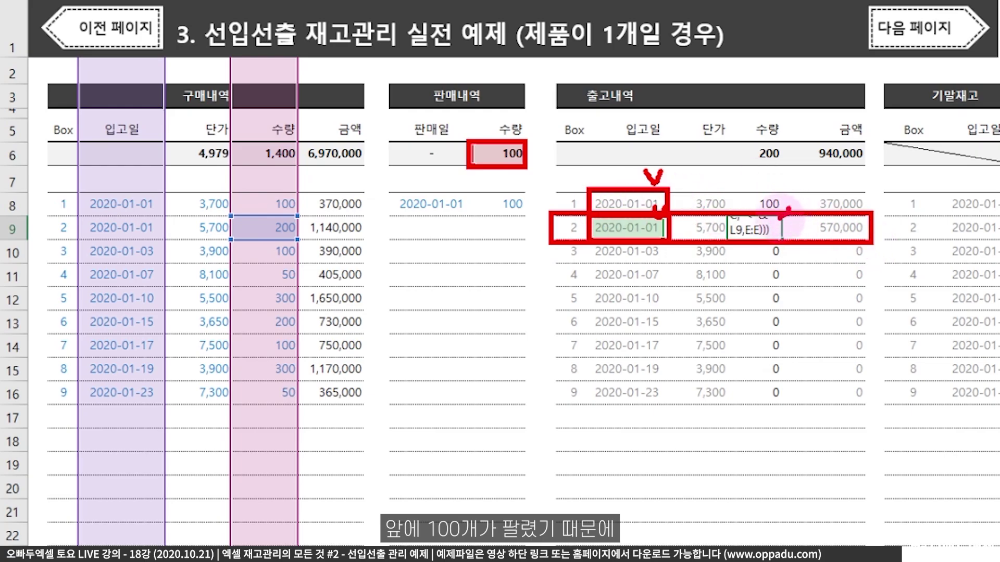
{"action": "mouse_move", "coordinate": [737, 215]}
{"action": "left_mouse_down"}
{"action": "mouse_move", "coordinate": [756, 182]}
{"action": "mouse_move", "coordinate": [796, 207]}
{"action": "left_mouse_up"}
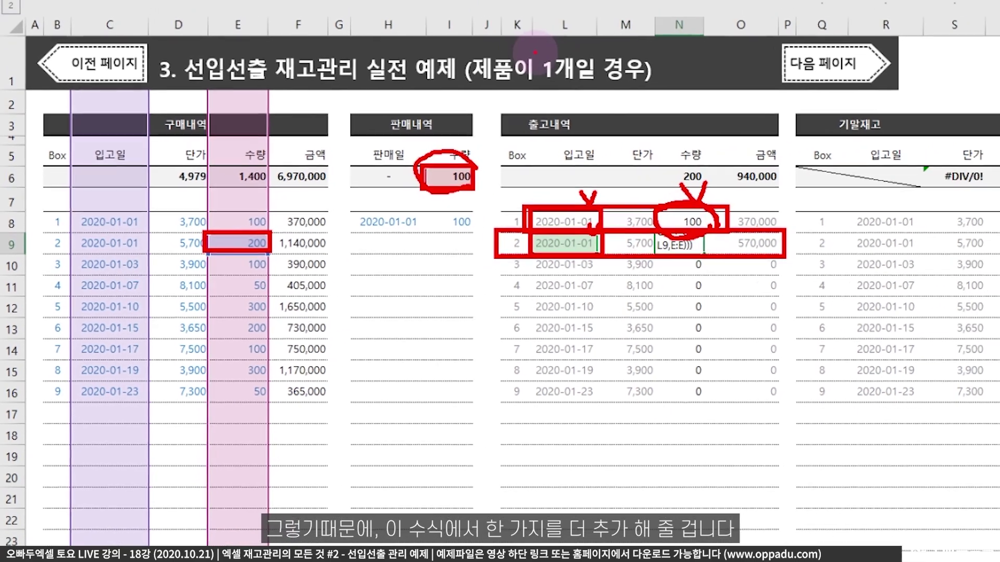
{"action": "key", "text": "Escape"}
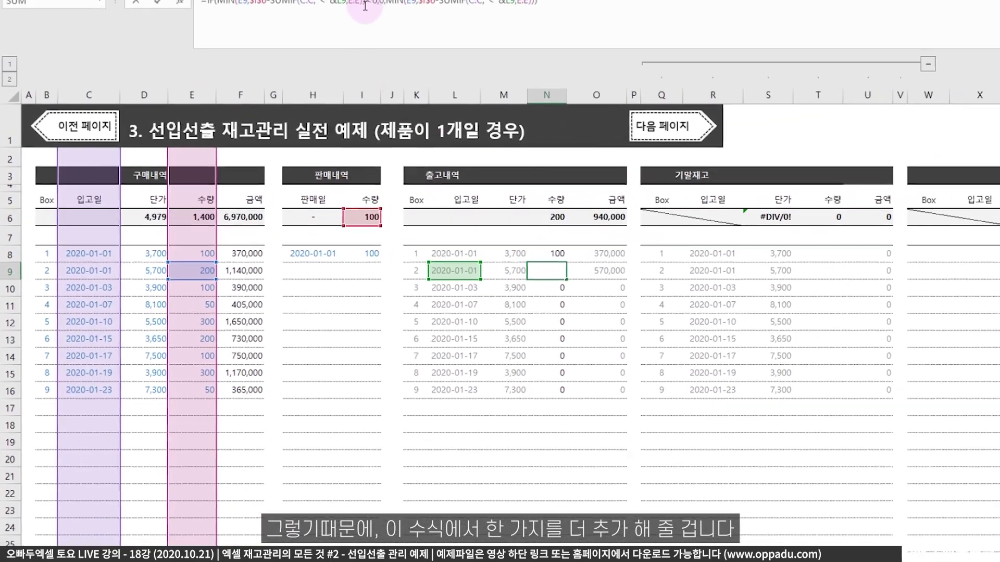
- In the N9 formula, start subtracting a SUMIF right after the first MIN, before the <0 comparison
{"action": "left_click", "coordinate": [364, 6]}
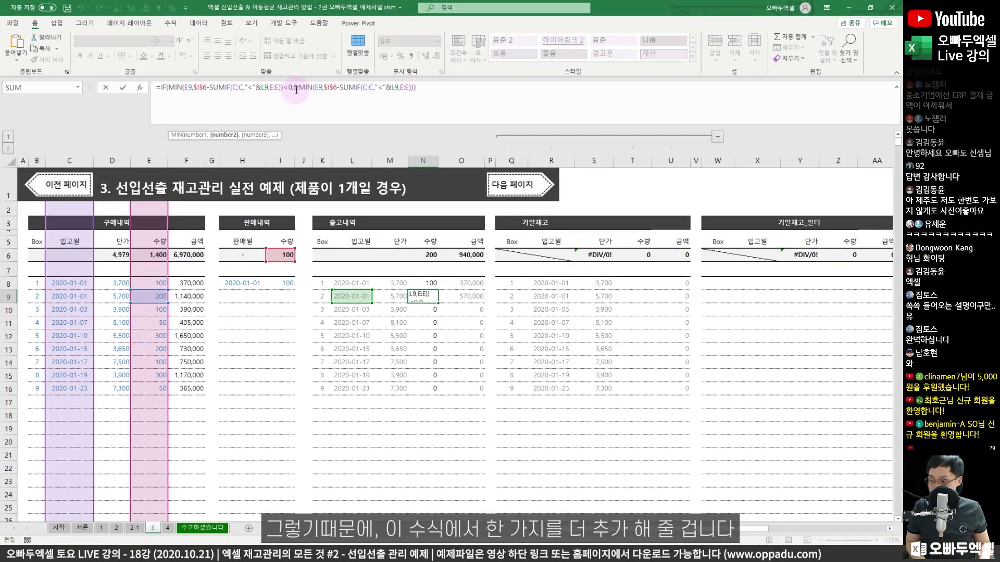
{"action": "left_click", "coordinate": [292, 89]}
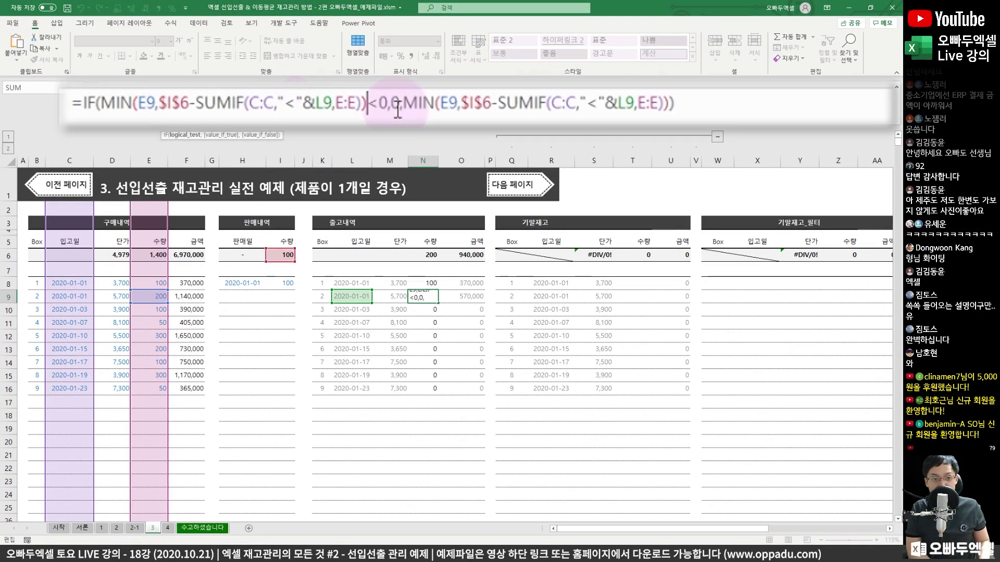
{"action": "type", "text": "="}
{"action": "key", "text": "BackSpace"}
{"action": "type", "text": "-SUM"}
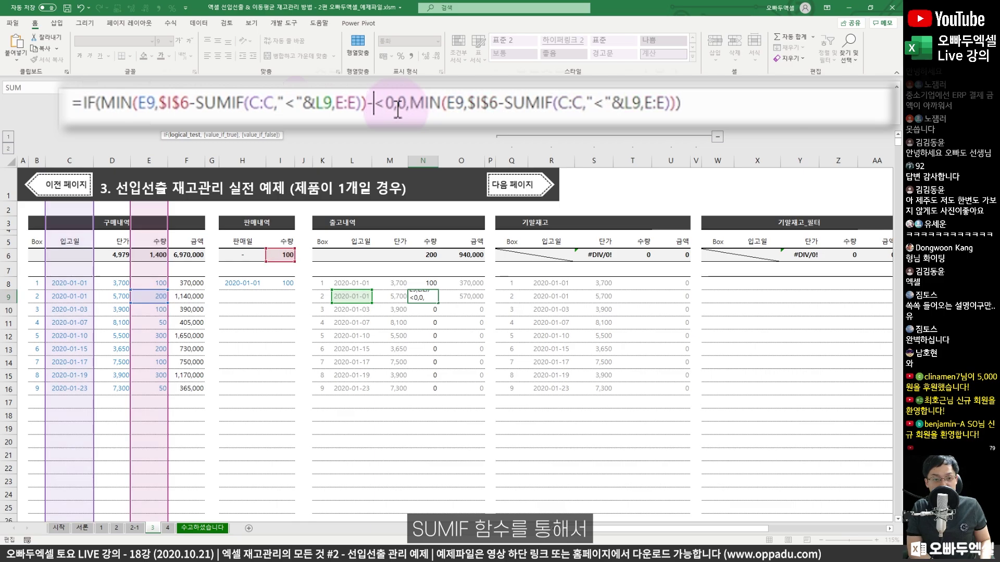
{"action": "type", "text": "IF("}
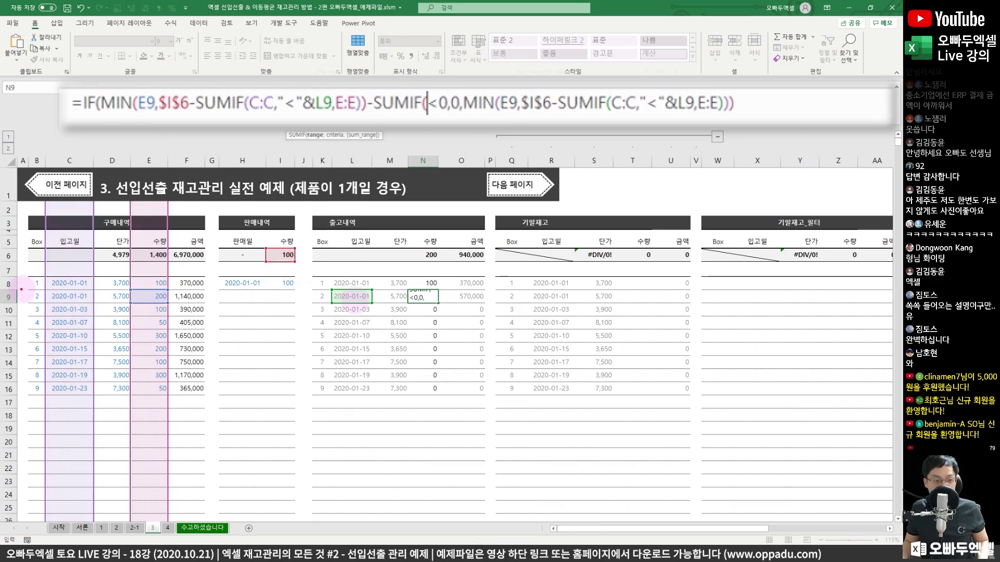
- Complete the subtracted SUMIF in the N9 formula with range L7:L8, criteria L9 and sum range N7:N8
{"action": "mouse_move", "coordinate": [19, 291]}
{"action": "left_mouse_down"}
{"action": "mouse_move", "coordinate": [67, 308]}
{"action": "mouse_move", "coordinate": [390, 323]}
{"action": "mouse_move", "coordinate": [503, 307]}
{"action": "mouse_move", "coordinate": [697, 306]}
{"action": "left_mouse_up"}
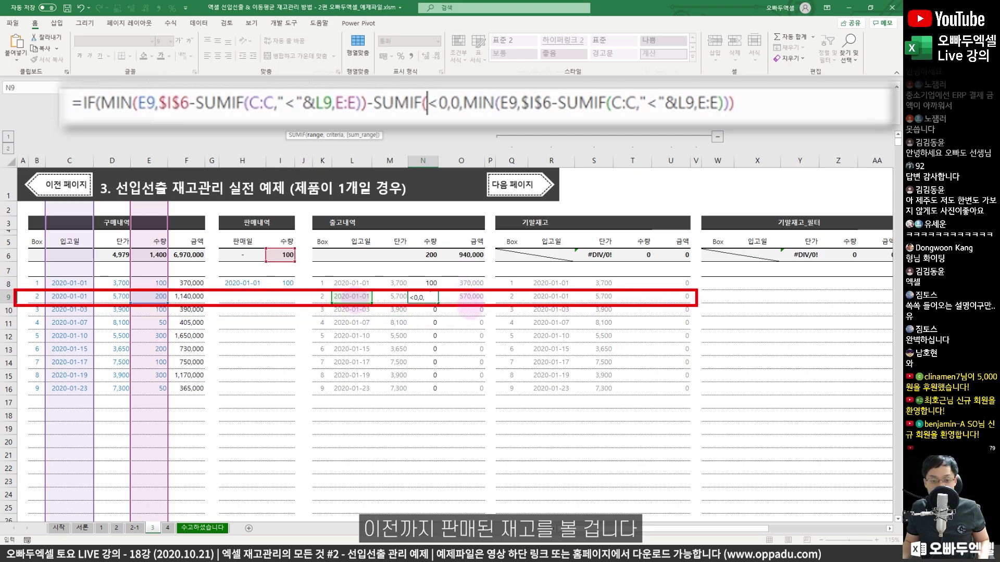
{"action": "left_click_drag", "start_coordinate": [471, 303], "coordinate": [463, 268]}
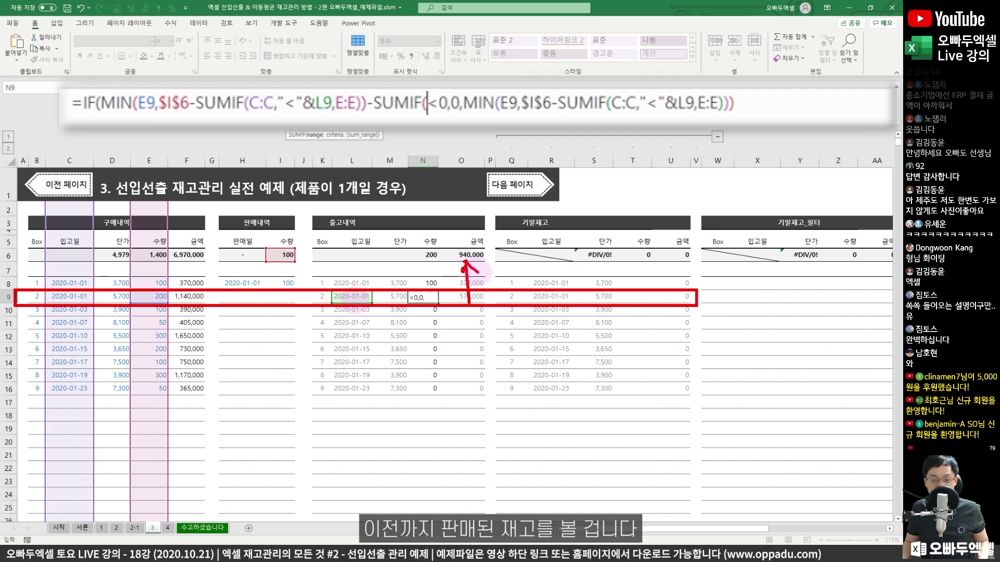
{"action": "key", "text": "Escape"}
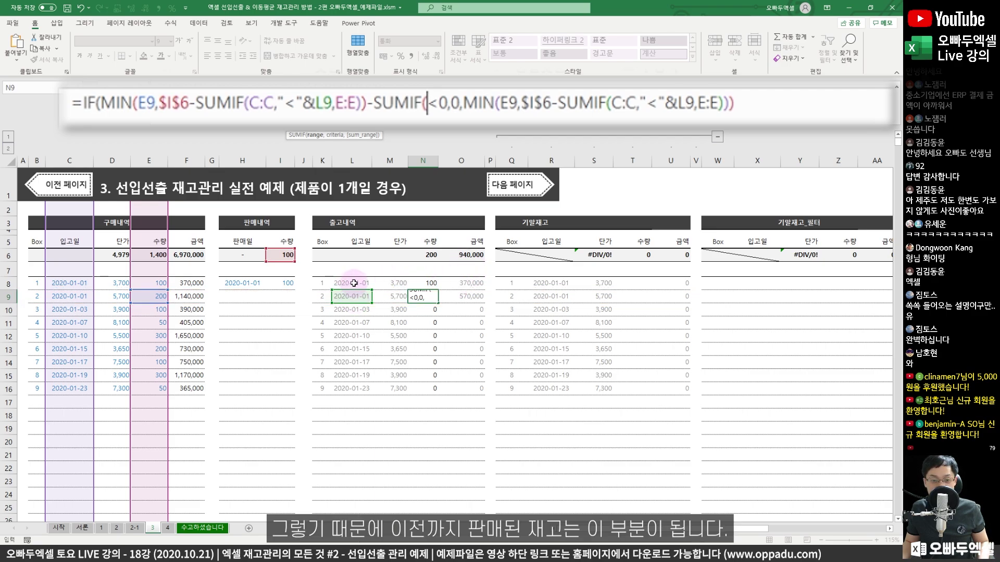
{"action": "left_click_drag", "start_coordinate": [354, 283], "coordinate": [355, 271]}
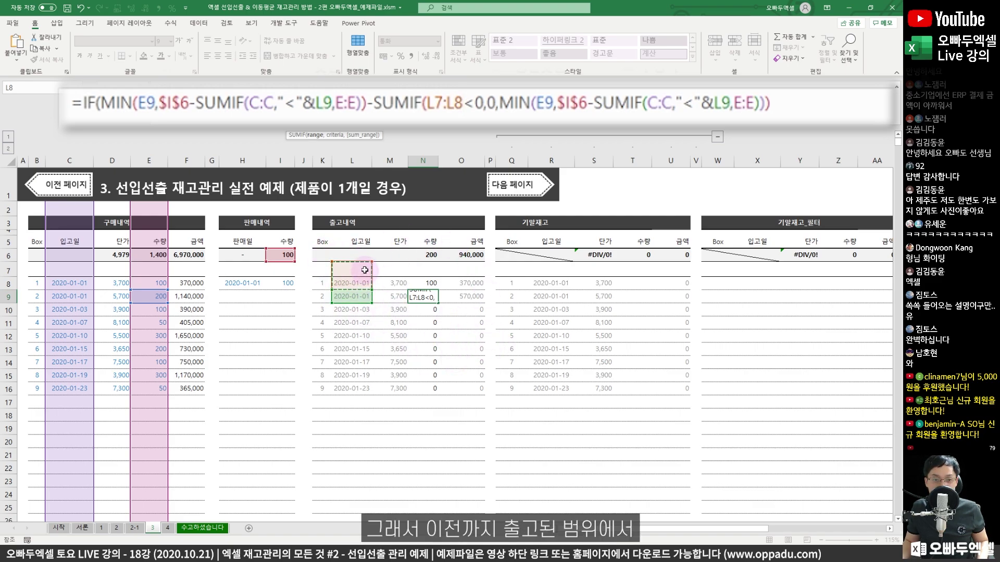
{"action": "type", "text": ","}
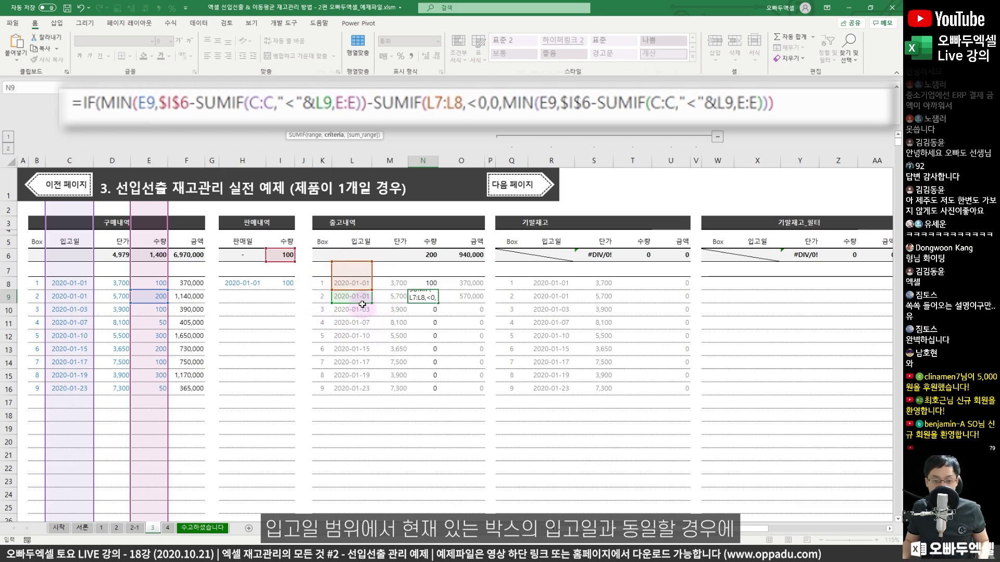
{"action": "left_click", "coordinate": [363, 297]}
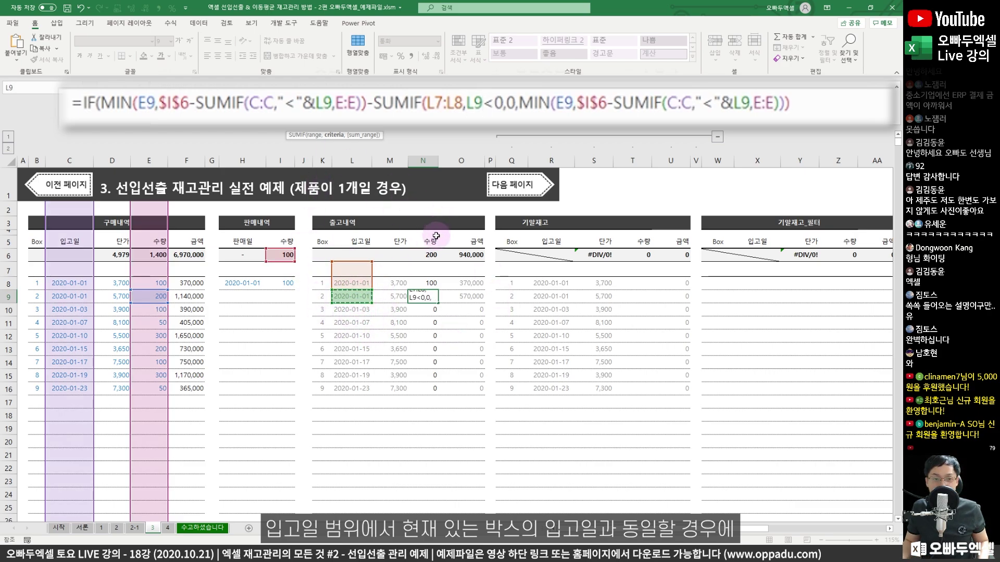
{"action": "type", "text": ","}
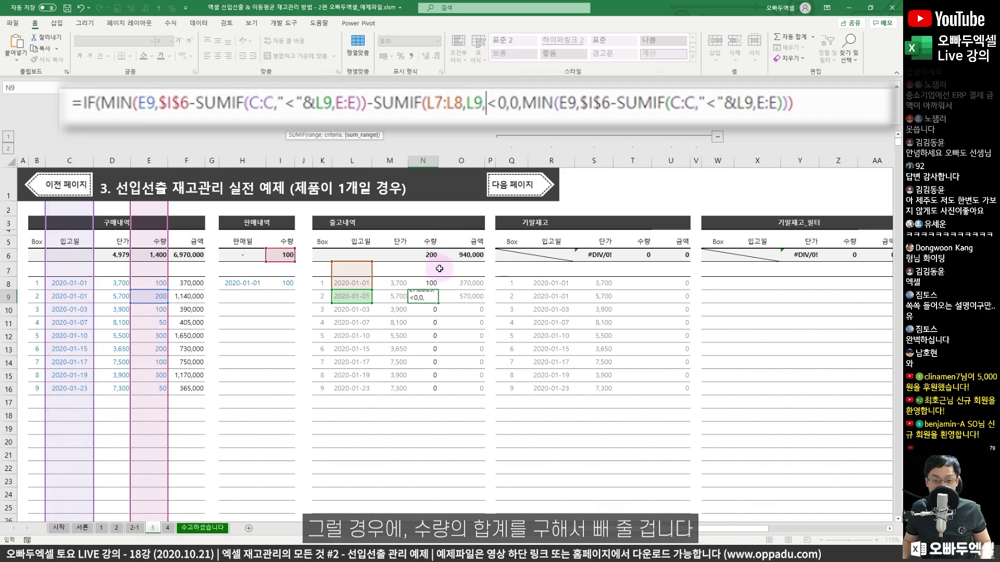
{"action": "left_click_drag", "start_coordinate": [431, 271], "coordinate": [429, 278]}
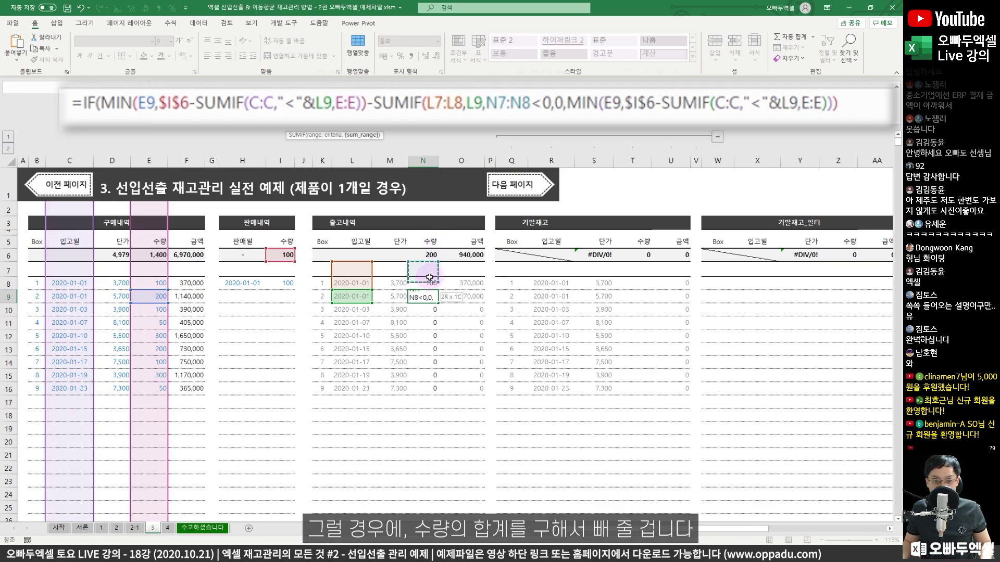
{"action": "type", "text": ")"}
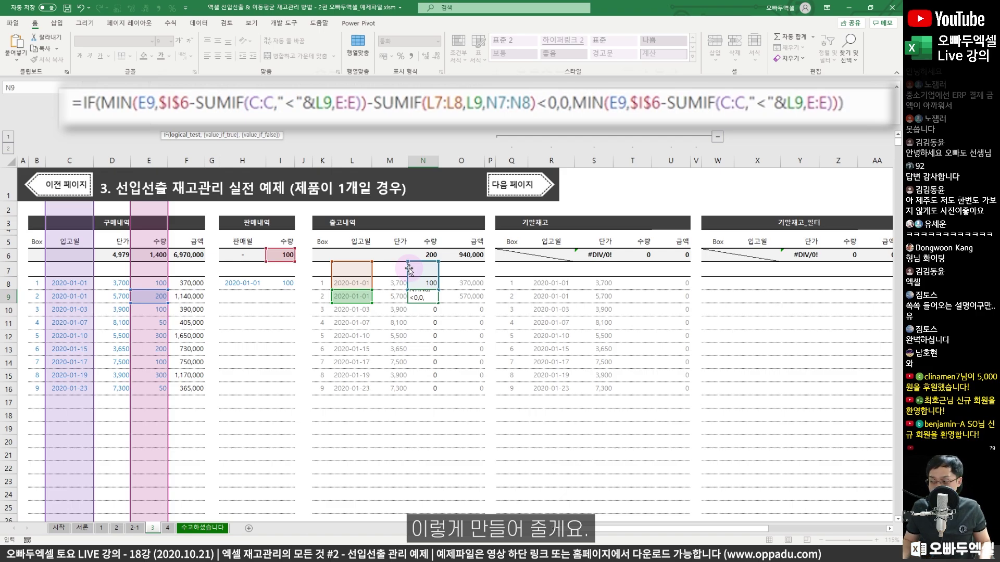
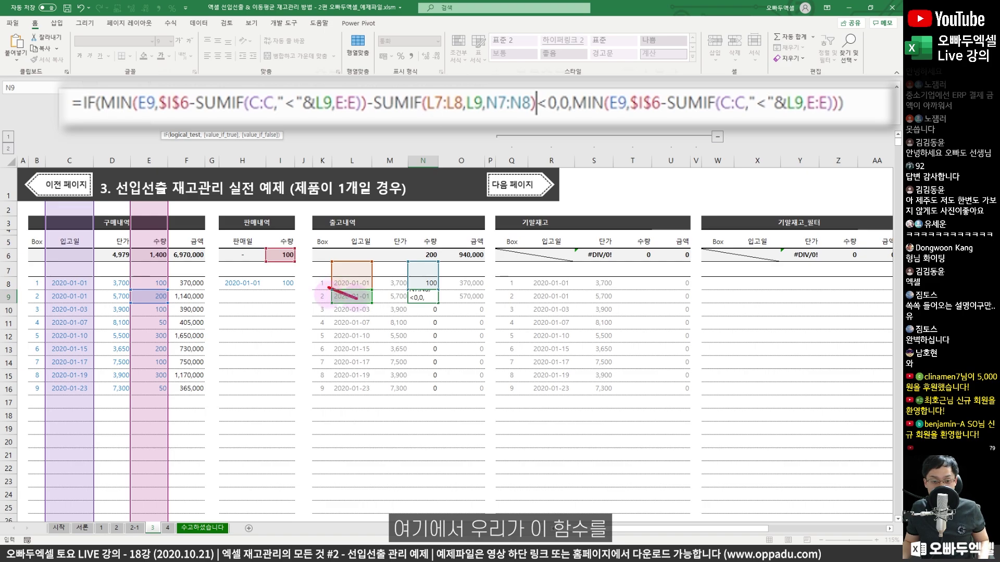
- Make the SUMIF ranges in N9 expand downward by anchoring their first cells as $L$7:L8 and $N$7:N8
{"action": "mouse_move", "coordinate": [413, 293]}
{"action": "left_mouse_down"}
{"action": "mouse_move", "coordinate": [439, 306]}
{"action": "mouse_move", "coordinate": [460, 371]}
{"action": "mouse_move", "coordinate": [476, 350]}
{"action": "left_mouse_up"}
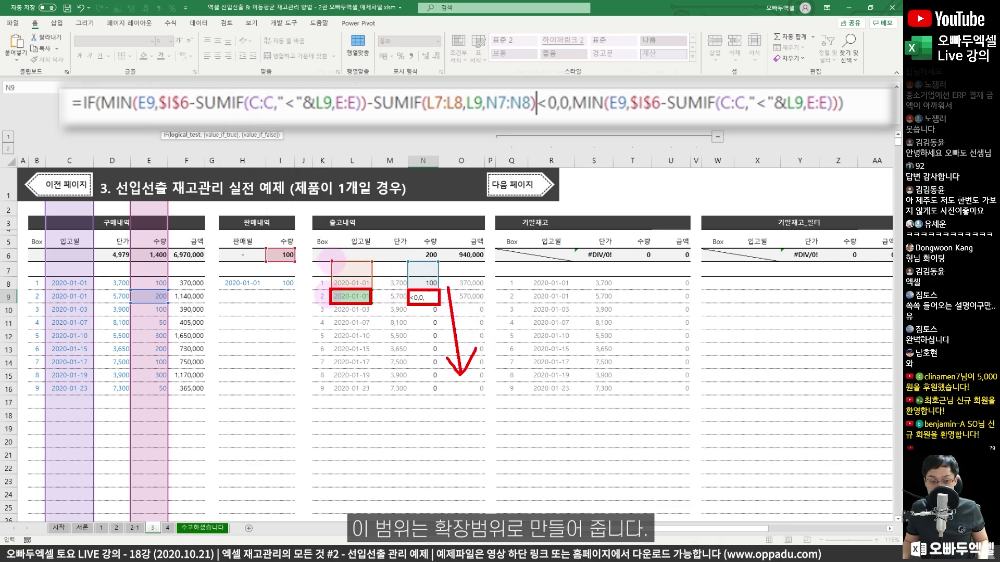
{"action": "mouse_move", "coordinate": [331, 261]}
{"action": "left_mouse_down"}
{"action": "mouse_move", "coordinate": [363, 272]}
{"action": "mouse_move", "coordinate": [372, 260]}
{"action": "left_mouse_up"}
{"action": "left_click_drag", "start_coordinate": [408, 265], "coordinate": [407, 265]}
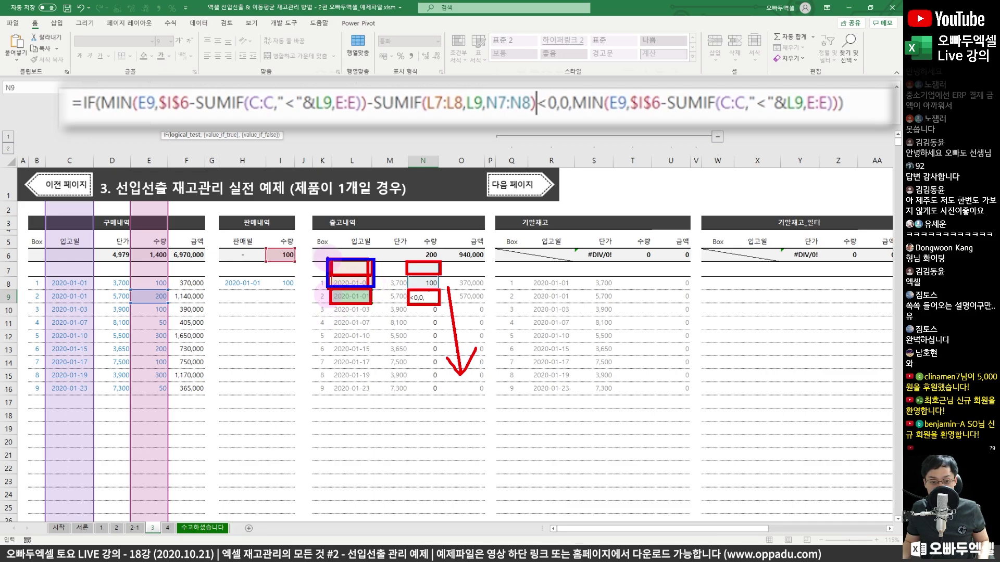
{"action": "left_click_drag", "start_coordinate": [329, 292], "coordinate": [375, 305]}
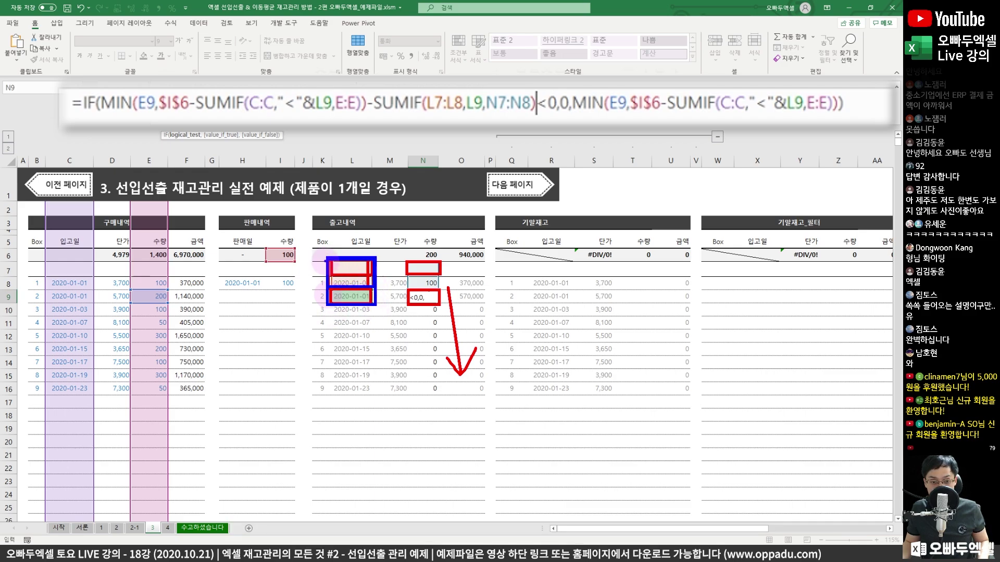
{"action": "left_click_drag", "start_coordinate": [325, 259], "coordinate": [376, 313]}
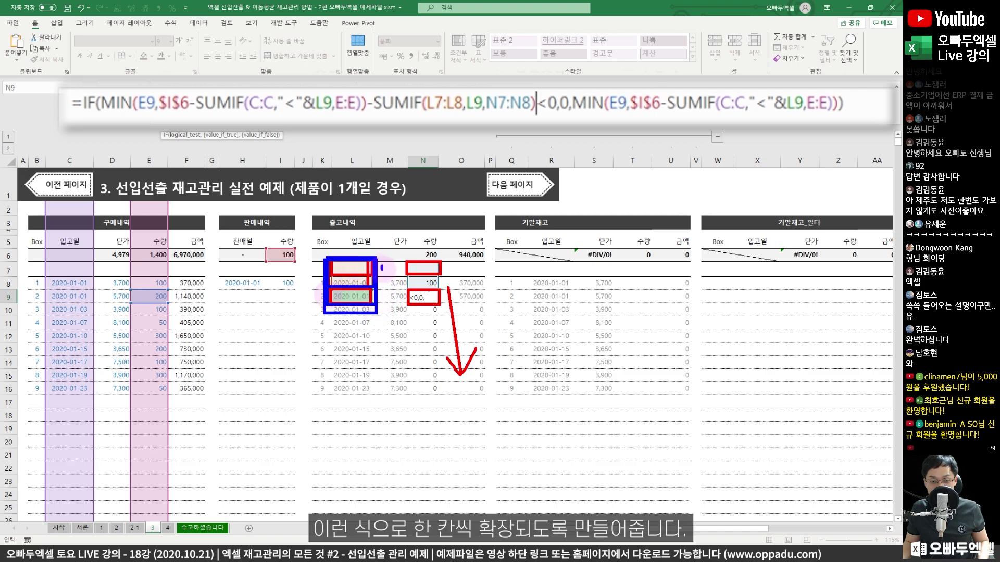
{"action": "left_click_drag", "start_coordinate": [382, 267], "coordinate": [382, 313]}
{"action": "key", "text": "Escape"}
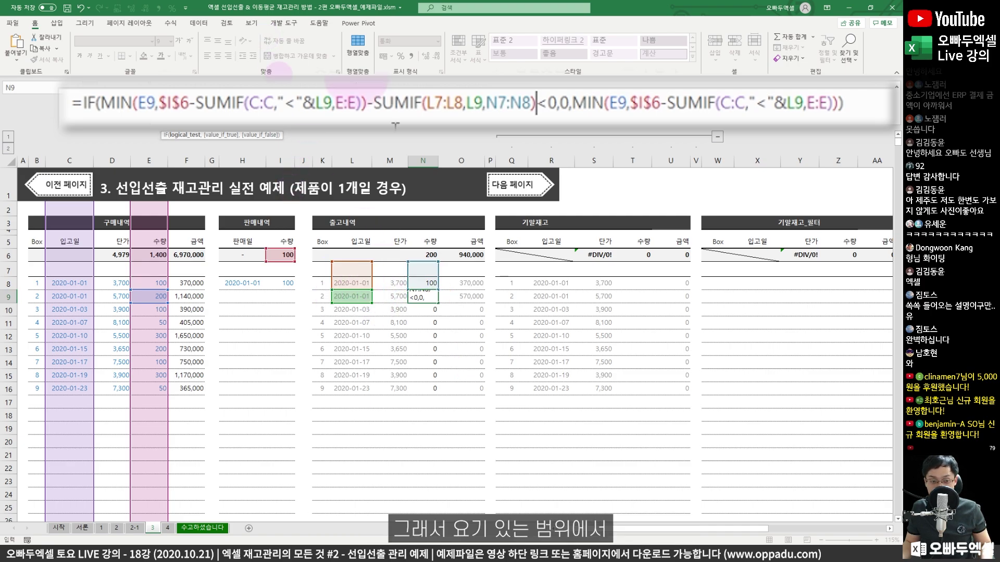
{"action": "left_click", "coordinate": [435, 107]}
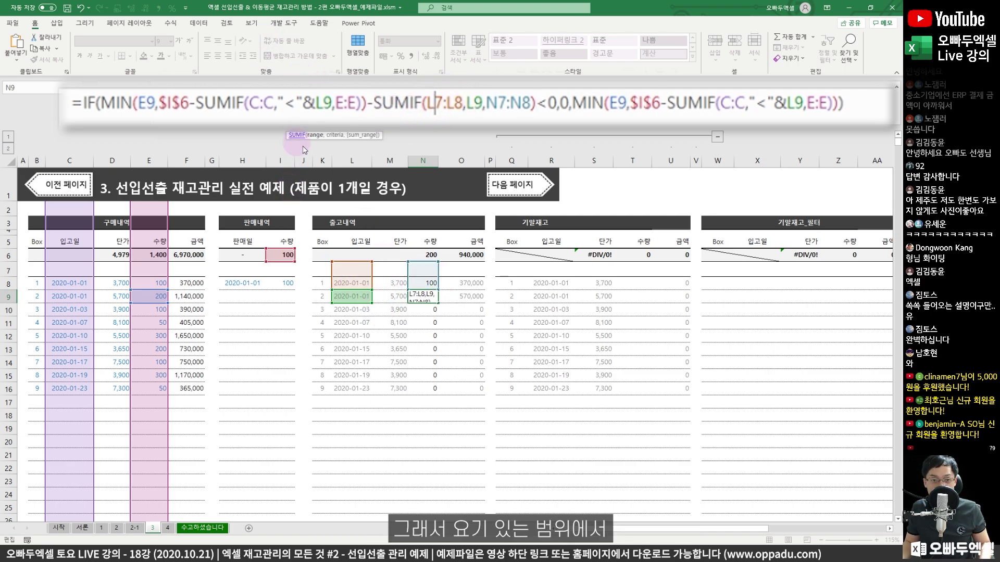
{"action": "key", "text": "F4"}
{"action": "left_click", "coordinate": [503, 106]}
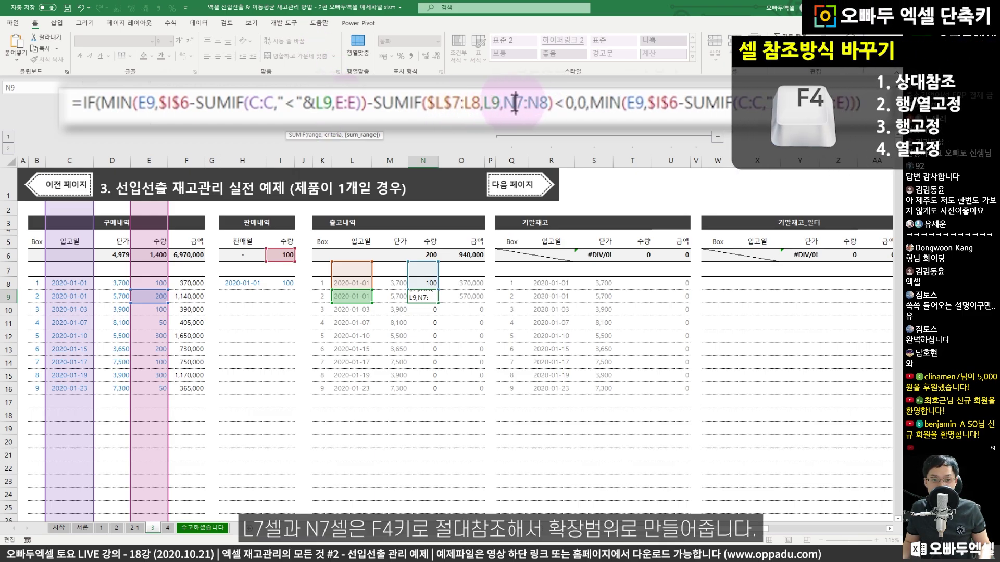
{"action": "key", "text": "F4"}
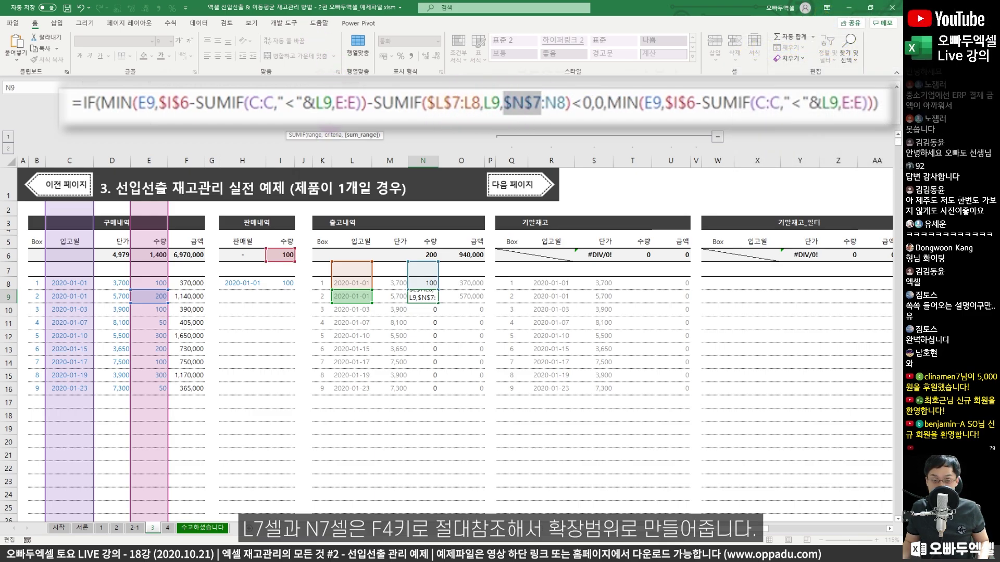
{"action": "left_click_drag", "start_coordinate": [481, 106], "coordinate": [452, 104]}
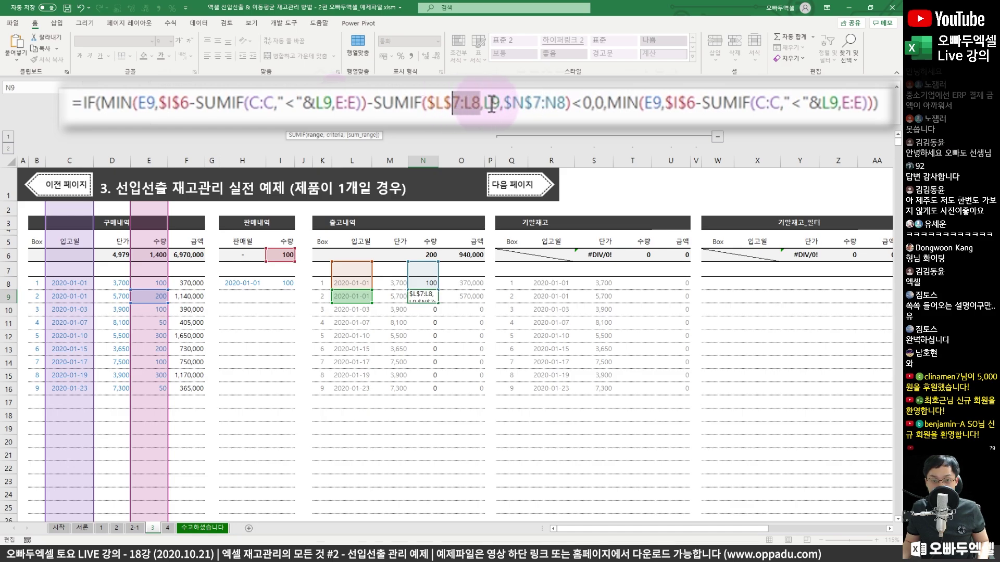
{"action": "left_click", "coordinate": [498, 105]}
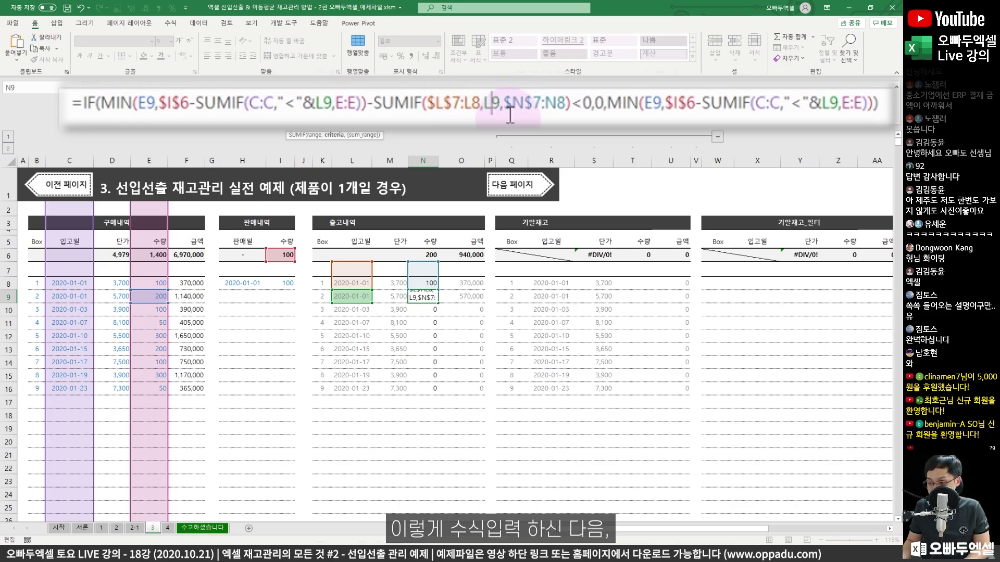
- Copy the -SUMIF($L$7:L8,L9,$N$7:N8) term into the second MIN of the N9 formula, right after its E:E) SUMIF, and commit the formula
{"action": "left_click", "coordinate": [368, 101]}
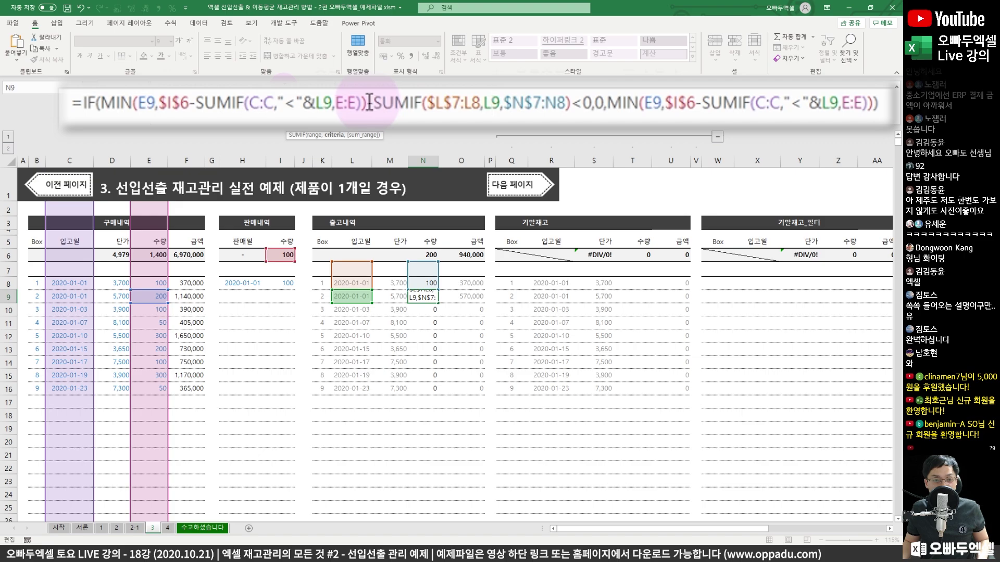
{"action": "left_click_drag", "start_coordinate": [369, 102], "coordinate": [573, 107]}
{"action": "key", "text": "ctrl+c"}
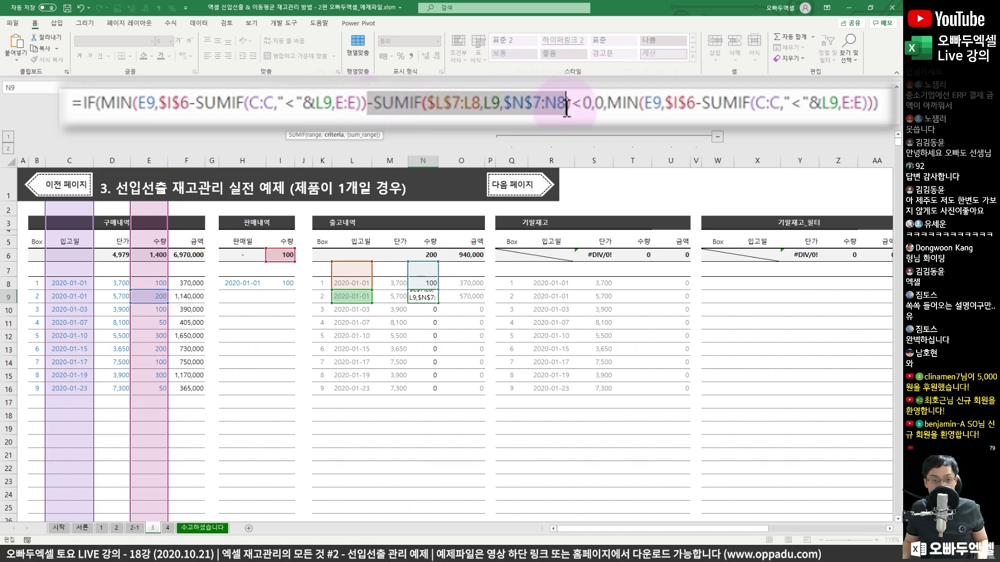
{"action": "left_click", "coordinate": [503, 87]}
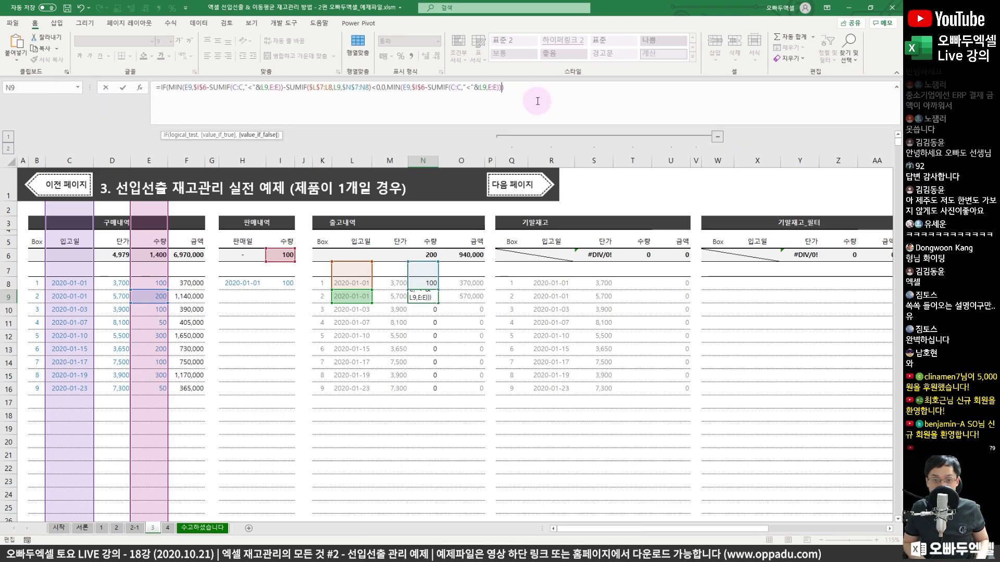
{"action": "key", "text": "Left"}
{"action": "key", "text": "Left"}
{"action": "key", "text": "ctrl+v"}
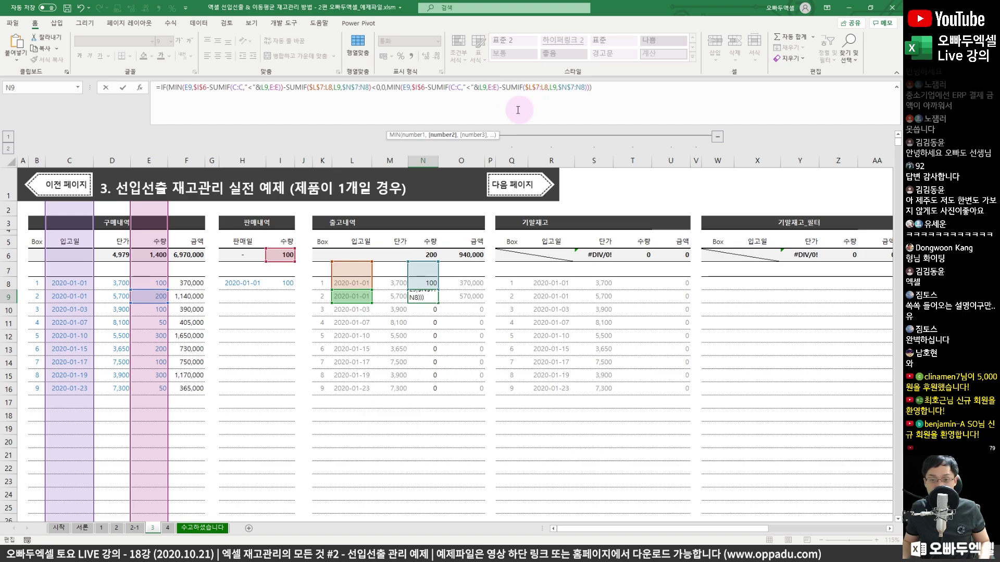
{"action": "left_click", "coordinate": [239, 91]}
{"action": "key", "text": "ctrl+a"}
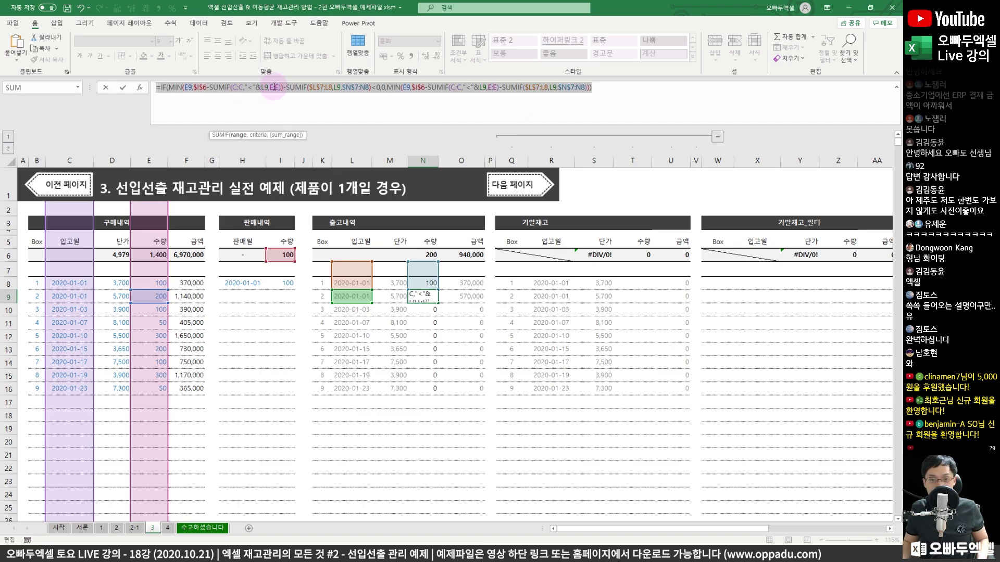
{"action": "left_click", "coordinate": [274, 87]}
- Fill the N9 formula down to N16 and check the outgoing quantities of the two boxes received on 2020-01-01
{"action": "left_click", "coordinate": [433, 300]}
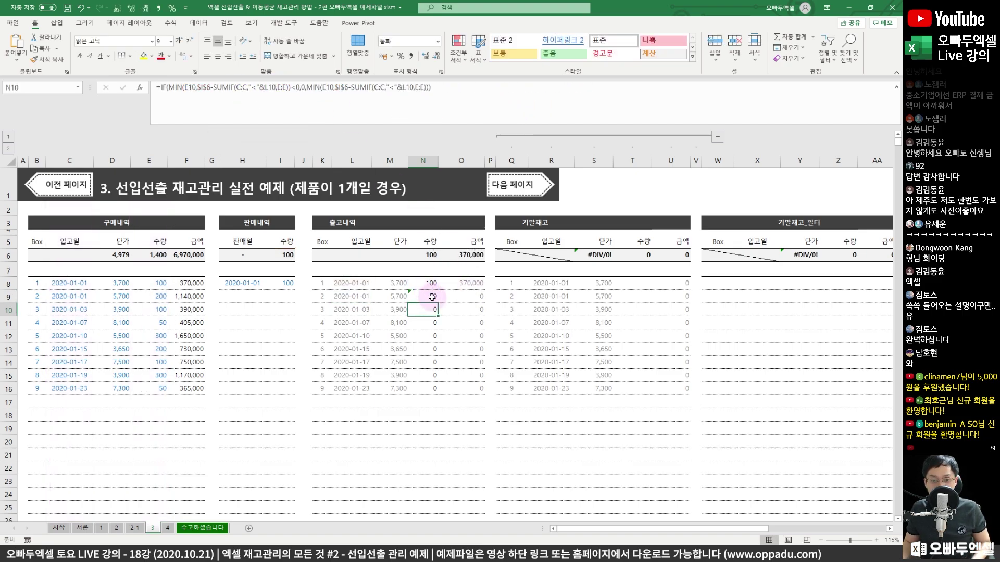
{"action": "left_click", "coordinate": [440, 306]}
{"action": "left_click", "coordinate": [434, 299]}
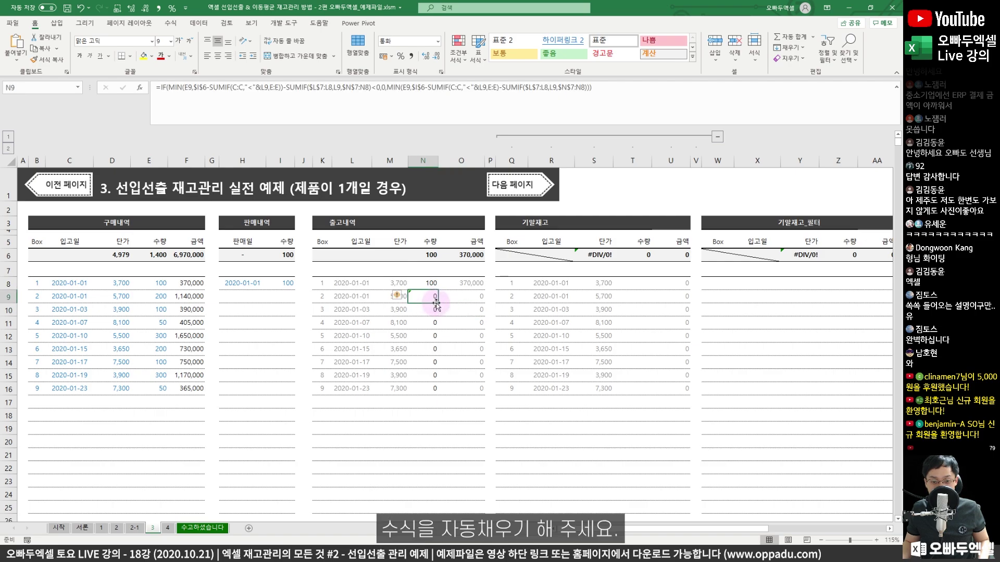
{"action": "left_click_drag", "start_coordinate": [438, 303], "coordinate": [437, 394]}
{"action": "left_click", "coordinate": [435, 336]}
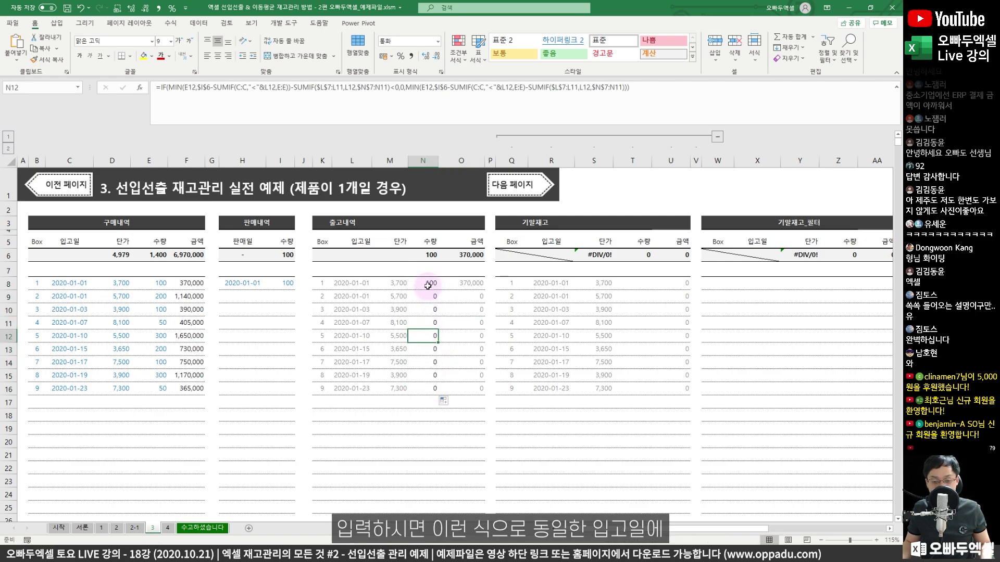
{"action": "left_click", "coordinate": [241, 282]}
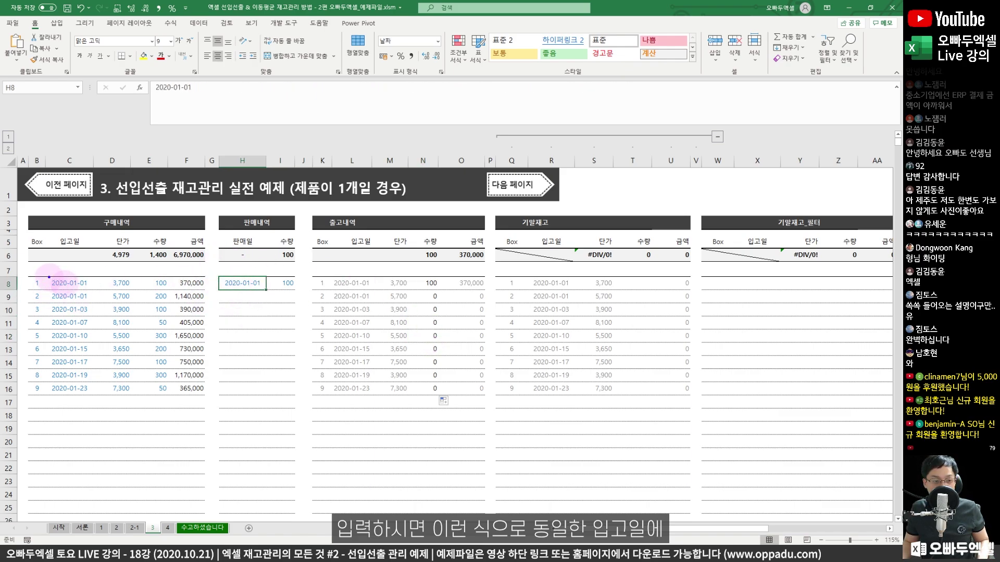
{"action": "left_click_drag", "start_coordinate": [49, 277], "coordinate": [87, 302]}
{"action": "mouse_move", "coordinate": [410, 280]}
{"action": "left_mouse_down"}
{"action": "mouse_move", "coordinate": [451, 314]}
{"action": "mouse_move", "coordinate": [439, 302]}
{"action": "left_mouse_up"}
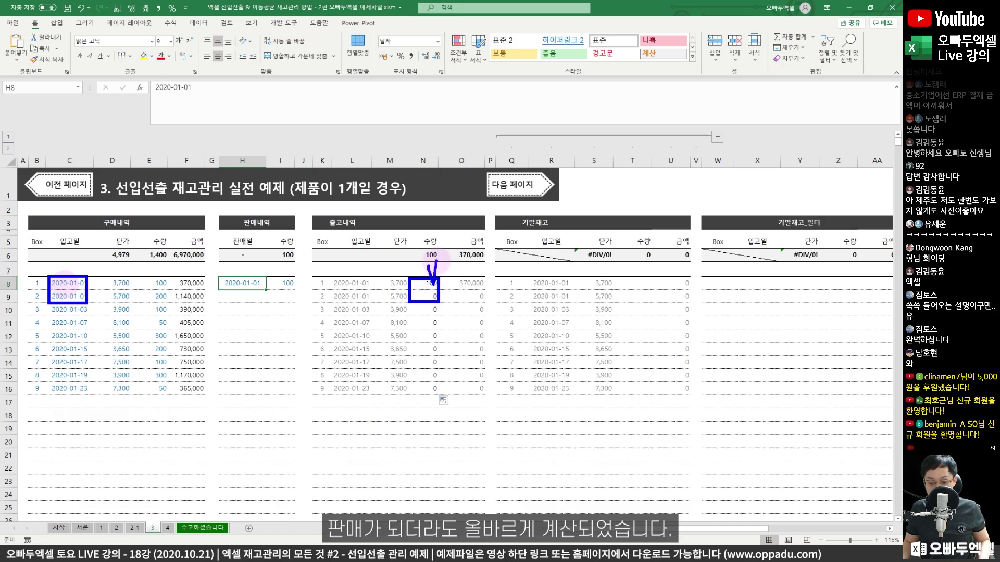
{"action": "key", "text": "Escape"}
- Add sales to rows 9 to 11 of 판매내역: 200 on 1/5, 300 on 1/10 and 100 on 1/15
{"action": "left_click", "coordinate": [242, 296]}
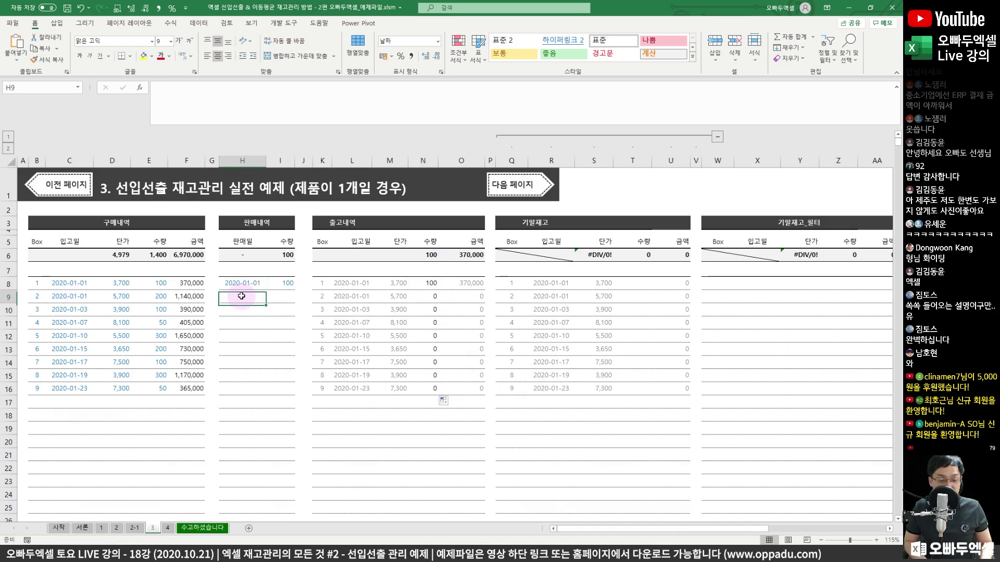
{"action": "type", "text": "1/5"}
{"action": "key", "text": "Tab"}
{"action": "type", "text": "200"}
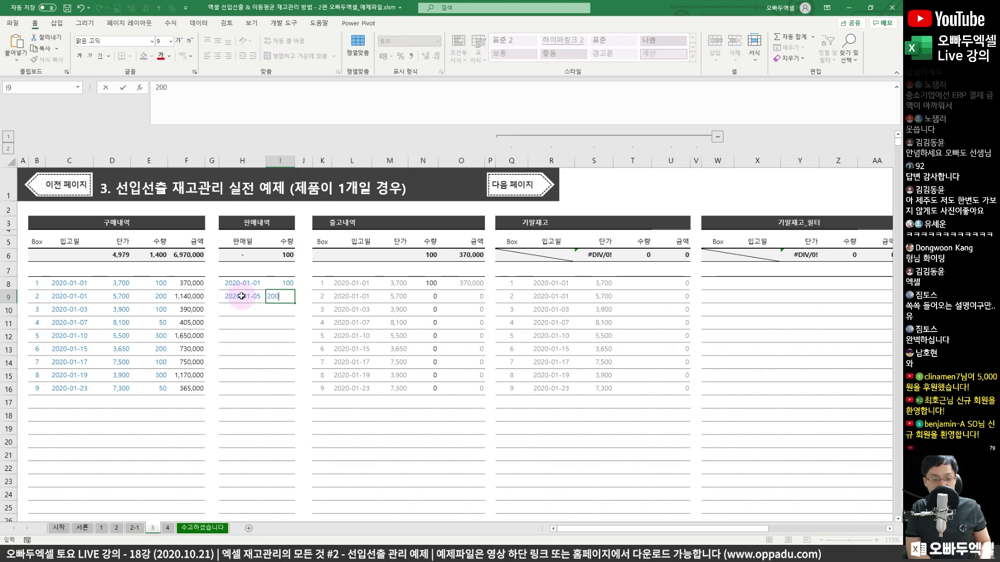
{"action": "key", "text": "Return"}
{"action": "type", "text": "1/10"}
{"action": "key", "text": "Tab"}
{"action": "type", "text": "300"}
{"action": "key", "text": "Return"}
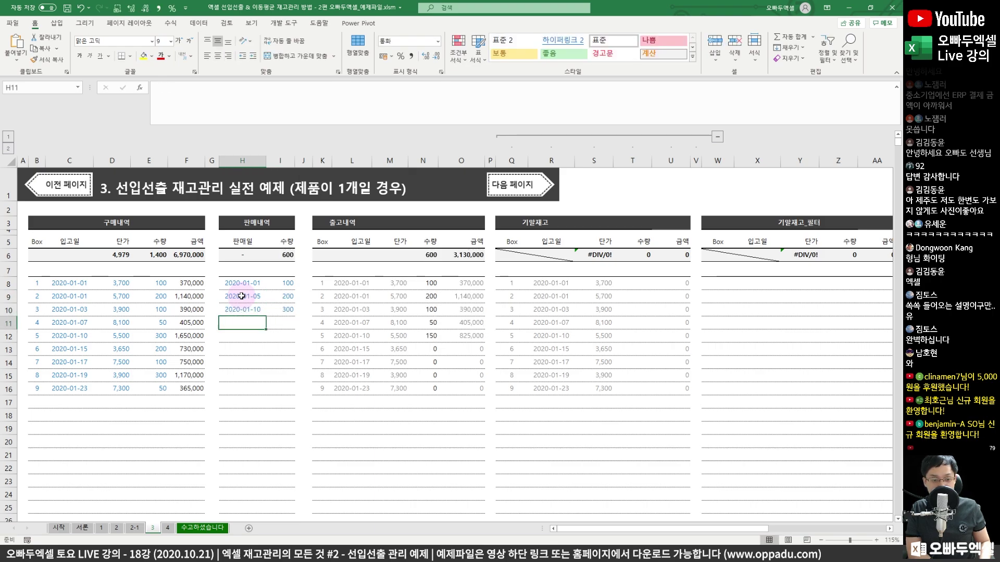
{"action": "type", "text": "1/15"}
{"action": "key", "text": "Tab"}
{"action": "type", "text": "100"}
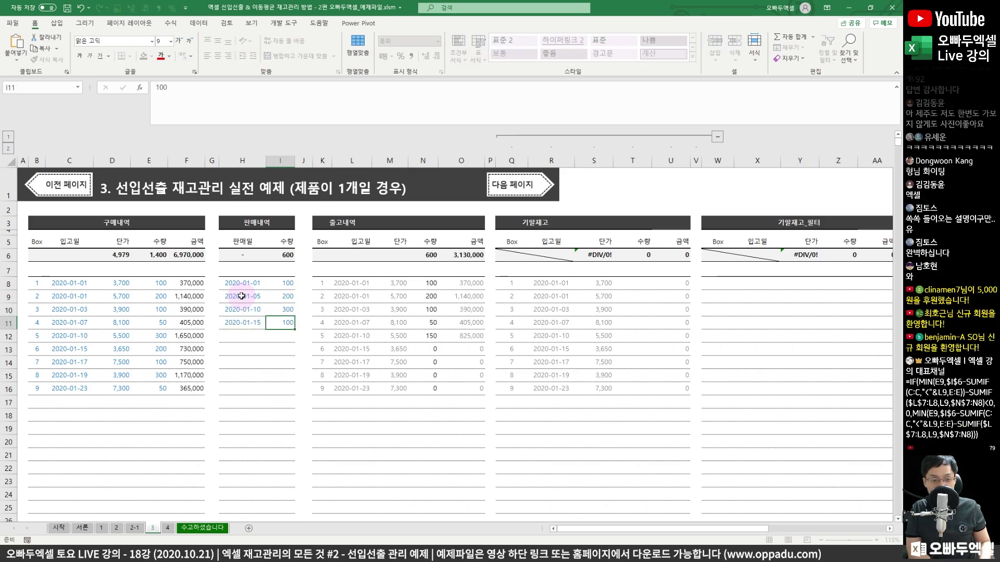
{"action": "key", "text": "Return"}
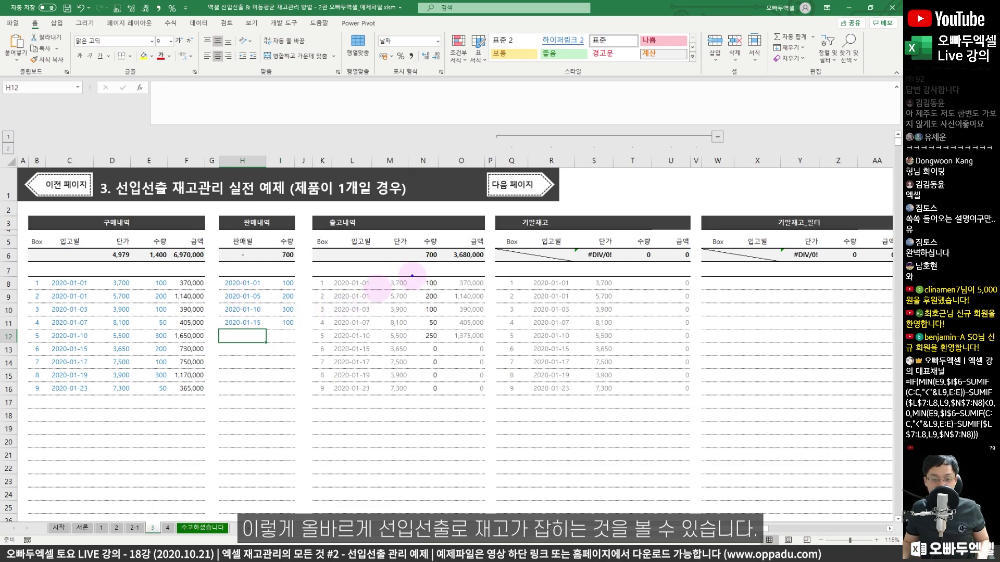
- Calculate the 기말재고 quantity in T8 as =E8-N8 and fill the formula down to T16
{"action": "mouse_move", "coordinate": [412, 275]}
{"action": "left_mouse_down"}
{"action": "mouse_move", "coordinate": [413, 339]}
{"action": "mouse_move", "coordinate": [443, 344]}
{"action": "mouse_move", "coordinate": [425, 275]}
{"action": "left_mouse_up"}
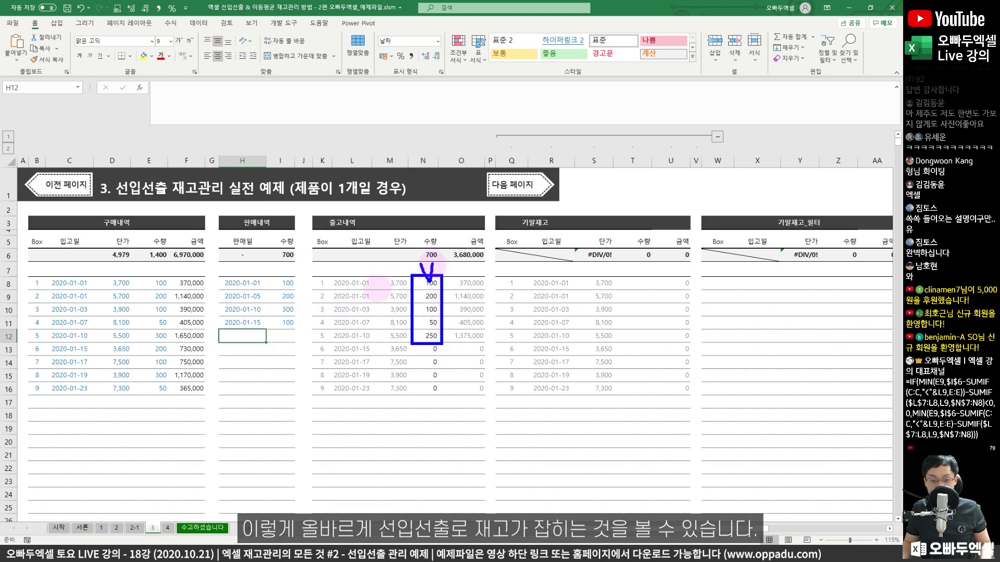
{"action": "left_click", "coordinate": [640, 281]}
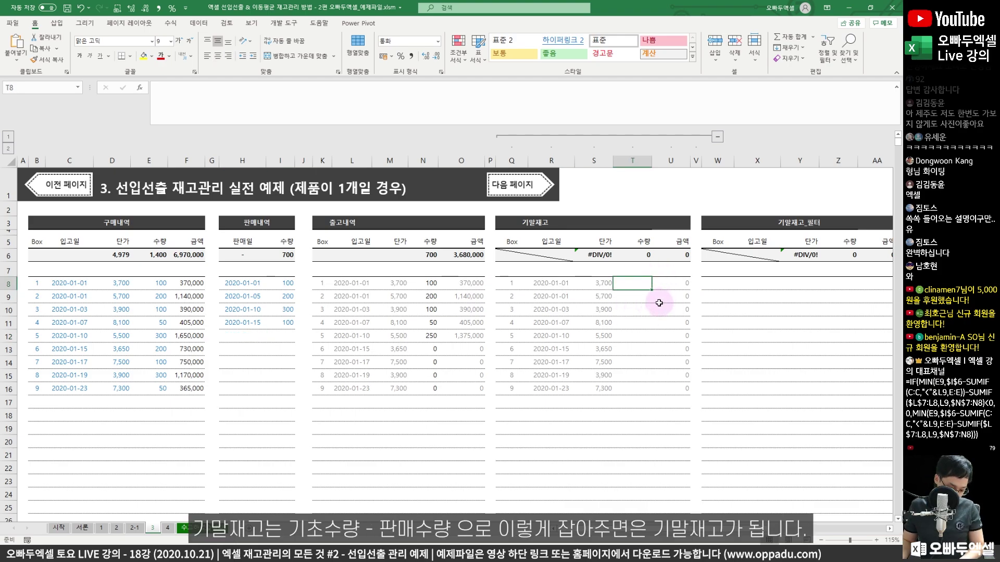
{"action": "type", "text": "="}
{"action": "left_click", "coordinate": [151, 283]}
{"action": "type", "text": "-"}
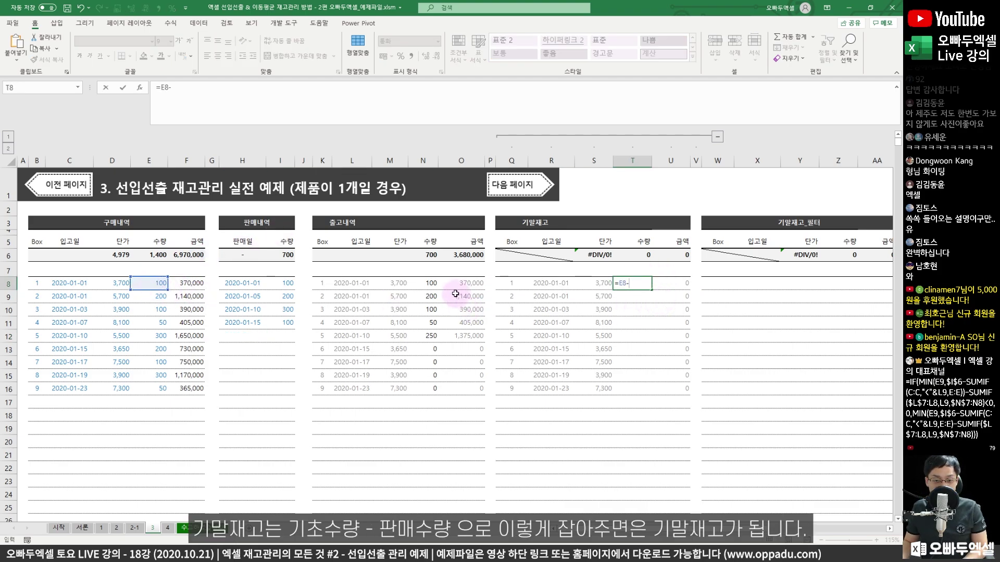
{"action": "left_click", "coordinate": [428, 284]}
{"action": "key", "text": "Return"}
{"action": "left_click", "coordinate": [637, 283]}
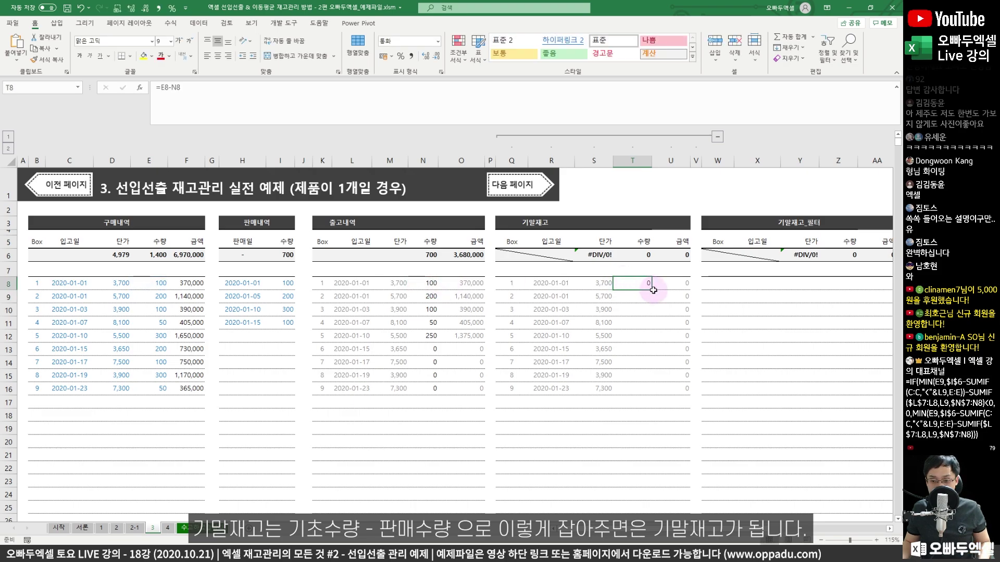
{"action": "left_click_drag", "start_coordinate": [653, 290], "coordinate": [647, 394]}
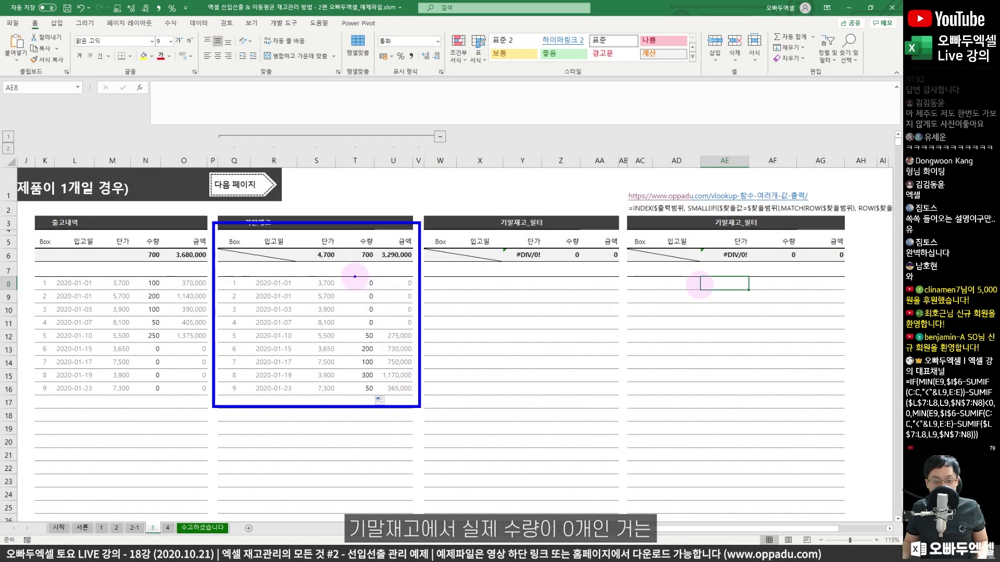
{"action": "left_click_drag", "start_coordinate": [359, 284], "coordinate": [378, 331]}
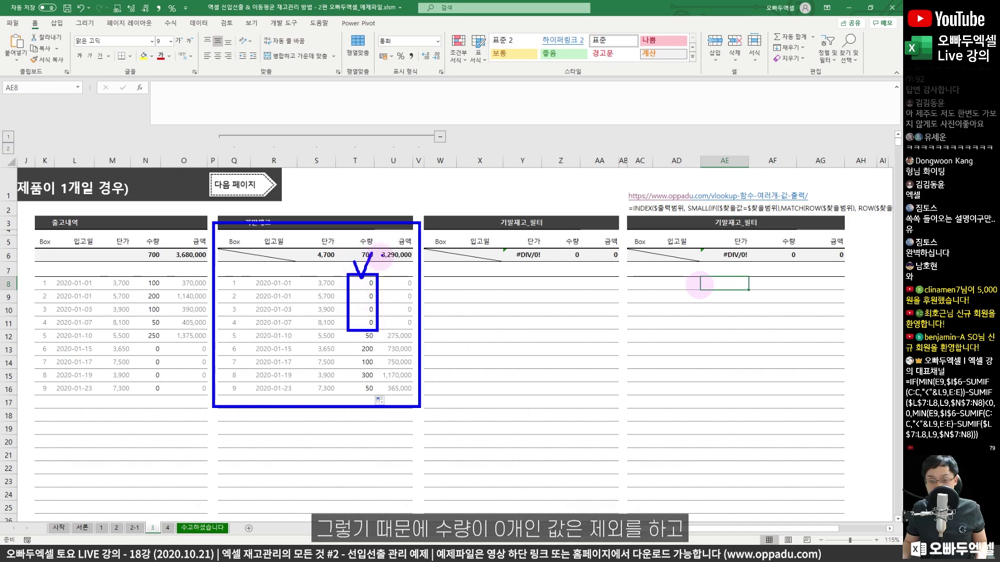
{"action": "left_click_drag", "start_coordinate": [372, 253], "coordinate": [373, 247]}
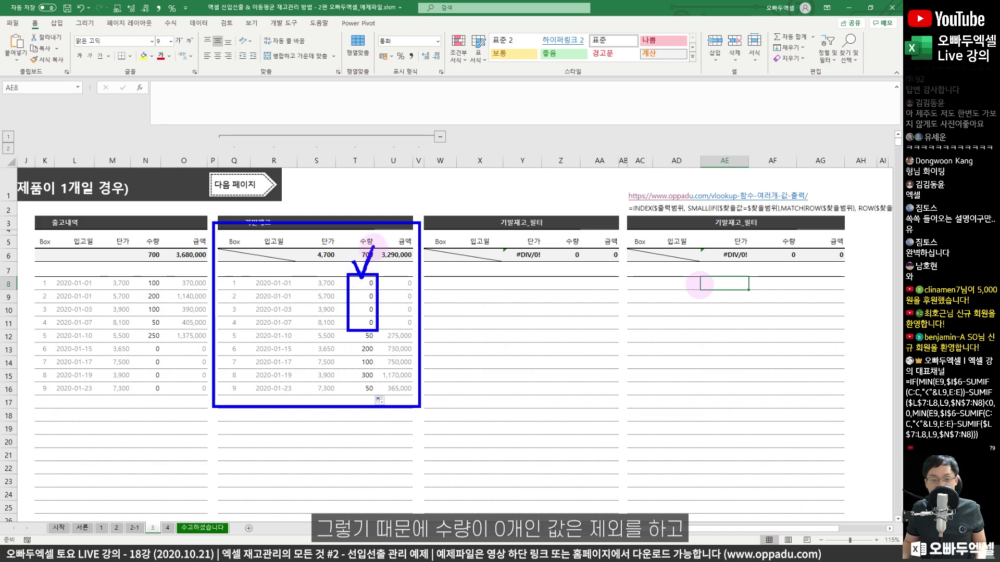
{"action": "mouse_move", "coordinate": [347, 330]}
{"action": "left_mouse_down"}
{"action": "mouse_move", "coordinate": [376, 360]}
{"action": "mouse_move", "coordinate": [378, 390]}
{"action": "left_mouse_up"}
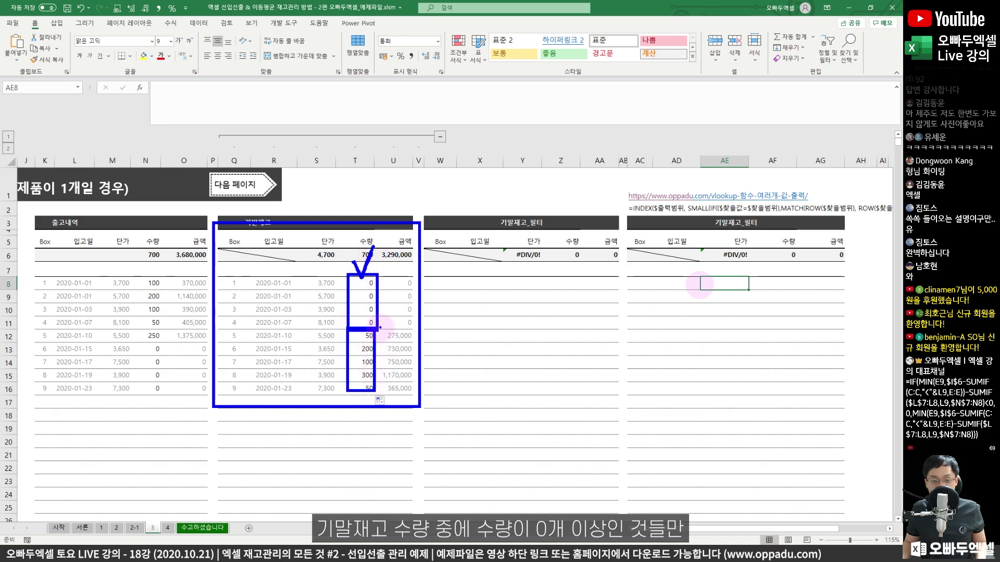
{"action": "mouse_move", "coordinate": [379, 323]}
{"action": "left_mouse_down"}
{"action": "mouse_move", "coordinate": [383, 334]}
{"action": "mouse_move", "coordinate": [391, 315]}
{"action": "left_mouse_up"}
{"action": "key", "text": "Escape"}
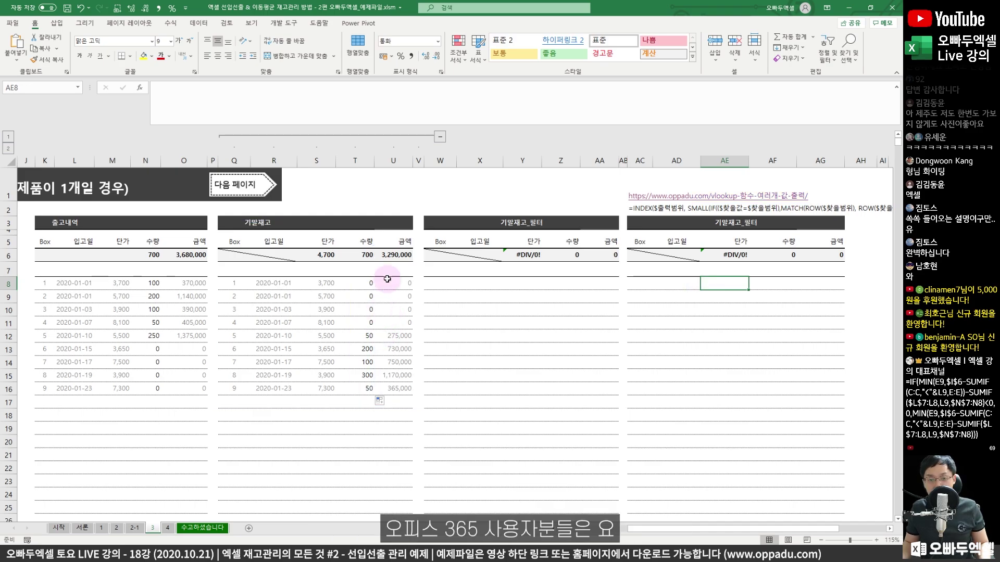
- Start a FILTER formula in W8 of 기말재고_필터 with the 기말재고 range Q8:U16 as its array
{"action": "left_click", "coordinate": [427, 281]}
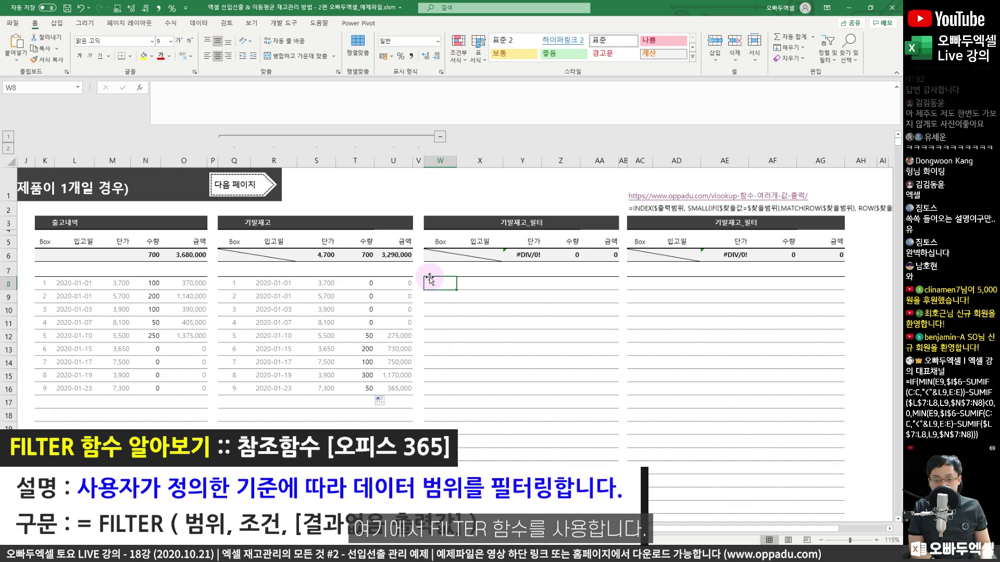
{"action": "type", "text": "=fil"}
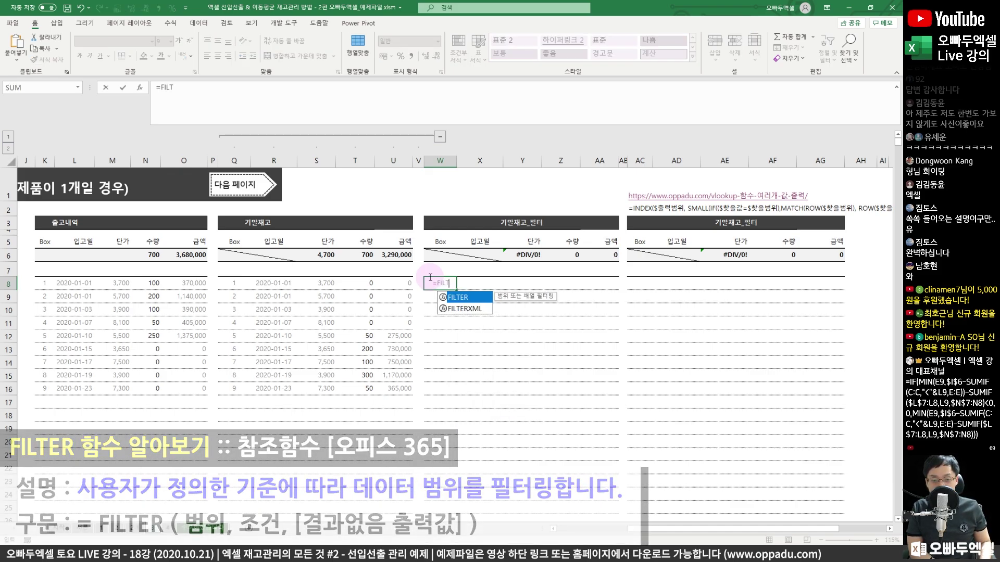
{"action": "key", "text": "Tab"}
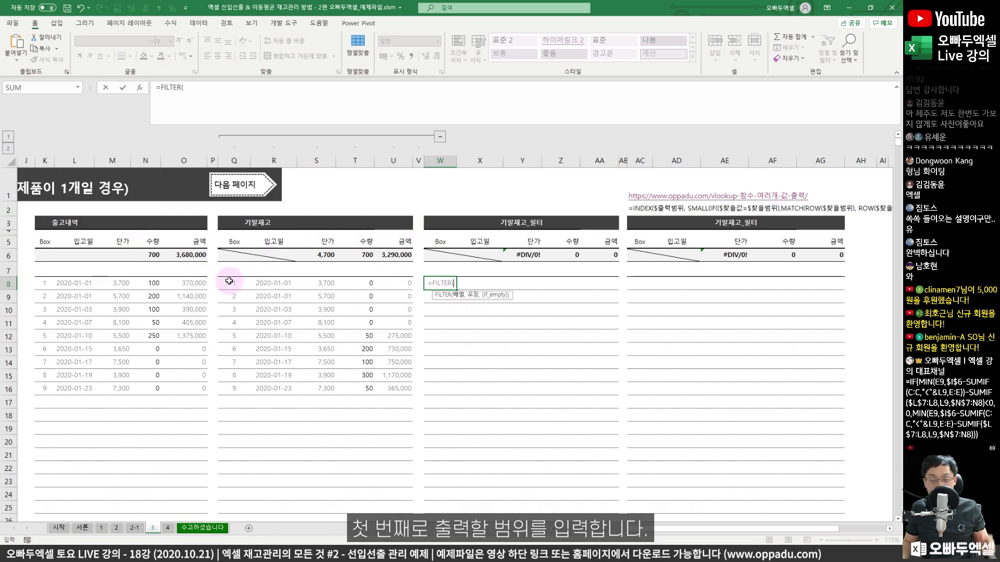
{"action": "left_click_drag", "start_coordinate": [225, 282], "coordinate": [380, 391]}
{"action": "mouse_move", "coordinate": [519, 552]}
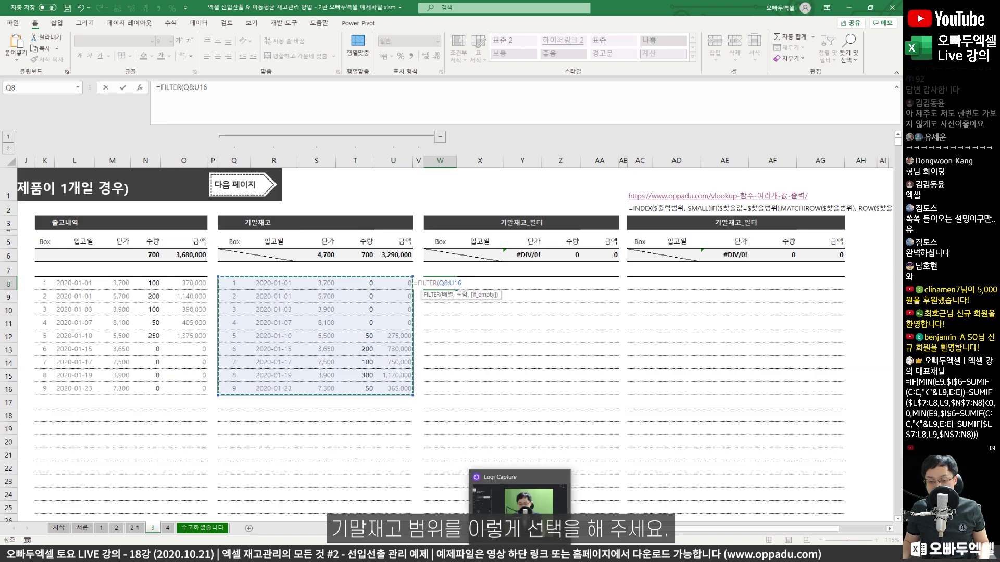
{"action": "type", "text": ","}
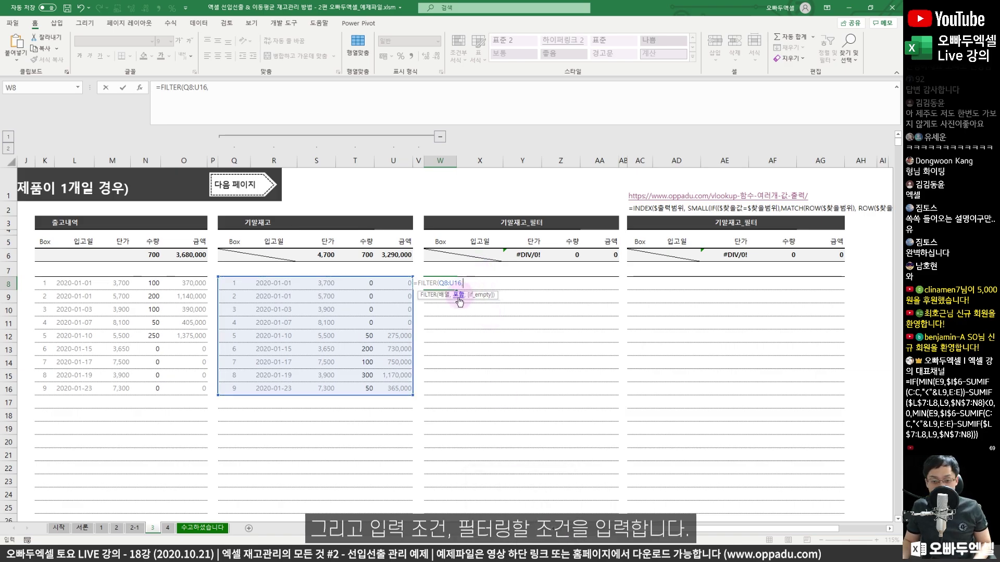
- Give the FILTER formula the condition T8:T16>0 so only boxes with remaining quantity are output, and commit it
{"action": "left_click", "coordinate": [362, 283]}
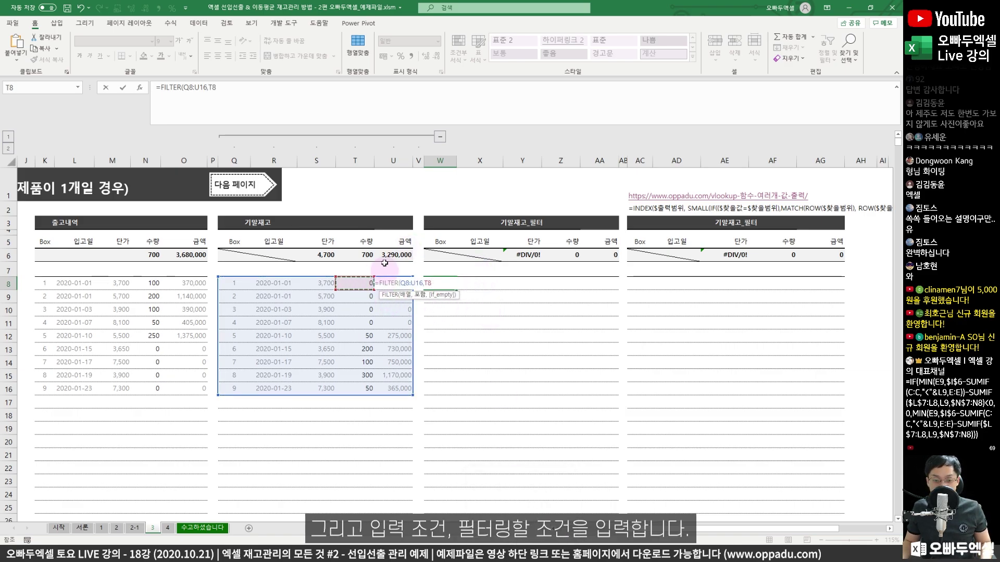
{"action": "left_click_drag", "start_coordinate": [361, 283], "coordinate": [359, 392]}
{"action": "type", "text": ">"}
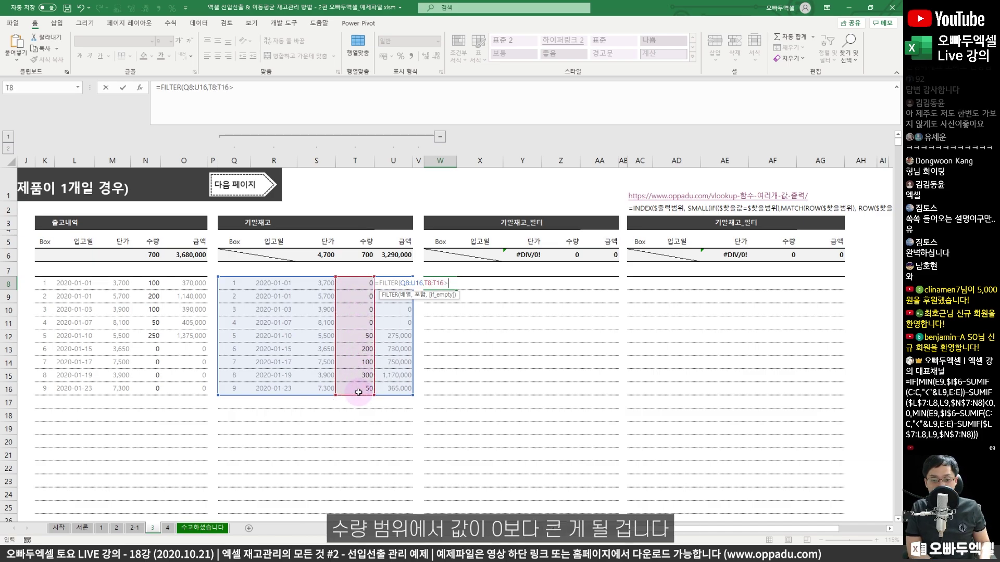
{"action": "type", "text": "0)"}
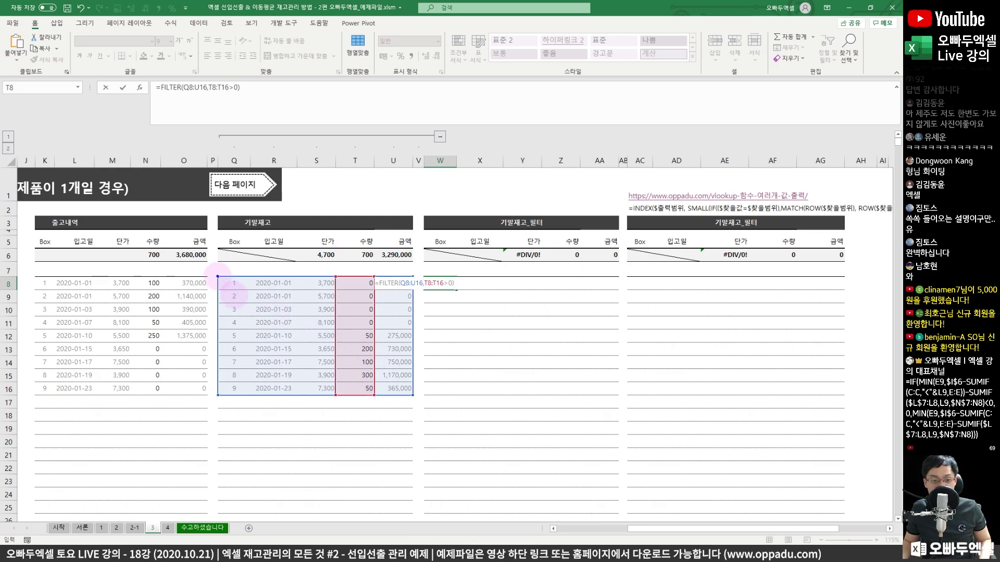
{"action": "left_click_drag", "start_coordinate": [218, 277], "coordinate": [413, 396]}
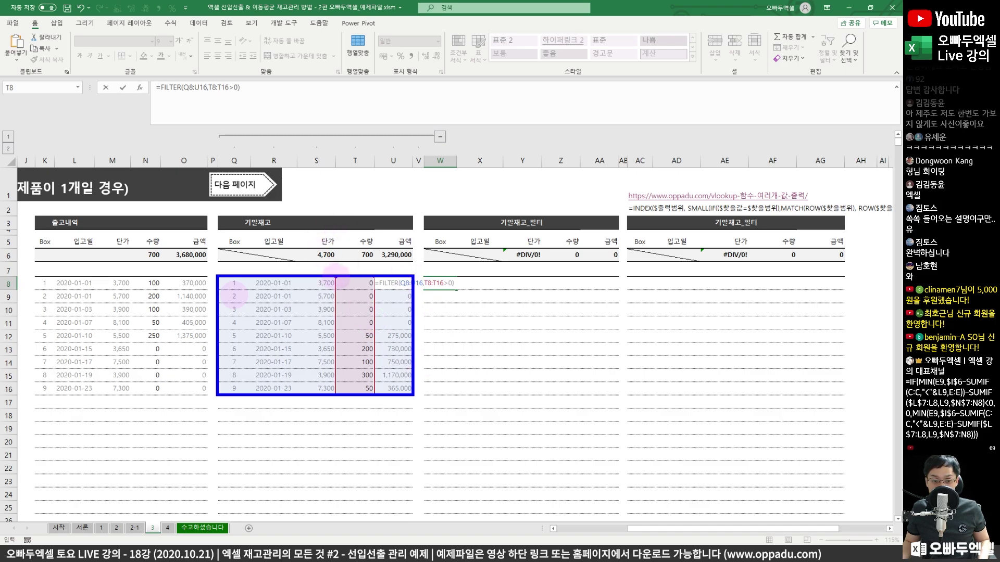
{"action": "left_click_drag", "start_coordinate": [336, 272], "coordinate": [375, 399]}
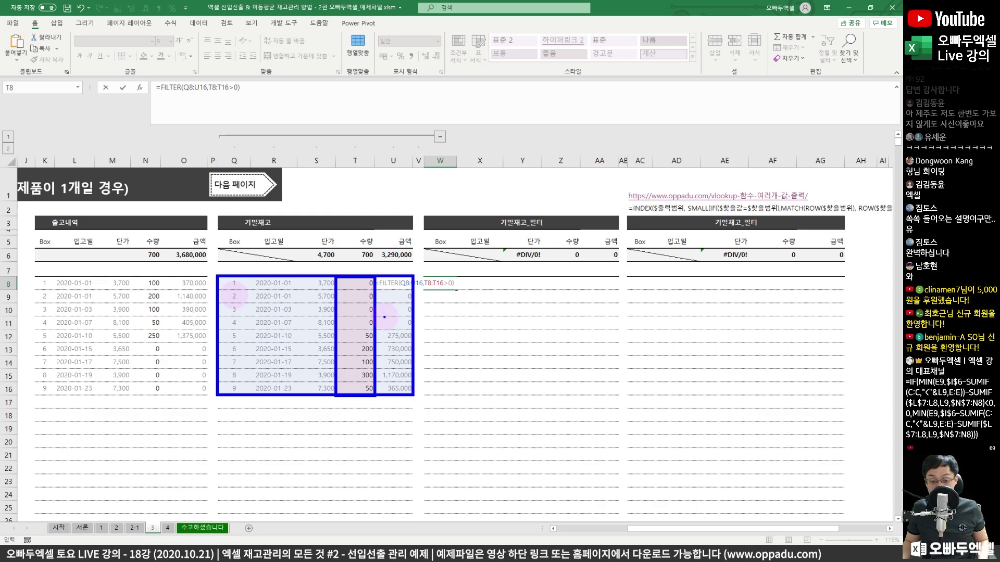
{"action": "key", "text": "Return"}
- Compare the filtered rows spilled from W8 with the boxes in the 기말재고 table
{"action": "left_click_drag", "start_coordinate": [440, 284], "coordinate": [447, 313]}
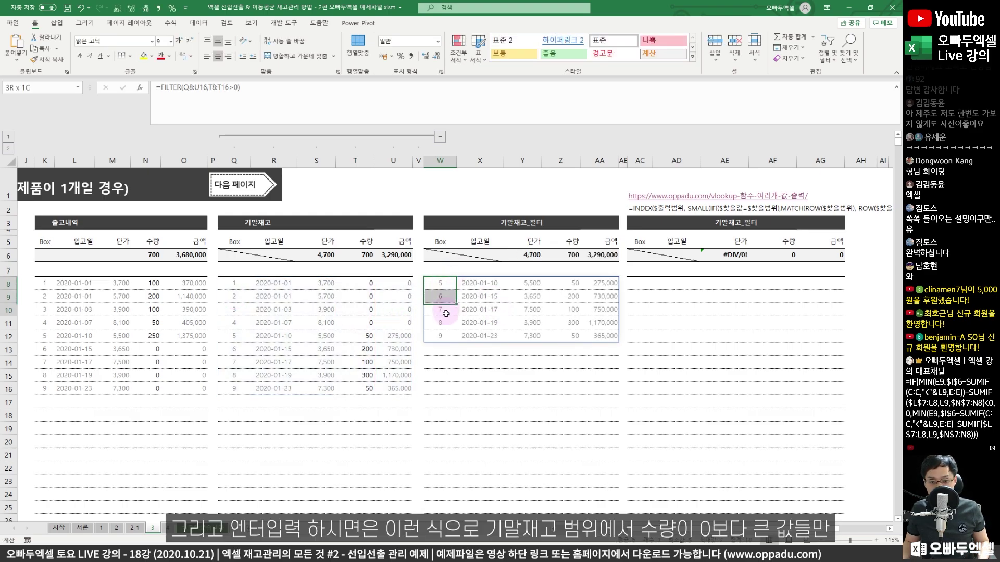
{"action": "left_click", "coordinate": [440, 374]}
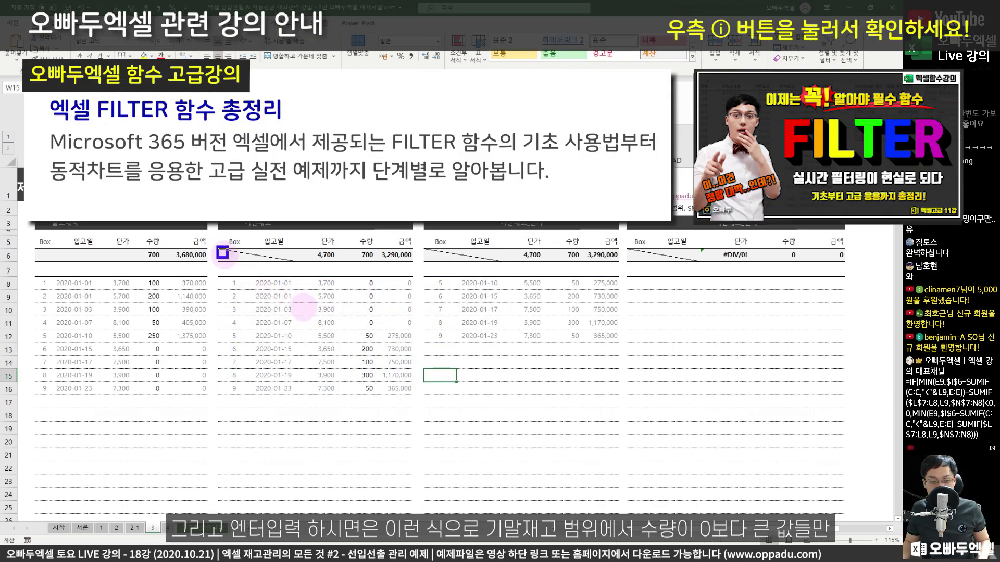
{"action": "left_click_drag", "start_coordinate": [223, 253], "coordinate": [409, 400]}
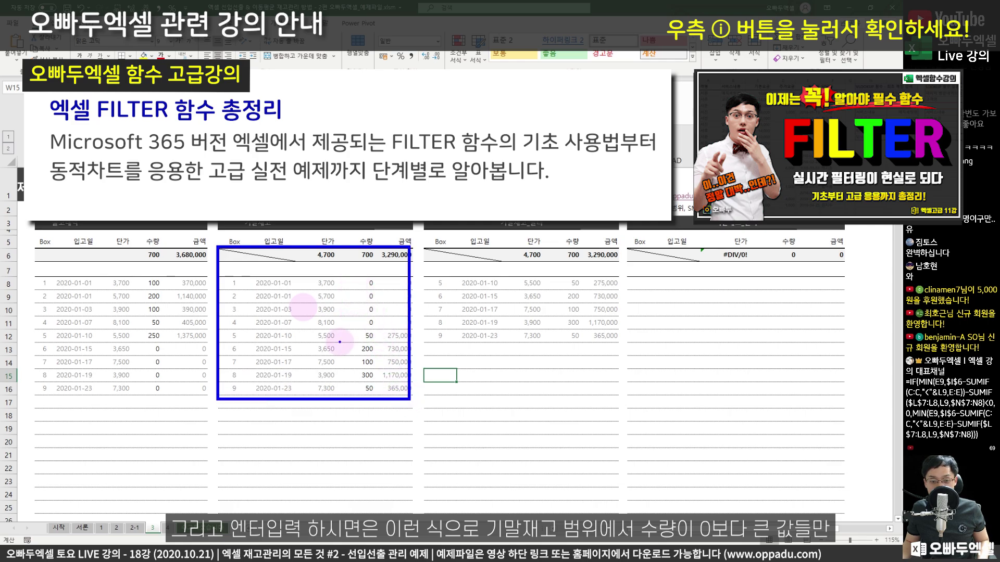
{"action": "mouse_move", "coordinate": [412, 331]}
{"action": "left_mouse_down"}
{"action": "mouse_move", "coordinate": [233, 378]}
{"action": "mouse_move", "coordinate": [226, 400]}
{"action": "mouse_move", "coordinate": [476, 359]}
{"action": "mouse_move", "coordinate": [484, 345]}
{"action": "mouse_move", "coordinate": [494, 366]}
{"action": "left_mouse_up"}
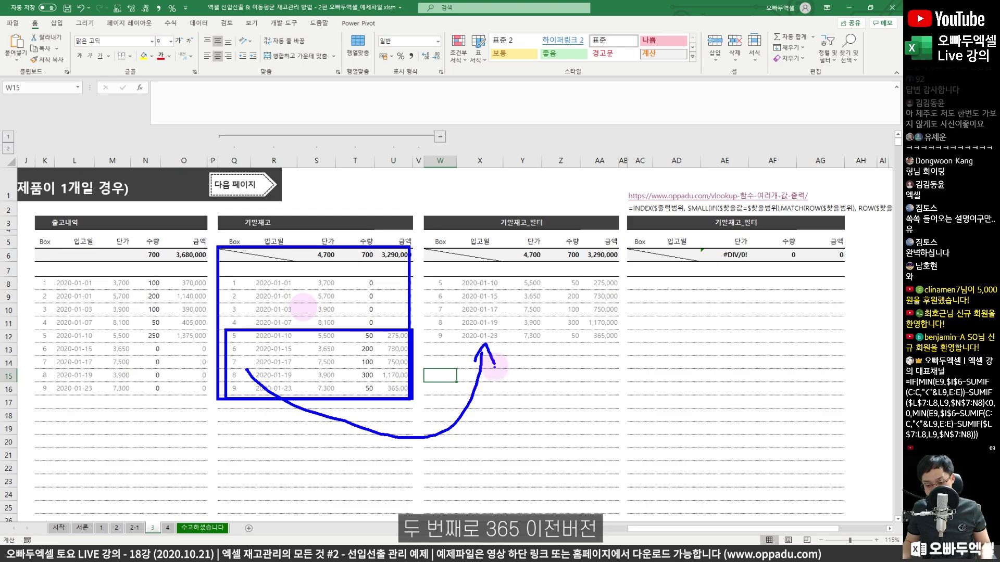
{"action": "key", "text": "Escape"}
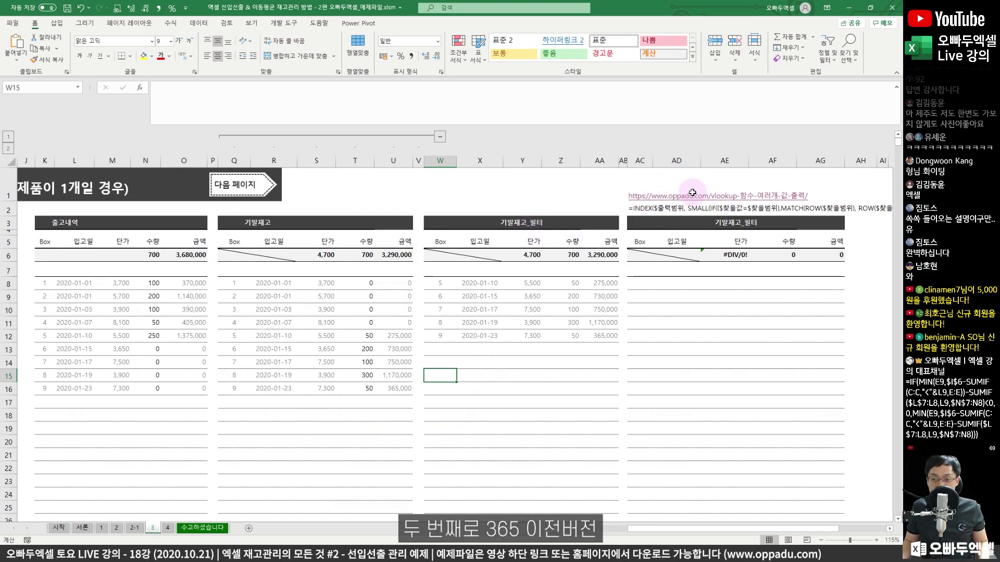
- Copy the INDEX/SMALL template formula text from AC2 and paste it into AC8 of the second 기말재고_필터 table
{"action": "scroll", "coordinate": [697, 223], "scroll_direction": "right", "scroll_amount": 3}
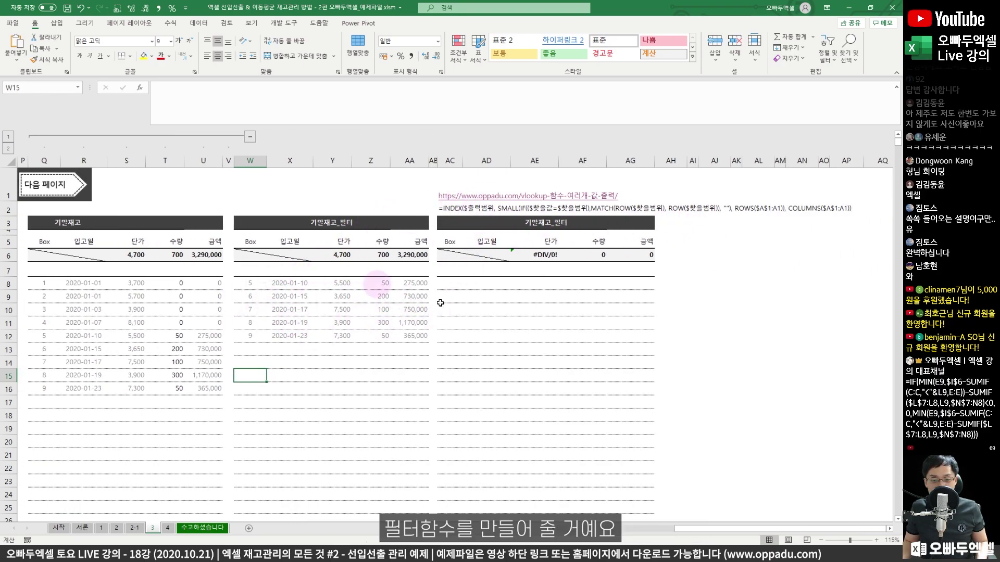
{"action": "left_click", "coordinate": [456, 211]}
{"action": "left_click_drag", "start_coordinate": [708, 100], "coordinate": [156, 88]}
{"action": "key", "text": "ctrl+c"}
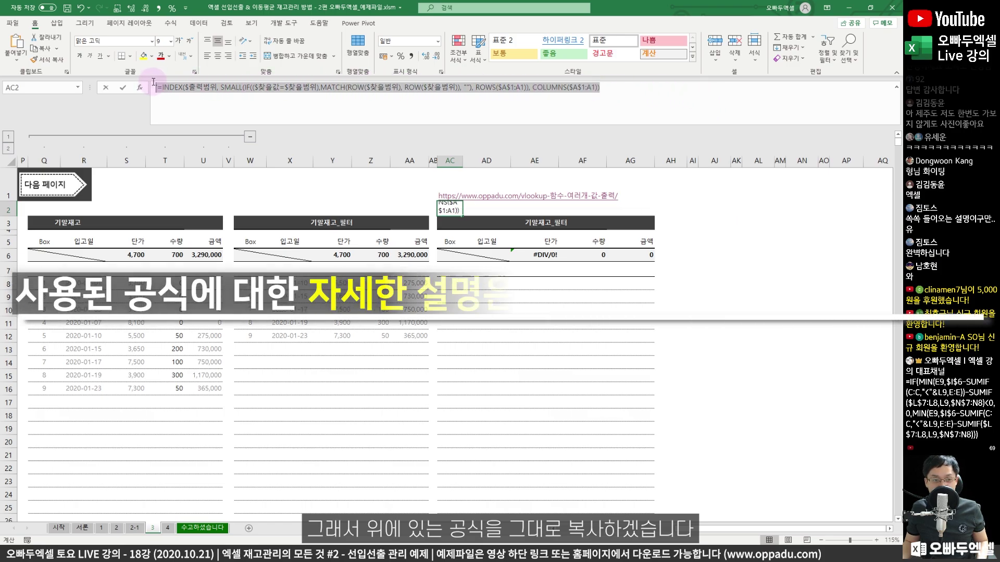
{"action": "key", "text": "Escape"}
{"action": "left_click", "coordinate": [451, 283]}
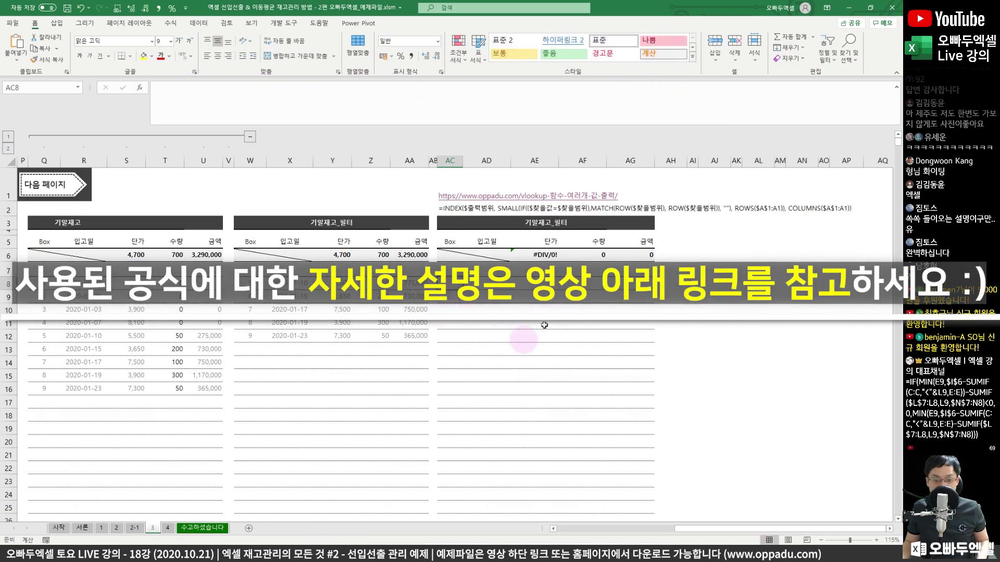
{"action": "left_click", "coordinate": [228, 104]}
{"action": "key", "text": "ctrl+v"}
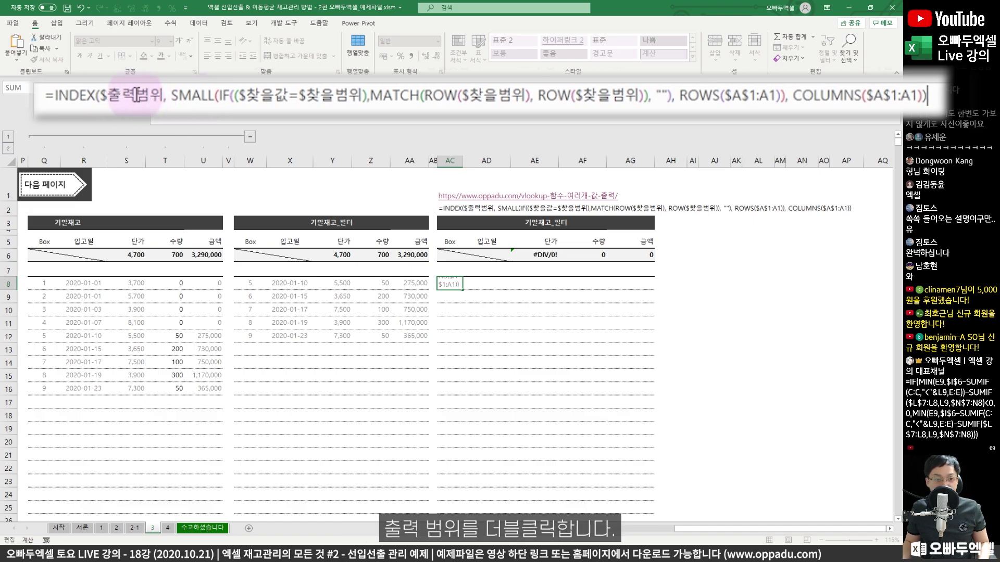
- Replace the $출력범위 placeholder in the AC8 INDEX formula with the absolute range $Q$8:$U$16
{"action": "left_click_drag", "start_coordinate": [162, 96], "coordinate": [104, 98]}
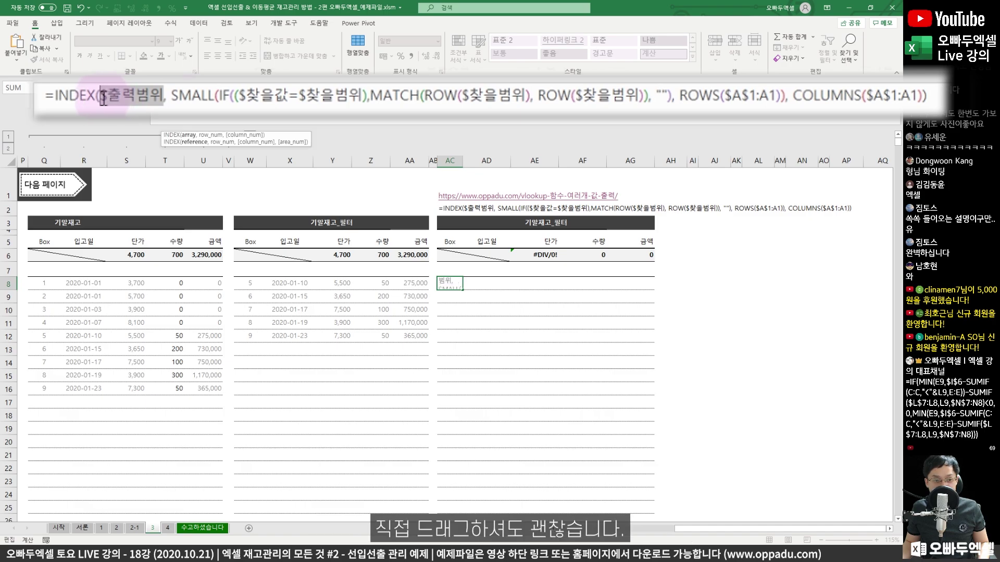
{"action": "left_click", "coordinate": [150, 98]}
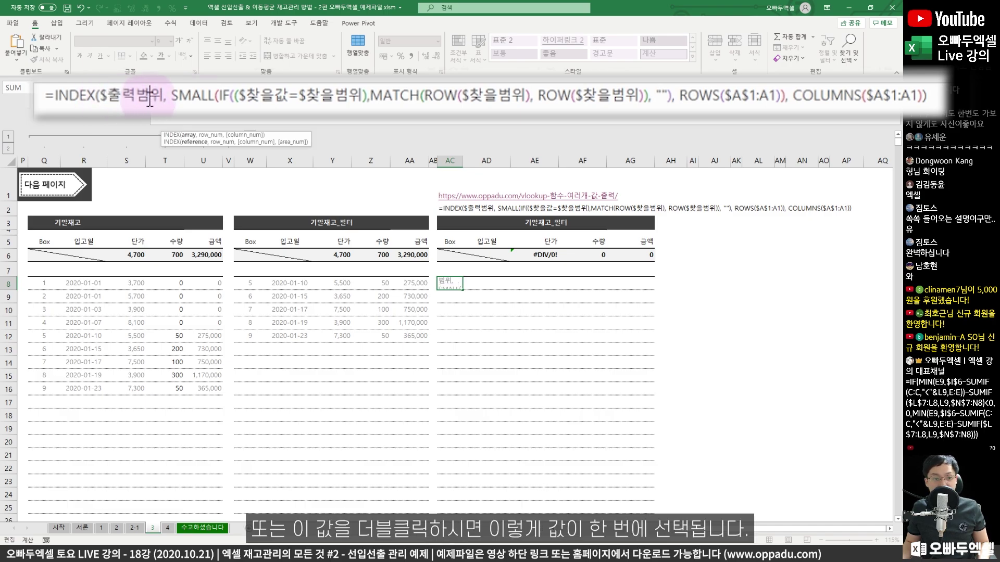
{"action": "double_click", "coordinate": [141, 95]}
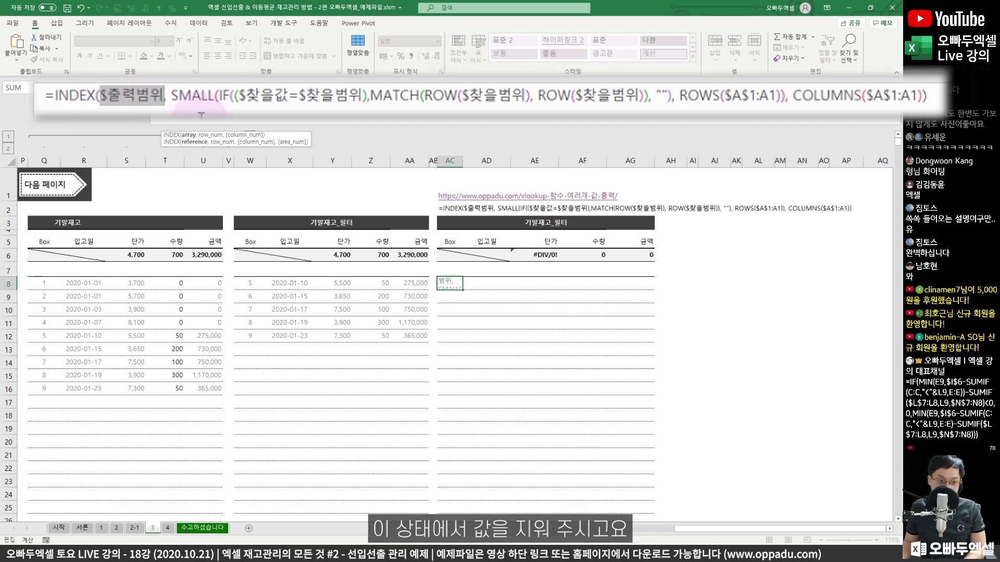
{"action": "key", "text": "Delete"}
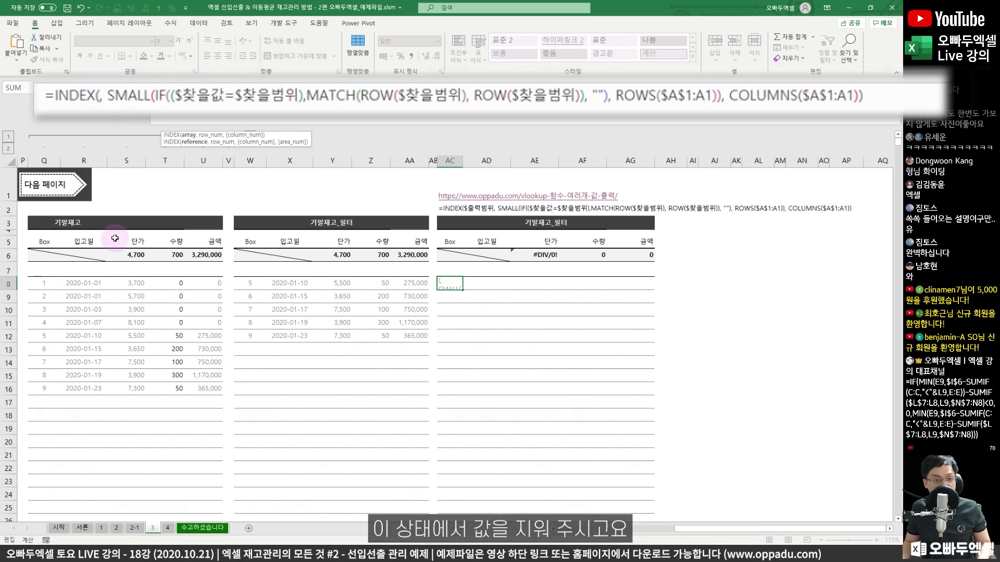
{"action": "left_click", "coordinate": [41, 284]}
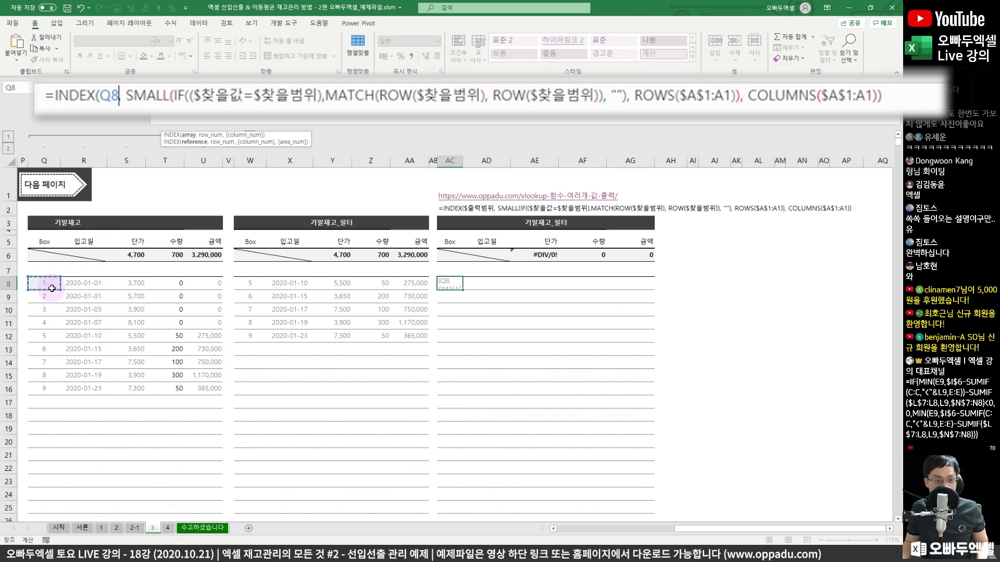
{"action": "left_click_drag", "start_coordinate": [53, 289], "coordinate": [192, 385]}
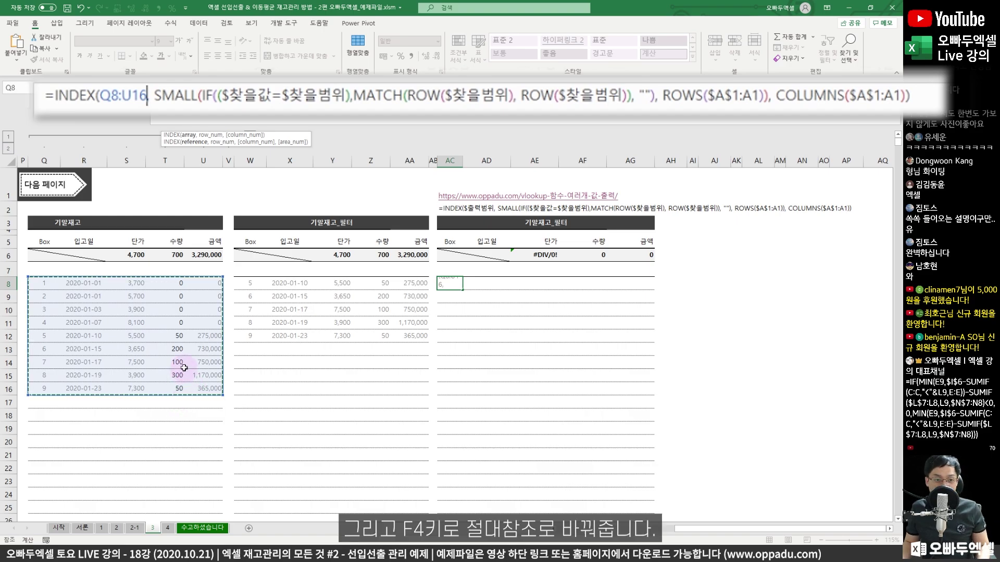
{"action": "key", "text": "F4"}
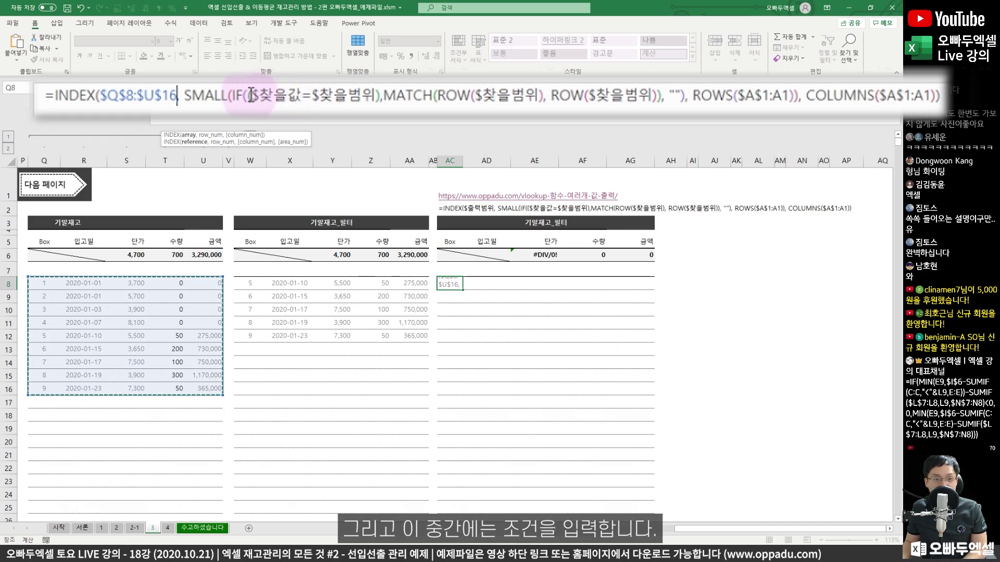
- Replace the $찾을값=$찾을범위 condition in the AC8 formula with $T$8:$T$16>0 so only boxes with remaining quantity qualify
{"action": "left_click", "coordinate": [273, 96]}
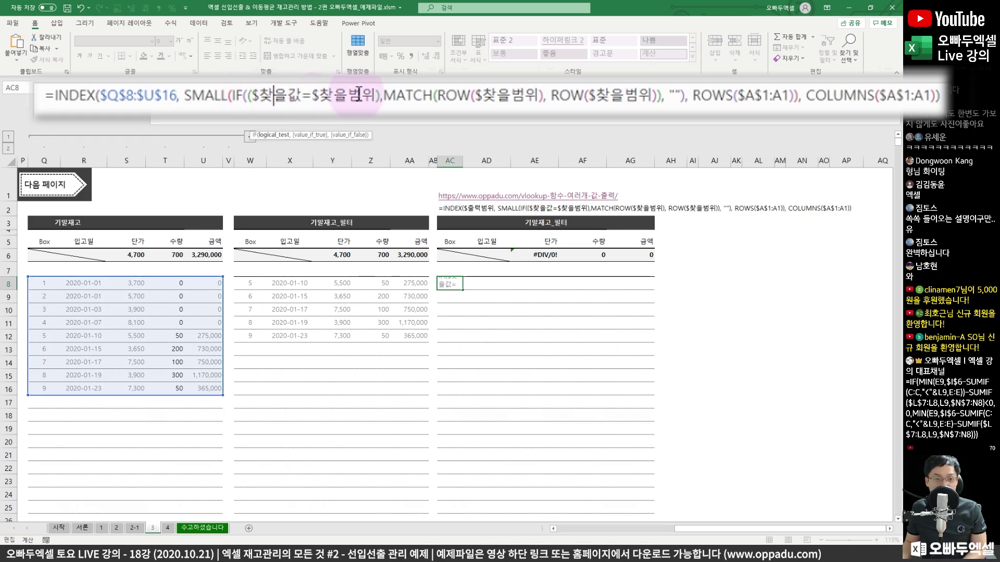
{"action": "left_click_drag", "start_coordinate": [376, 97], "coordinate": [252, 96]}
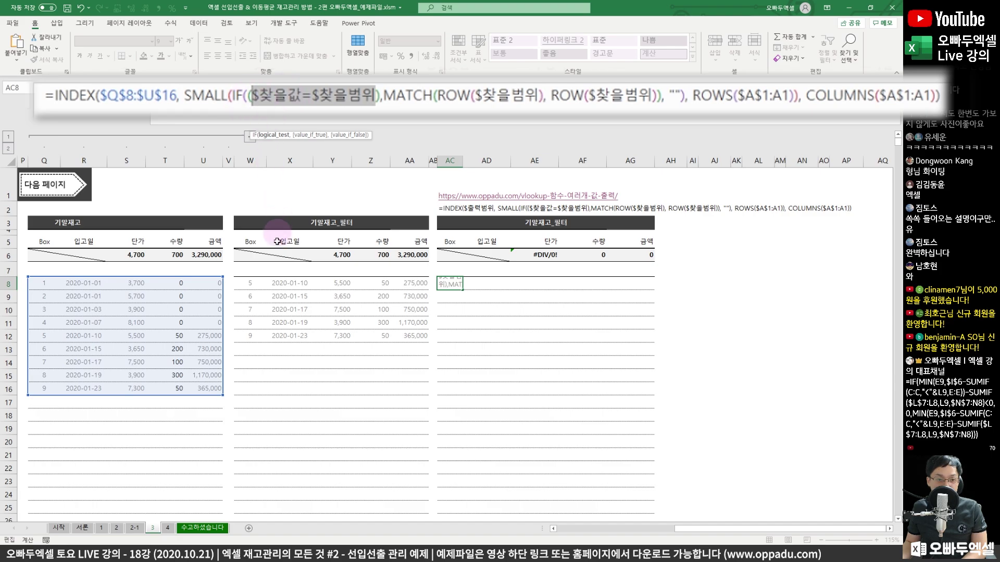
{"action": "type", "text": "0"}
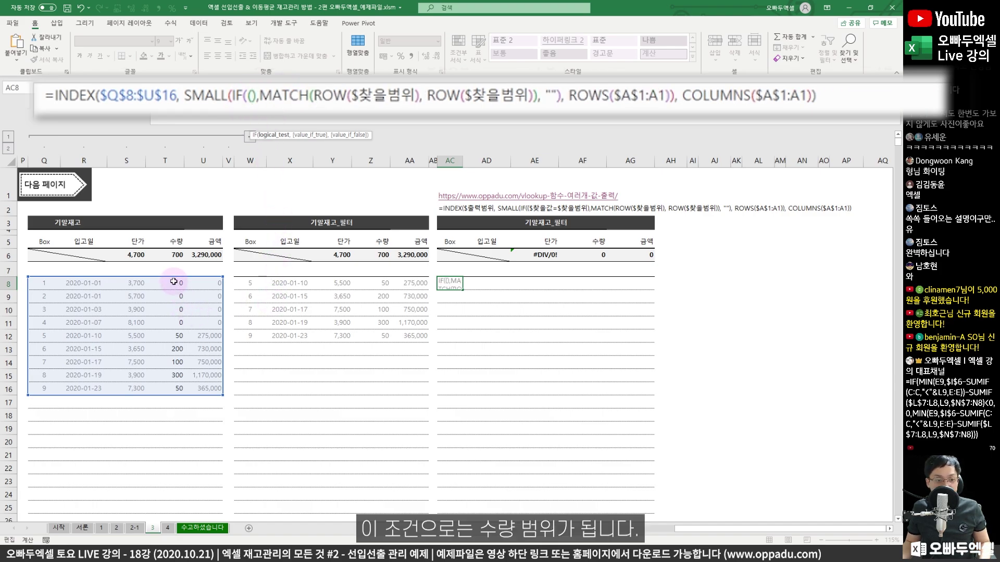
{"action": "left_click_drag", "start_coordinate": [173, 281], "coordinate": [173, 385]}
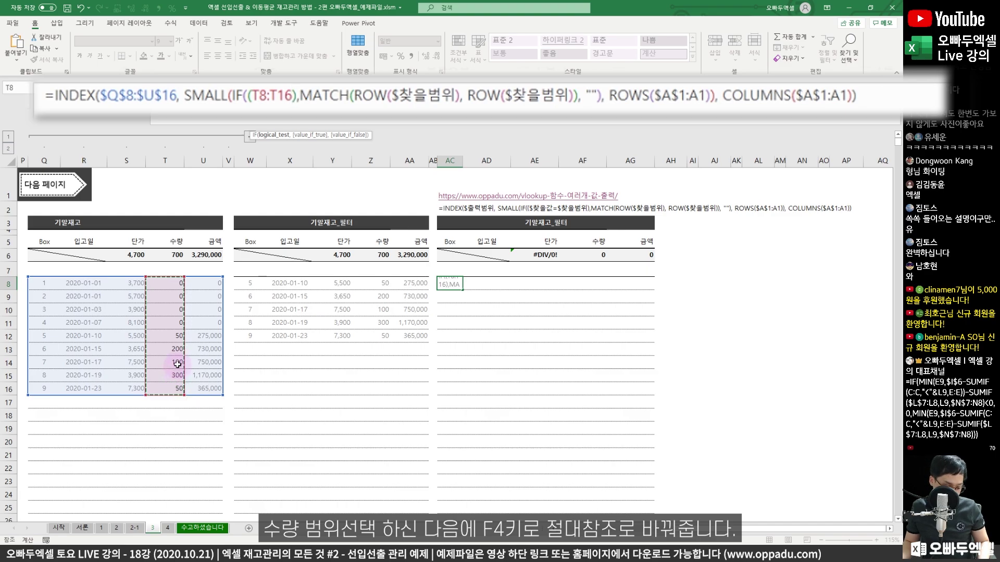
{"action": "key", "text": "F4"}
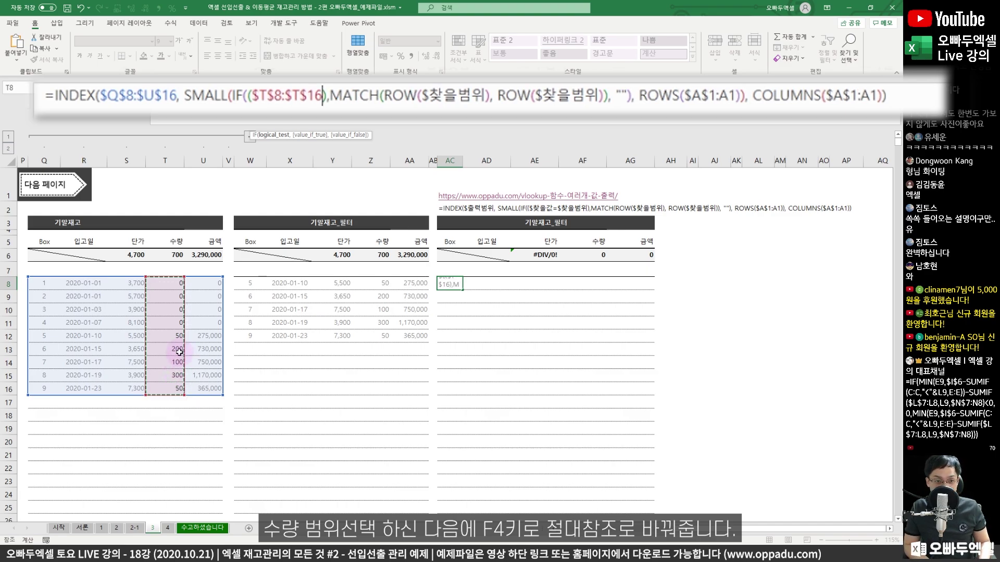
{"action": "type", "text": ">"}
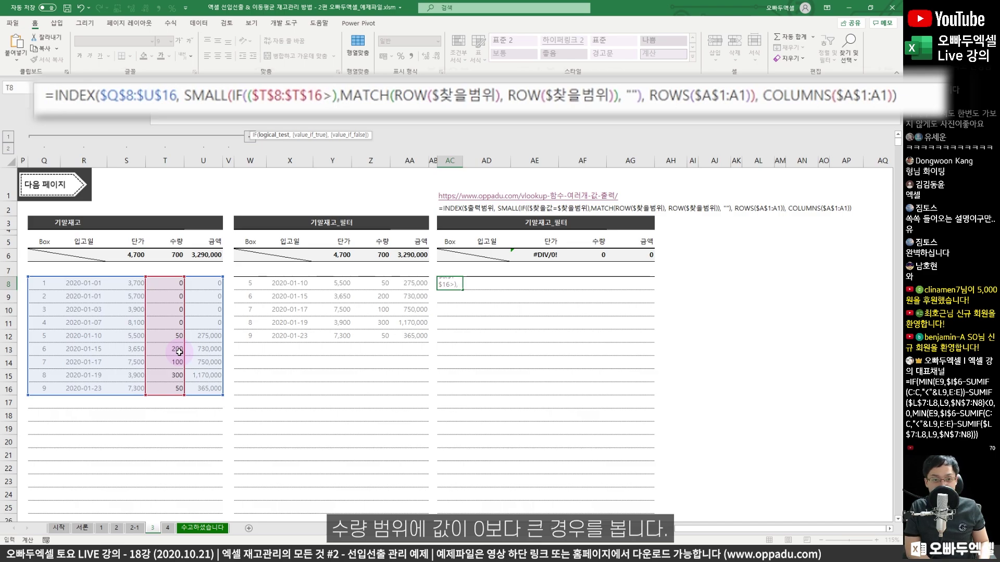
{"action": "type", "text": "0"}
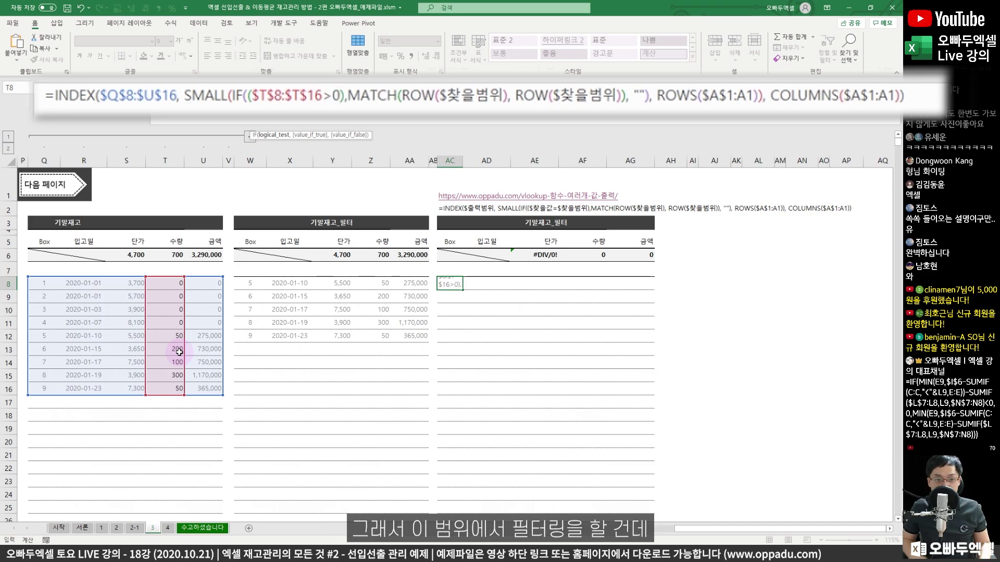
{"action": "mouse_move", "coordinate": [26, 272]}
{"action": "left_mouse_down"}
{"action": "mouse_move", "coordinate": [138, 358]}
{"action": "mouse_move", "coordinate": [224, 403]}
{"action": "left_mouse_up"}
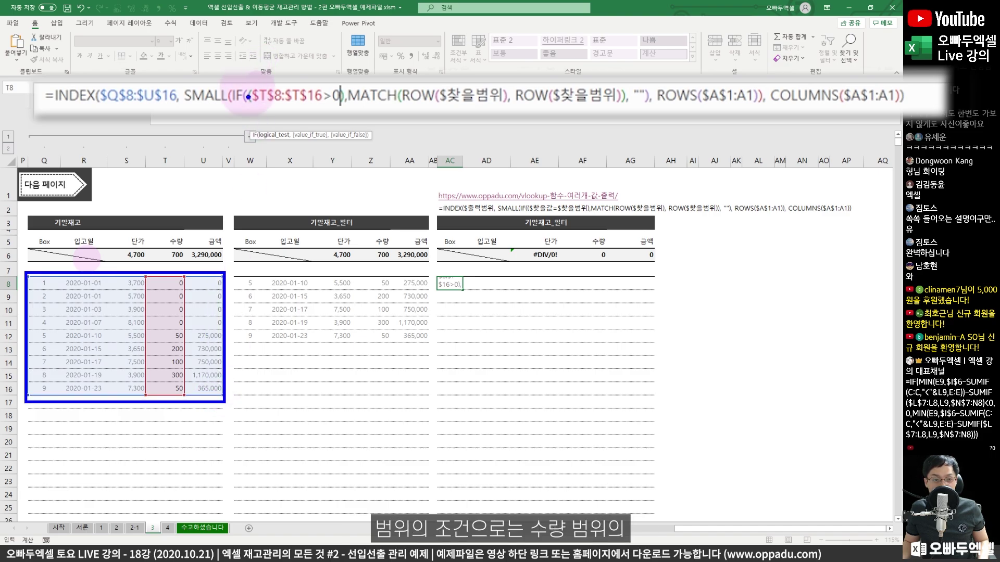
{"action": "mouse_move", "coordinate": [249, 79]}
{"action": "left_mouse_down"}
{"action": "mouse_move", "coordinate": [289, 112]}
{"action": "mouse_move", "coordinate": [350, 111]}
{"action": "left_mouse_up"}
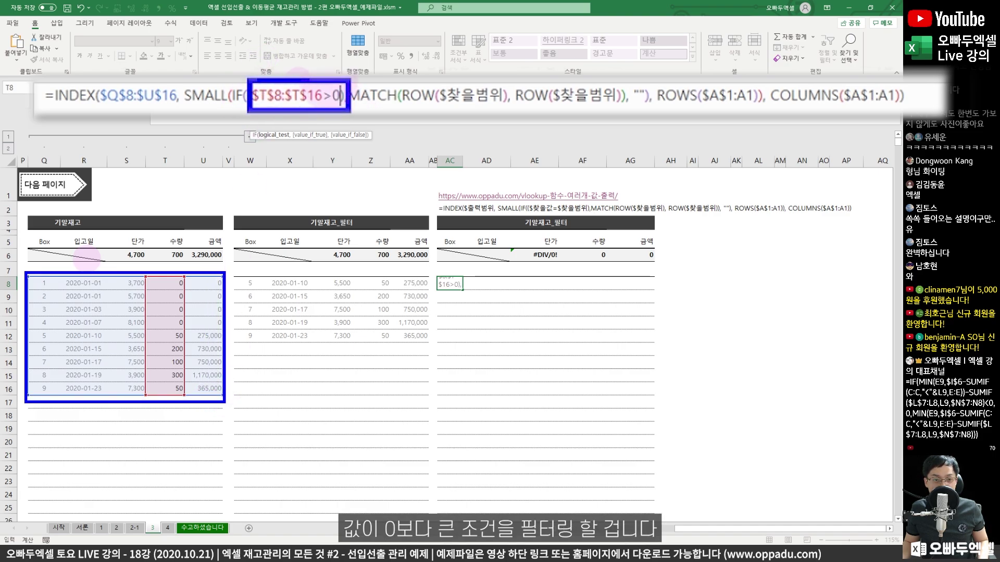
{"action": "left_click_drag", "start_coordinate": [297, 76], "coordinate": [310, 55]}
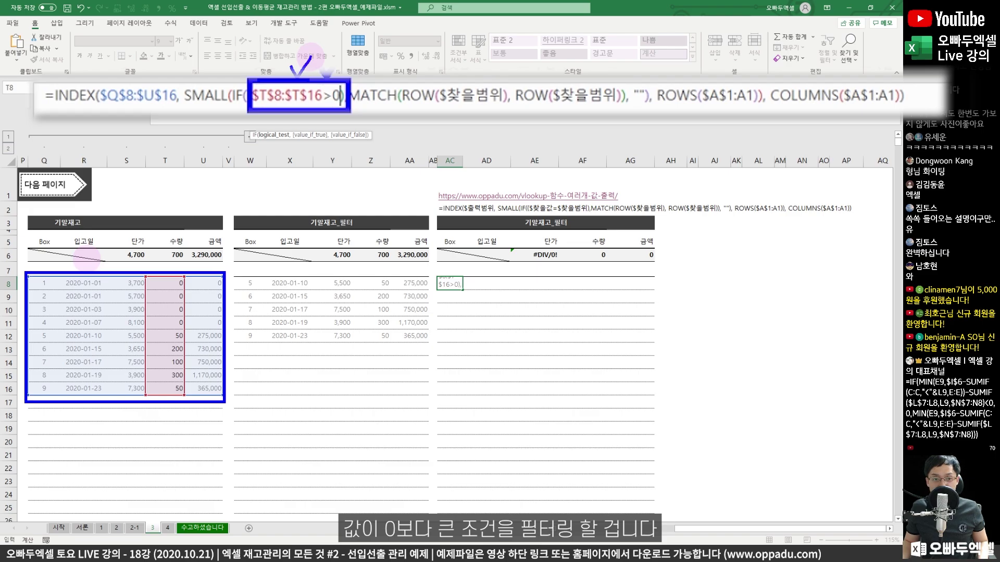
{"action": "key", "text": "Escape"}
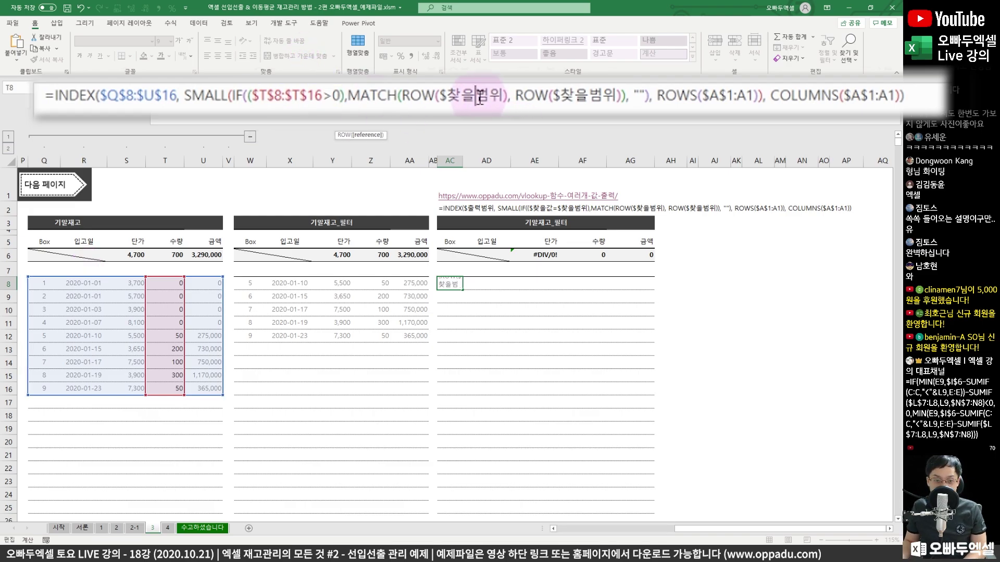
- Replace both $찾을범위 placeholders inside the ROW functions of the AC8 formula with the absolute range $T$8:$T$16
{"action": "double_click", "coordinate": [479, 97]}
{"action": "key", "text": "BackSpace"}
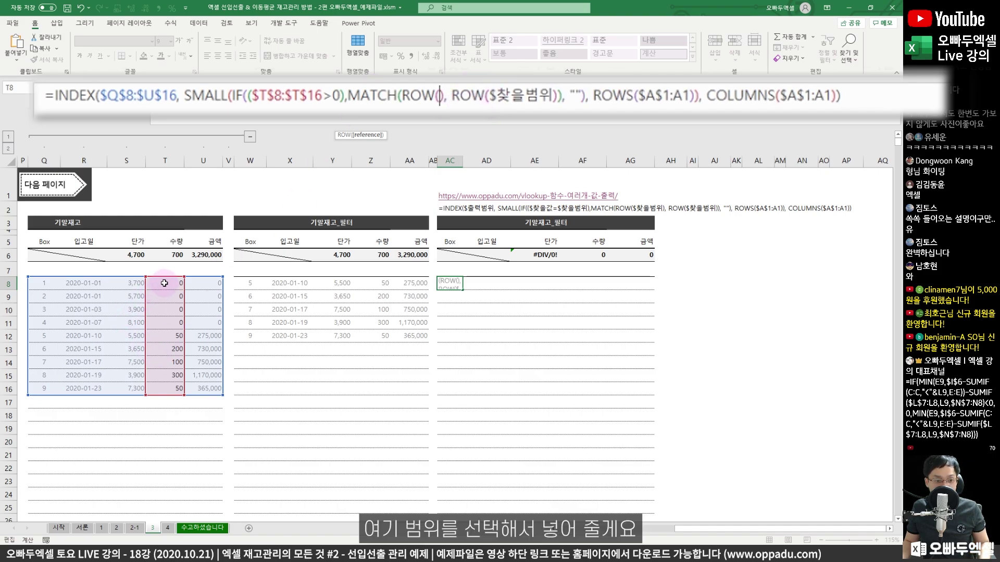
{"action": "left_click_drag", "start_coordinate": [163, 285], "coordinate": [161, 390]}
{"action": "key", "text": "F4"}
{"action": "double_click", "coordinate": [597, 98]}
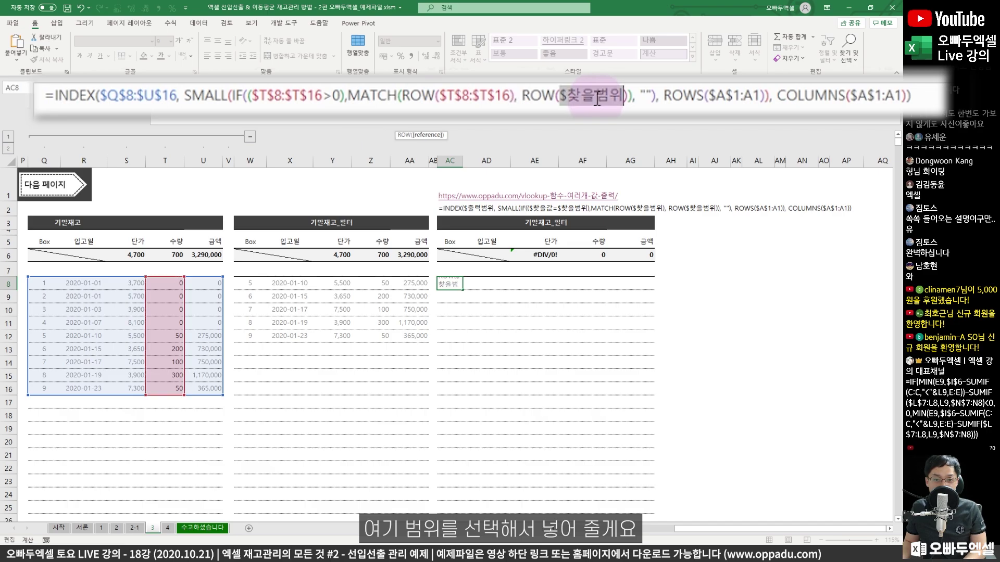
{"action": "key", "text": "BackSpace"}
{"action": "left_click_drag", "start_coordinate": [162, 284], "coordinate": [163, 387]}
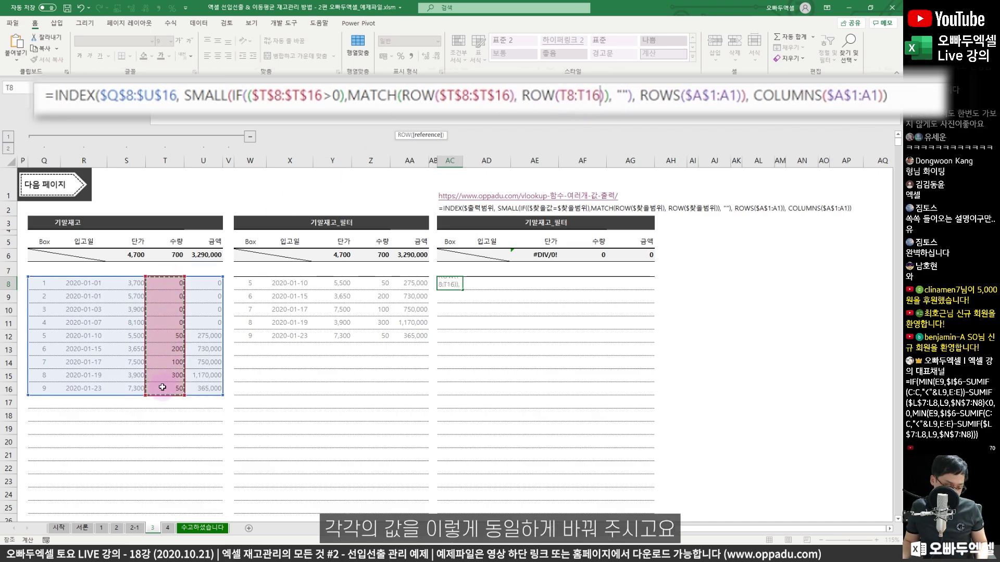
{"action": "key", "text": "F4"}
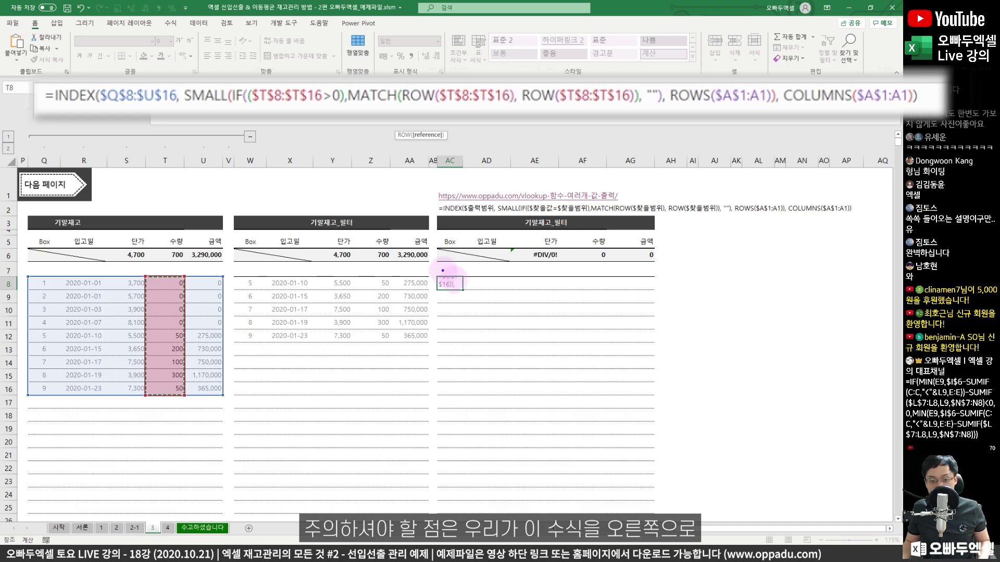
{"action": "left_click_drag", "start_coordinate": [443, 270], "coordinate": [654, 270]}
{"action": "mouse_move", "coordinate": [638, 255]}
{"action": "left_mouse_down"}
{"action": "mouse_move", "coordinate": [657, 262]}
{"action": "mouse_move", "coordinate": [643, 283]}
{"action": "mouse_move", "coordinate": [664, 381]}
{"action": "mouse_move", "coordinate": [691, 337]}
{"action": "left_mouse_up"}
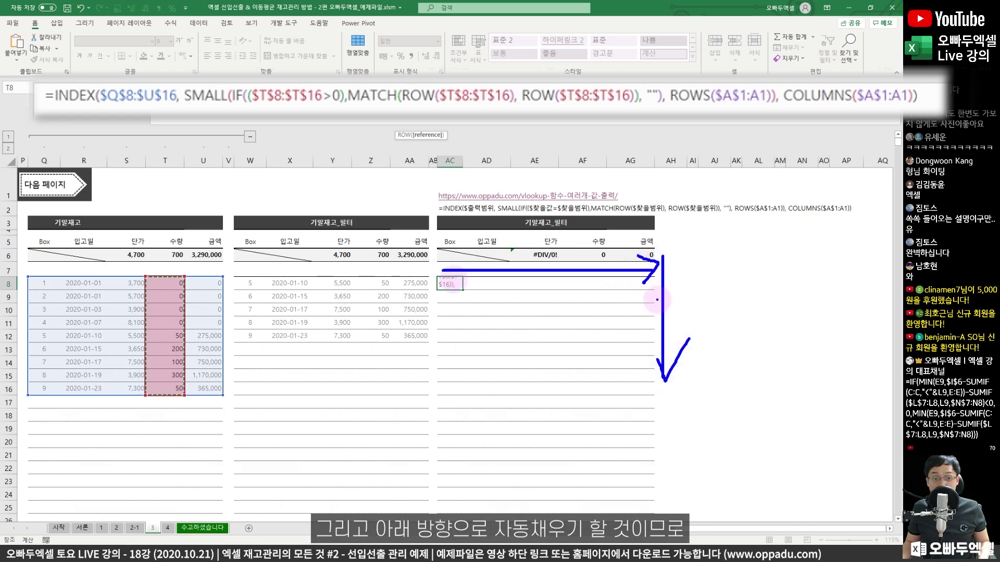
{"action": "left_click_drag", "start_coordinate": [244, 77], "coordinate": [319, 110]}
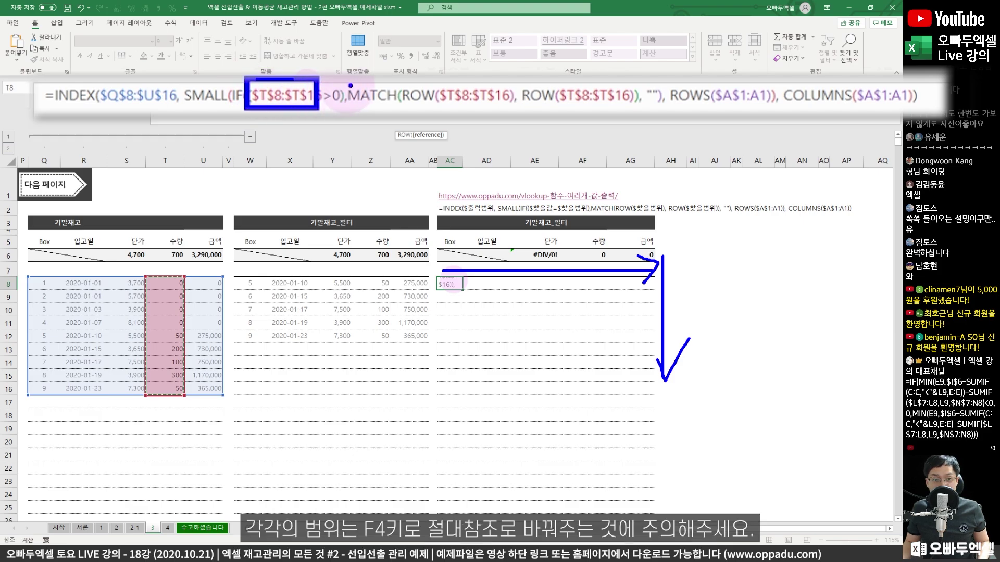
{"action": "left_click_drag", "start_coordinate": [425, 77], "coordinate": [519, 108]}
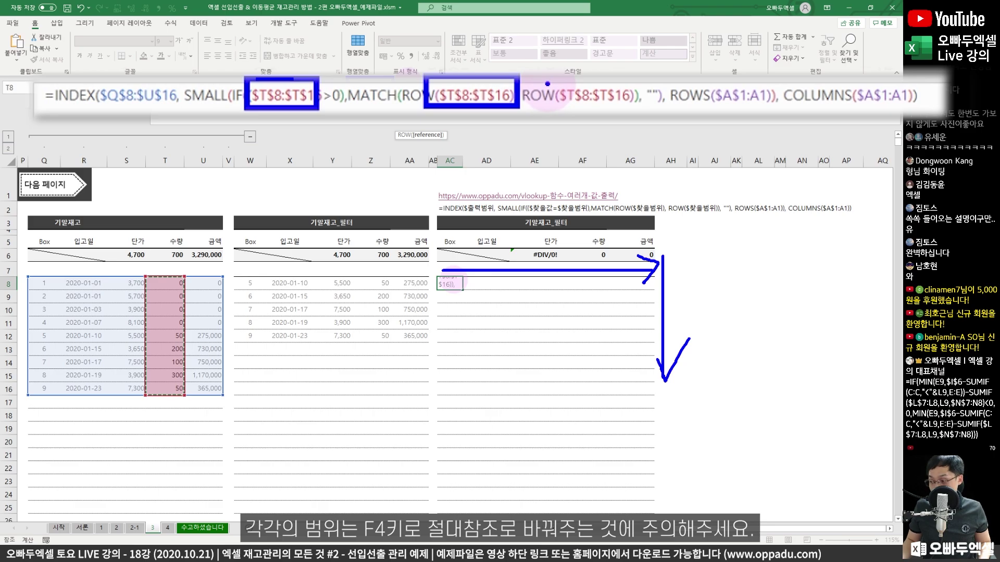
{"action": "key", "text": "Escape"}
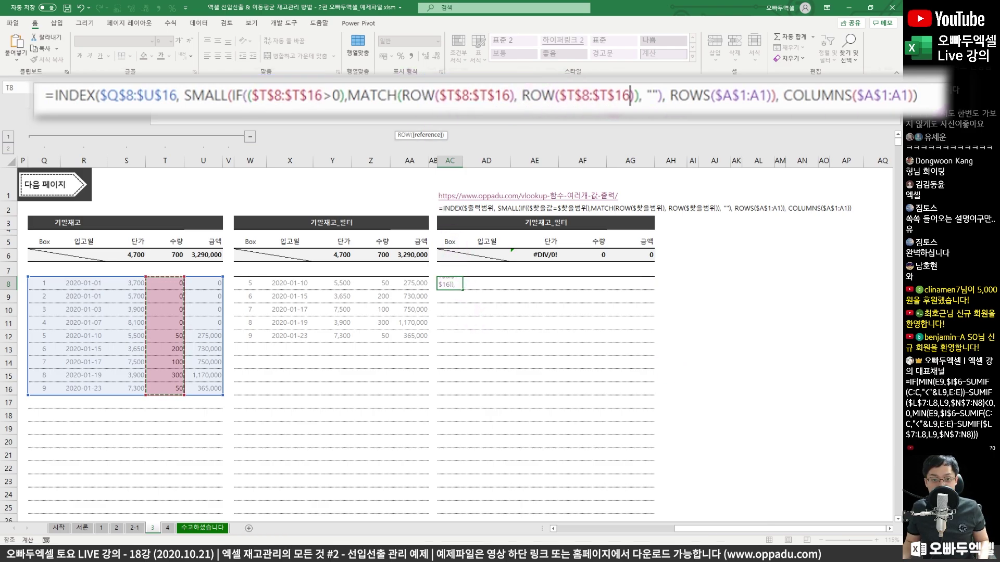
- Commit the AC8 INDEX/SMALL formula as an array formula and fill it across and down through AG18
{"action": "left_click", "coordinate": [938, 104]}
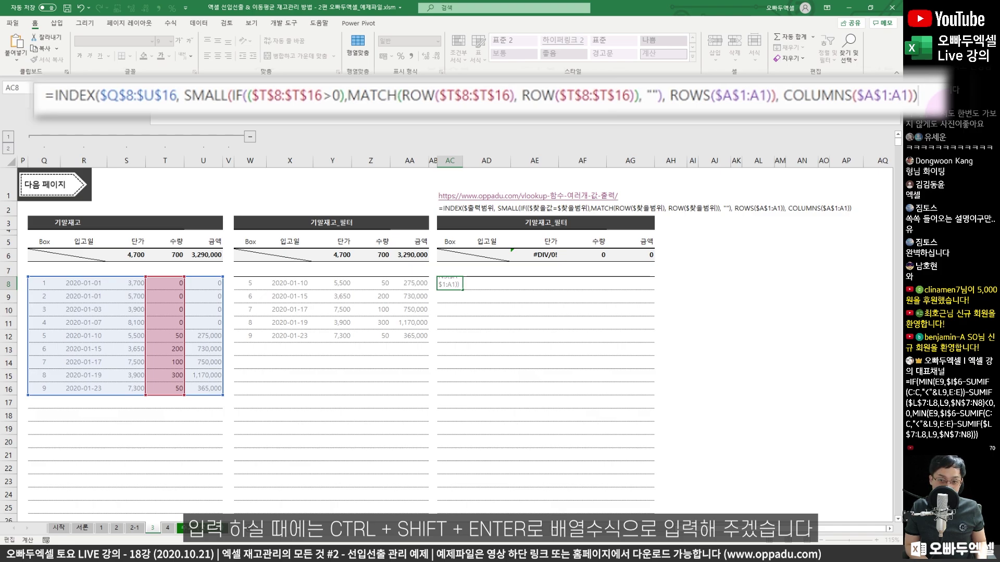
{"action": "key", "text": "ctrl+shift+Return"}
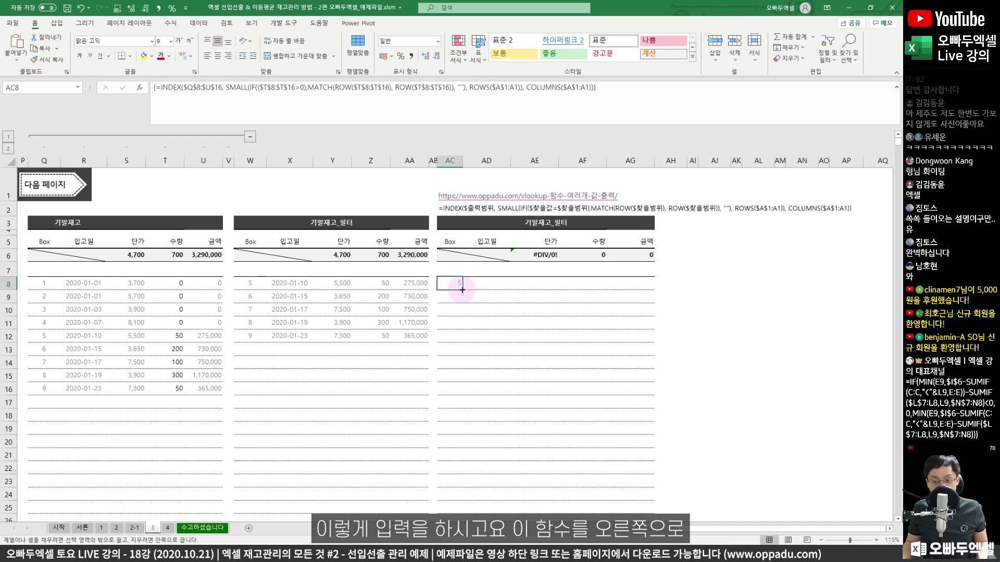
{"action": "left_click_drag", "start_coordinate": [460, 291], "coordinate": [655, 421]}
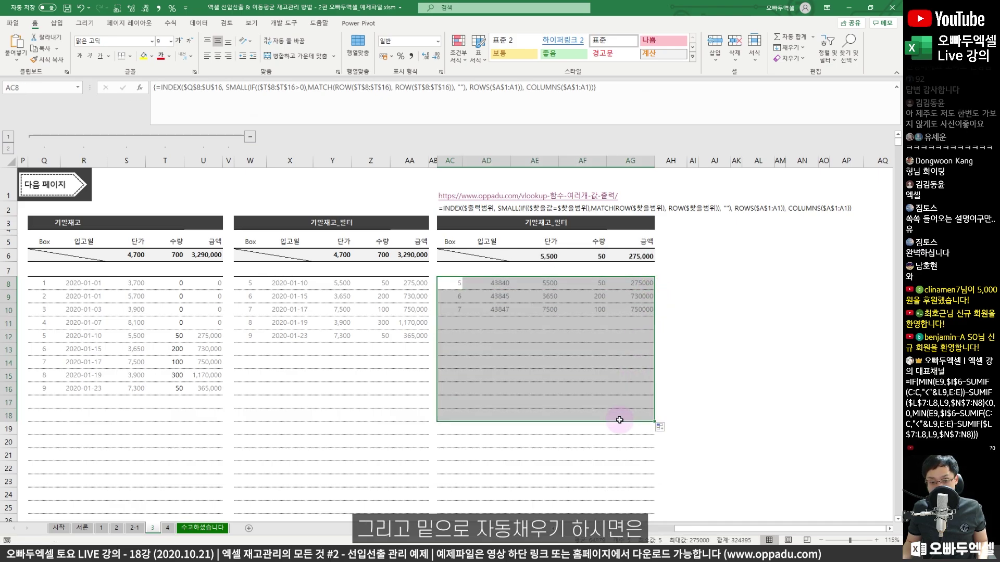
{"action": "left_click_drag", "start_coordinate": [458, 285], "coordinate": [610, 333]}
{"action": "left_click", "coordinate": [603, 375]}
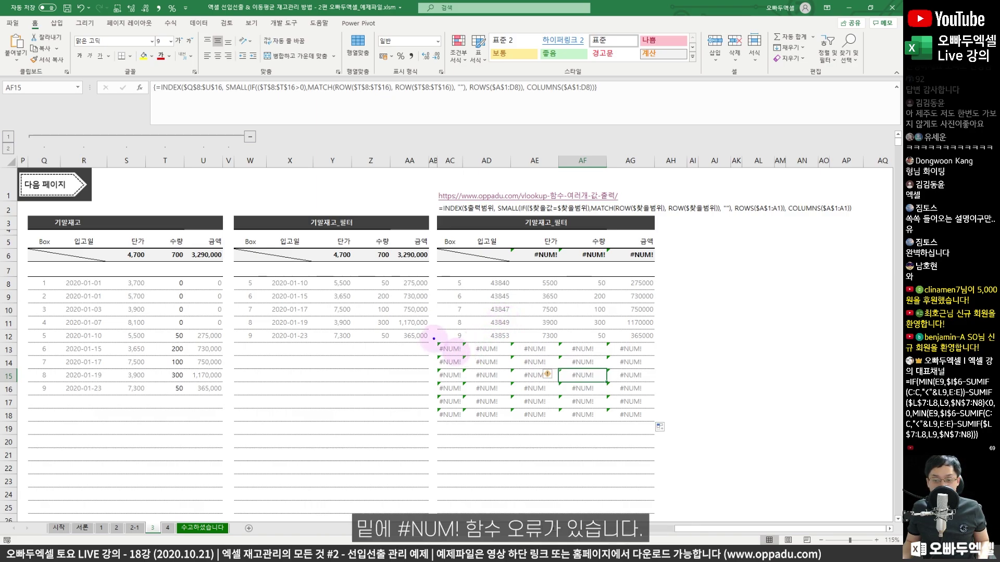
{"action": "left_click_drag", "start_coordinate": [436, 342], "coordinate": [666, 426]}
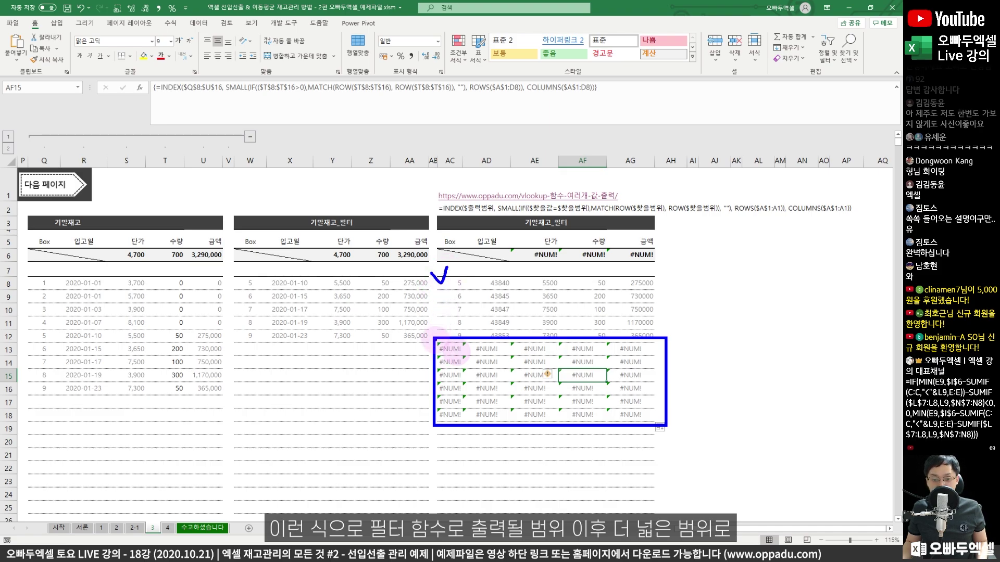
{"action": "left_click_drag", "start_coordinate": [433, 336], "coordinate": [668, 433]}
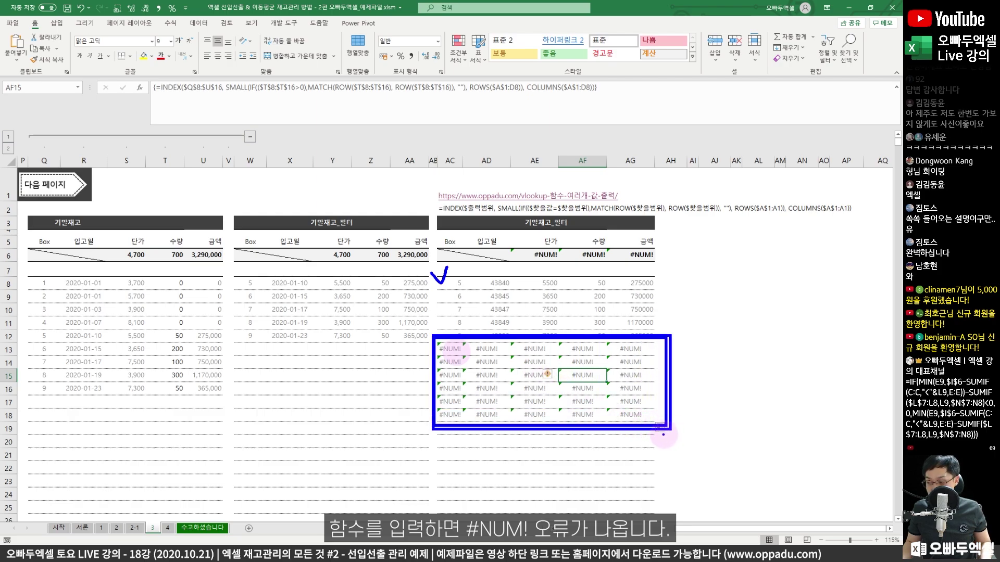
{"action": "key", "text": "Escape"}
- Wrap the AC8 formula in IFERROR returning "" on errors, commit it as an array formula, and refill it through AG18
{"action": "left_click", "coordinate": [451, 283]}
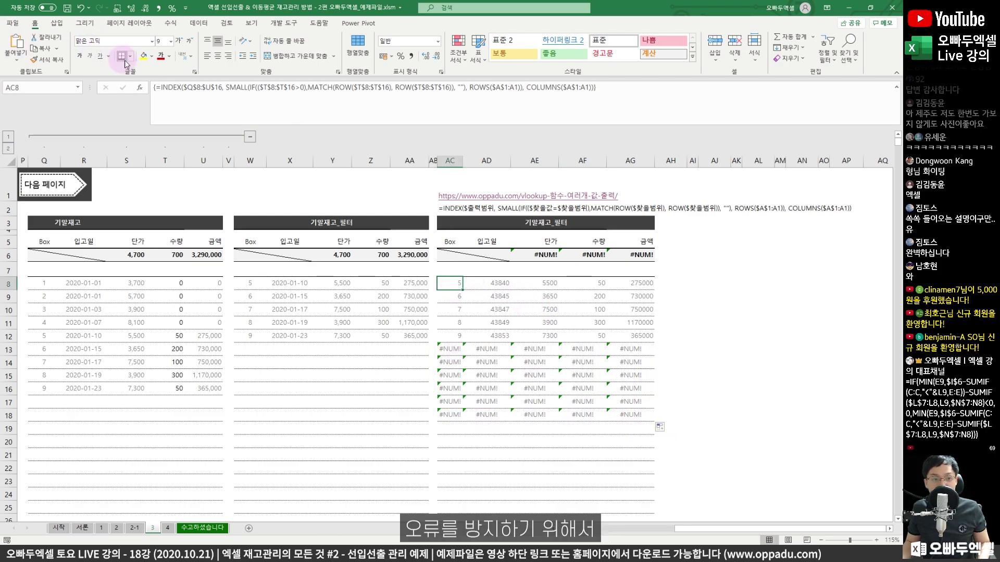
{"action": "left_click", "coordinate": [156, 87]}
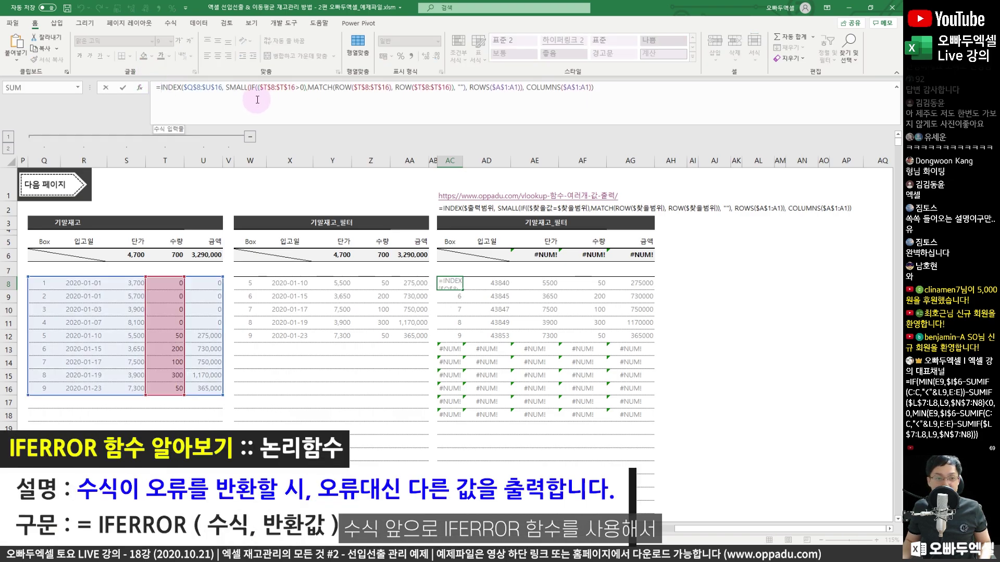
{"action": "type", "text": "IFERROR("}
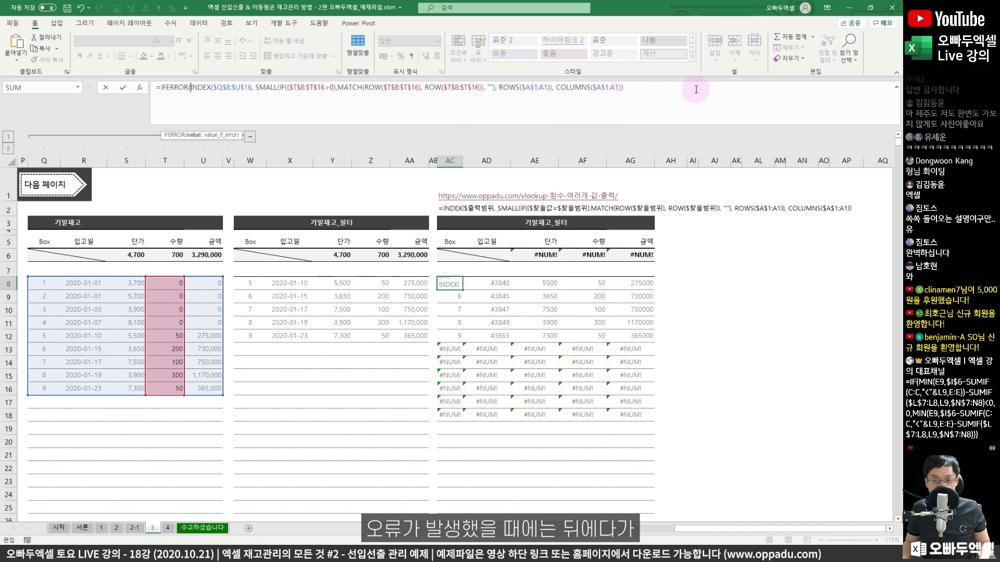
{"action": "left_click", "coordinate": [676, 106]}
{"action": "type", "text": ","}
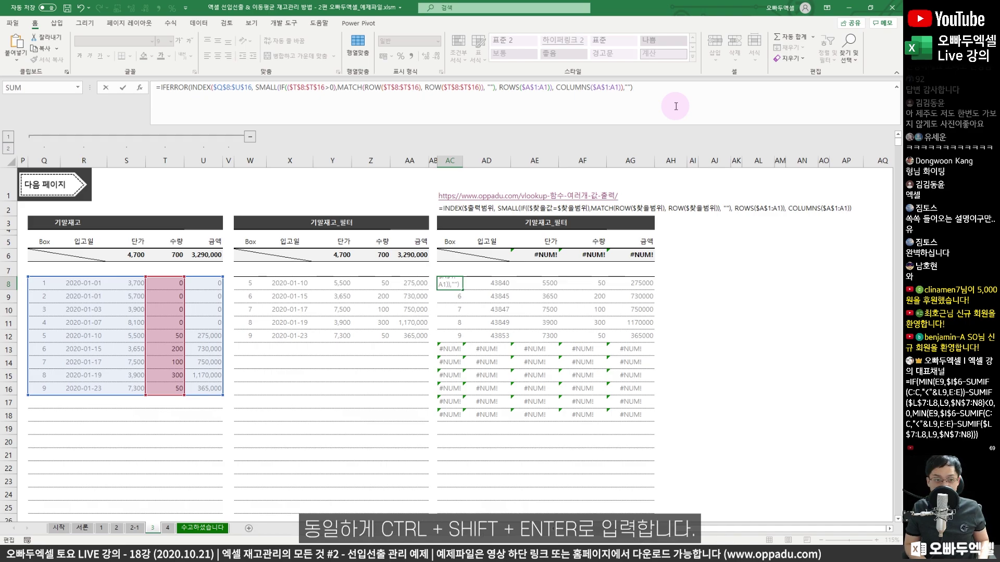
{"action": "key", "text": "ctrl+shift+Return"}
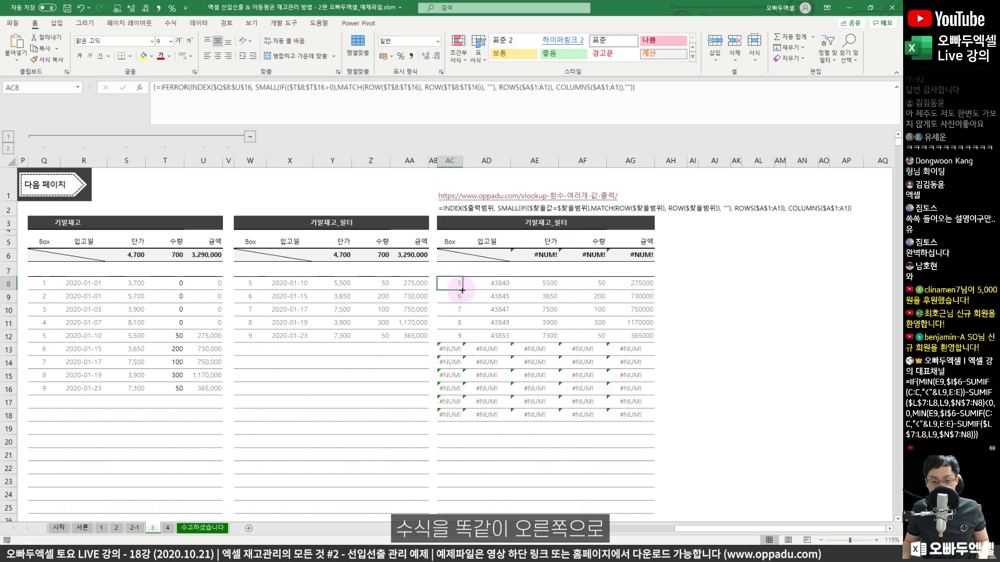
{"action": "left_click_drag", "start_coordinate": [461, 290], "coordinate": [658, 423]}
- Compare the INDEX/SMALL output with the FILTER output and the boxes in the 기말재고 table
{"action": "left_click", "coordinate": [450, 335]}
{"action": "left_click_drag", "start_coordinate": [127, 296], "coordinate": [302, 387]}
{"action": "left_click", "coordinate": [329, 324]}
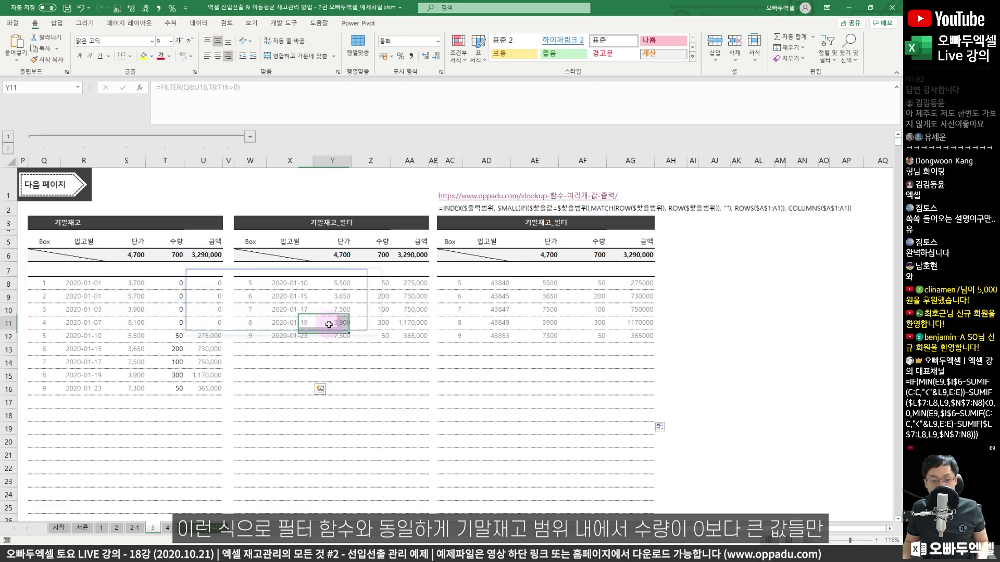
{"action": "left_click", "coordinate": [83, 296]}
{"action": "mouse_move", "coordinate": [29, 273]}
{"action": "left_mouse_down"}
{"action": "mouse_move", "coordinate": [235, 388]}
{"action": "mouse_move", "coordinate": [236, 403]}
{"action": "left_mouse_up"}
{"action": "mouse_move", "coordinate": [182, 310]}
{"action": "left_mouse_down"}
{"action": "mouse_move", "coordinate": [194, 327]}
{"action": "mouse_move", "coordinate": [462, 342]}
{"action": "mouse_move", "coordinate": [498, 331]}
{"action": "mouse_move", "coordinate": [499, 356]}
{"action": "left_mouse_up"}
{"action": "key", "text": "Escape"}
- Collapse the grouped columns Q:V that hold the 기말재고 table
{"action": "scroll", "coordinate": [410, 201], "scroll_direction": "left", "scroll_amount": 3}
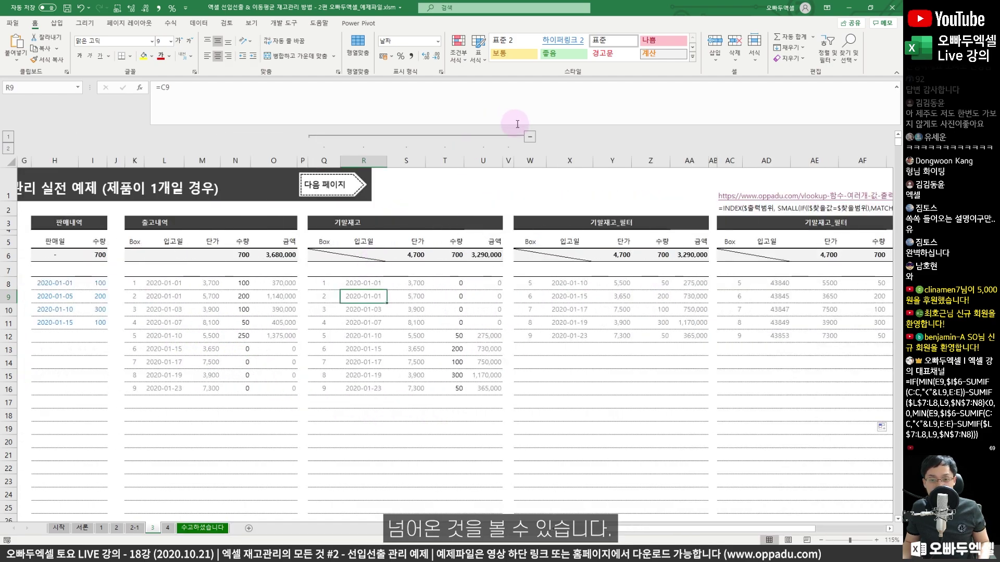
{"action": "left_click", "coordinate": [530, 137]}
{"action": "scroll", "coordinate": [451, 348], "scroll_direction": "left", "scroll_amount": 2}
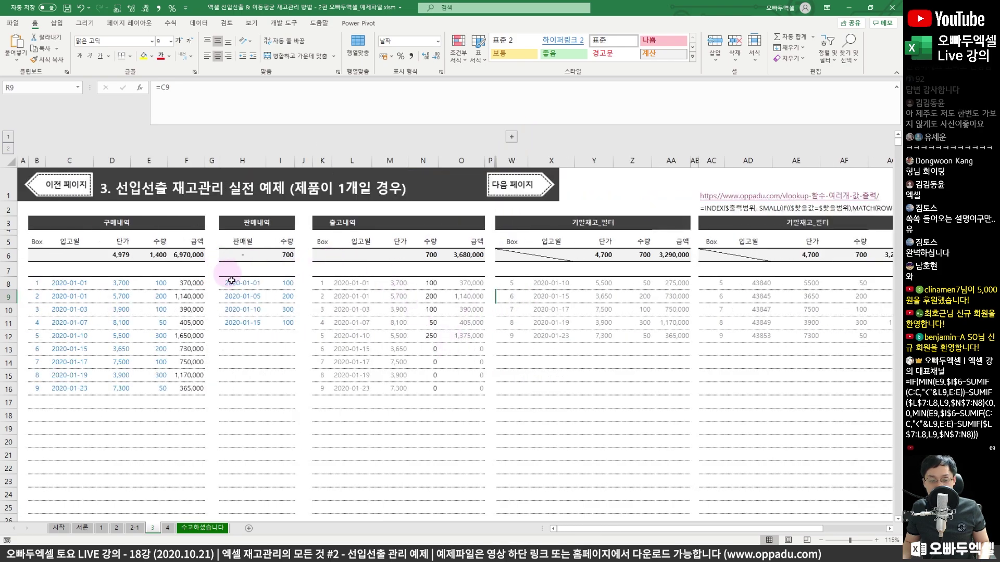
- Add a sale dated 1/17 with quantity 200 in row 12 of the 판매내역 table
{"action": "left_click", "coordinate": [245, 336]}
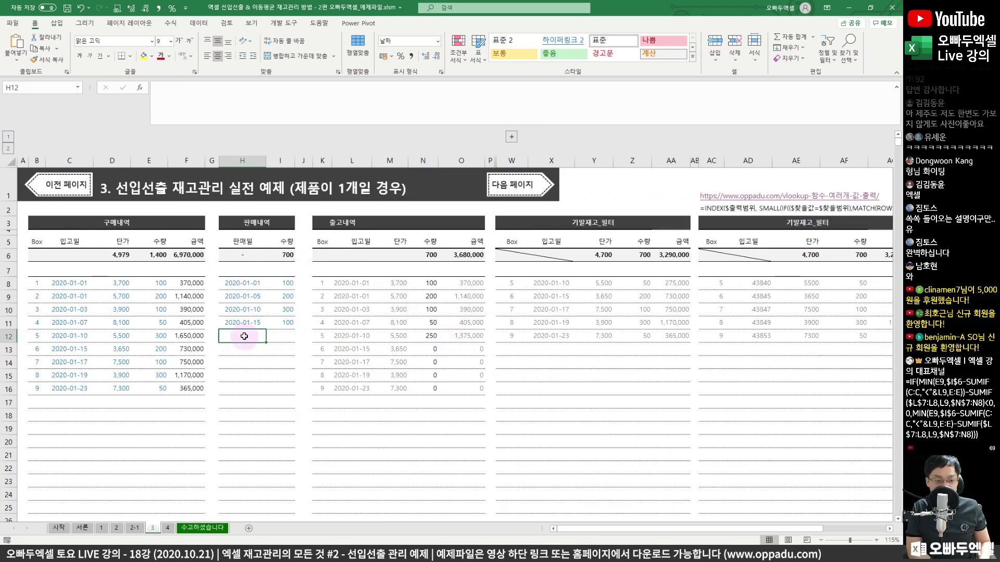
{"action": "type", "text": "1/17"}
{"action": "key", "text": "Tab"}
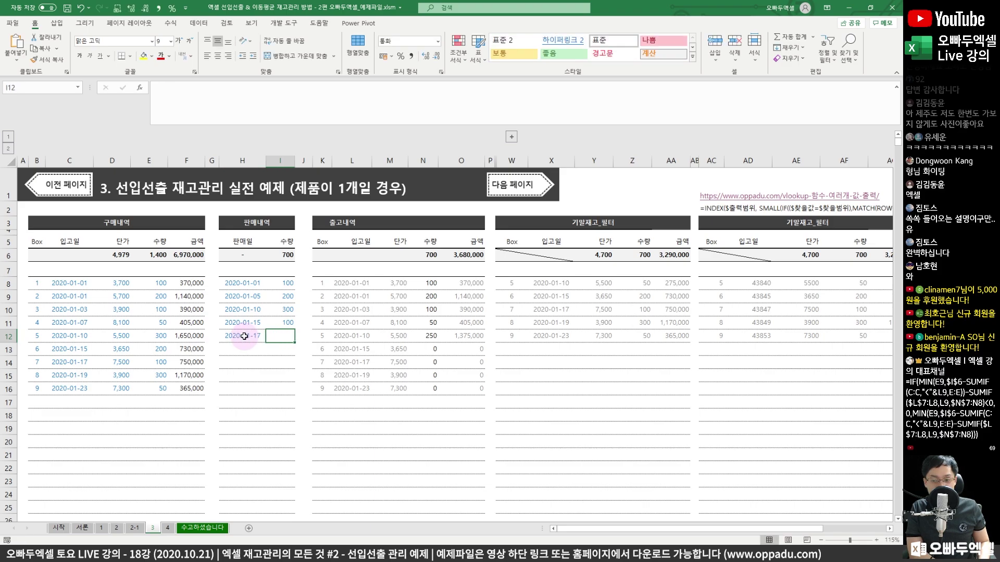
{"action": "type", "text": "200"}
{"action": "key", "text": "Return"}
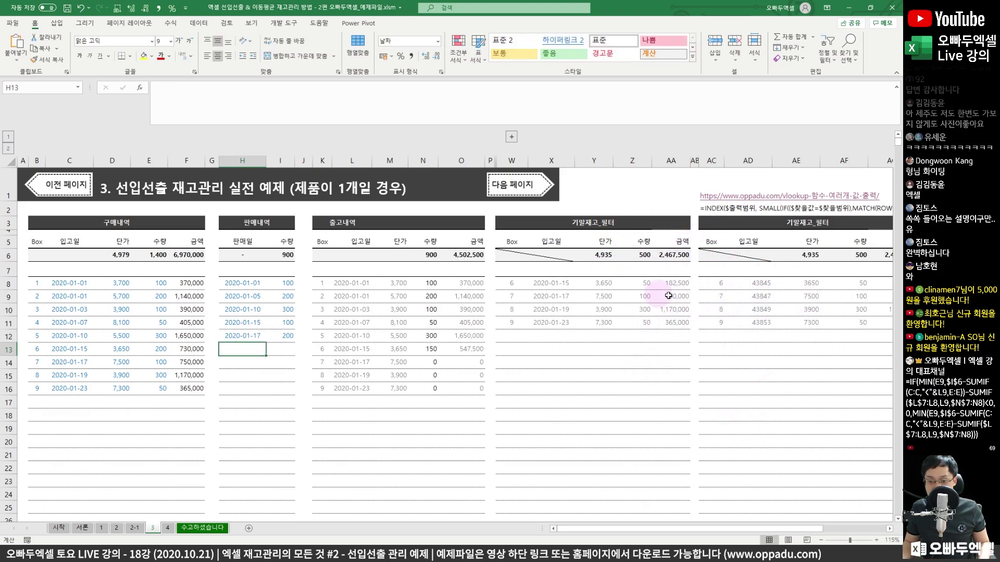
- Add a sale dated 1/19 with quantity 100 in row 13 of the 판매내역 table
{"action": "type", "text": "1"}
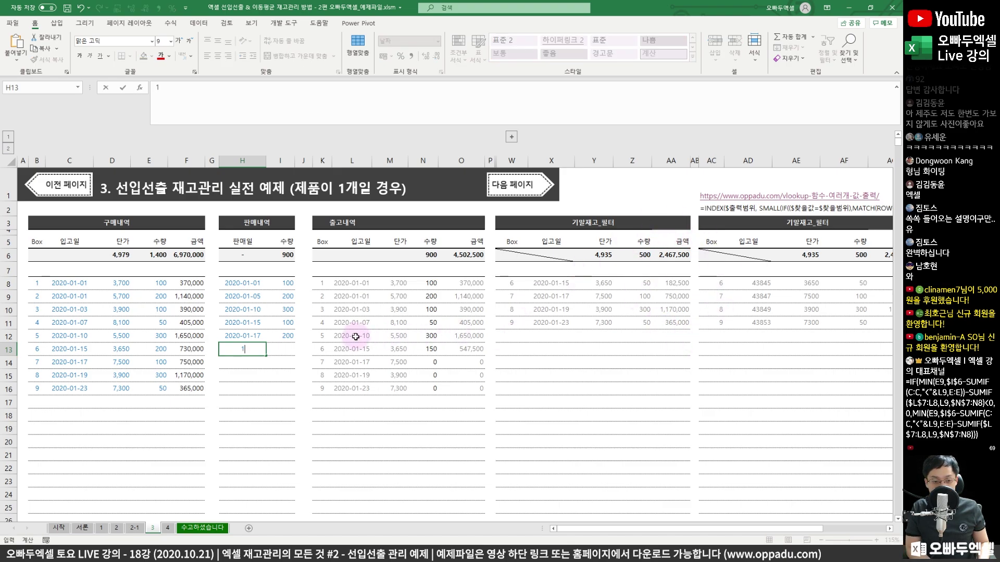
{"action": "type", "text": "/19"}
{"action": "key", "text": "Tab"}
{"action": "type", "text": "1"}
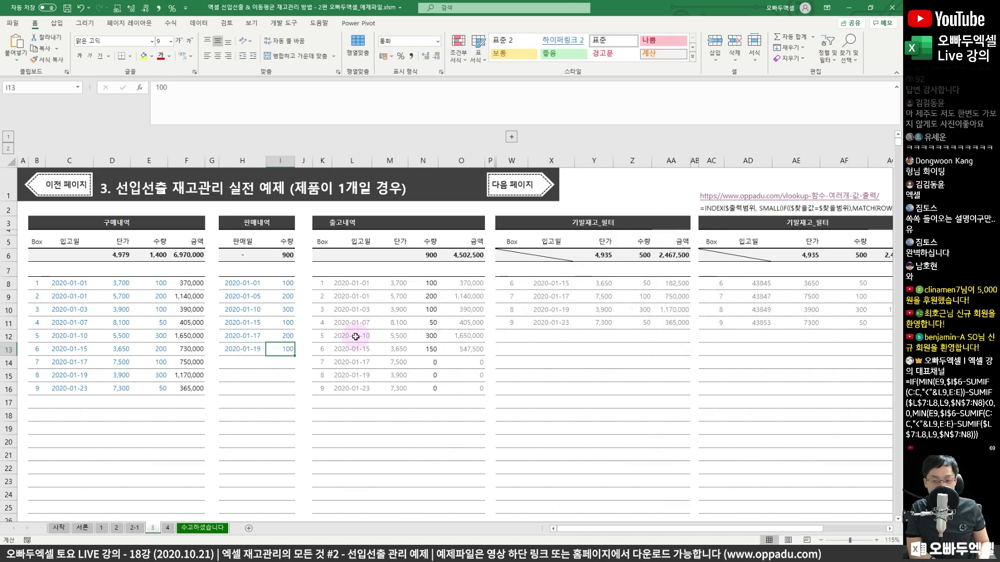
{"action": "key", "text": "Return"}
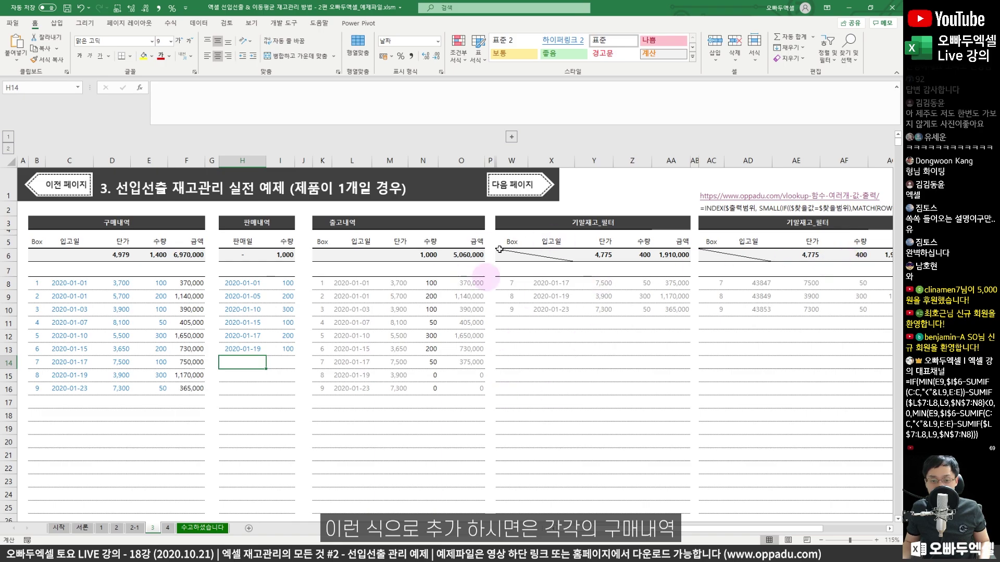
- Review the 구매내역, 판매내역, 출고내역 and first 기말재고_필터 tables with the added sales
{"action": "mouse_move", "coordinate": [25, 214]}
{"action": "left_mouse_down"}
{"action": "mouse_move", "coordinate": [169, 401]}
{"action": "mouse_move", "coordinate": [214, 402]}
{"action": "left_mouse_up"}
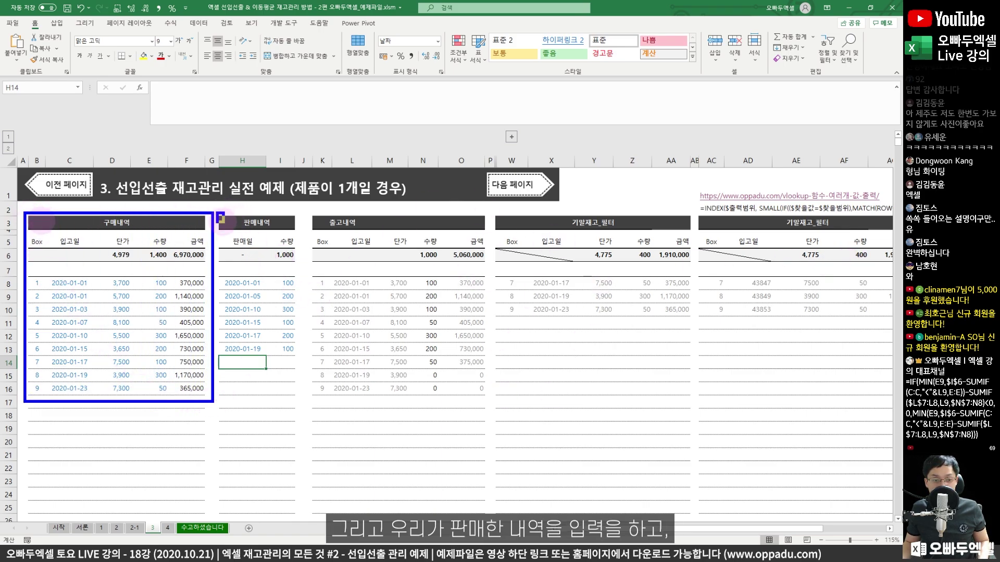
{"action": "mouse_move", "coordinate": [219, 215]}
{"action": "left_mouse_down"}
{"action": "mouse_move", "coordinate": [311, 377]}
{"action": "mouse_move", "coordinate": [297, 364]}
{"action": "left_mouse_up"}
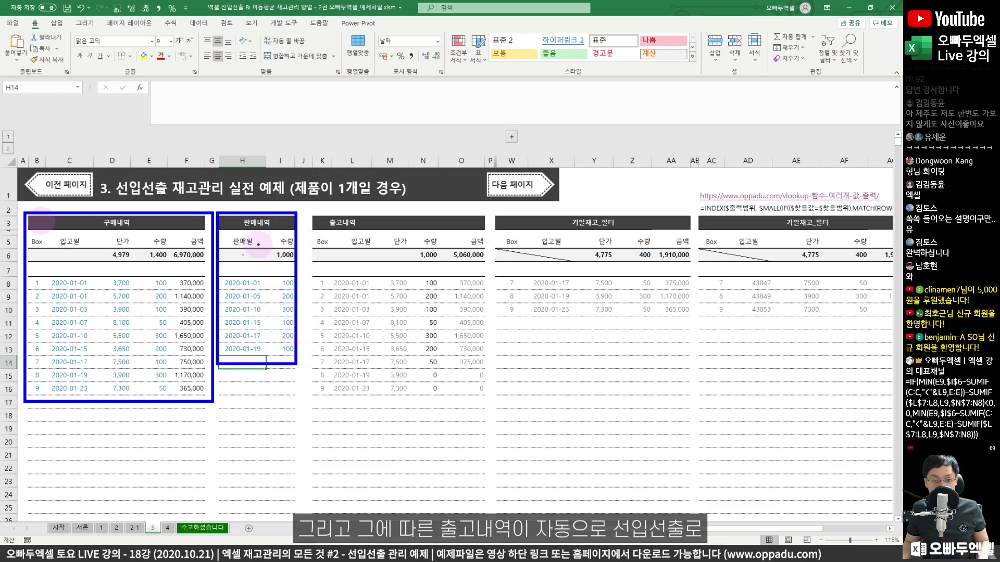
{"action": "mouse_move", "coordinate": [304, 209]}
{"action": "left_mouse_down"}
{"action": "mouse_move", "coordinate": [453, 411]}
{"action": "mouse_move", "coordinate": [500, 408]}
{"action": "mouse_move", "coordinate": [492, 401]}
{"action": "left_mouse_up"}
{"action": "left_click_drag", "start_coordinate": [404, 203], "coordinate": [432, 203]}
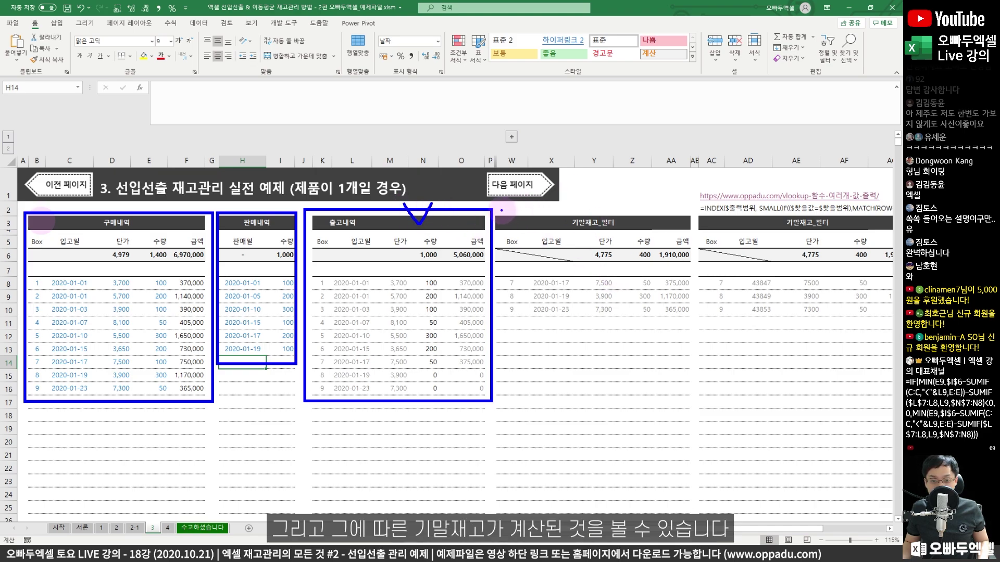
{"action": "left_click_drag", "start_coordinate": [498, 207], "coordinate": [696, 319]}
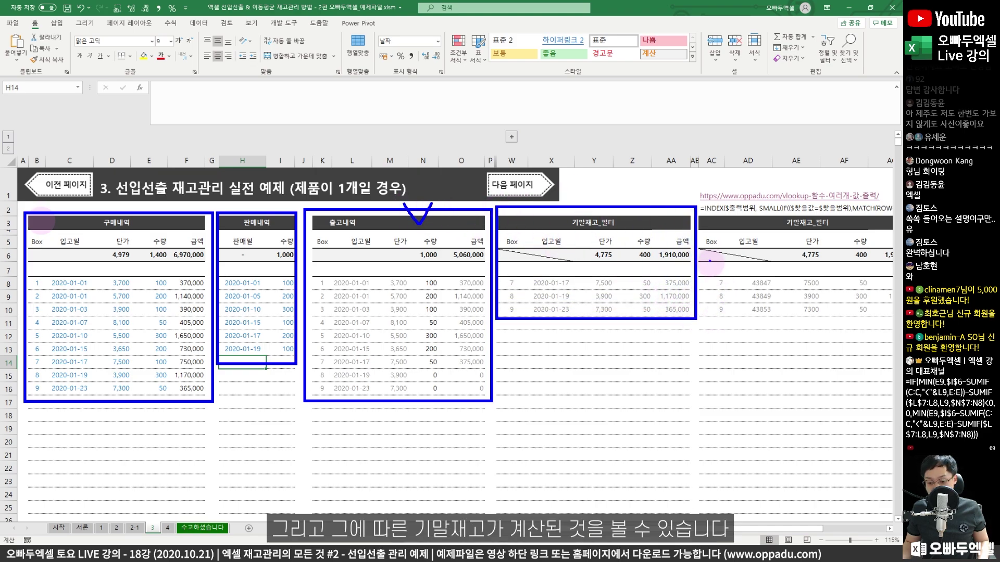
{"action": "left_click", "coordinate": [539, 383]}
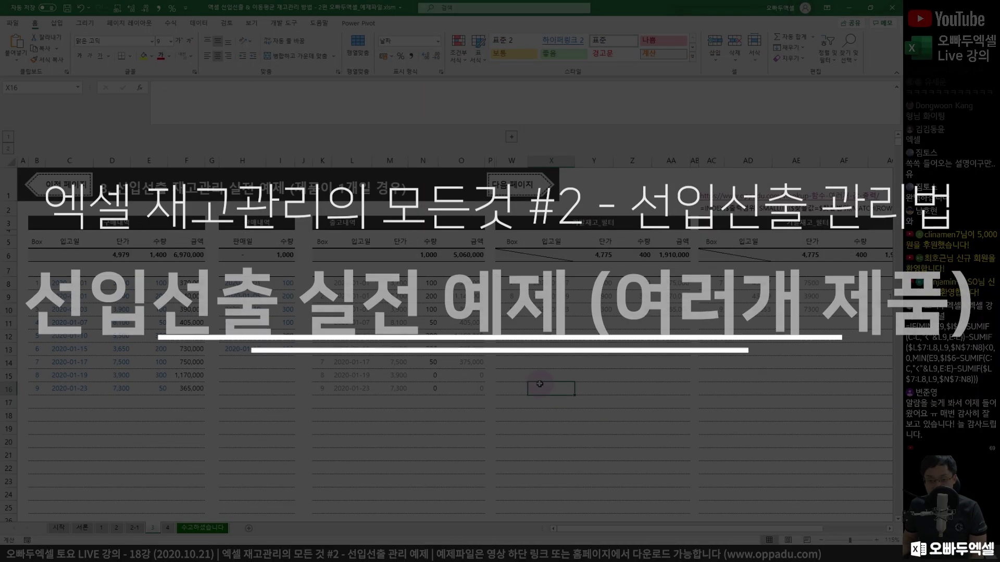
- Look at the multi-product sheet 4, then return to sheet 3 and review its single-product title
{"action": "key", "text": "ctrl+Page_Down"}
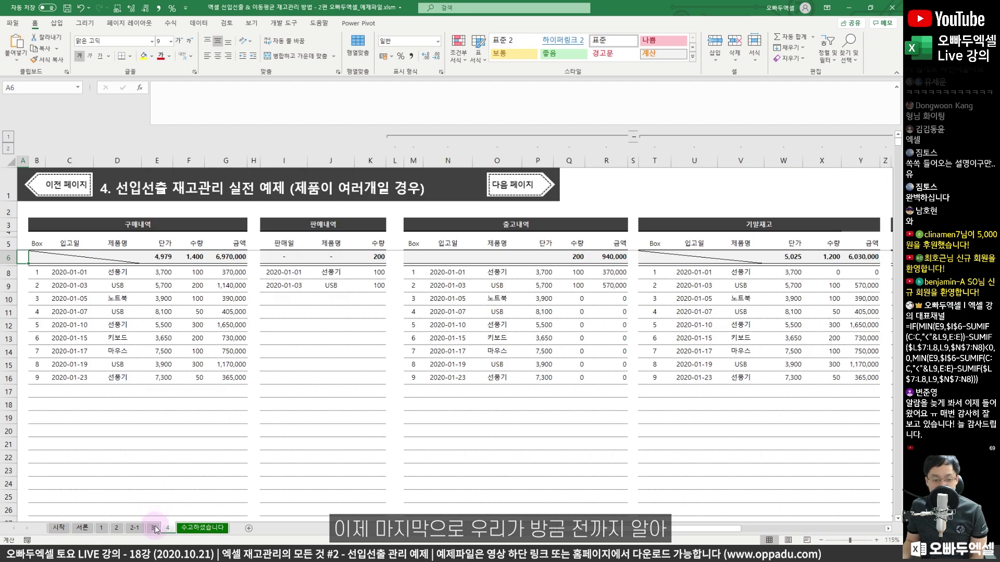
{"action": "left_click", "coordinate": [154, 529]}
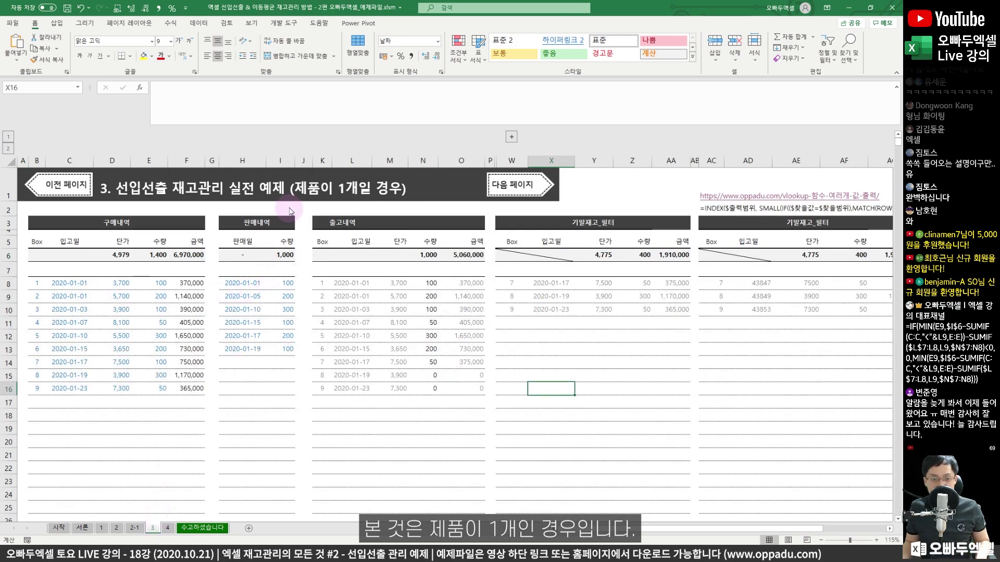
{"action": "mouse_move", "coordinate": [286, 172]}
{"action": "left_mouse_down"}
{"action": "mouse_move", "coordinate": [346, 197]}
{"action": "mouse_move", "coordinate": [422, 209]}
{"action": "left_mouse_up"}
{"action": "mouse_move", "coordinate": [382, 147]}
{"action": "left_mouse_down"}
{"action": "mouse_move", "coordinate": [399, 168]}
{"action": "mouse_move", "coordinate": [404, 142]}
{"action": "left_mouse_up"}
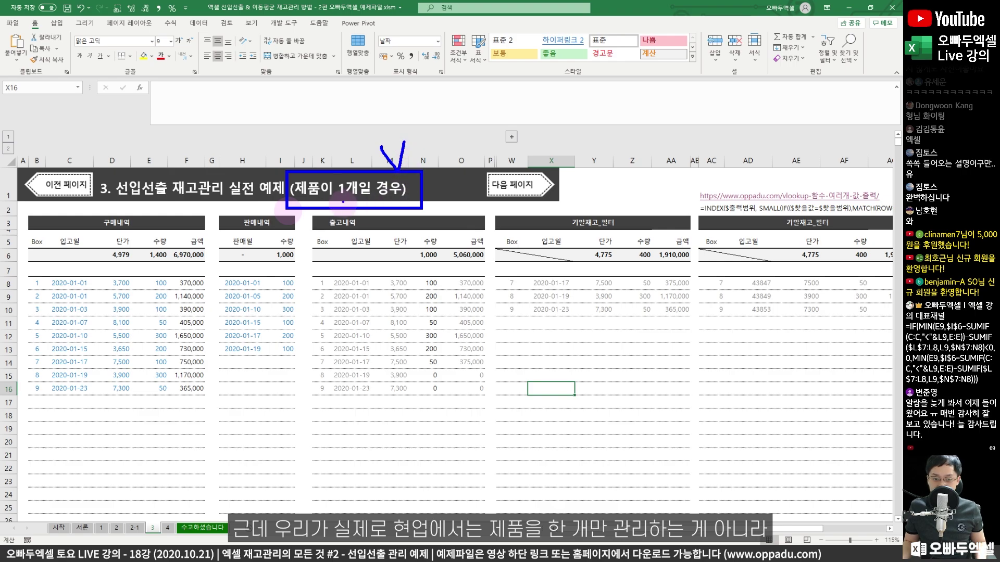
{"action": "mouse_move", "coordinate": [287, 211]}
{"action": "left_mouse_down"}
{"action": "mouse_move", "coordinate": [426, 167]}
{"action": "mouse_move", "coordinate": [426, 217]}
{"action": "mouse_move", "coordinate": [284, 218]}
{"action": "left_mouse_up"}
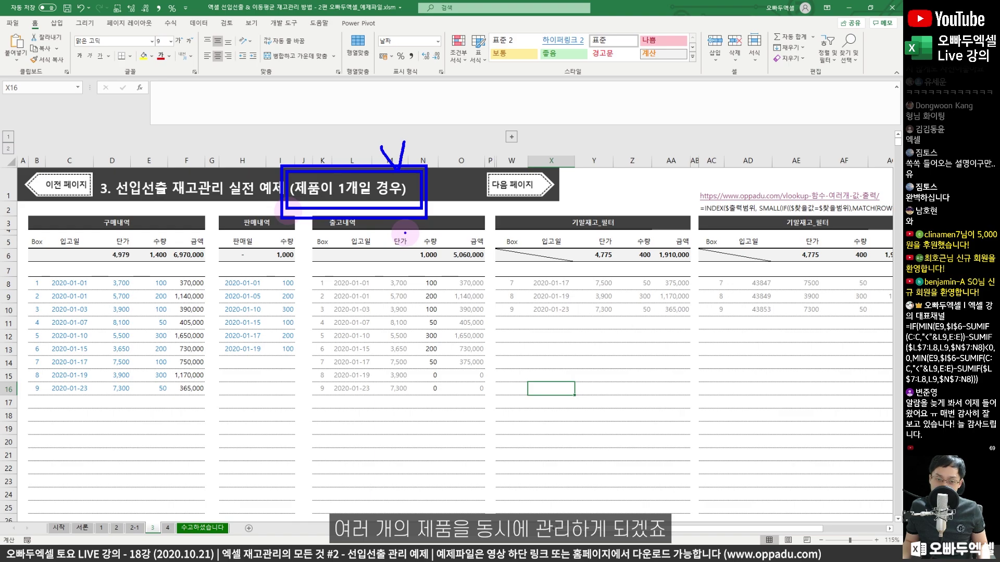
{"action": "key", "text": "Escape"}
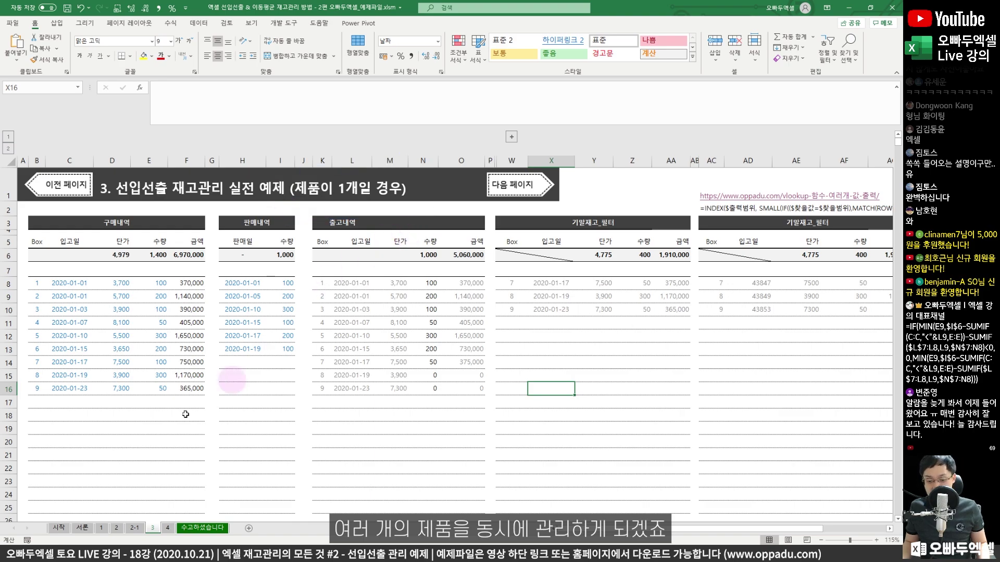
- Open sheet 4 and examine the 제품명 columns in its 구매내역, 판매내역 and 출고내역 tables
{"action": "left_click", "coordinate": [167, 528]}
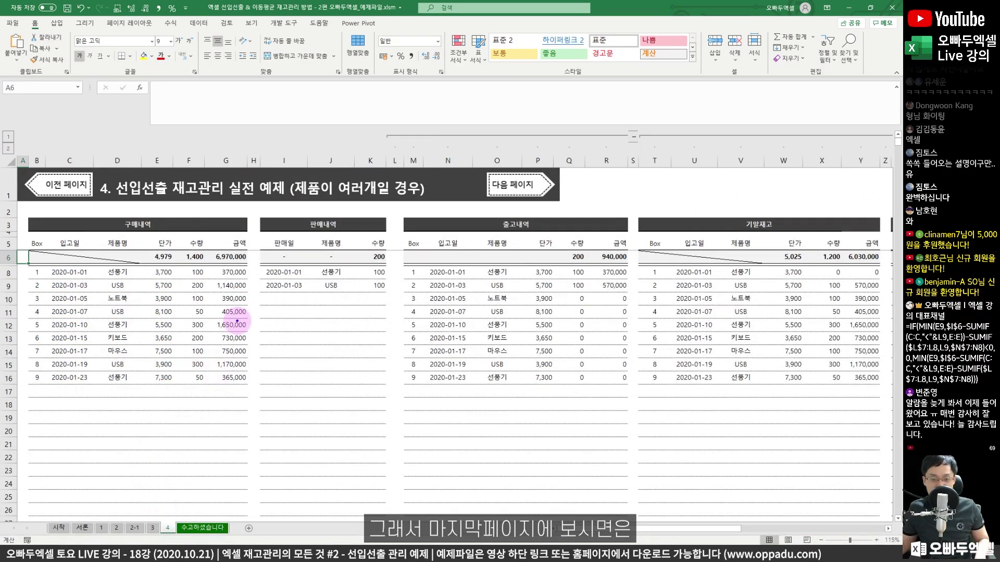
{"action": "mouse_move", "coordinate": [499, 241]}
{"action": "left_mouse_down"}
{"action": "mouse_move", "coordinate": [516, 271]}
{"action": "mouse_move", "coordinate": [500, 284]}
{"action": "mouse_move", "coordinate": [514, 279]}
{"action": "mouse_move", "coordinate": [513, 300]}
{"action": "mouse_move", "coordinate": [502, 339]}
{"action": "mouse_move", "coordinate": [485, 344]}
{"action": "mouse_move", "coordinate": [511, 353]}
{"action": "mouse_move", "coordinate": [505, 360]}
{"action": "mouse_move", "coordinate": [523, 264]}
{"action": "mouse_move", "coordinate": [517, 356]}
{"action": "left_mouse_up"}
{"action": "mouse_move", "coordinate": [434, 186]}
{"action": "left_mouse_down"}
{"action": "mouse_move", "coordinate": [414, 213]}
{"action": "mouse_move", "coordinate": [286, 206]}
{"action": "mouse_move", "coordinate": [364, 156]}
{"action": "mouse_move", "coordinate": [408, 202]}
{"action": "left_mouse_up"}
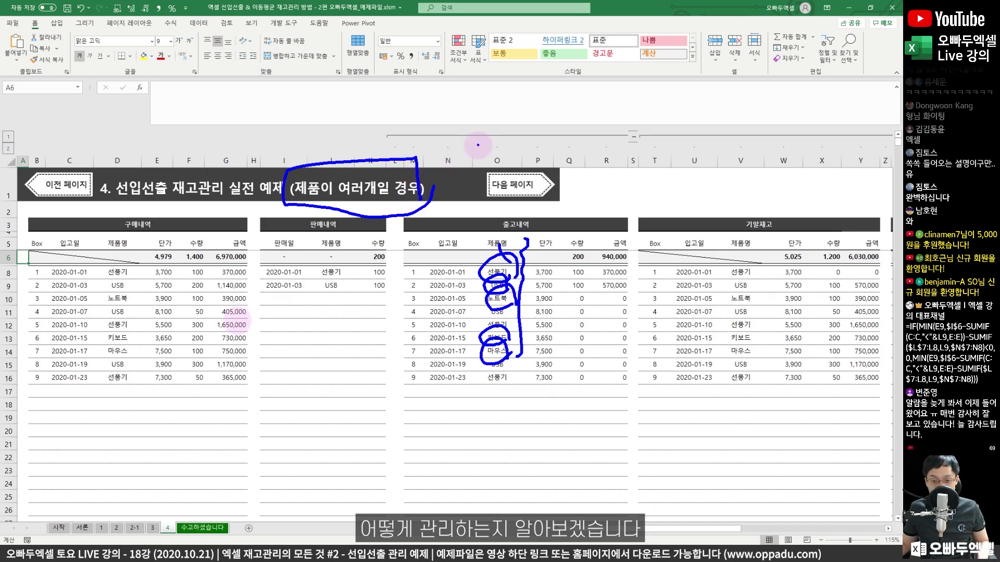
{"action": "key", "text": "e"}
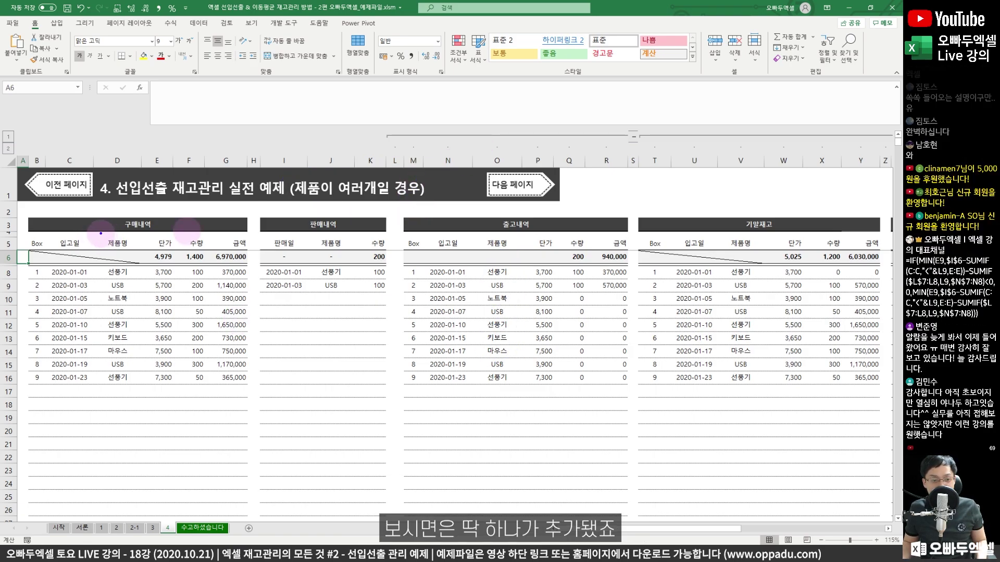
{"action": "mouse_move", "coordinate": [94, 231]}
{"action": "left_mouse_down"}
{"action": "mouse_move", "coordinate": [154, 409]}
{"action": "mouse_move", "coordinate": [140, 395]}
{"action": "left_mouse_up"}
{"action": "left_click_drag", "start_coordinate": [318, 224], "coordinate": [350, 299]}
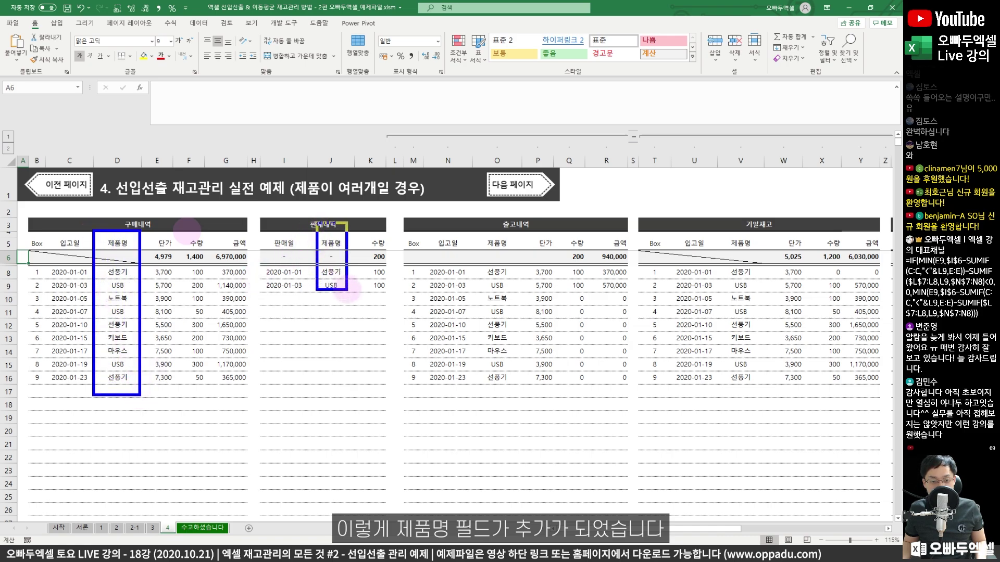
{"action": "left_click_drag", "start_coordinate": [513, 231], "coordinate": [513, 401]}
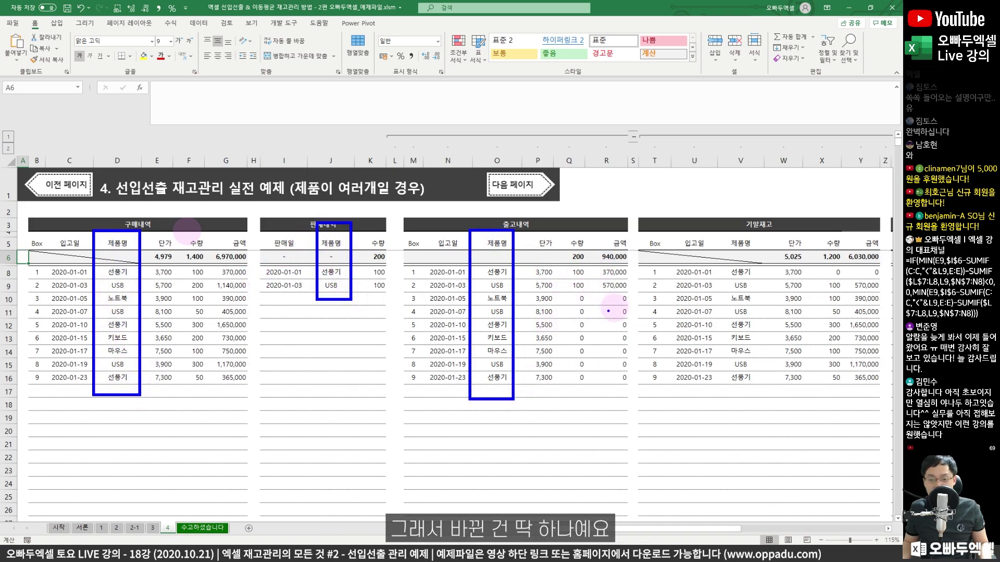
{"action": "key", "text": "Escape"}
- Open the 출고내역 quantity formula in Q8 for editing and examine its SUMIFS functions
{"action": "left_click", "coordinate": [569, 272]}
{"action": "left_click", "coordinate": [390, 91]}
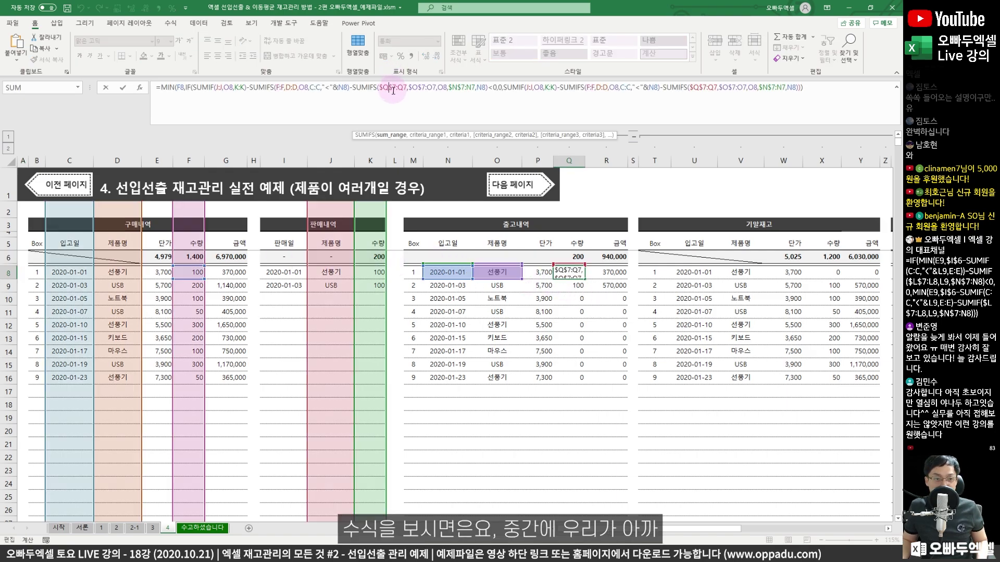
{"action": "key", "text": "ctrl+2"}
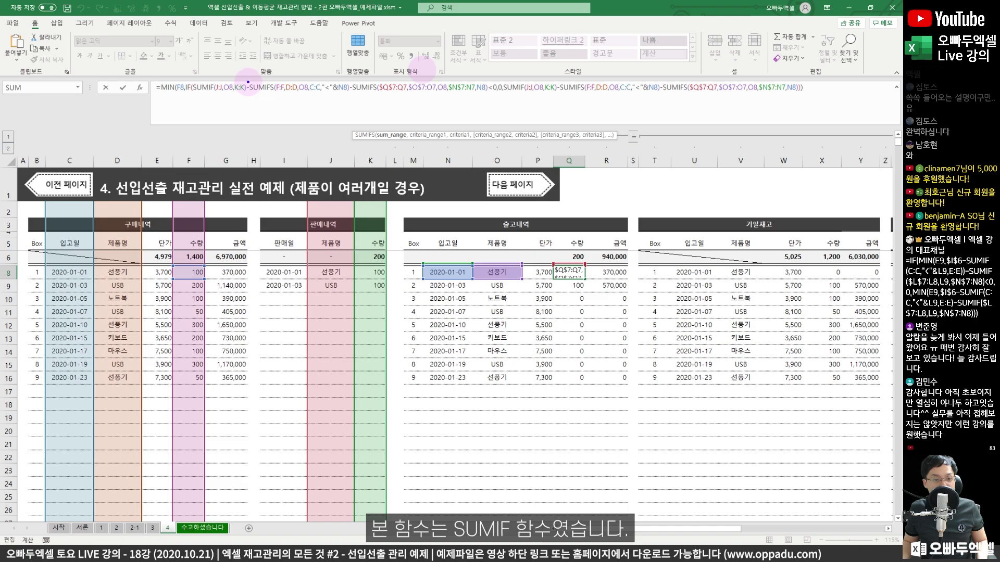
{"action": "left_click_drag", "start_coordinate": [247, 83], "coordinate": [272, 92]}
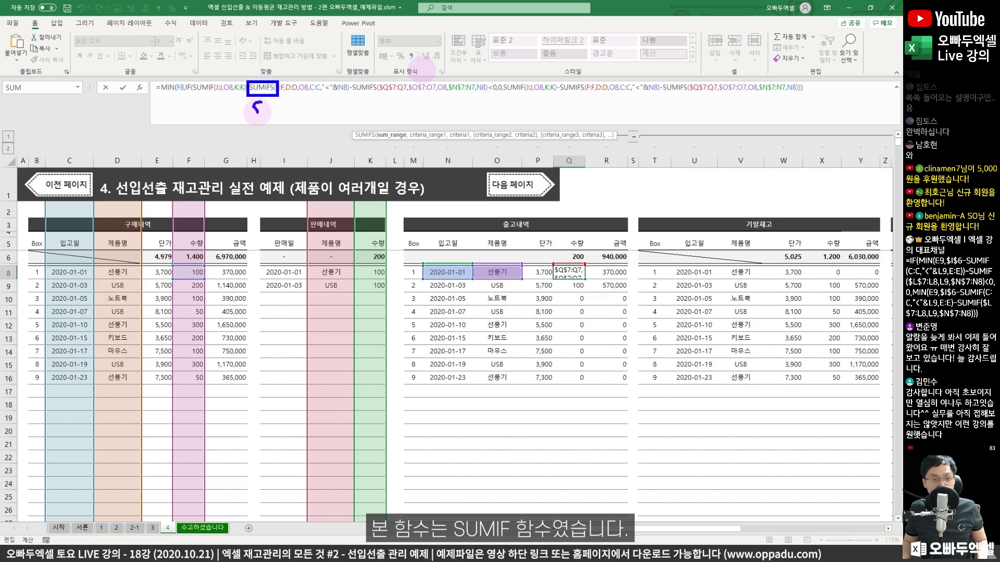
{"action": "mouse_move", "coordinate": [257, 110]}
{"action": "left_mouse_down"}
{"action": "mouse_move", "coordinate": [259, 119]}
{"action": "mouse_move", "coordinate": [287, 103]}
{"action": "left_mouse_up"}
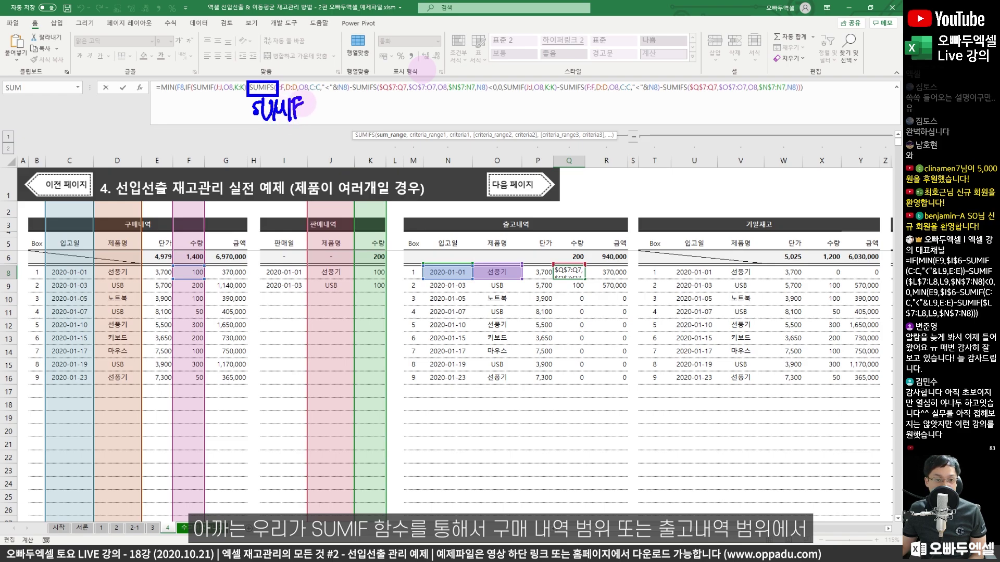
- Trace the Q8 formula's SUMIFS ranges in the 구매내역 and 출고내역 tables, focusing on the 입고일 and 제품명 criteria
{"action": "mouse_move", "coordinate": [216, 241]}
{"action": "left_mouse_down"}
{"action": "mouse_move", "coordinate": [125, 286]}
{"action": "mouse_move", "coordinate": [104, 172]}
{"action": "mouse_move", "coordinate": [207, 221]}
{"action": "left_mouse_up"}
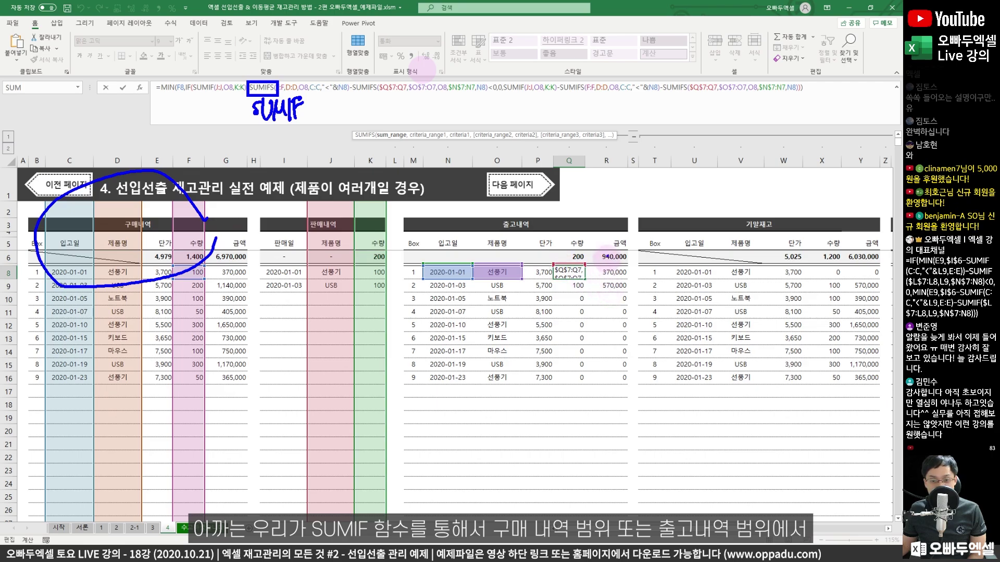
{"action": "mouse_move", "coordinate": [607, 252]}
{"action": "left_mouse_down"}
{"action": "mouse_move", "coordinate": [458, 297]}
{"action": "mouse_move", "coordinate": [583, 190]}
{"action": "mouse_move", "coordinate": [578, 250]}
{"action": "left_mouse_up"}
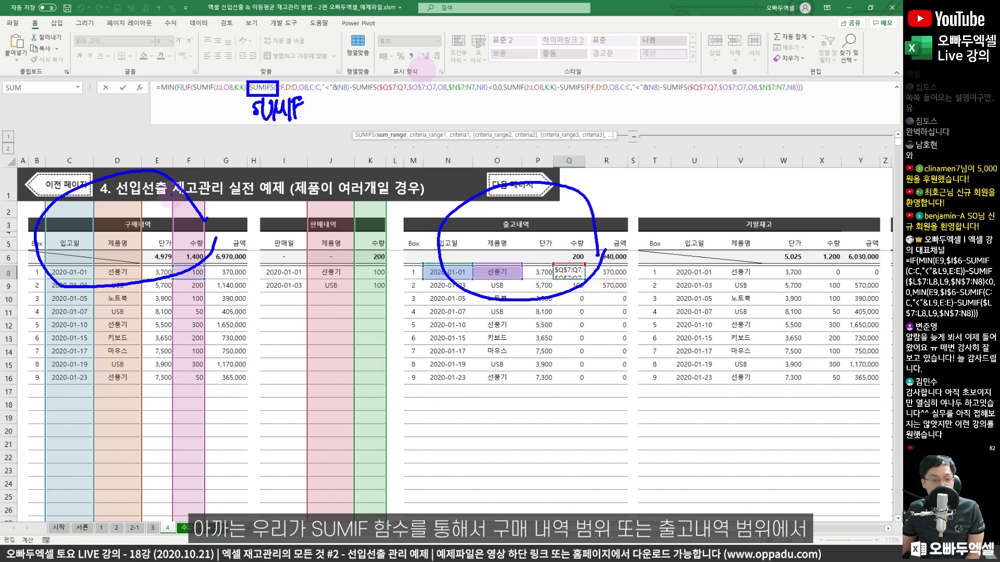
{"action": "mouse_move", "coordinate": [343, 172]}
{"action": "left_mouse_down"}
{"action": "mouse_move", "coordinate": [333, 188]}
{"action": "mouse_move", "coordinate": [354, 177]}
{"action": "mouse_move", "coordinate": [385, 204]}
{"action": "left_mouse_up"}
{"action": "left_click_drag", "start_coordinate": [44, 195], "coordinate": [100, 405]}
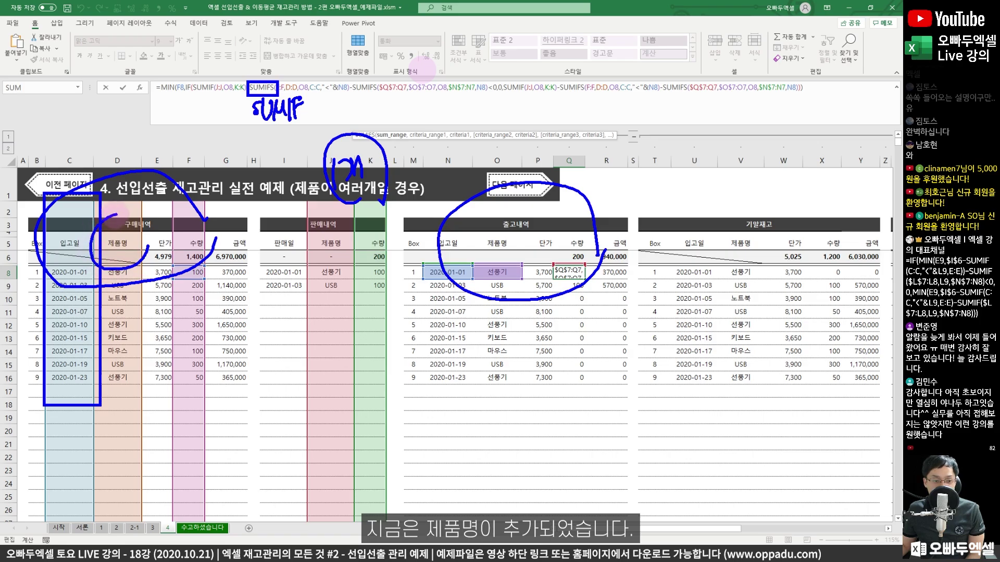
{"action": "left_click_drag", "start_coordinate": [112, 214], "coordinate": [137, 241]}
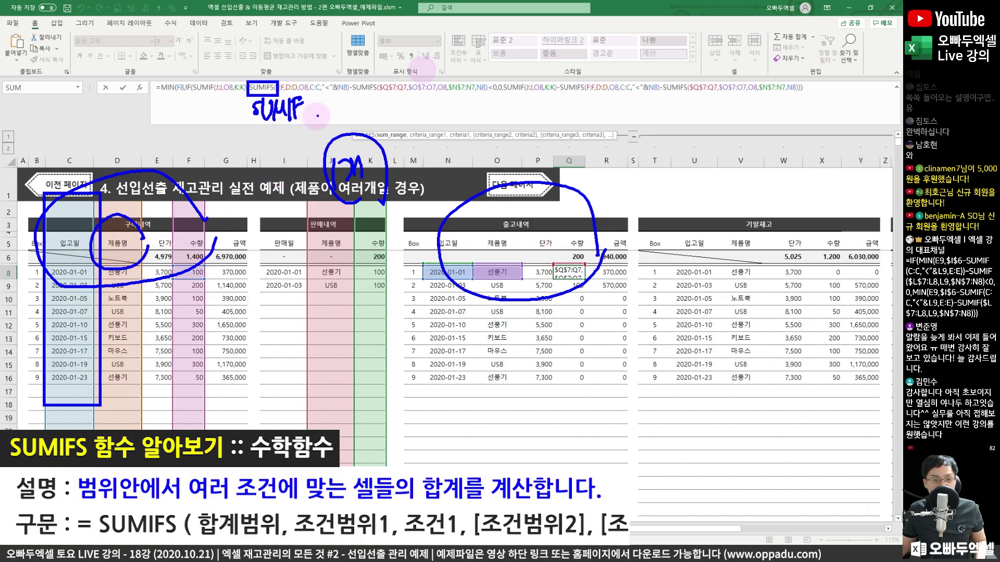
{"action": "left_click_drag", "start_coordinate": [311, 105], "coordinate": [303, 123]}
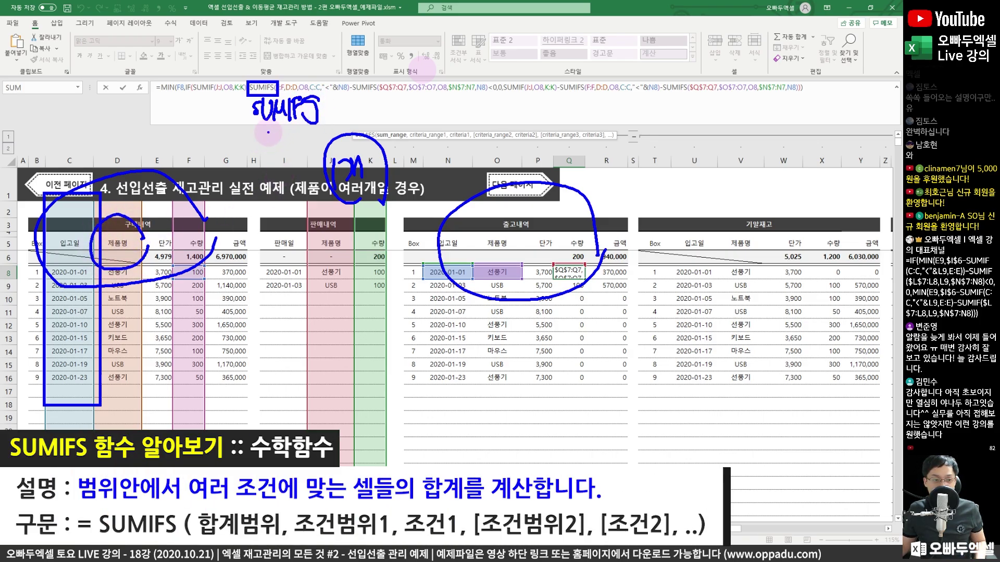
{"action": "mouse_move", "coordinate": [34, 181]}
{"action": "left_mouse_down"}
{"action": "mouse_move", "coordinate": [94, 330]}
{"action": "mouse_move", "coordinate": [107, 411]}
{"action": "left_mouse_up"}
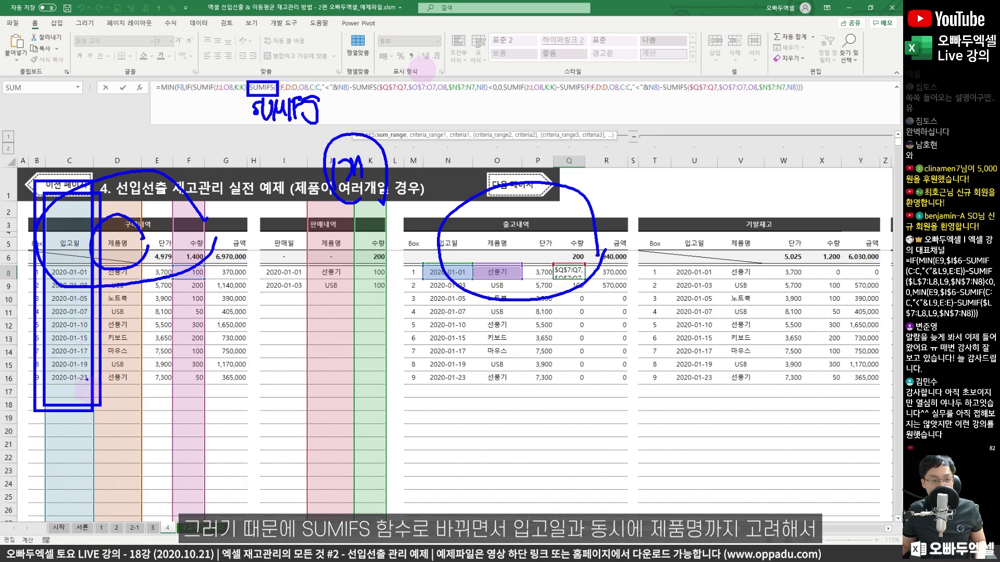
{"action": "left_click_drag", "start_coordinate": [97, 201], "coordinate": [151, 429]}
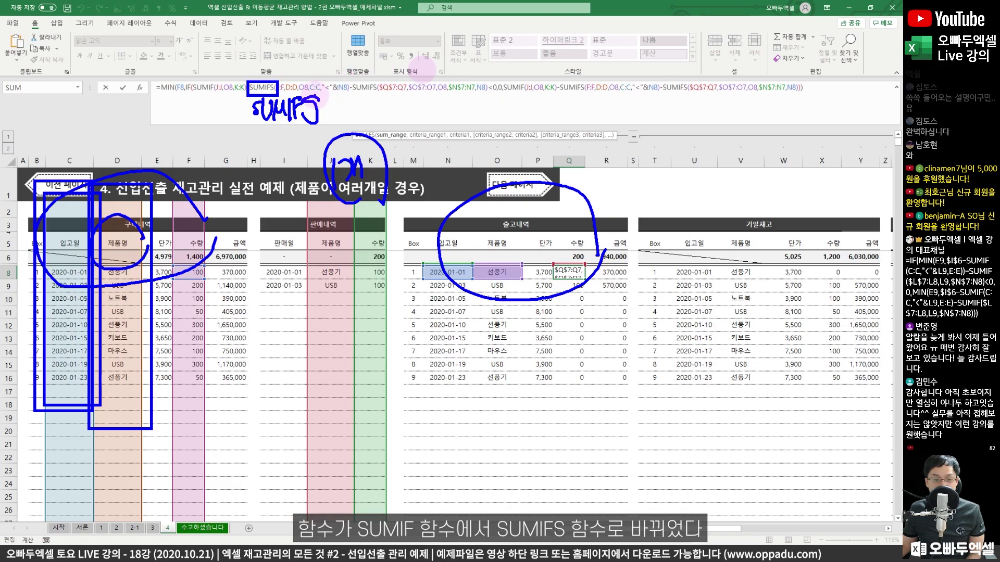
{"action": "left_click", "coordinate": [322, 121]}
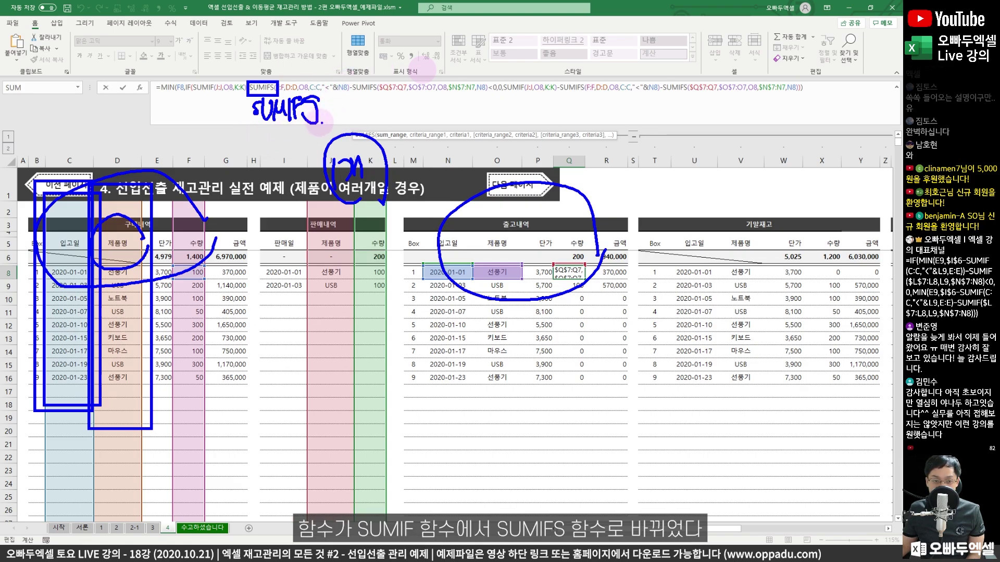
{"action": "mouse_move", "coordinate": [337, 127]}
{"action": "left_mouse_down"}
{"action": "mouse_move", "coordinate": [237, 139]}
{"action": "mouse_move", "coordinate": [232, 95]}
{"action": "mouse_move", "coordinate": [320, 93]}
{"action": "mouse_move", "coordinate": [328, 131]}
{"action": "left_mouse_up"}
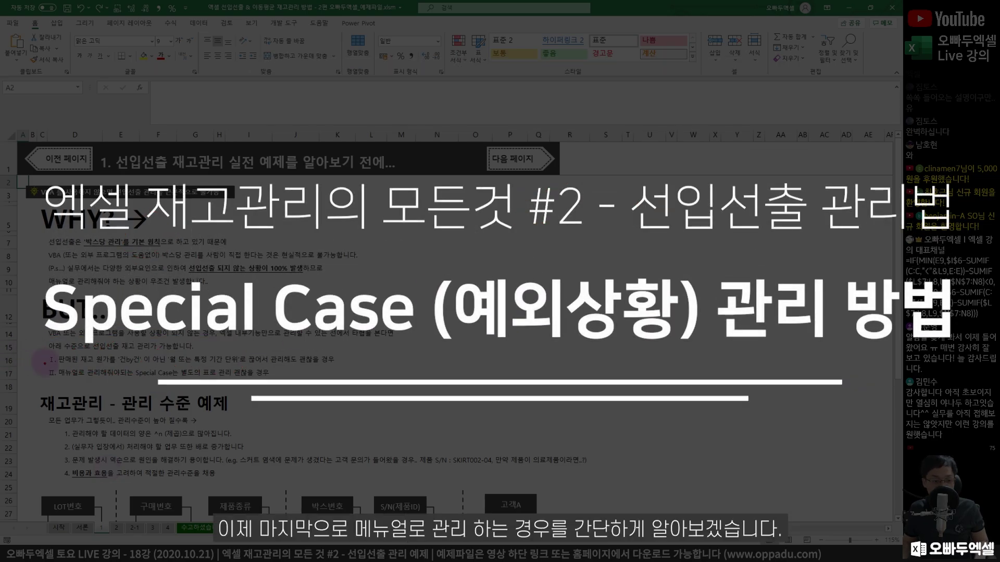
- Read note II on sheet 1 about managing manual Special Case items in a separate table
{"action": "left_click_drag", "start_coordinate": [107, 379], "coordinate": [276, 384]}
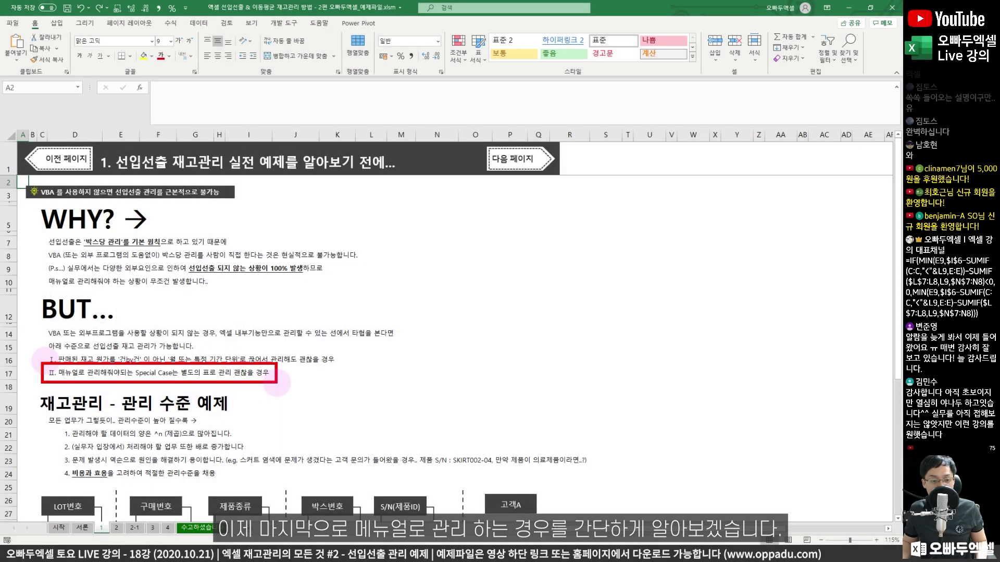
- Return to sheet 4 and examine the 입고일 and 제품명 columns of the 구매내역 table under the first-in-first-out assumption
{"action": "key", "text": "Escape"}
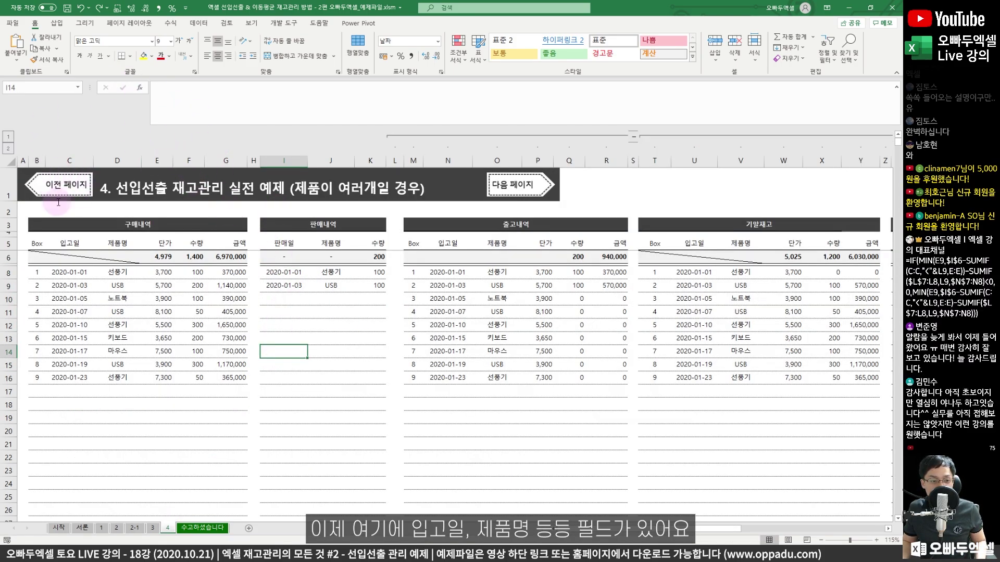
{"action": "left_click_drag", "start_coordinate": [53, 237], "coordinate": [89, 385]}
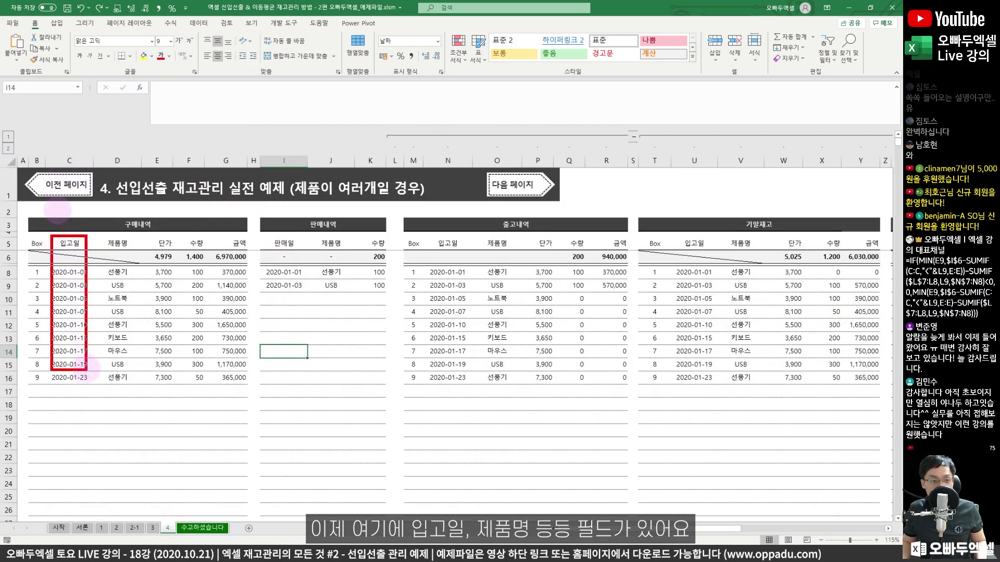
{"action": "left_click_drag", "start_coordinate": [100, 236], "coordinate": [125, 400]}
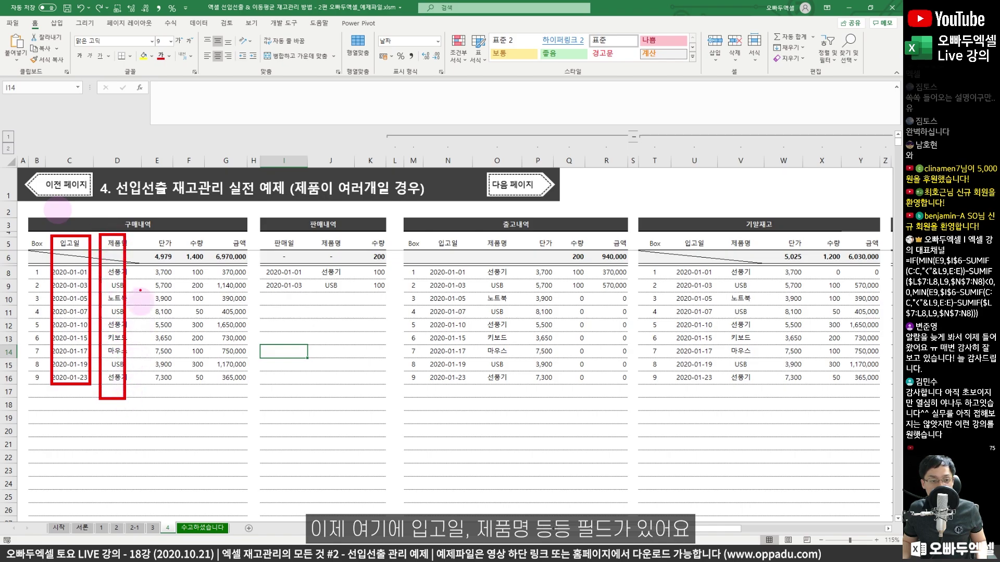
{"action": "mouse_move", "coordinate": [131, 223]}
{"action": "left_mouse_down"}
{"action": "mouse_move", "coordinate": [138, 240]}
{"action": "mouse_move", "coordinate": [157, 206]}
{"action": "left_mouse_up"}
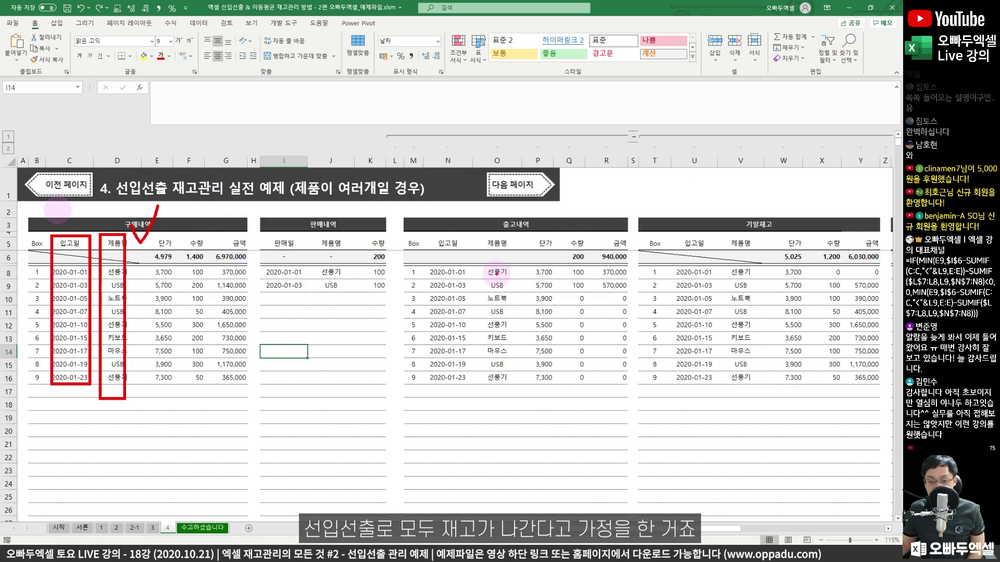
{"action": "mouse_move", "coordinate": [365, 211]}
{"action": "left_mouse_down"}
{"action": "mouse_move", "coordinate": [374, 202]}
{"action": "mouse_move", "coordinate": [372, 224]}
{"action": "left_mouse_up"}
{"action": "left_click_drag", "start_coordinate": [359, 233], "coordinate": [377, 235]}
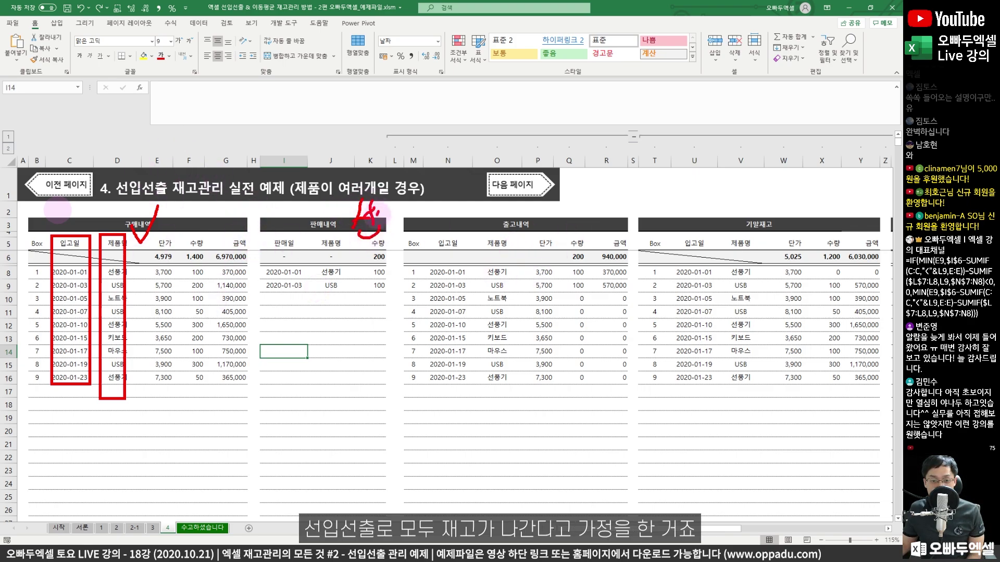
{"action": "left_click_drag", "start_coordinate": [386, 197], "coordinate": [390, 228]}
{"action": "mouse_move", "coordinate": [399, 202]}
{"action": "left_mouse_down"}
{"action": "mouse_move", "coordinate": [395, 221]}
{"action": "mouse_move", "coordinate": [424, 216]}
{"action": "left_mouse_up"}
{"action": "left_click_drag", "start_coordinate": [432, 258], "coordinate": [427, 249]}
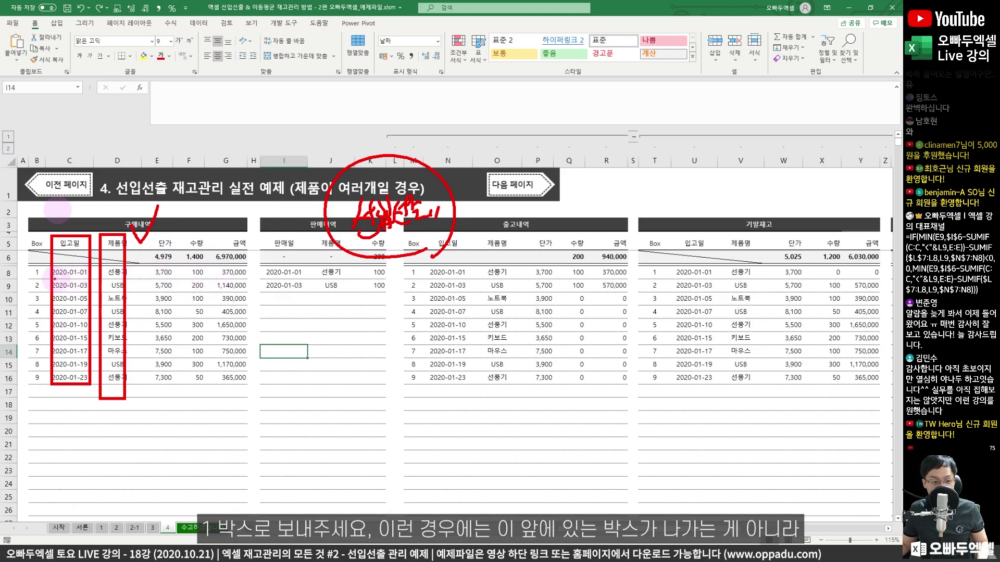
- Compare the 선풍기 rows for Box 1 and Box 5 in the 구매내역 table as a special-case shipment
{"action": "left_click_drag", "start_coordinate": [29, 267], "coordinate": [254, 279]}
{"action": "left_click_drag", "start_coordinate": [173, 254], "coordinate": [199, 234]}
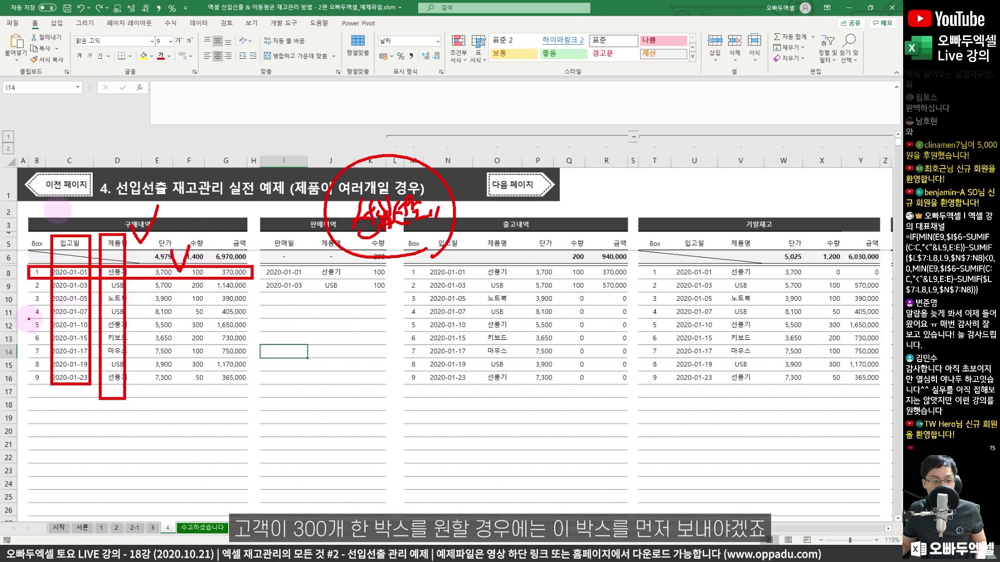
{"action": "mouse_move", "coordinate": [30, 318]}
{"action": "left_mouse_down"}
{"action": "mouse_move", "coordinate": [282, 336]}
{"action": "mouse_move", "coordinate": [297, 312]}
{"action": "left_mouse_up"}
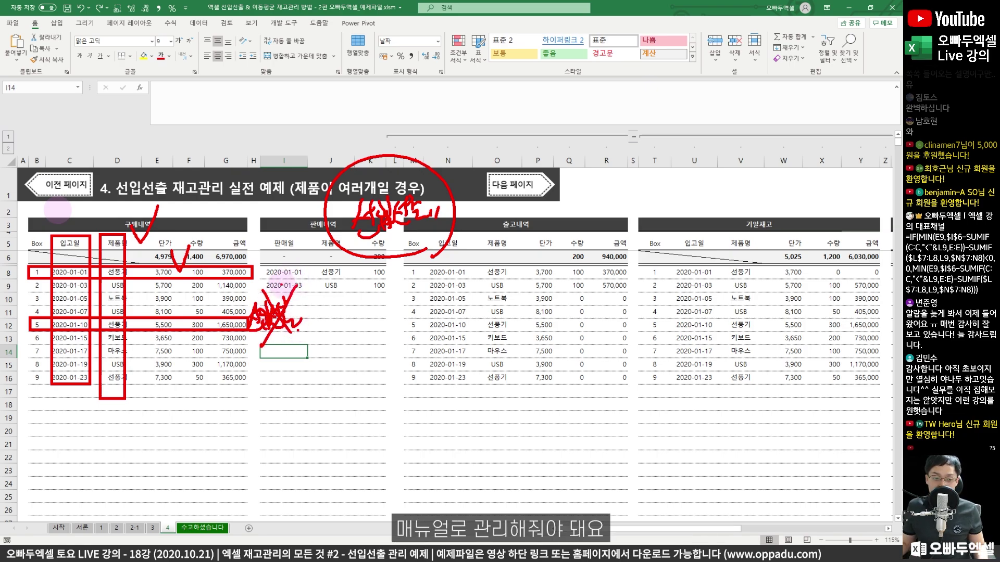
{"action": "key", "text": "Escape"}
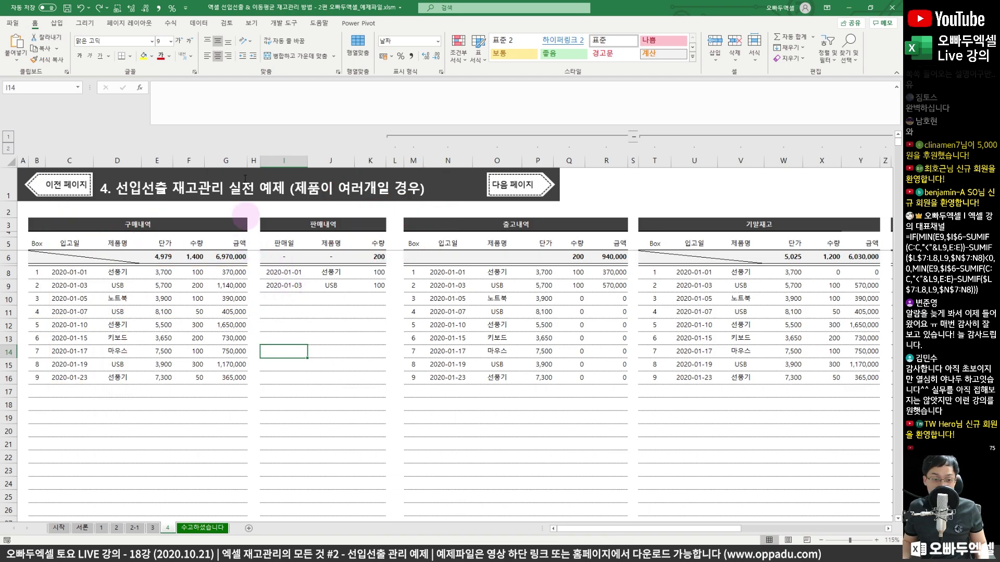
- Insert a column directly after 금액 in the 구매내역 table and give it the header 매뉴얼
{"action": "left_click", "coordinate": [254, 162]}
{"action": "key", "text": "ctrl+shift+plus"}
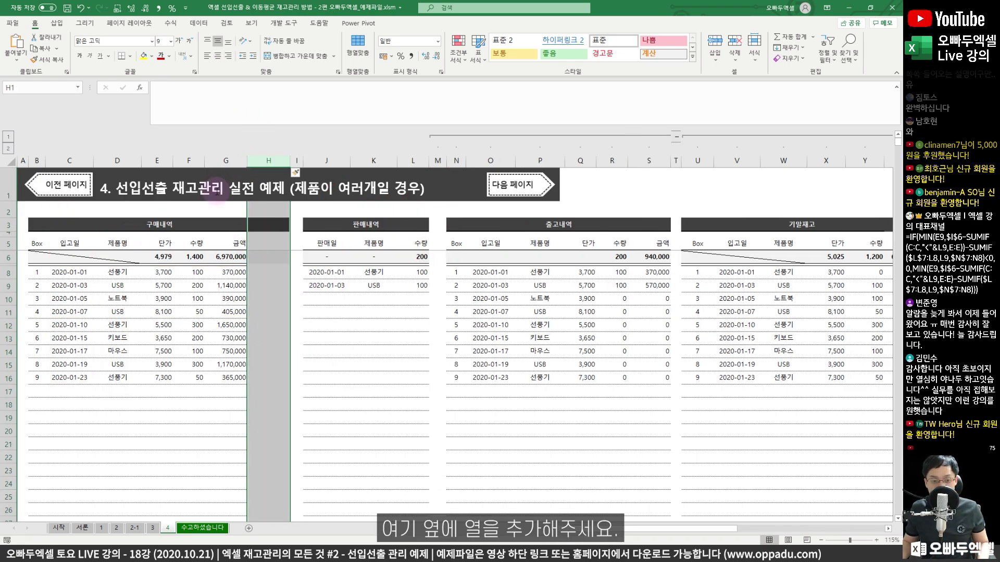
{"action": "left_click", "coordinate": [262, 238]}
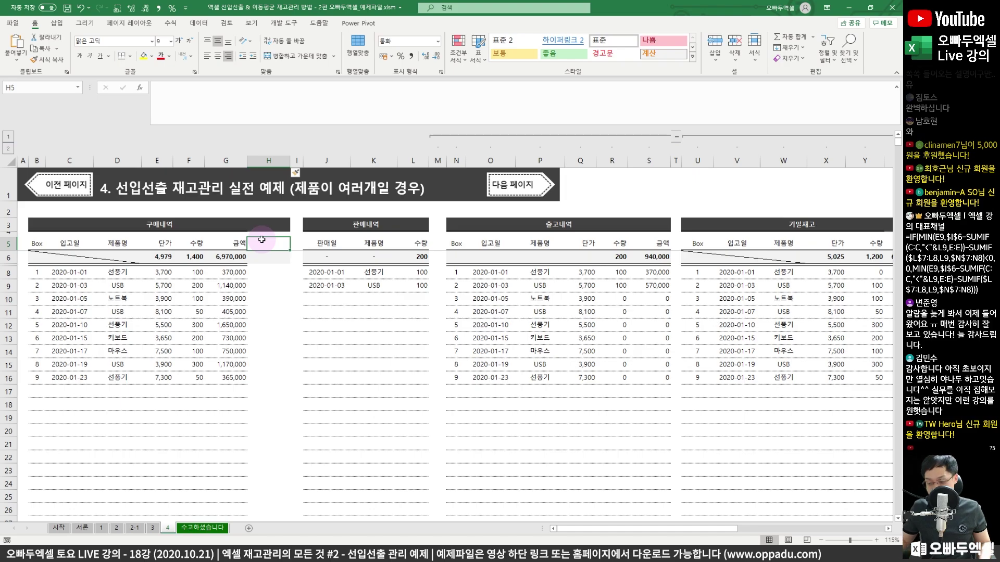
{"action": "type", "text": "ㅁ"}
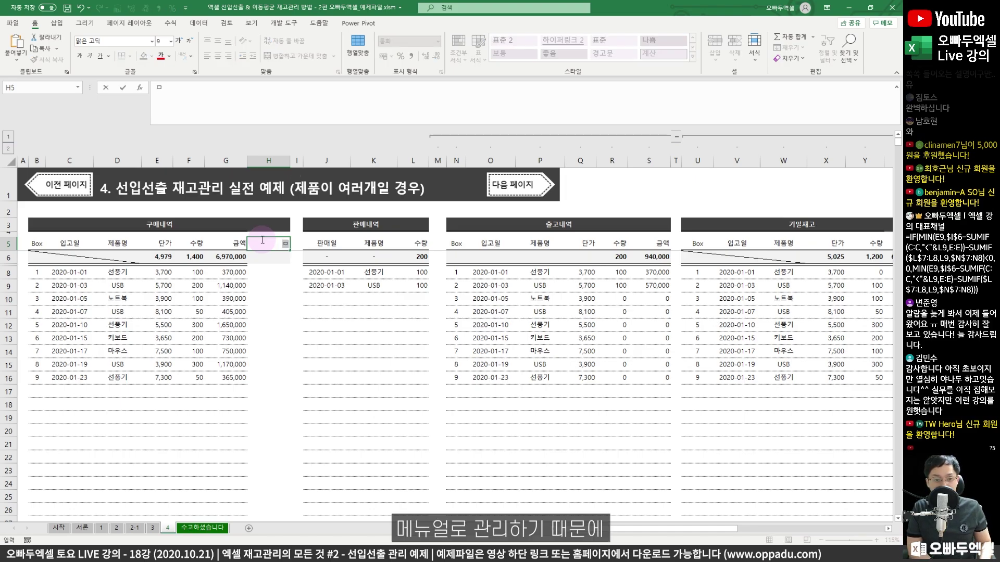
{"action": "type", "text": "ㄴㅠ얼"}
{"action": "key", "text": "Return"}
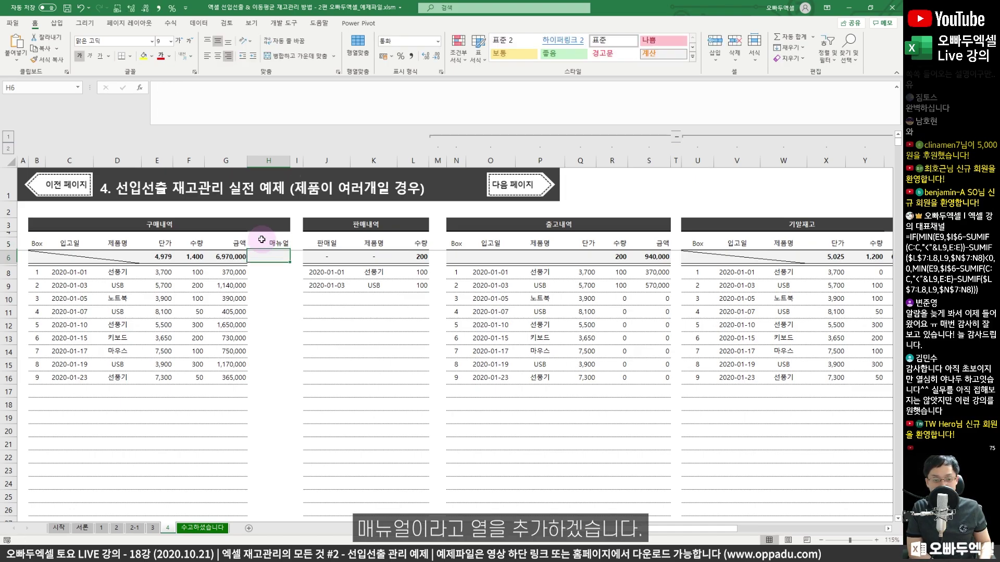
- Mark the Box 5 선풍기 purchase with "O" in the 매뉴얼 column, cell H12
{"action": "key", "text": "Down"}
{"action": "key", "text": "Down"}
{"action": "key", "text": "Down"}
{"action": "key", "text": "Down"}
{"action": "key", "text": "Down"}
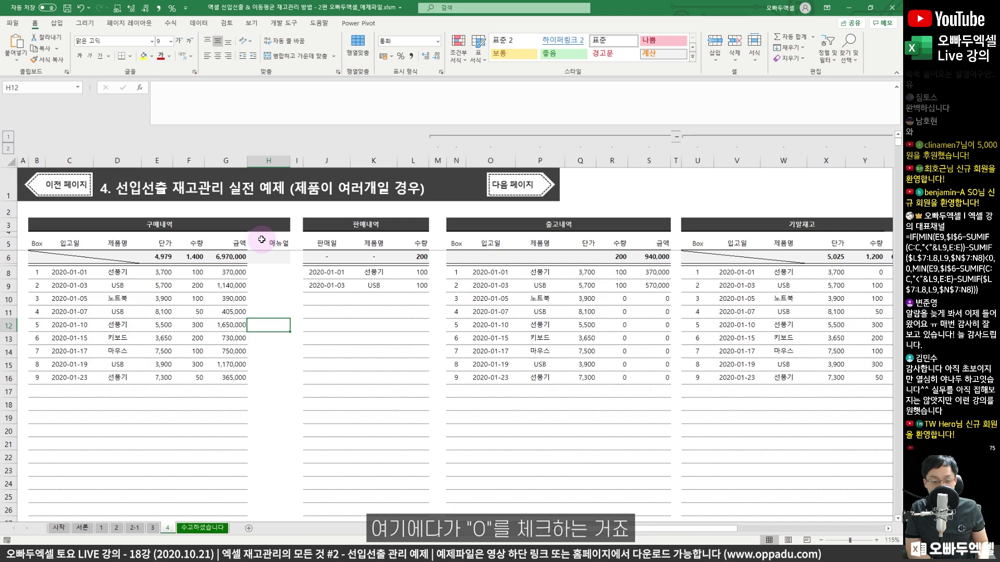
{"action": "type", "text": "ㅂo"}
{"action": "key", "text": "ctrl+Return"}
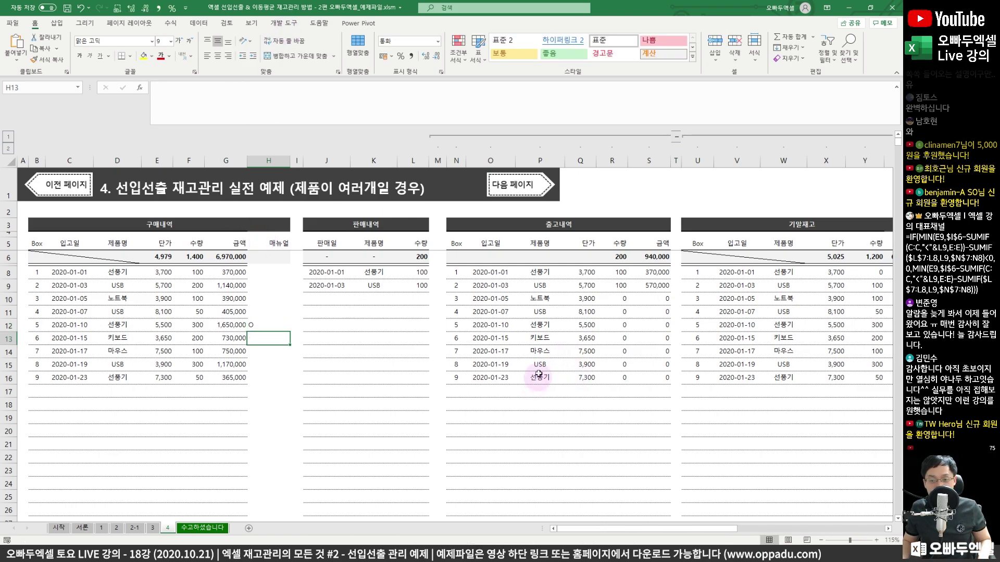
- Open the 출고내역 quantity formula in R8 for editing and examine the 매뉴얼 column as an additional exclusion criterion
{"action": "left_click", "coordinate": [608, 278]}
{"action": "left_click", "coordinate": [523, 88]}
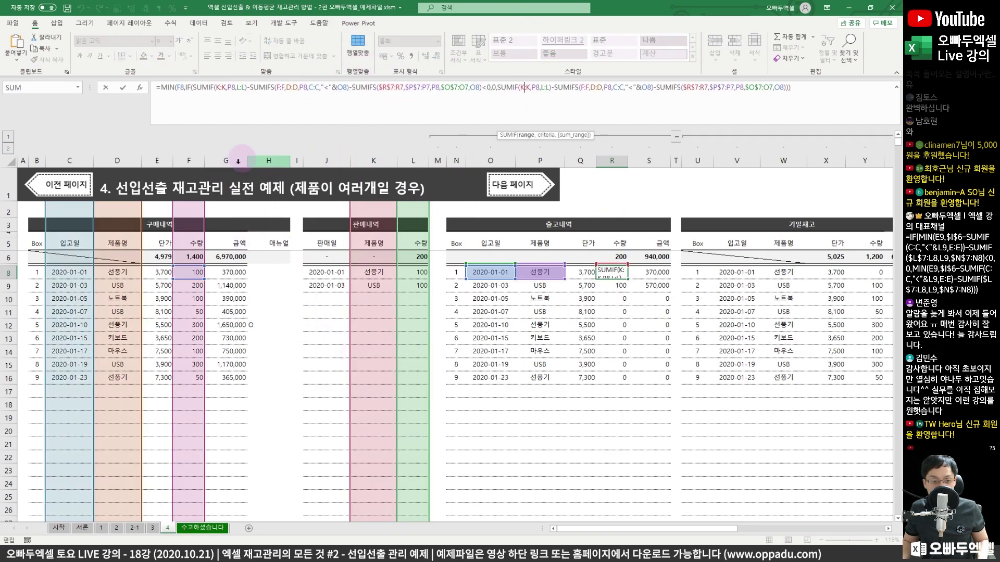
{"action": "left_click_drag", "start_coordinate": [247, 151], "coordinate": [298, 424]}
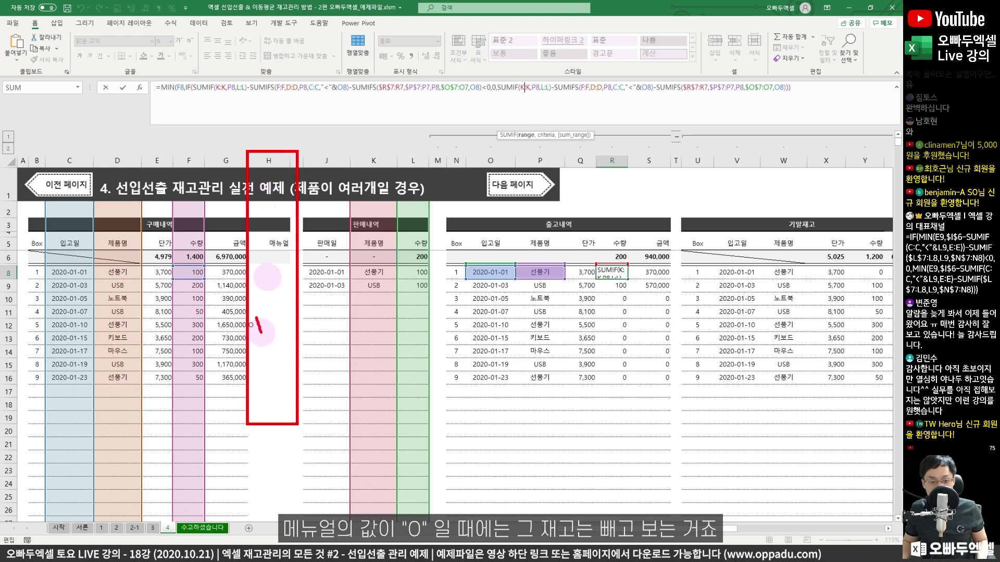
{"action": "left_click_drag", "start_coordinate": [256, 311], "coordinate": [268, 311]}
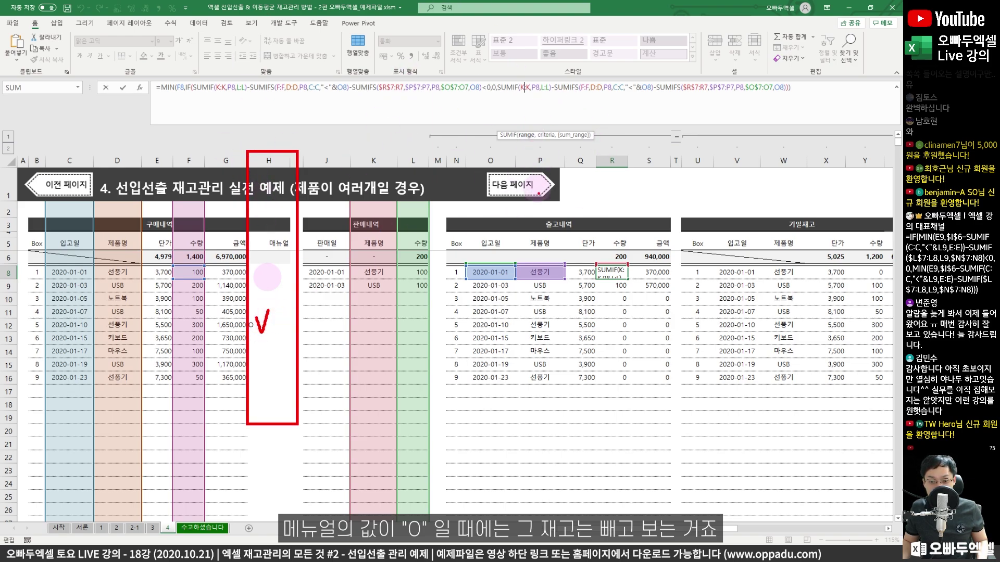